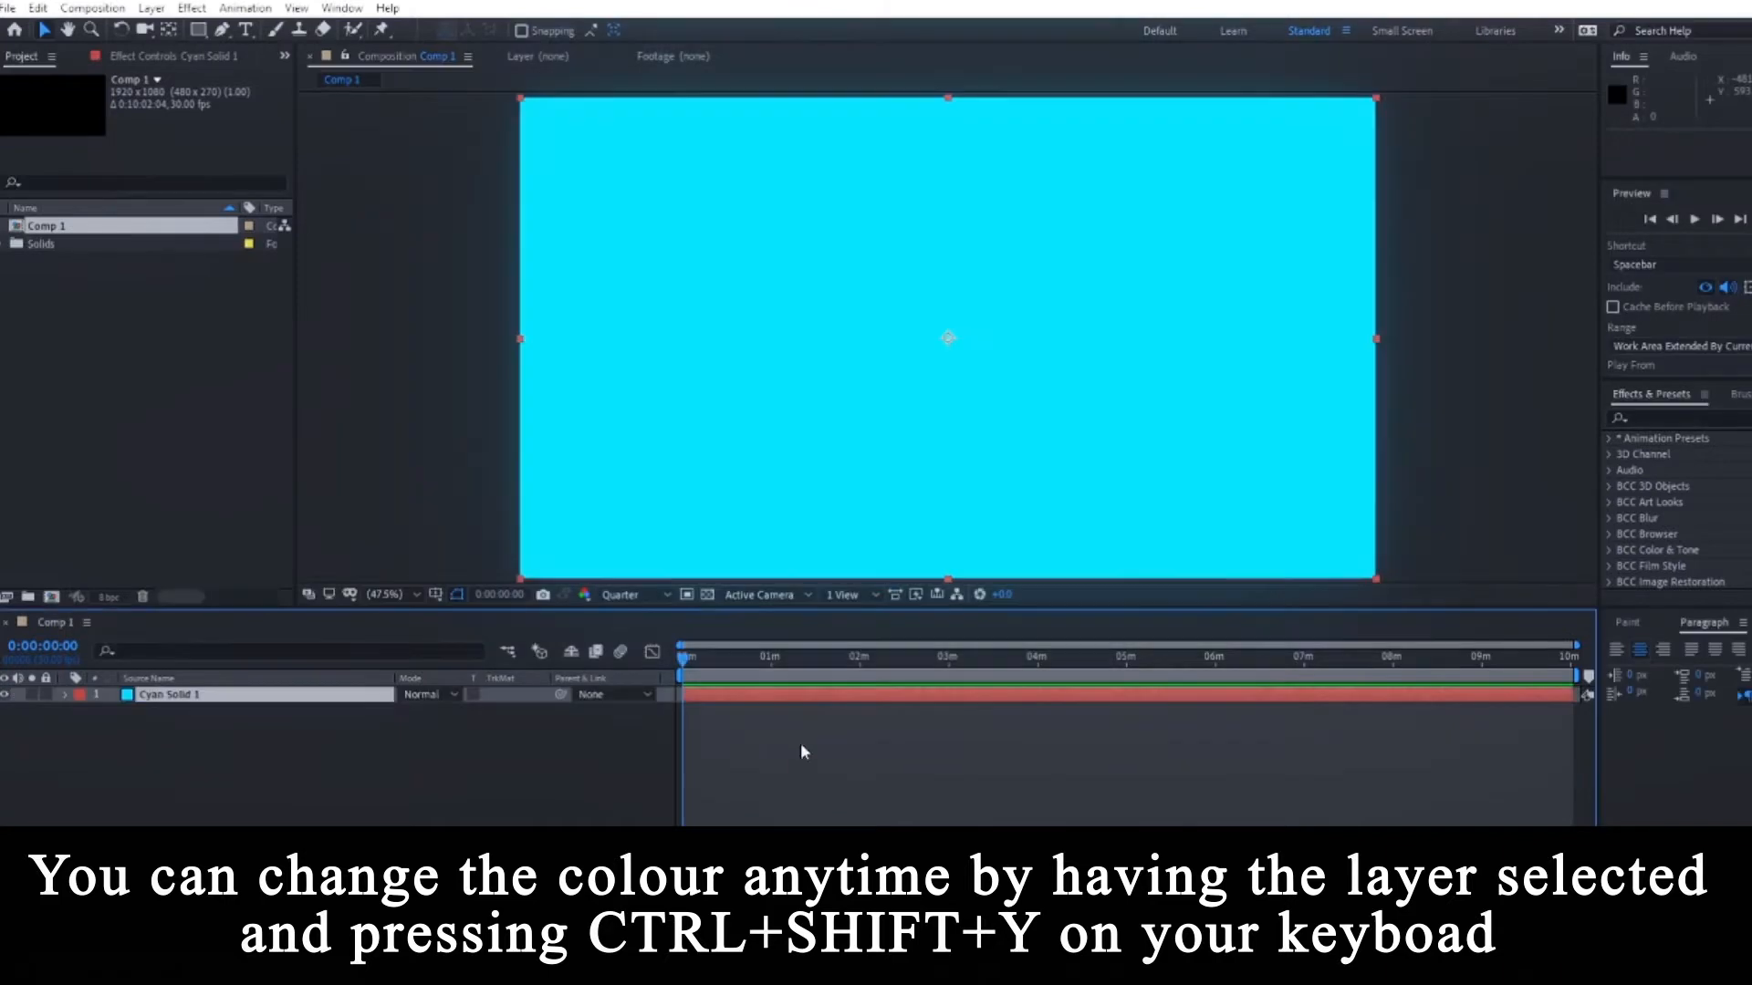
# - Scale the cyan solid down to a narrow vertical bar, about 5% wide and 50% high
pyautogui.click(761, 746)
pyautogui.click(949, 703)
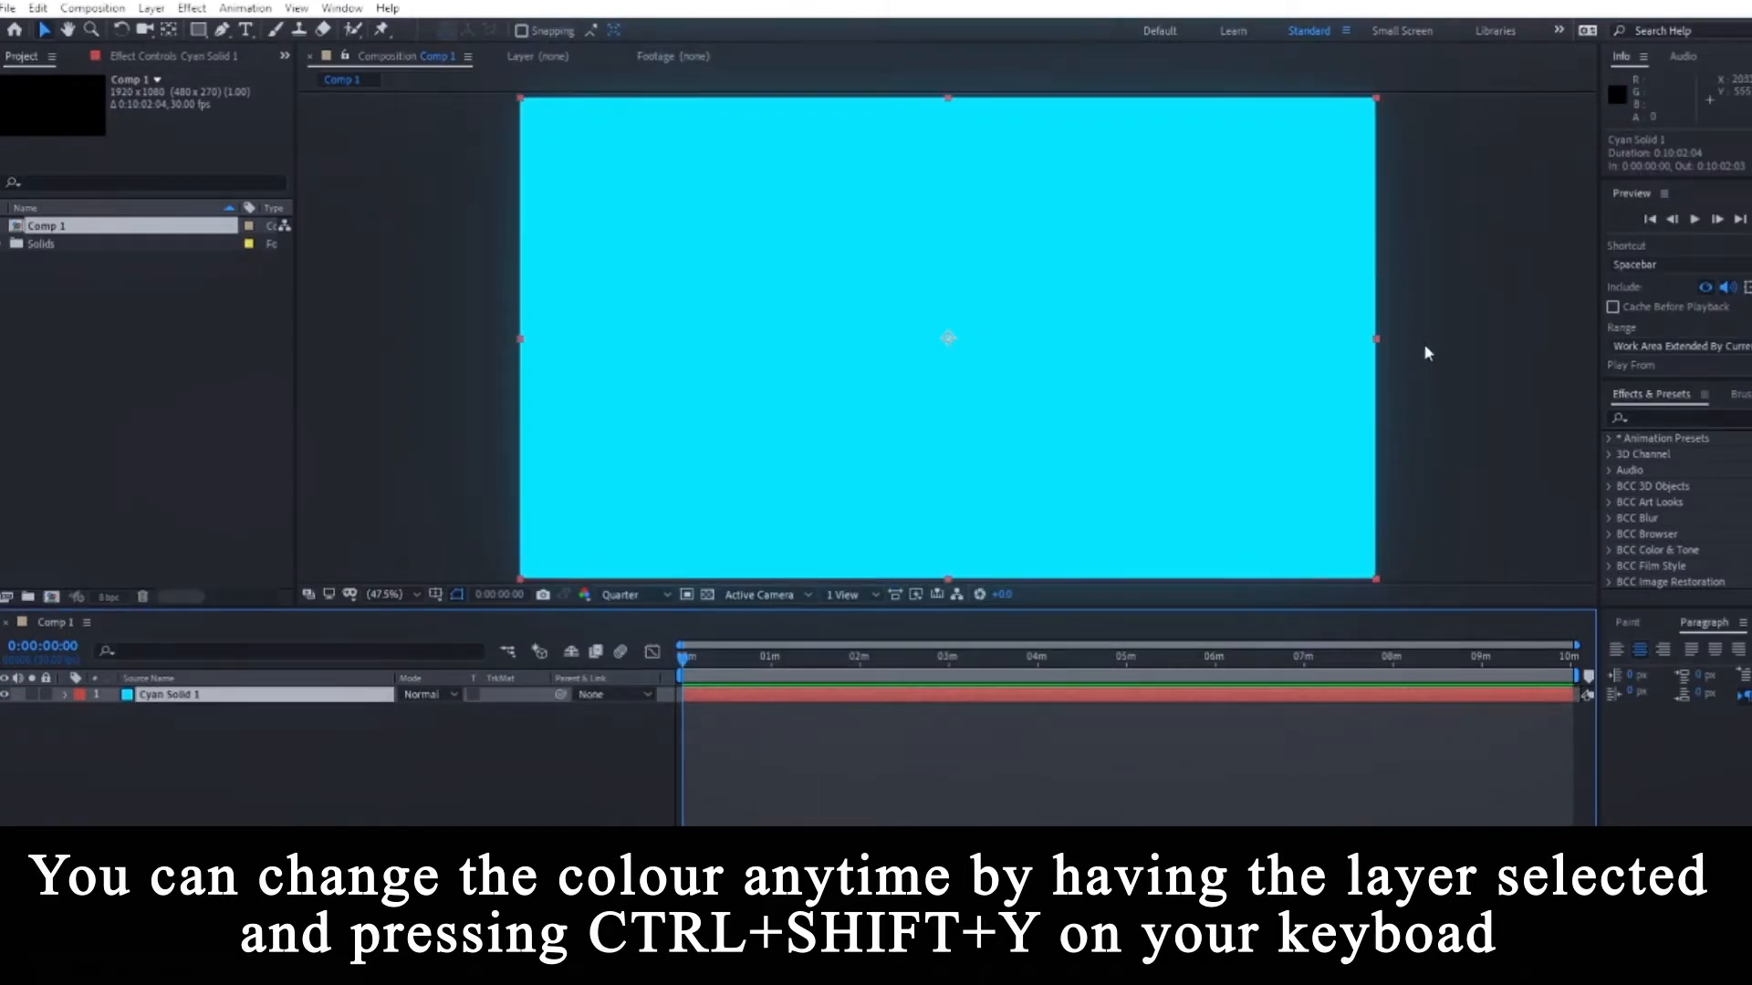
pyautogui.moveTo(1377, 338); pyautogui.dragTo(980, 346)
pyautogui.moveTo(947, 98); pyautogui.dragTo(944, 221)
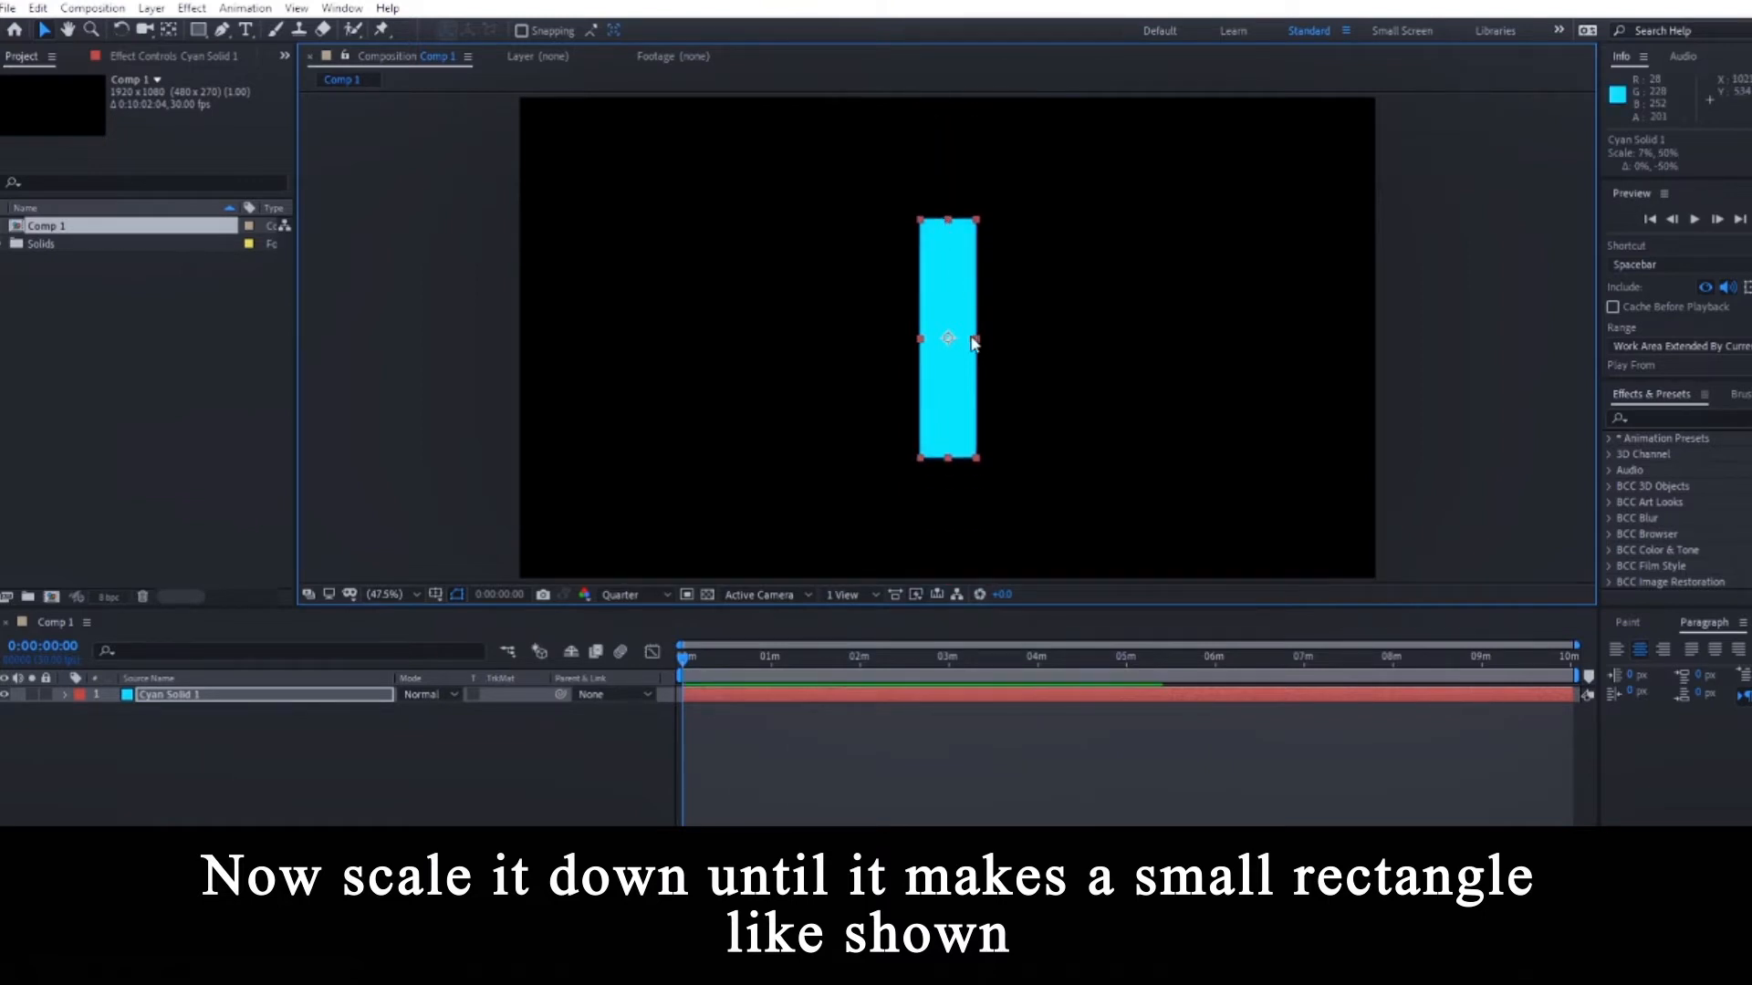
pyautogui.moveTo(975, 340); pyautogui.dragTo(968, 341)
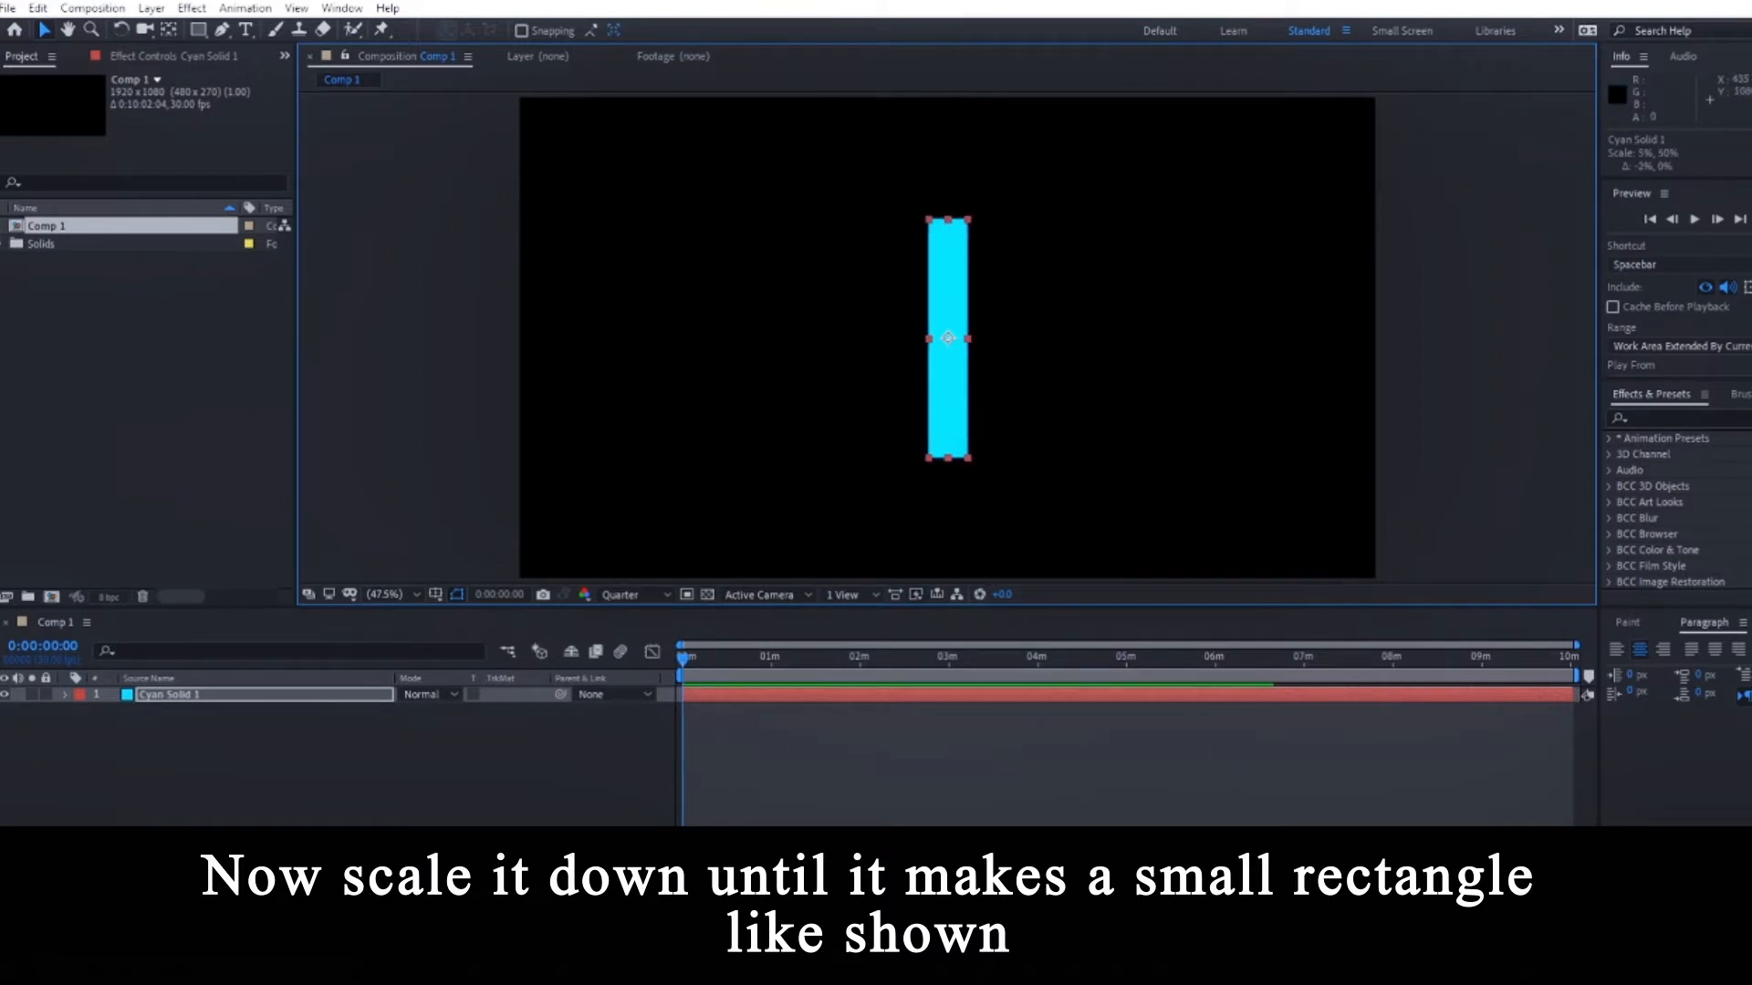
# - Reveal the cyan solid's scale, unlink its proportions and fine-tune it to 3.6, 48.7%
pyautogui.moveTo(1575, 645); pyautogui.dragTo(1131, 644)
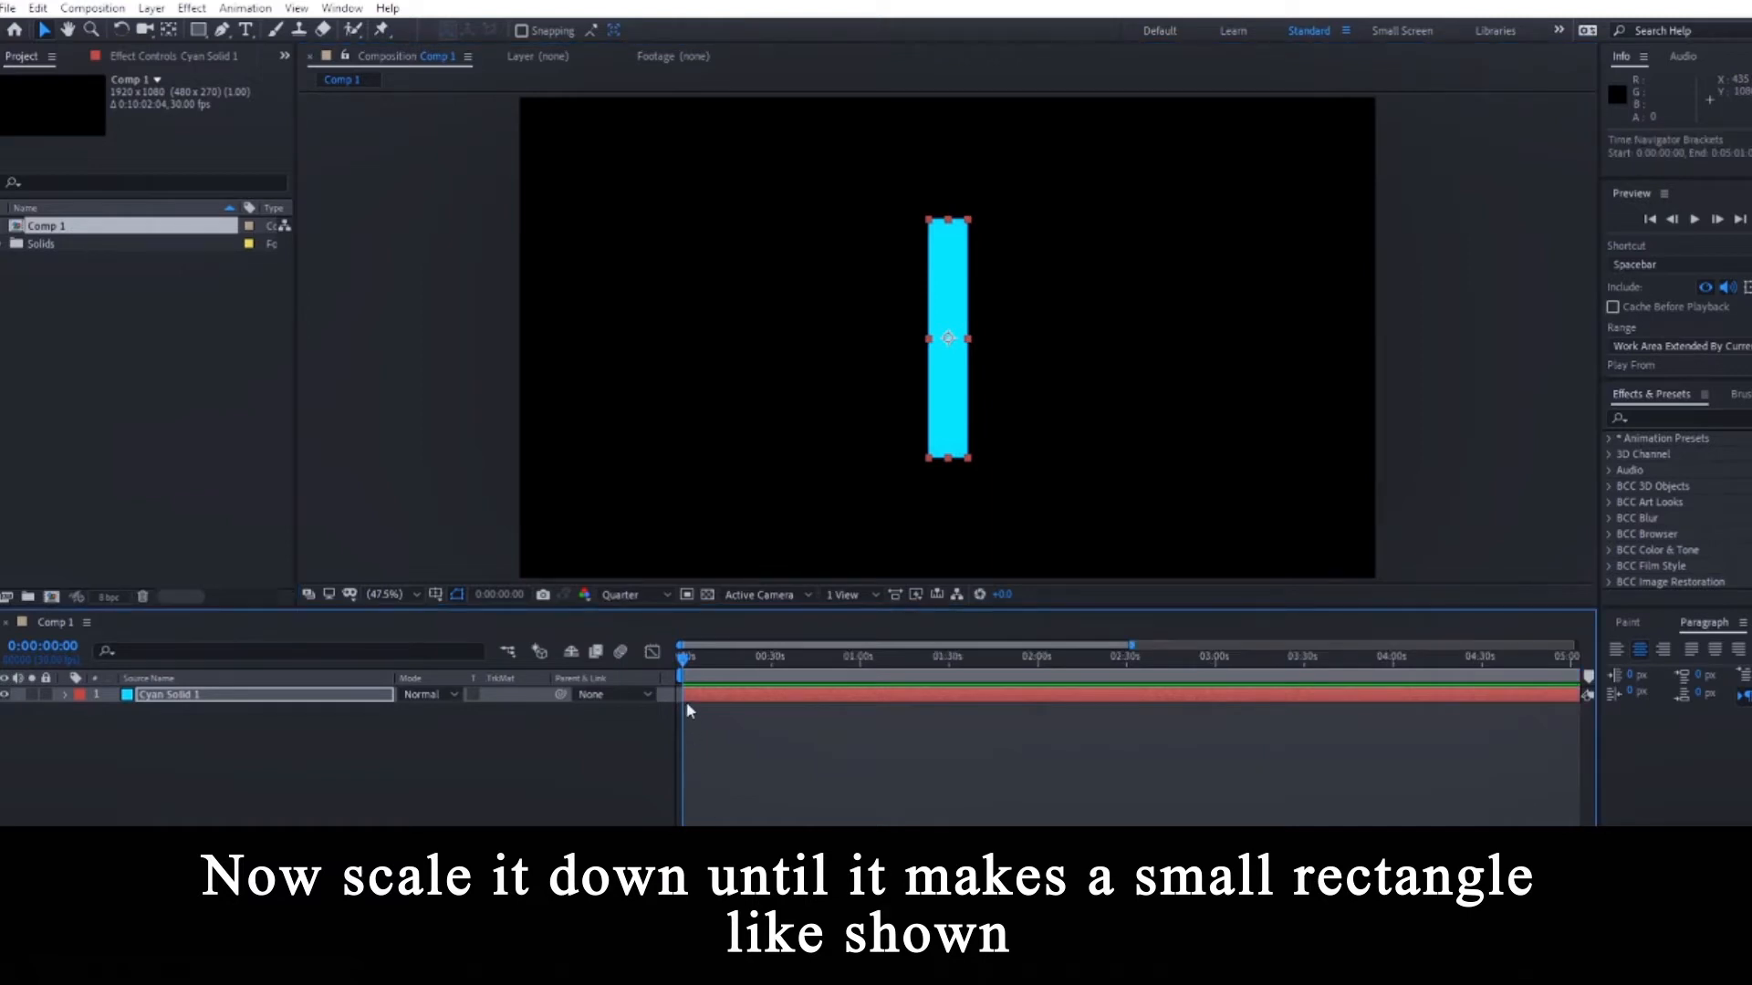
pyautogui.click(698, 697)
pyautogui.press('s')
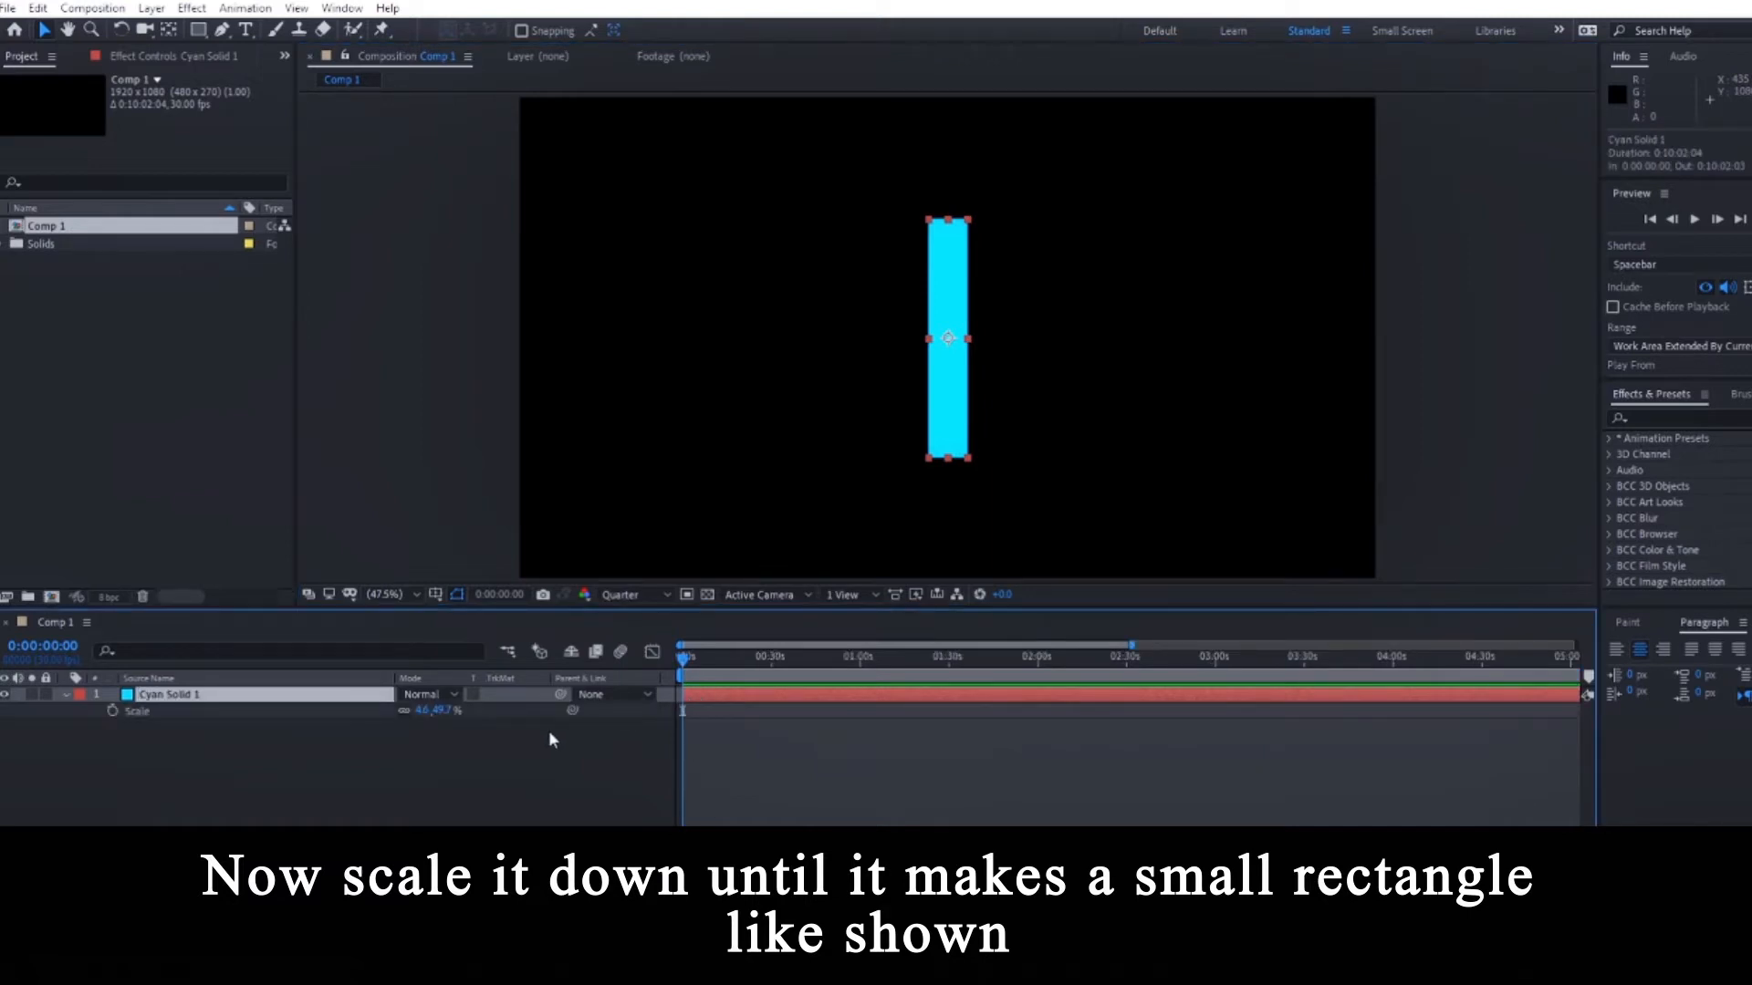
pyautogui.click(404, 709)
pyautogui.moveTo(422, 711); pyautogui.dragTo(422, 711)
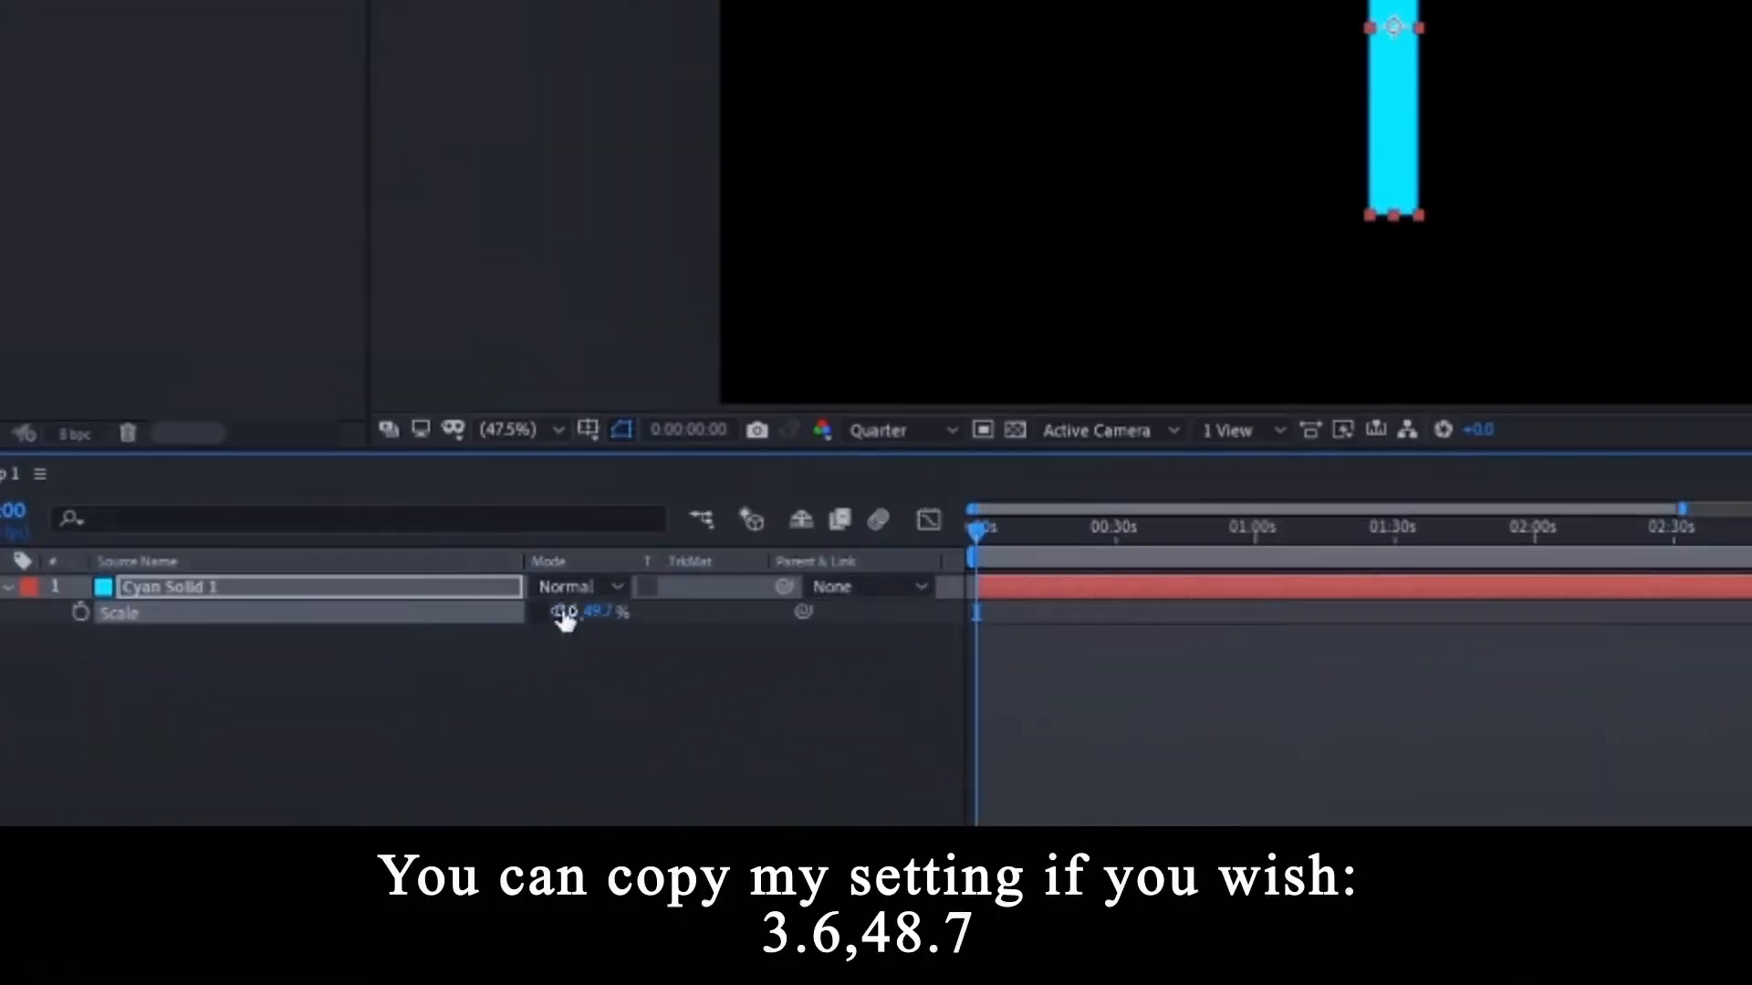
pyautogui.moveTo(599, 615); pyautogui.dragTo(597, 616)
pyautogui.click(1036, 774)
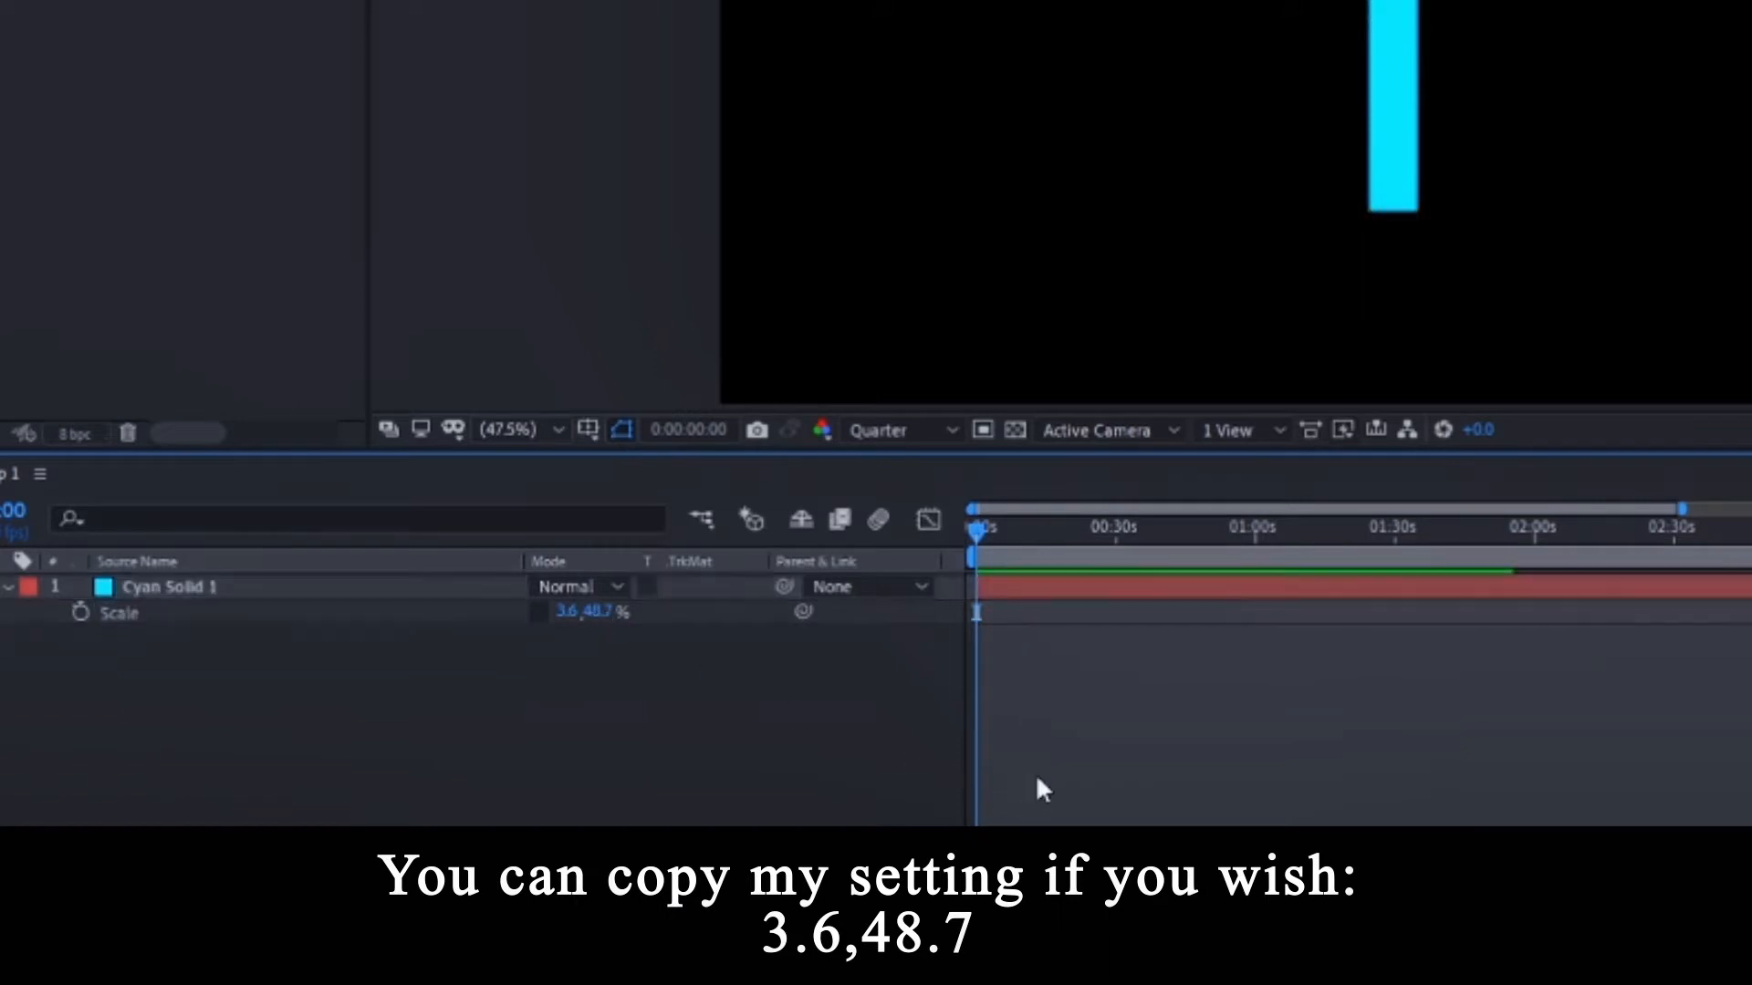
# - Duplicate the cyan solid layer and set the copy's rotation to 90° to form a cross
pyautogui.click(1011, 590)
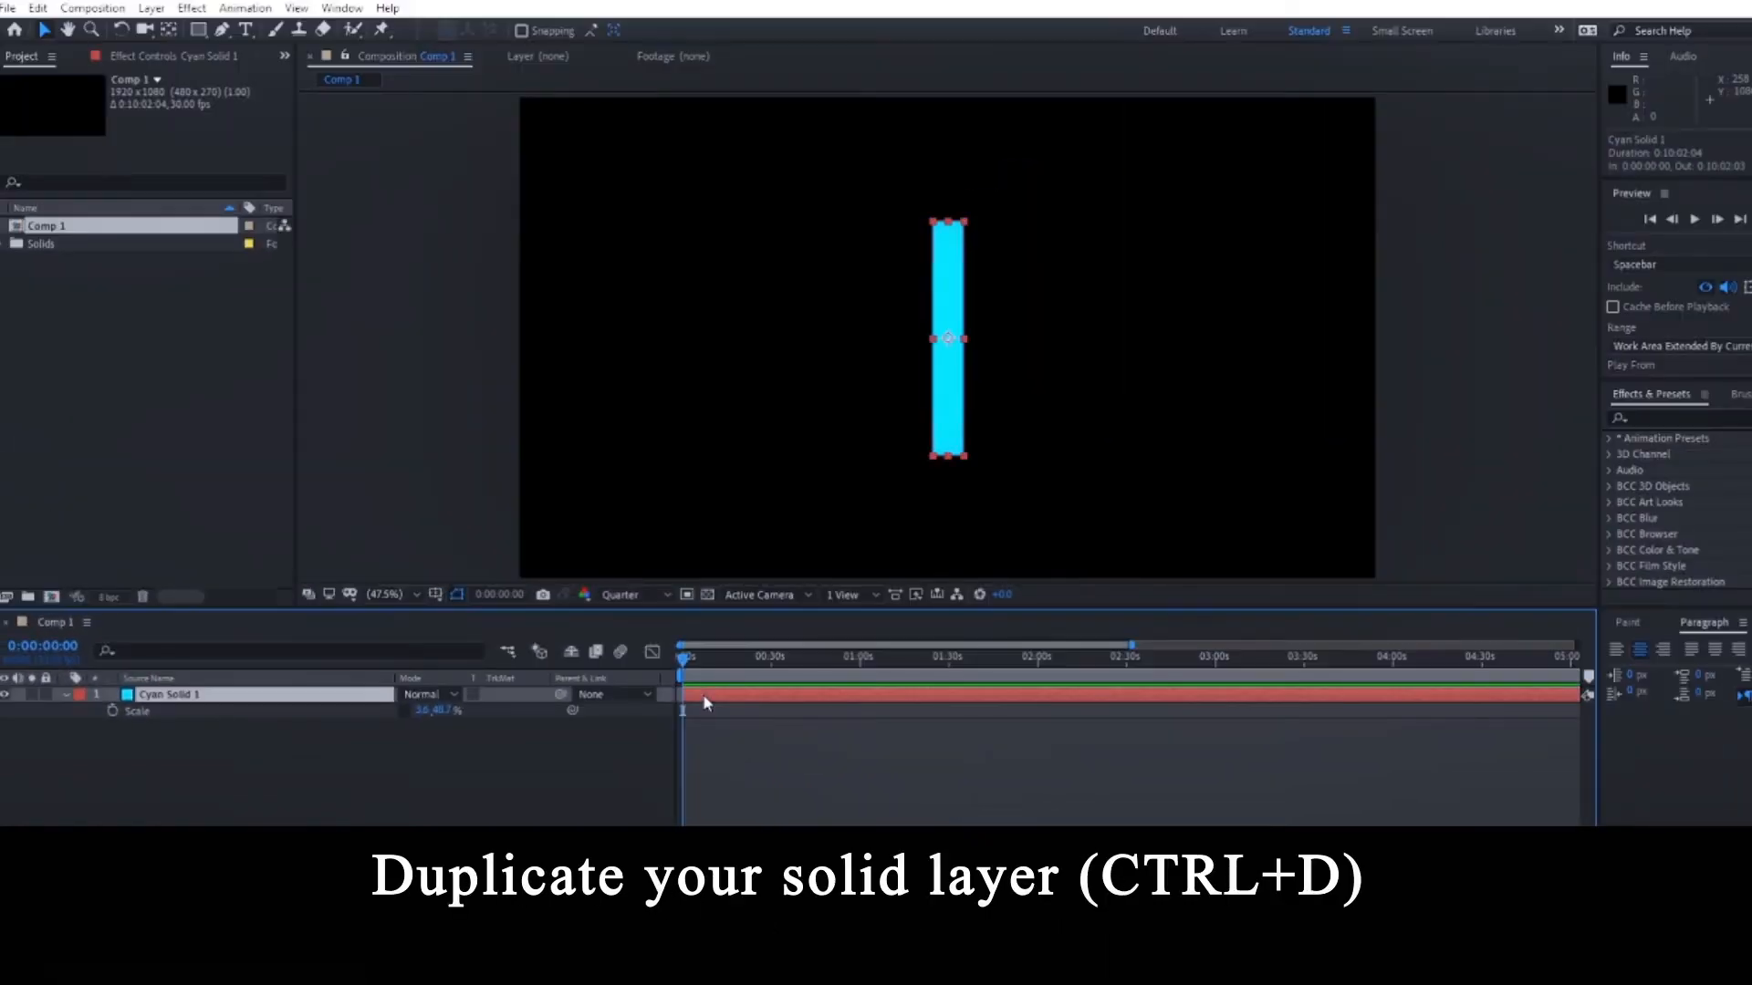
pyautogui.hotkey('ctrl', 'd')
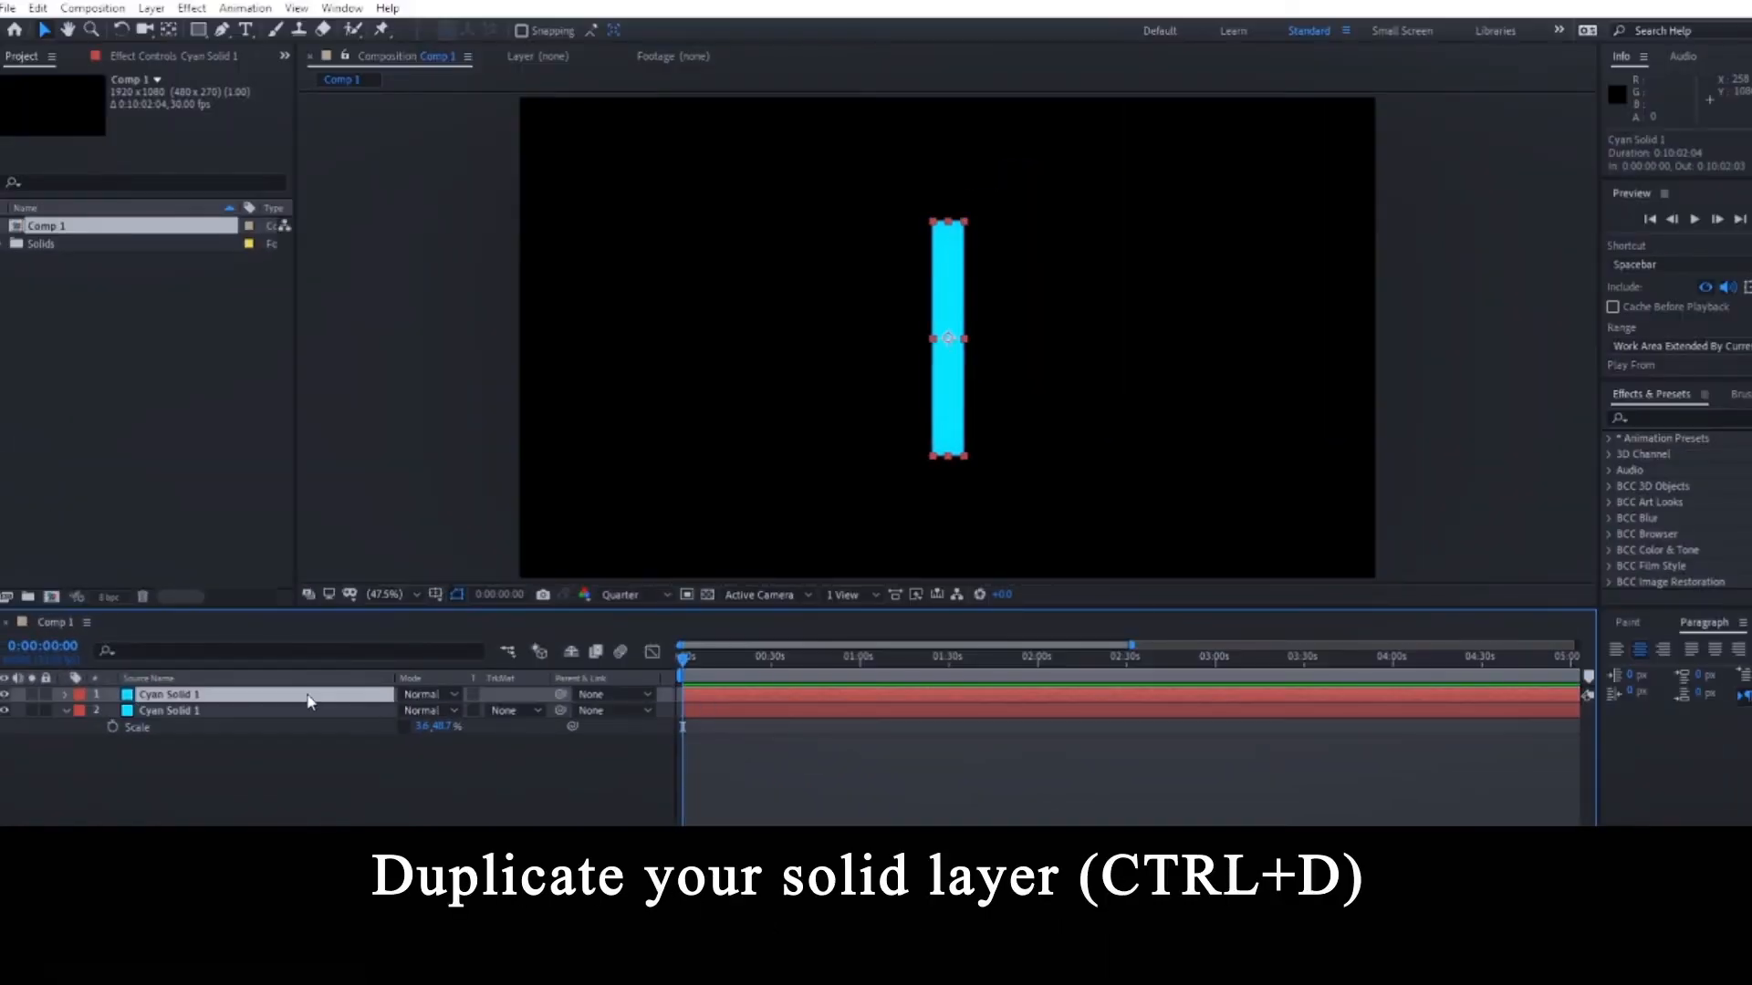
pyautogui.press('r')
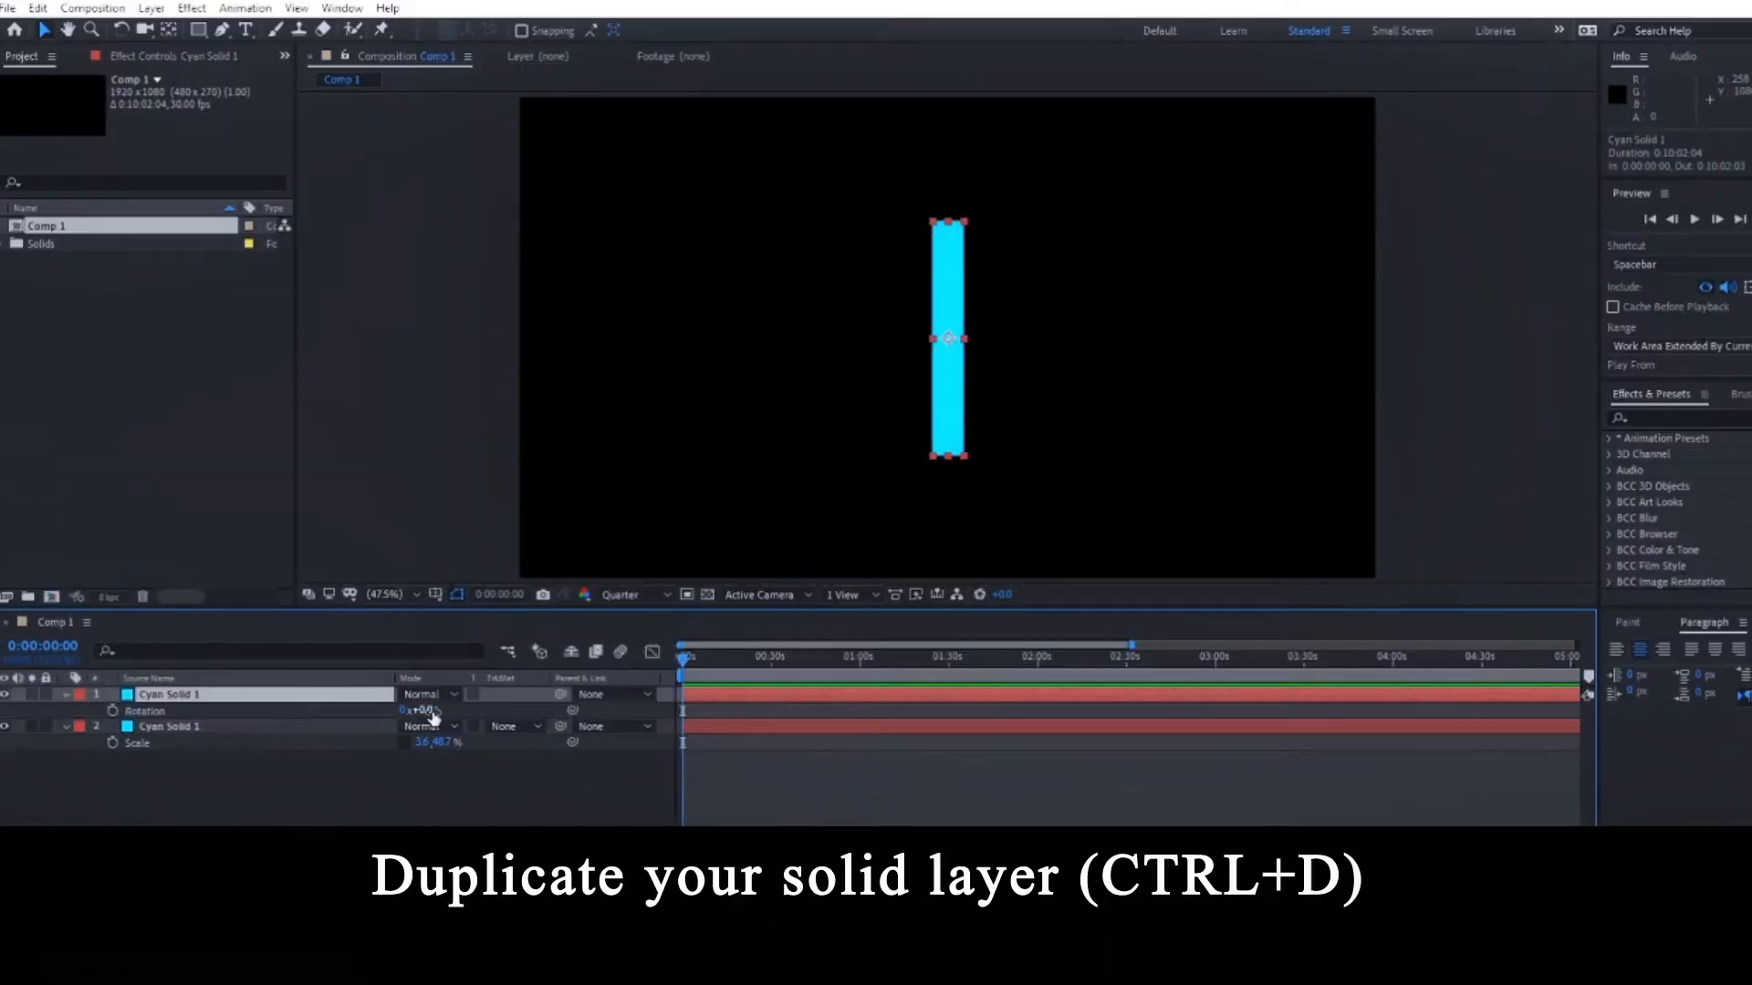
pyautogui.click(425, 711)
pyautogui.press('Return')
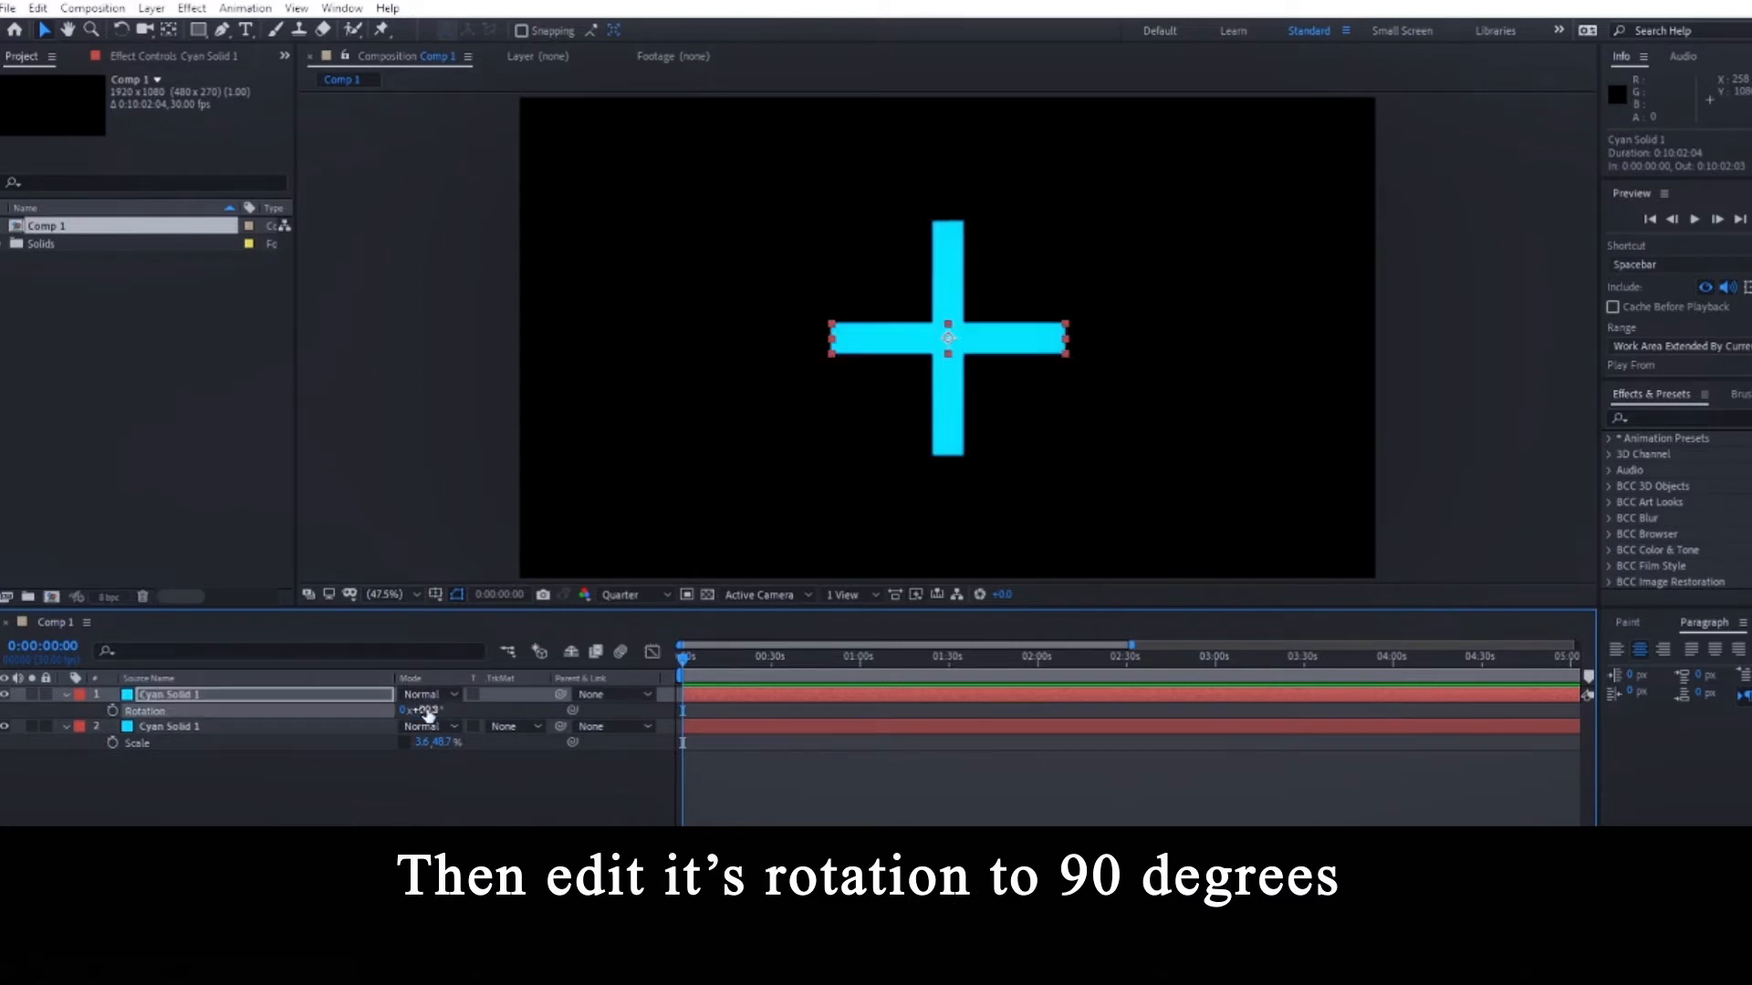
pyautogui.click(858, 789)
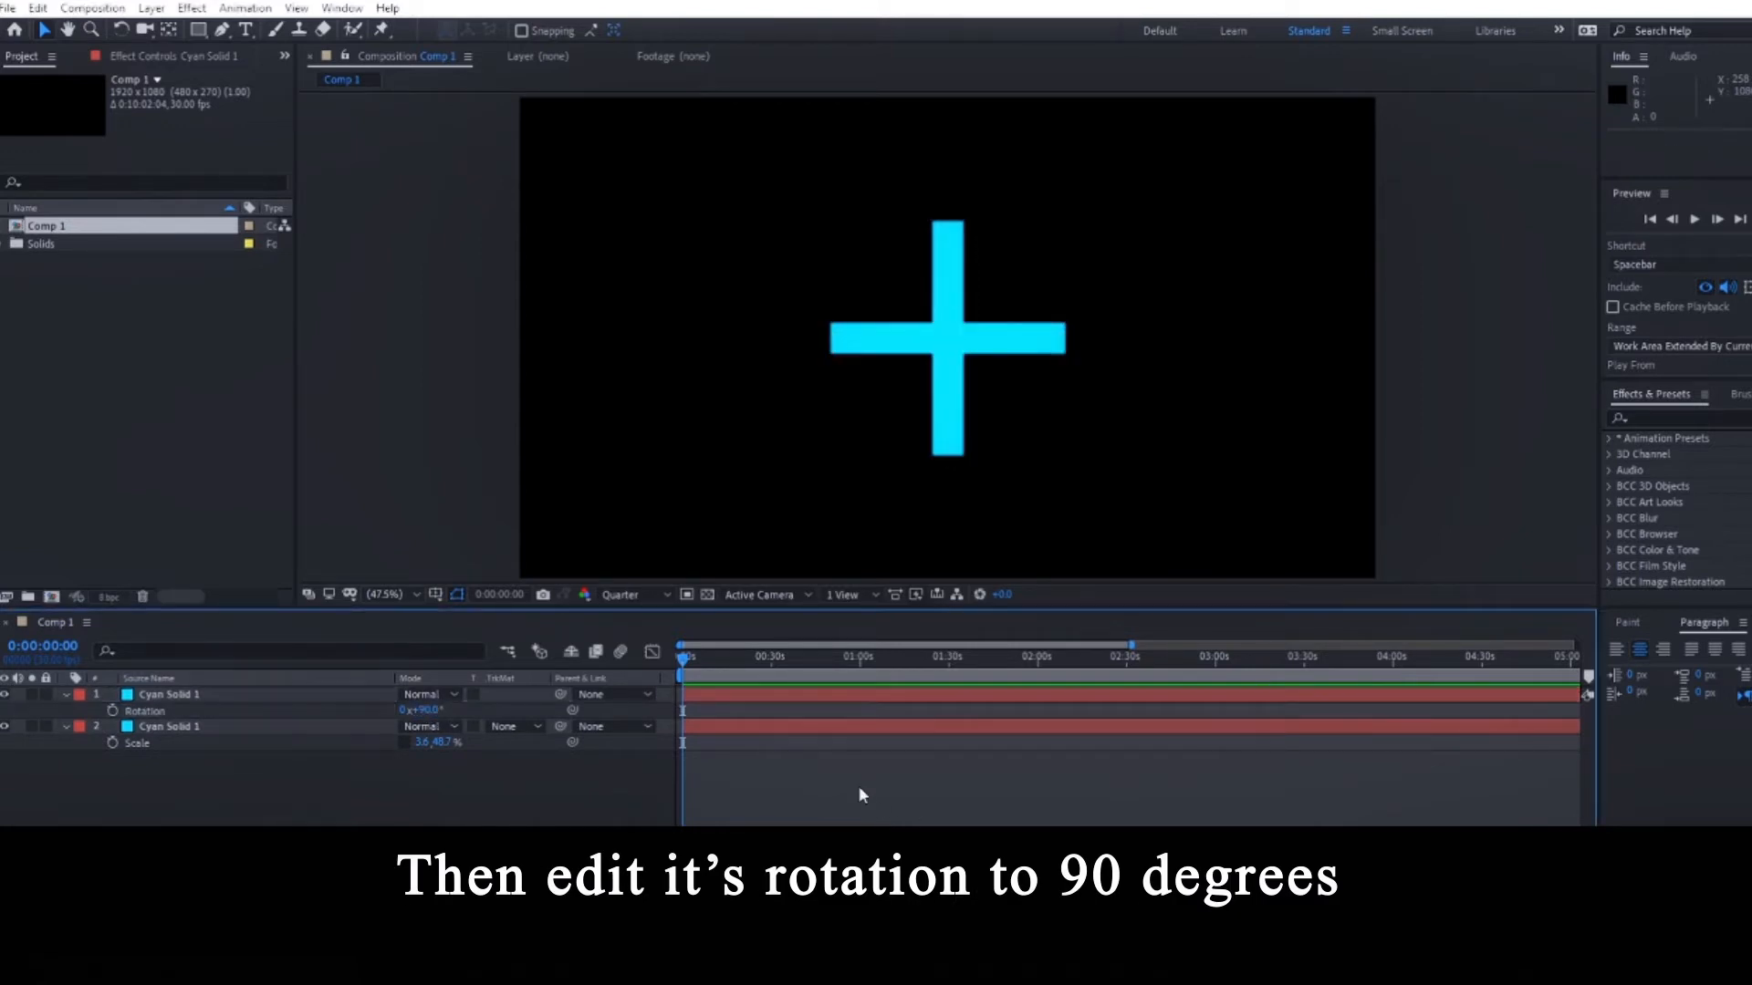
# - Set the composition preview resolution to Full and collapse the properties of both solid layers
pyautogui.click(657, 600)
pyautogui.click(638, 636)
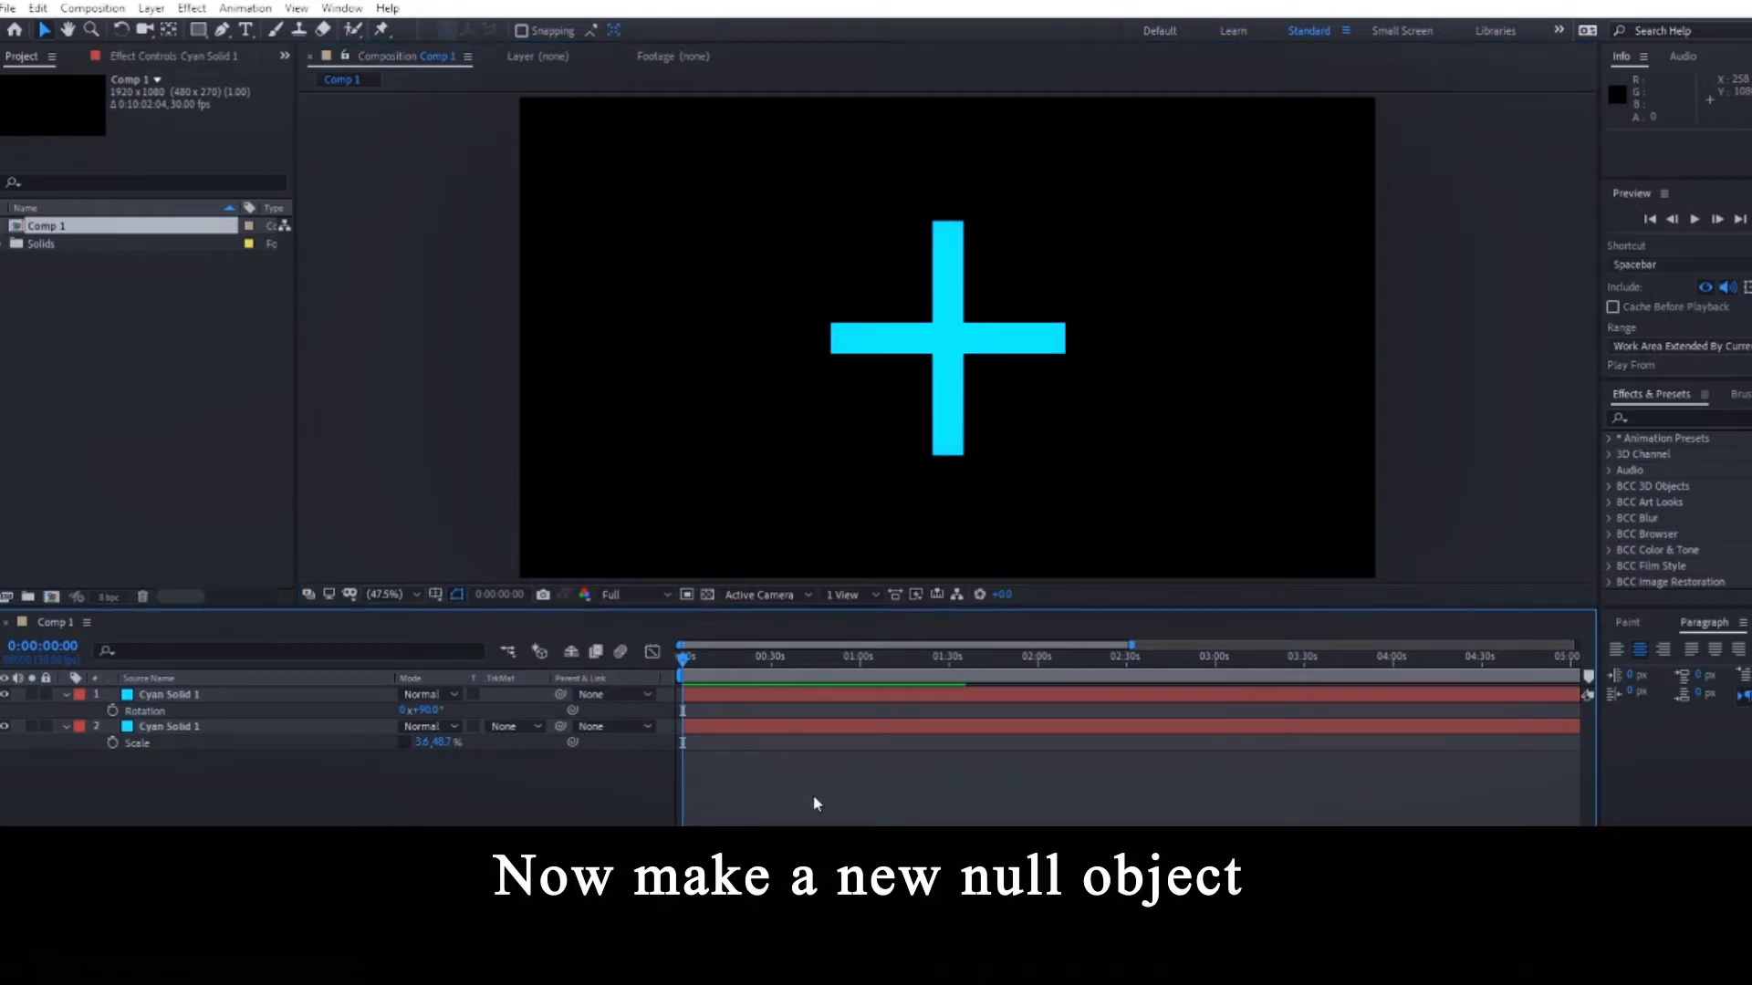
pyautogui.click(730, 693)
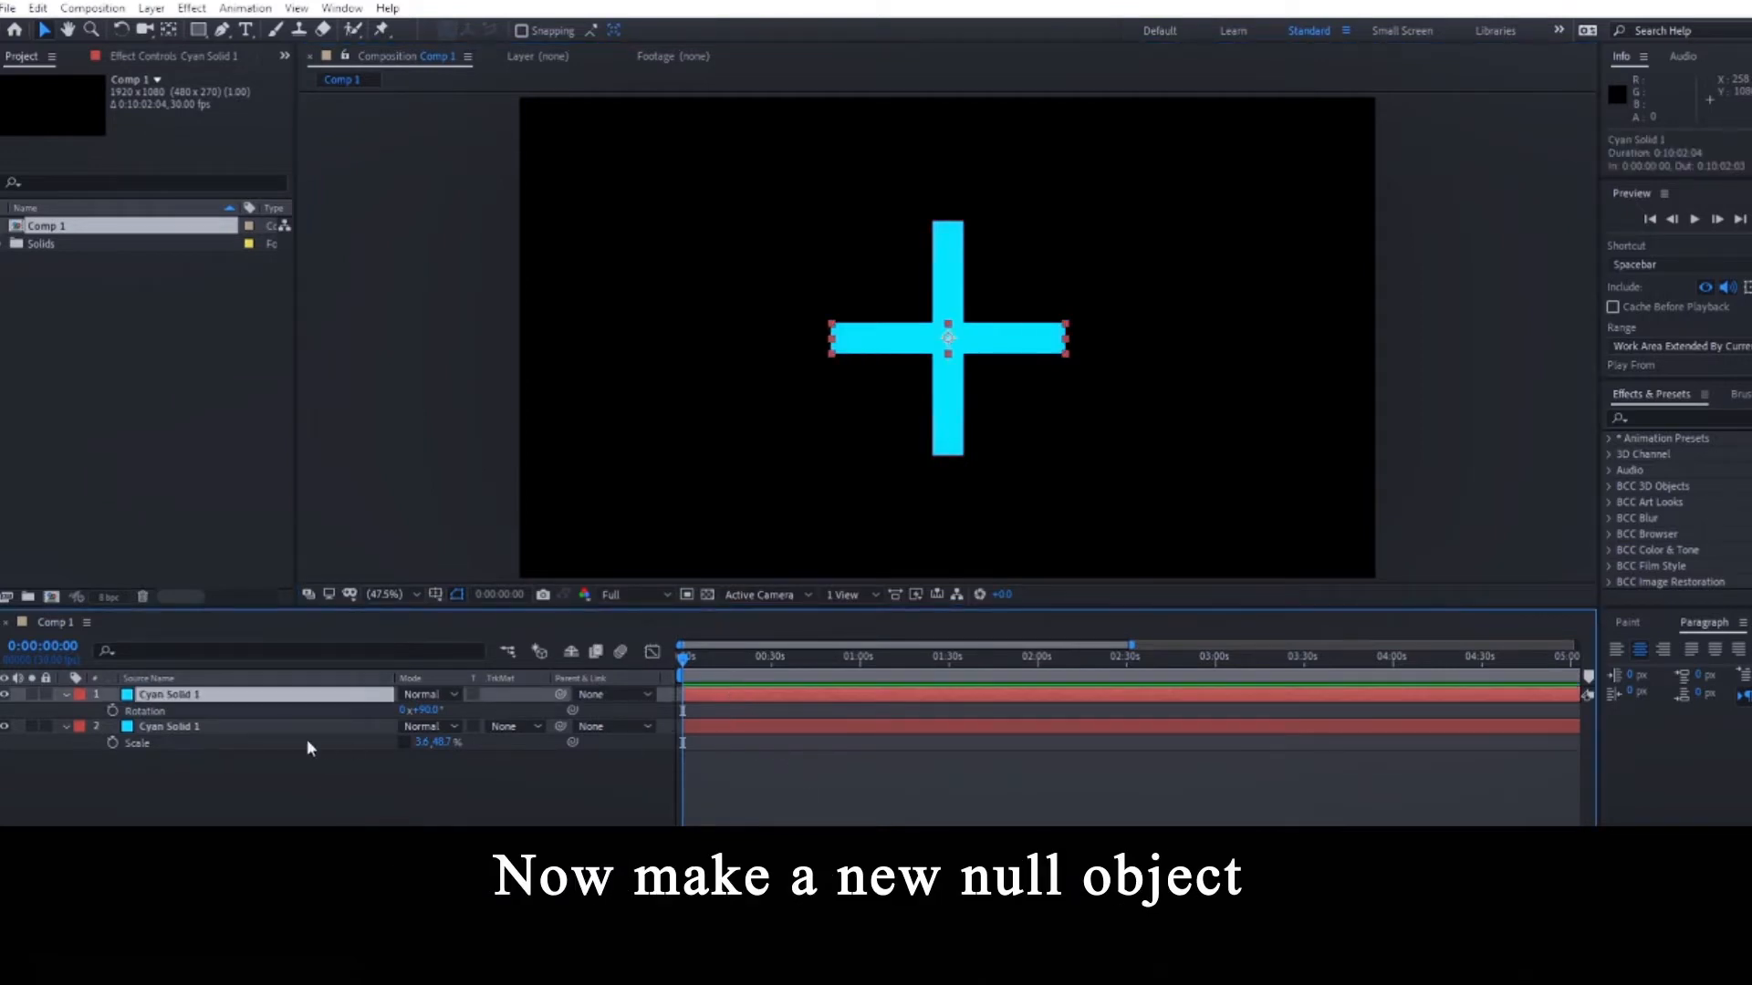
pyautogui.keyDown('shift'); pyautogui.click(153, 727); pyautogui.keyUp('shift')
pyautogui.click(66, 695)
pyautogui.click(199, 812)
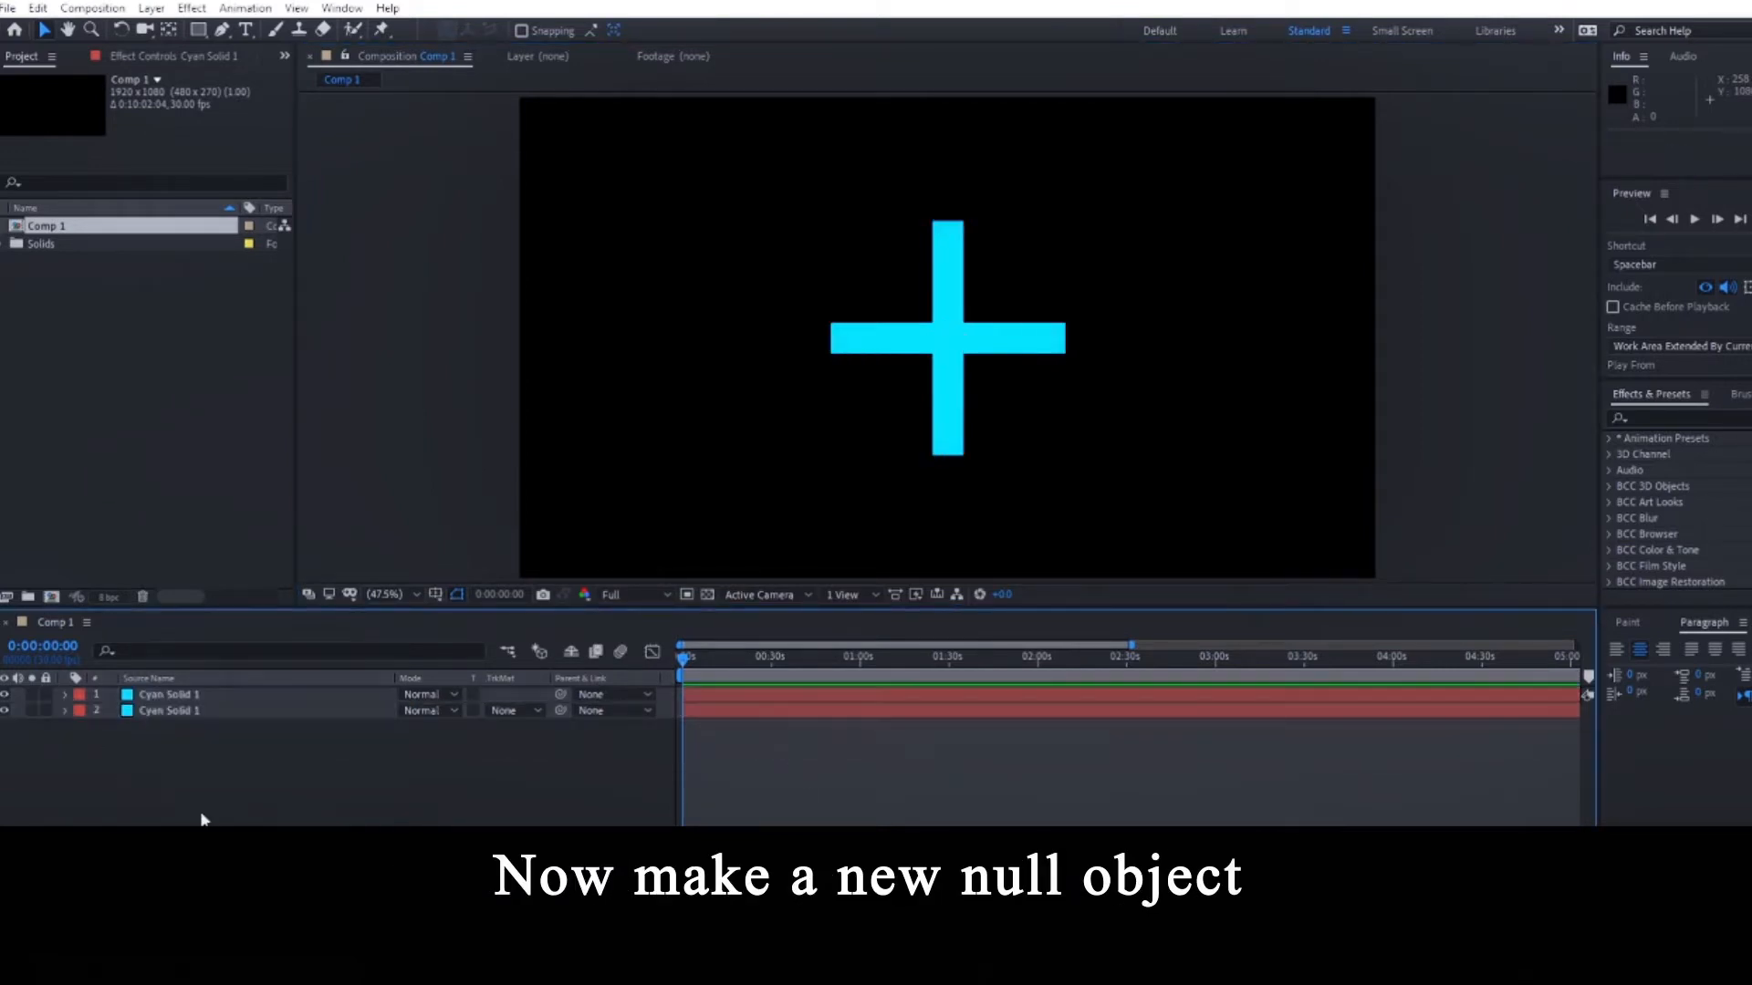
# - Create a new null object and parent both cyan solid layers to it
pyautogui.rightClick(311, 824)
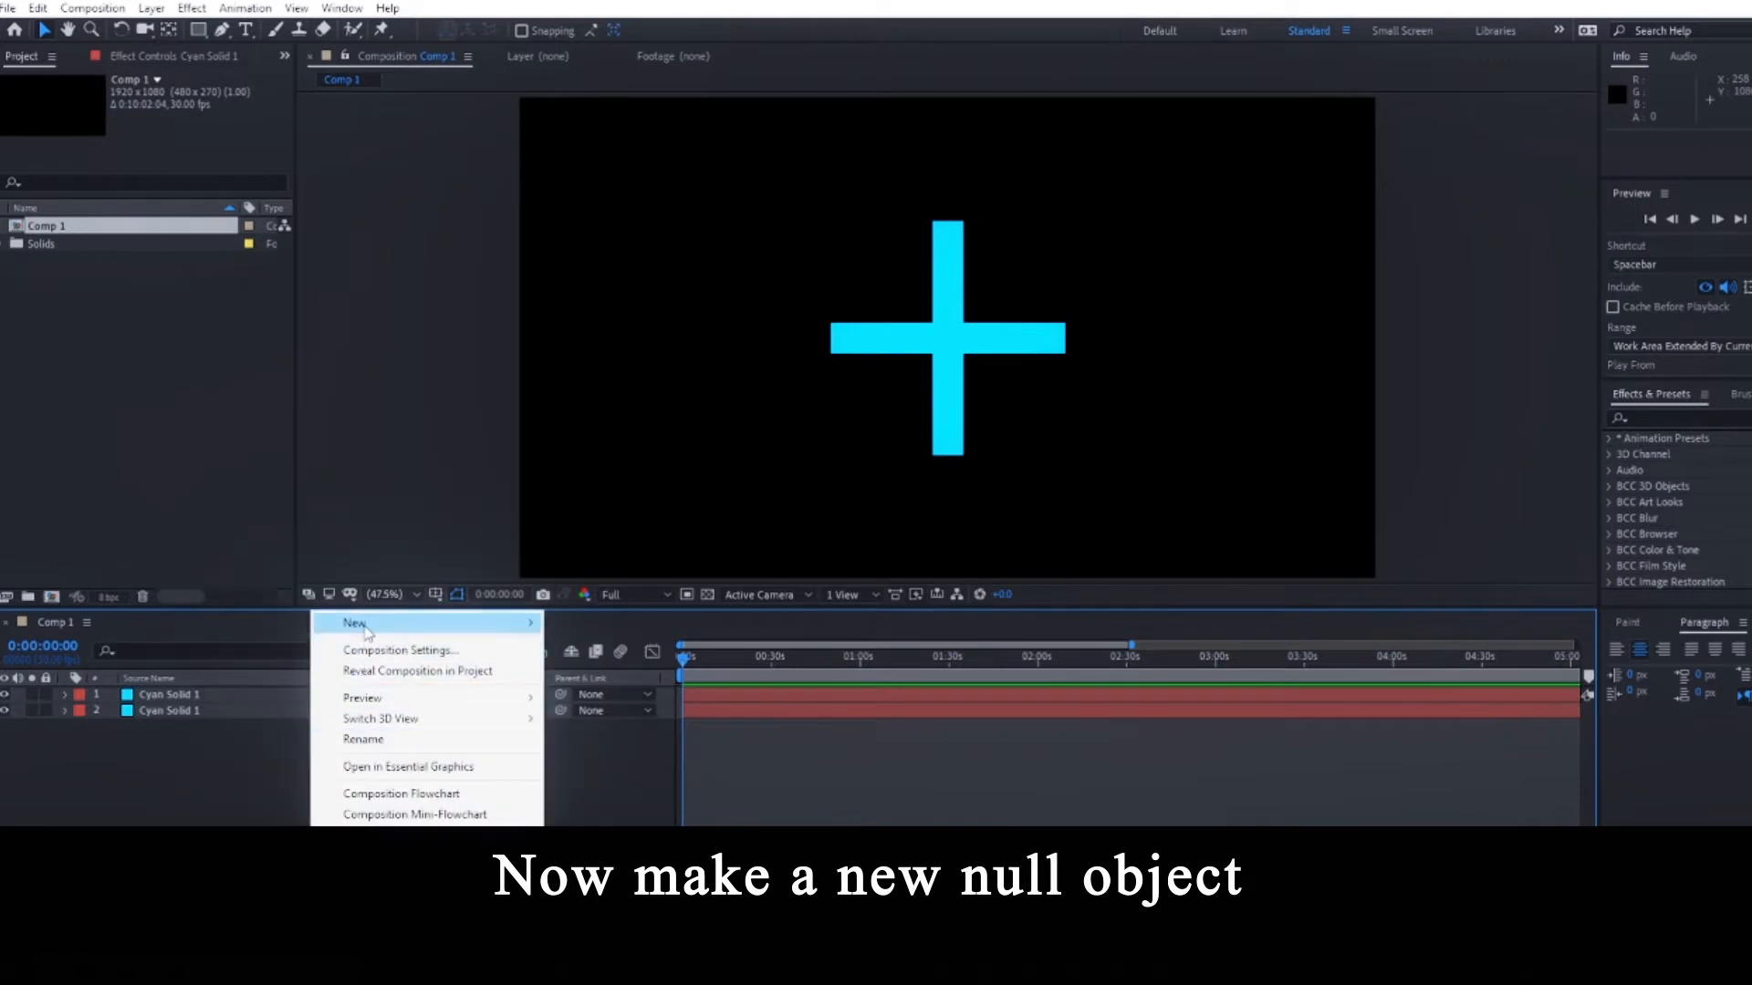
pyautogui.moveTo(368, 631)
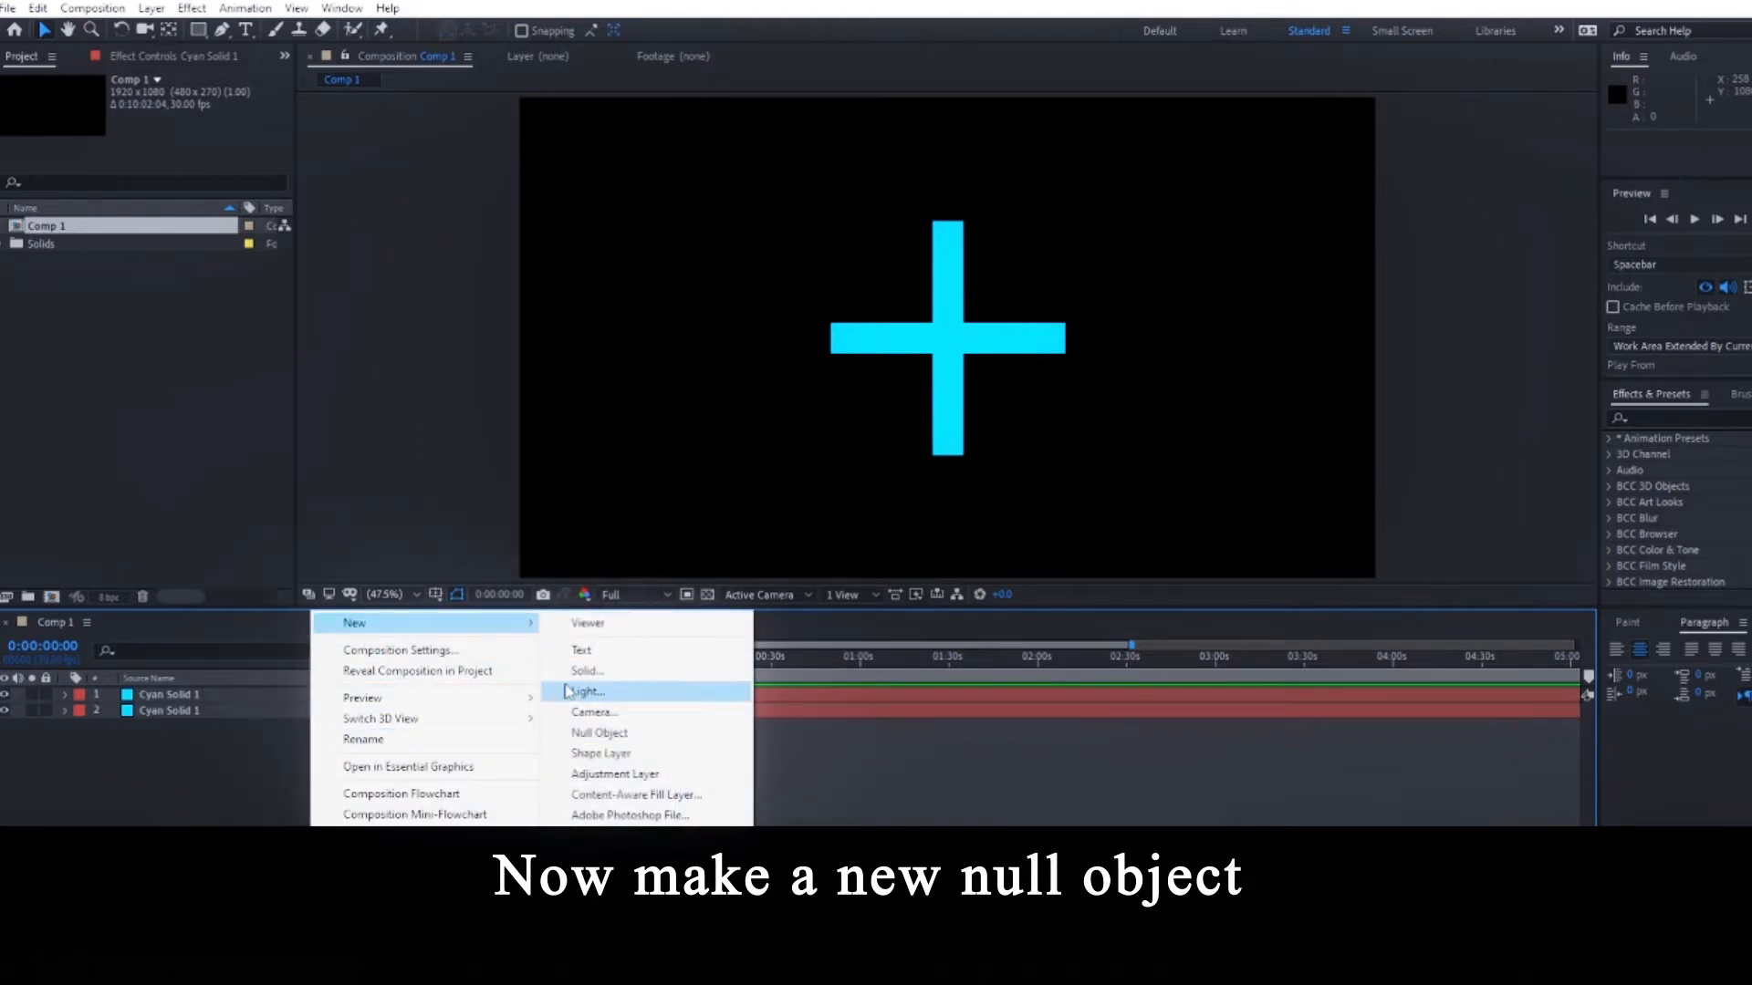
pyautogui.click(599, 733)
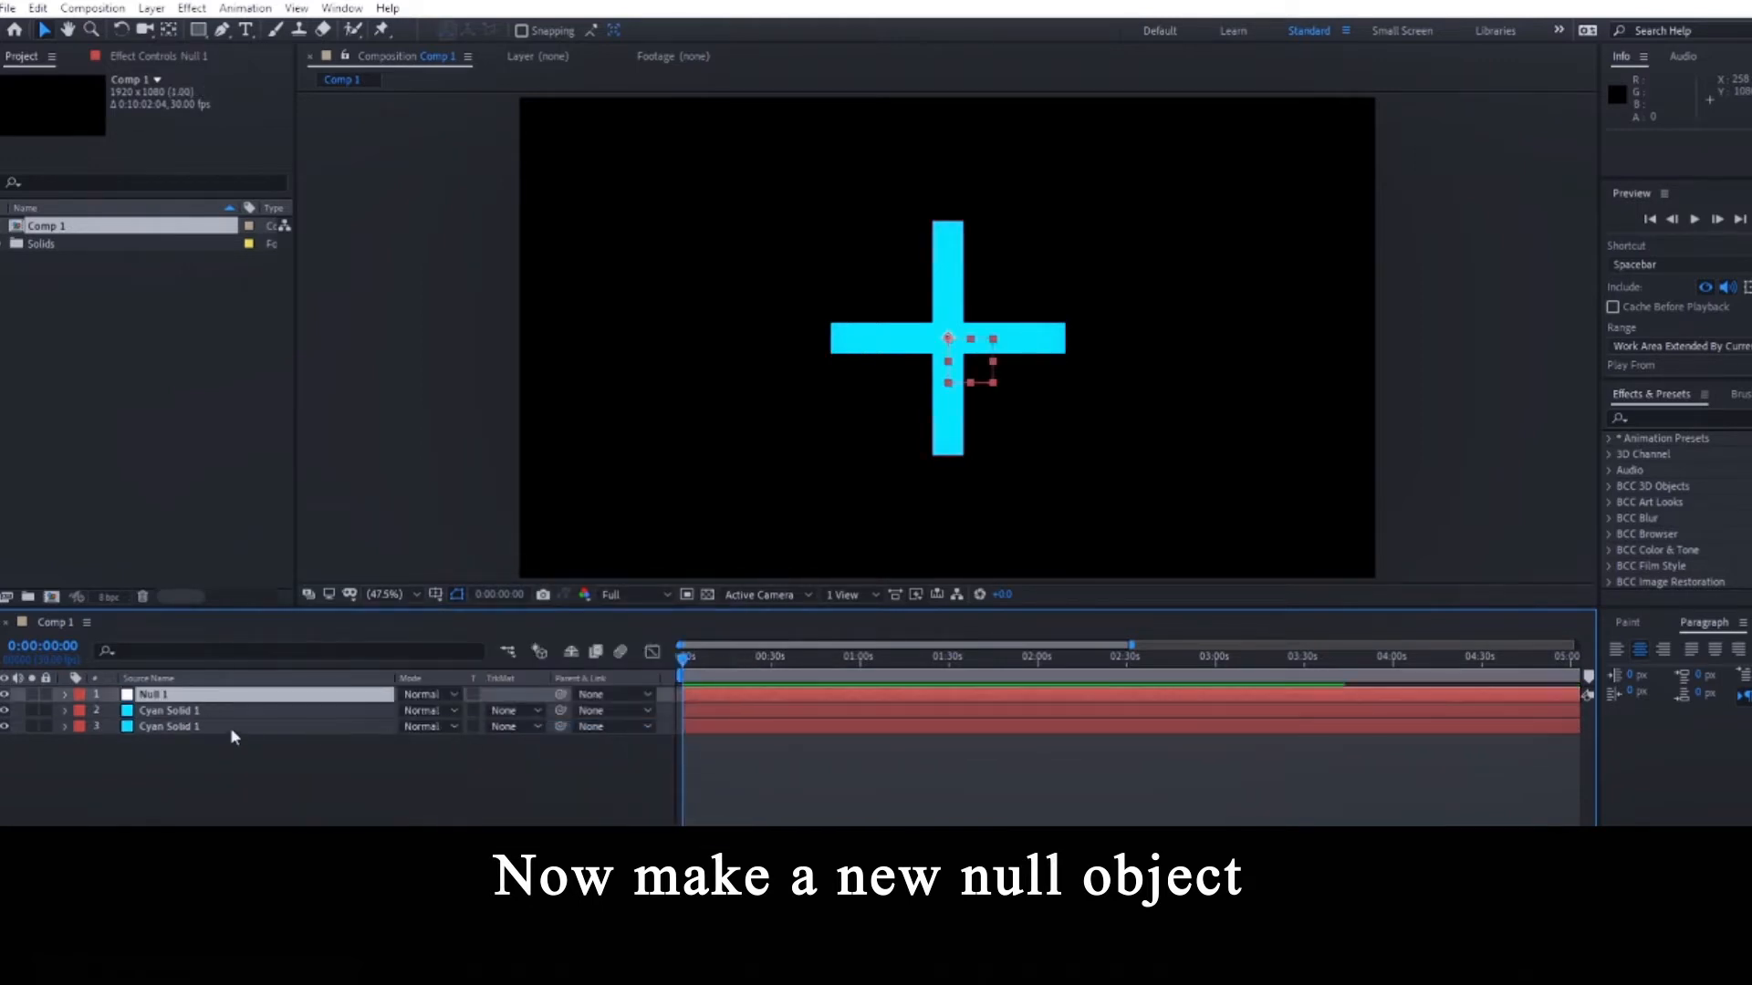
pyautogui.click(230, 727)
pyautogui.keyDown('shift'); pyautogui.click(215, 711); pyautogui.keyUp('shift')
pyautogui.moveTo(783, 614); pyautogui.dragTo(222, 593)
pyautogui.click(221, 593)
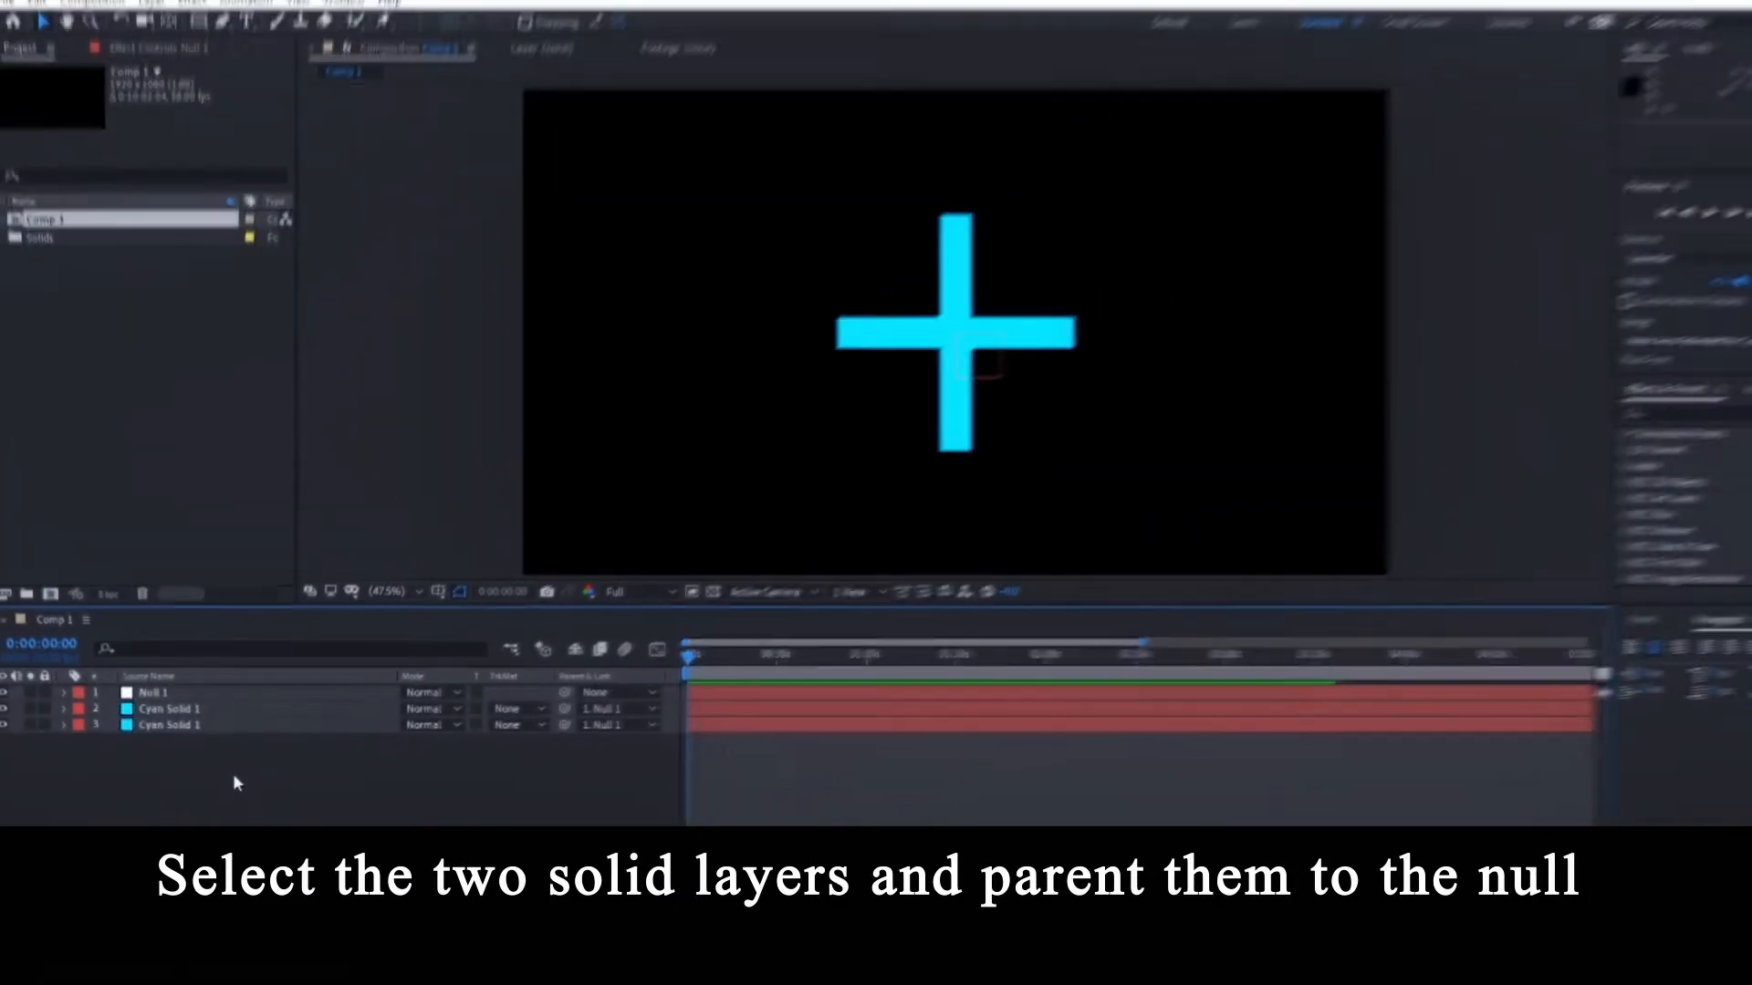
pyautogui.click(269, 713)
pyautogui.press('r')
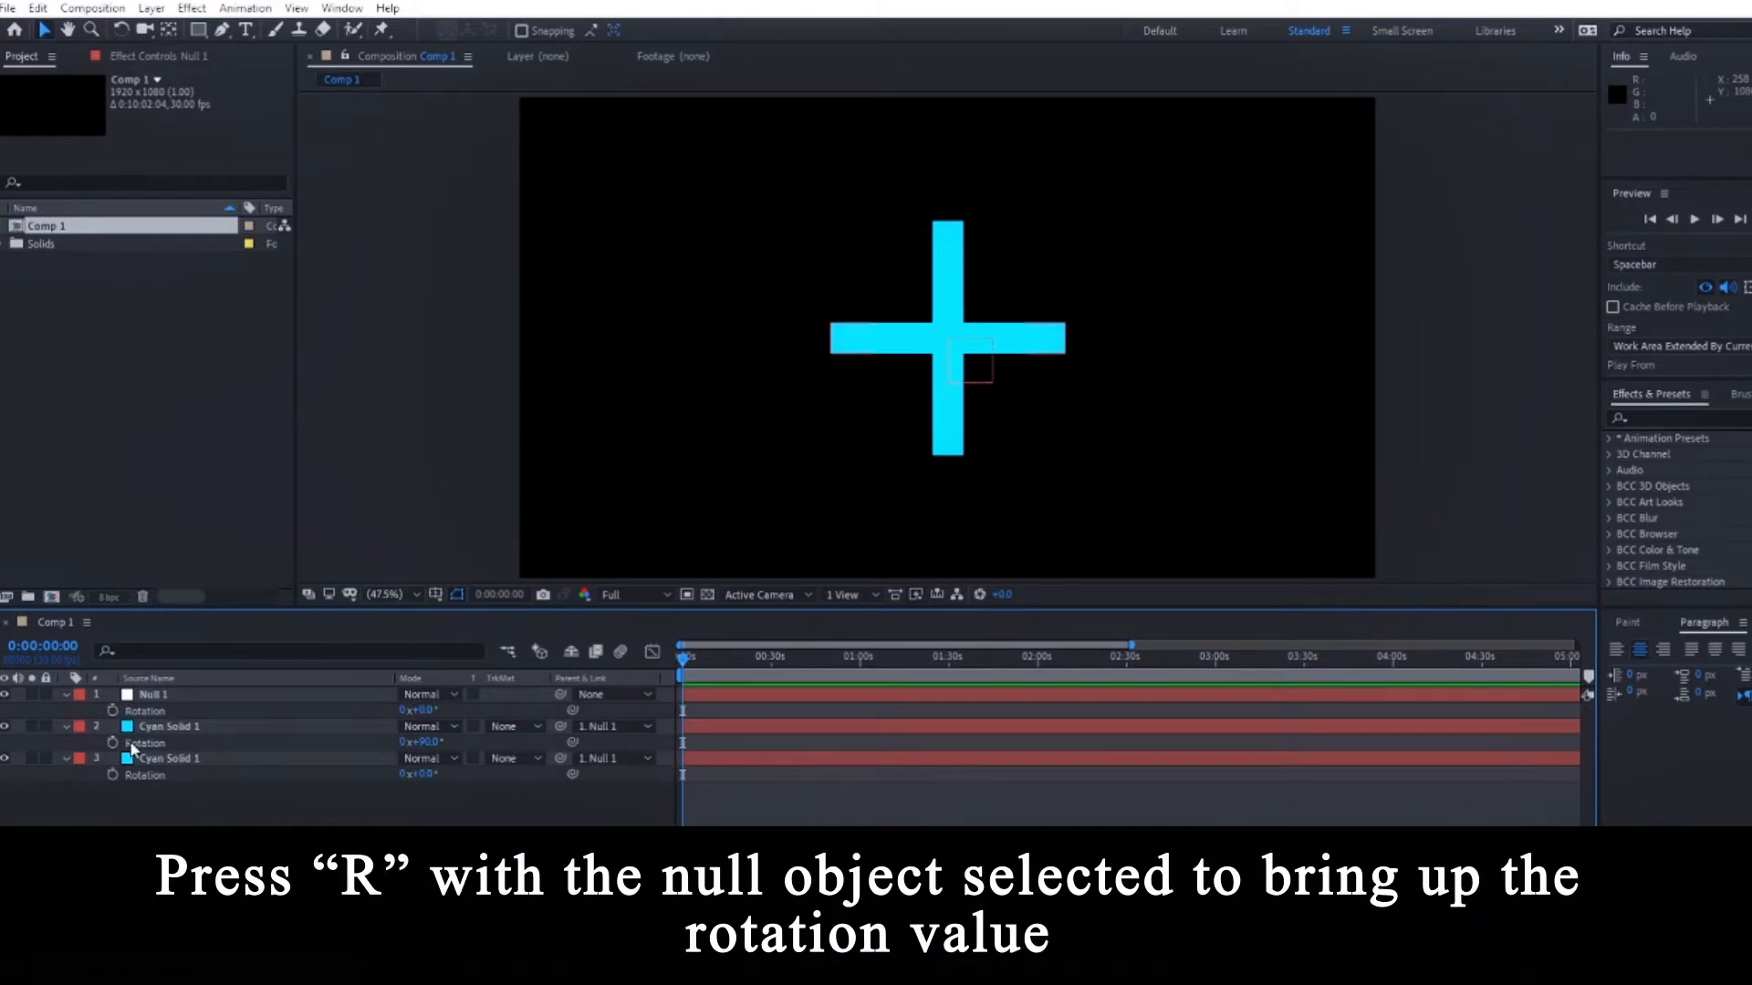
pyautogui.hotkey('ctrl', 'a')
pyautogui.click(66, 696)
pyautogui.click(162, 801)
# - Animate the null's rotation with a first keyframe at 0 seconds and a second, increased value at 0:00:38:20
pyautogui.click(157, 694)
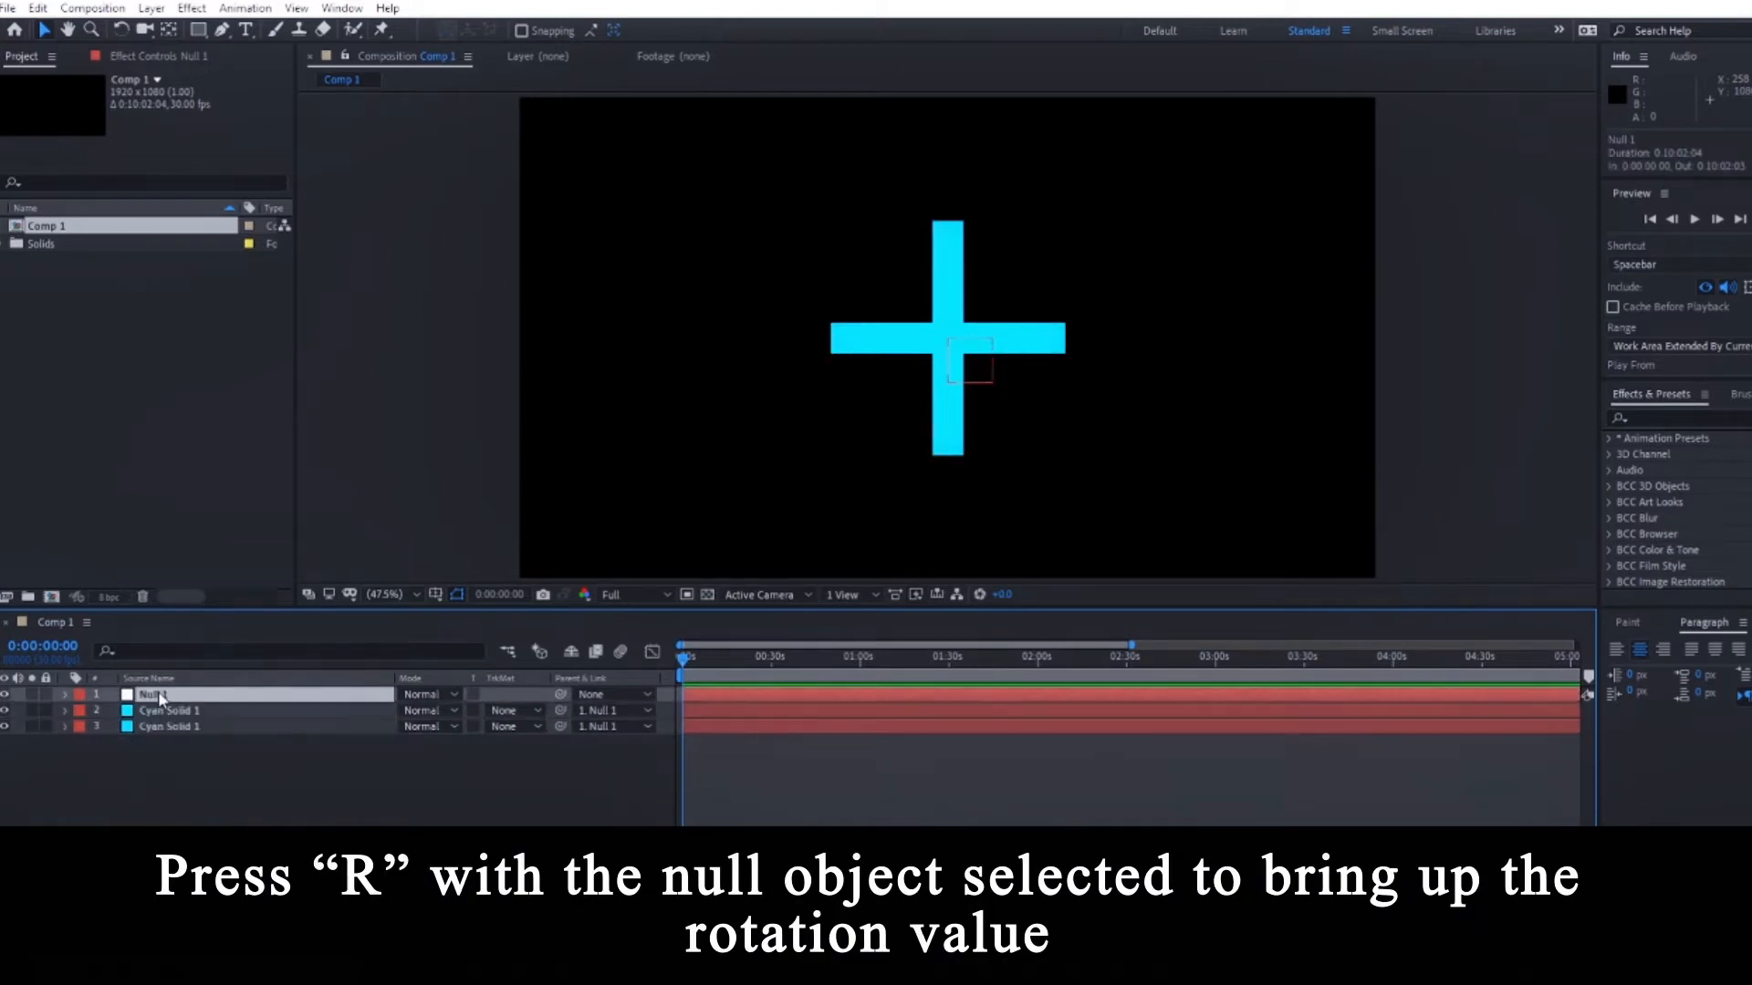
pyautogui.press('r')
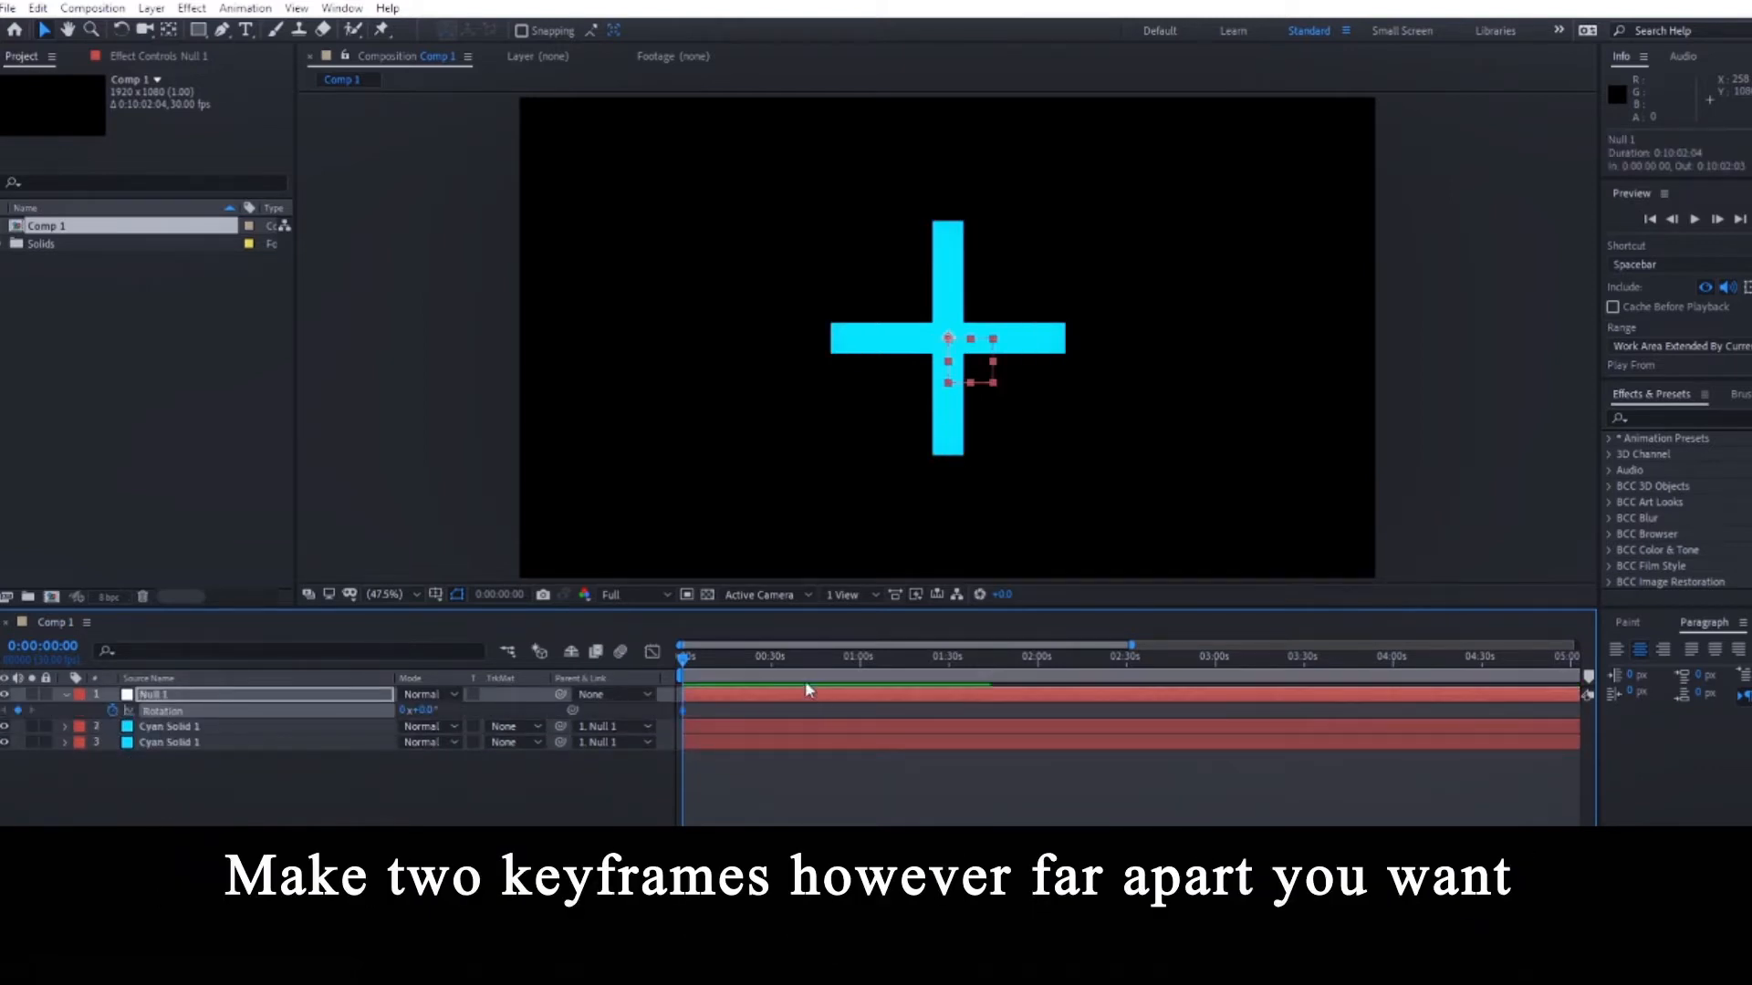
pyautogui.moveTo(683, 660); pyautogui.dragTo(1505, 662)
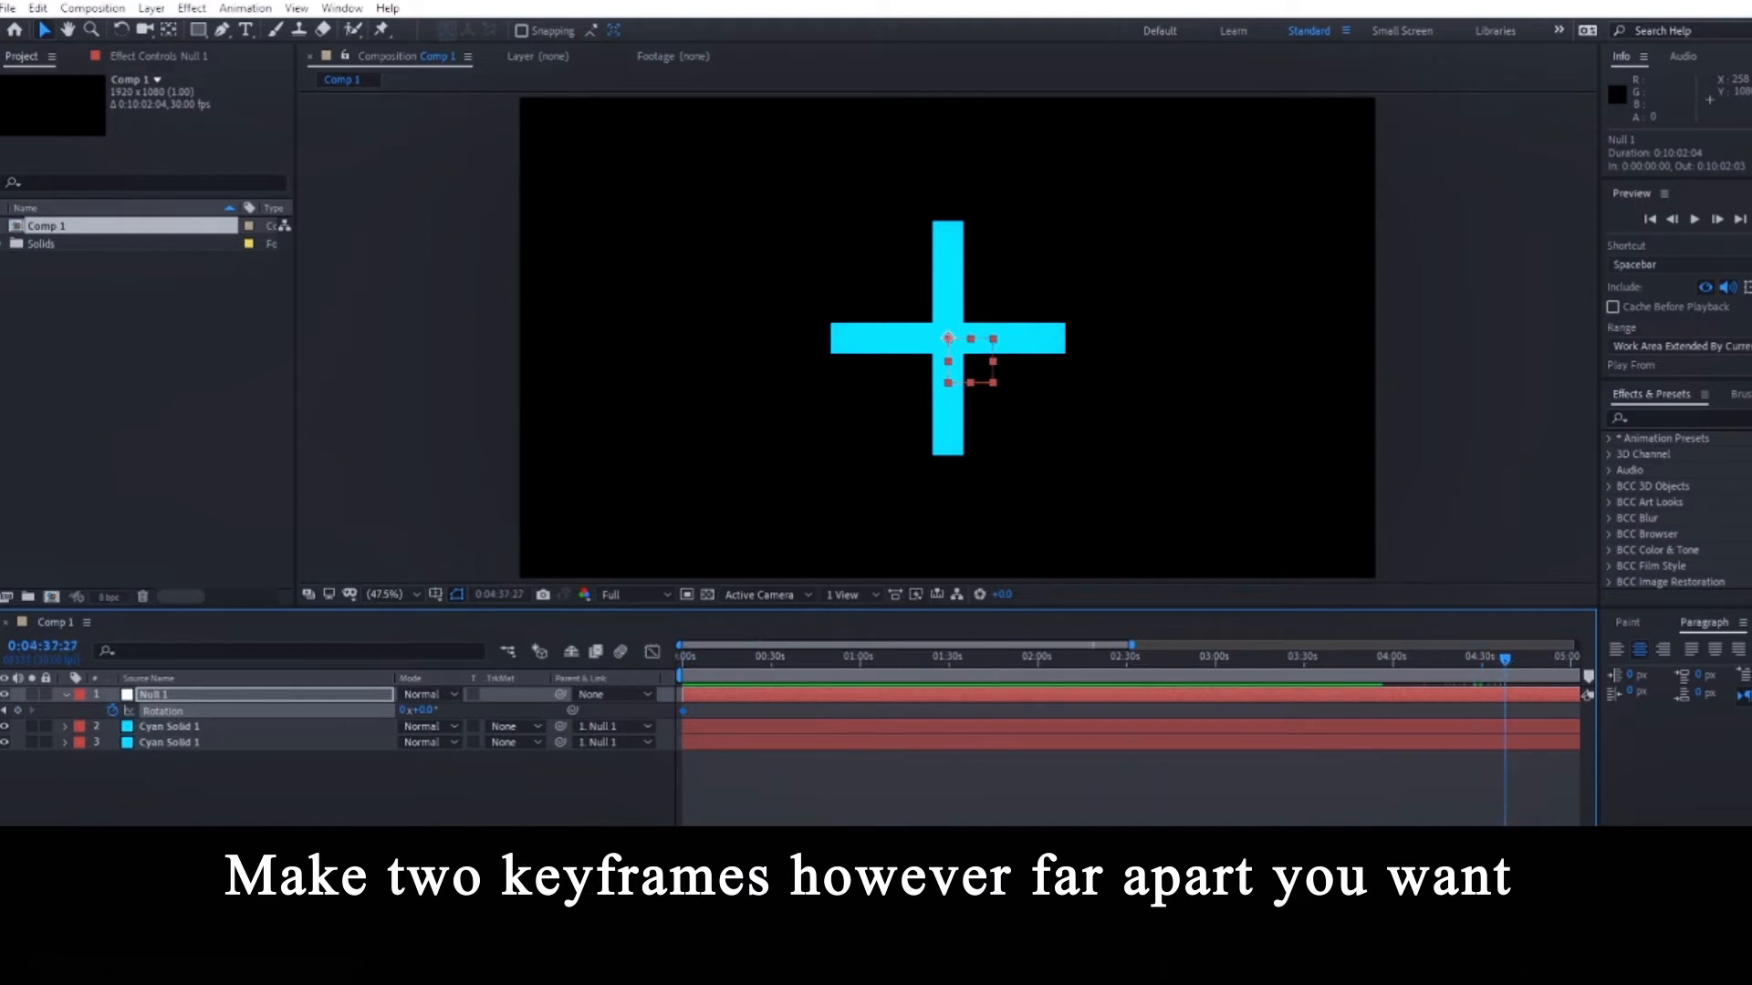
pyautogui.moveTo(1131, 644); pyautogui.dragTo(1234, 644)
pyautogui.moveTo(1005, 655); pyautogui.dragTo(775, 649)
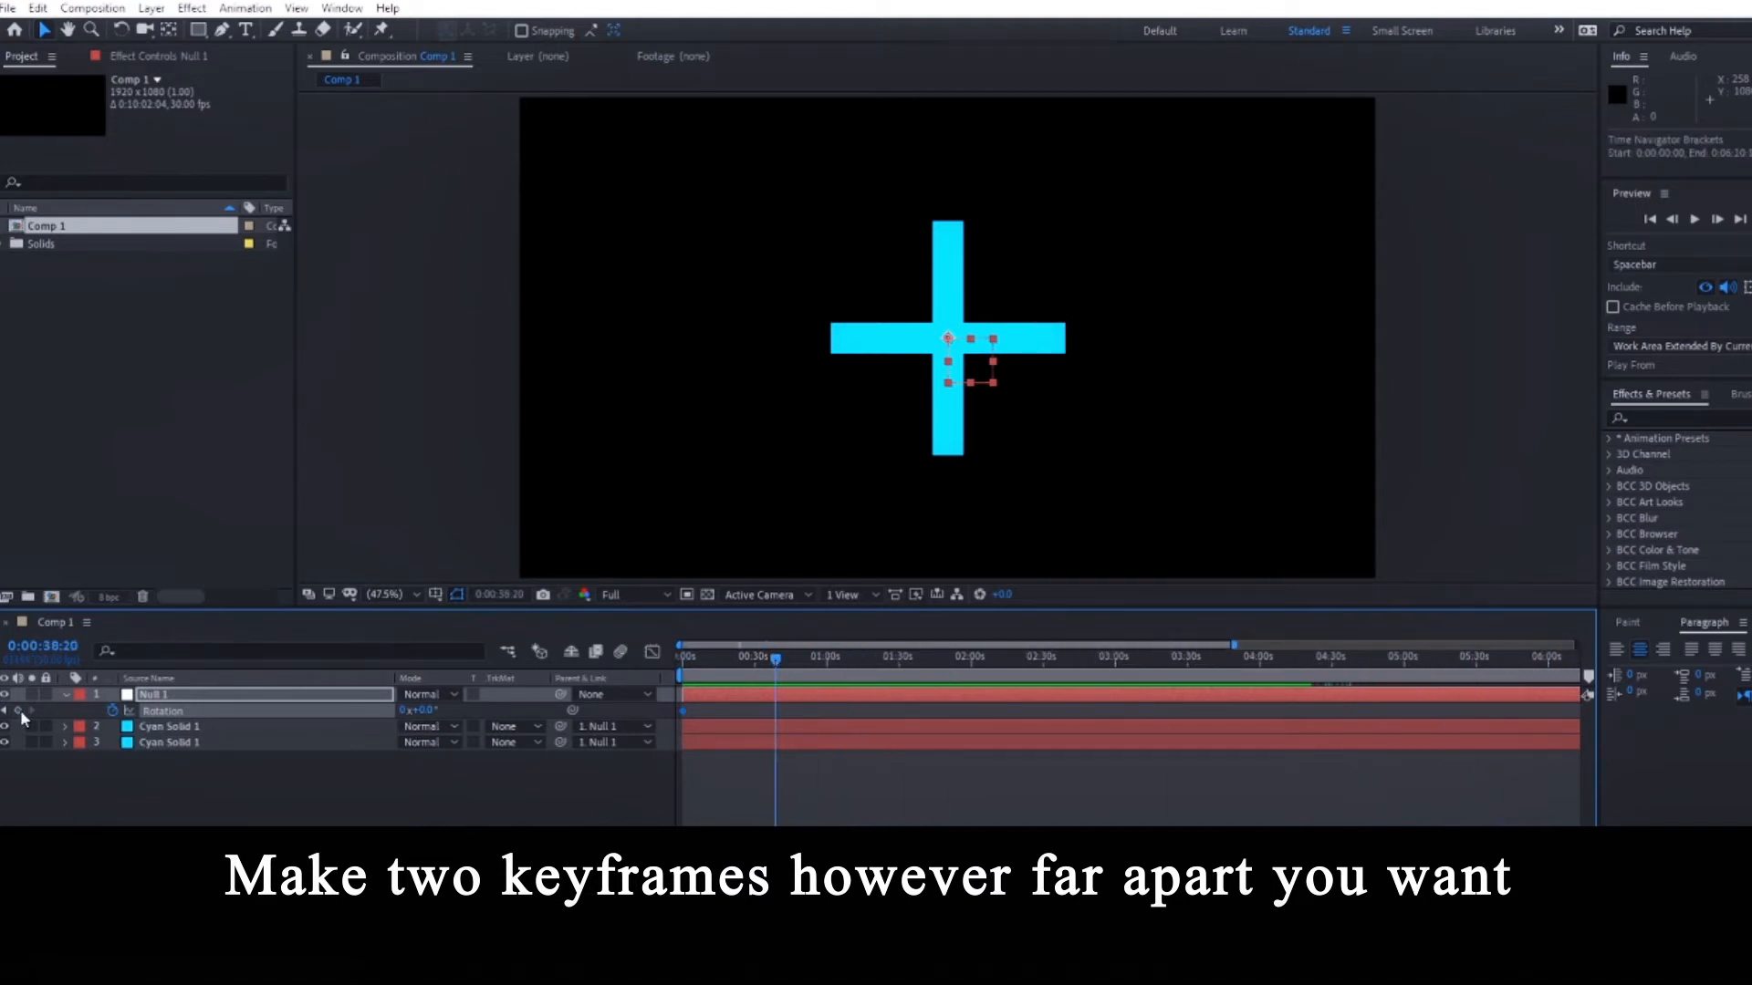
pyautogui.moveTo(437, 718); pyautogui.dragTo(610, 720)
# - Preview the rotation and move the null's second rotation keyframe earlier, to about 19 seconds
pyautogui.moveTo(779, 664); pyautogui.dragTo(643, 727)
pyautogui.press('space')
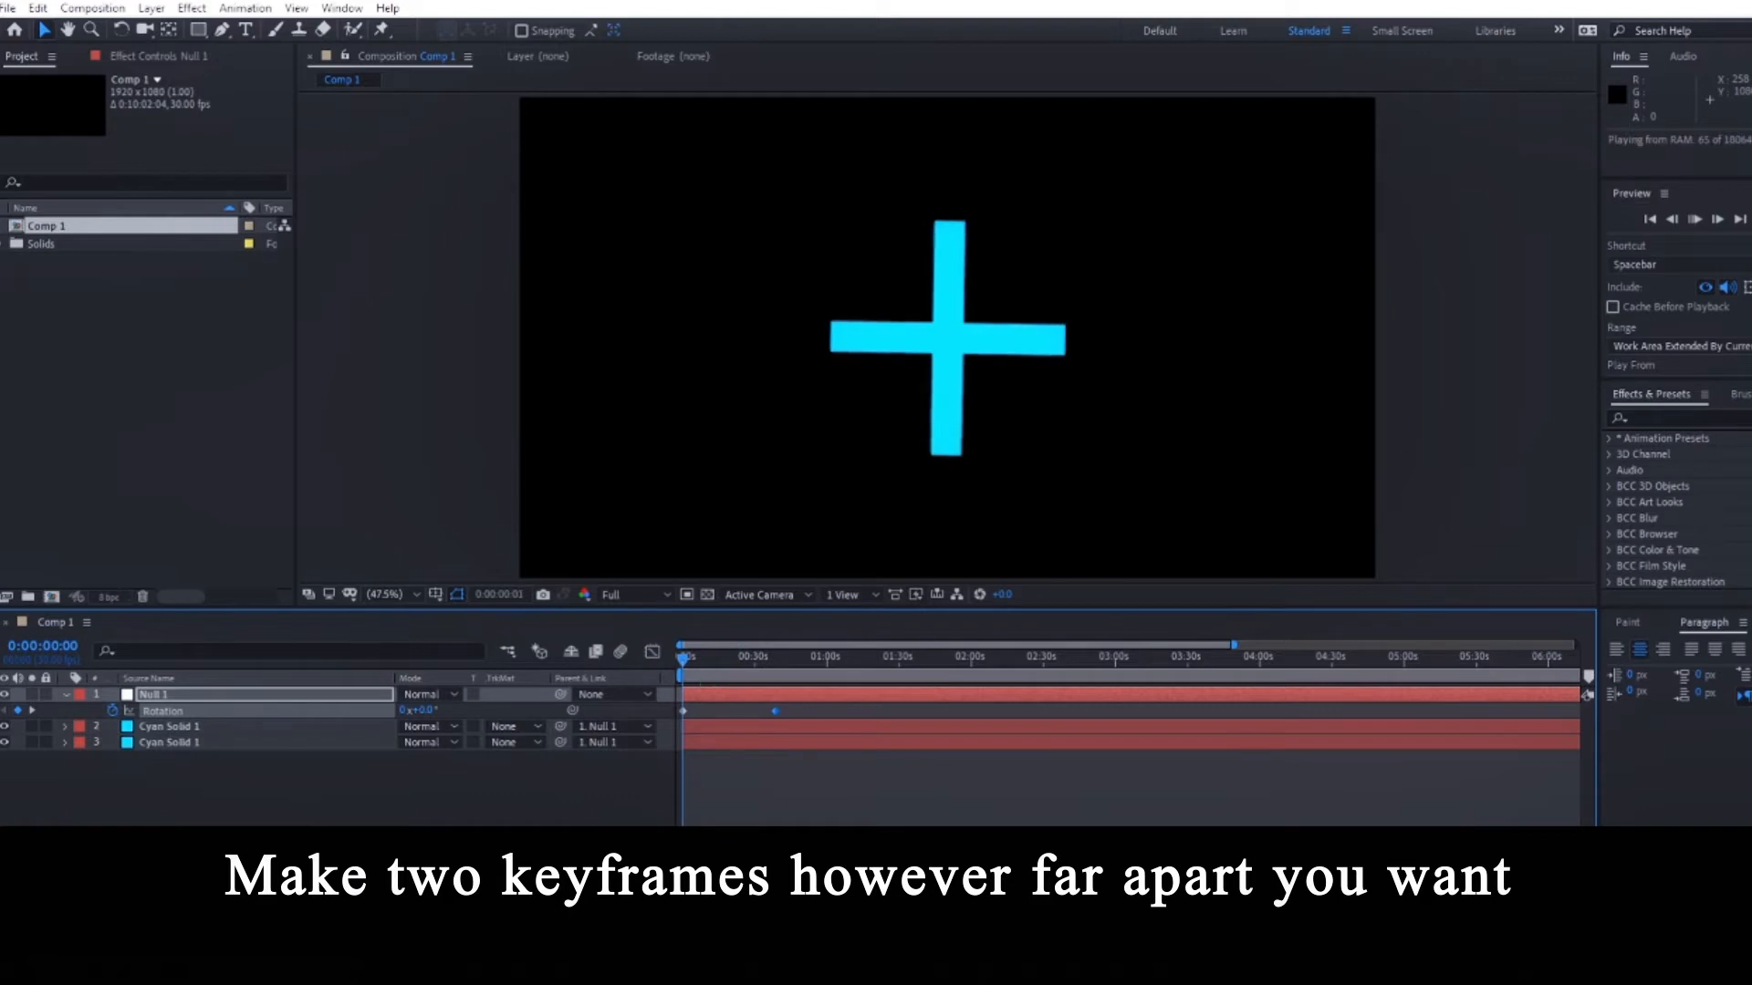
pyautogui.press('=')
pyautogui.press('=')
pyautogui.press('=')
pyautogui.press('space')
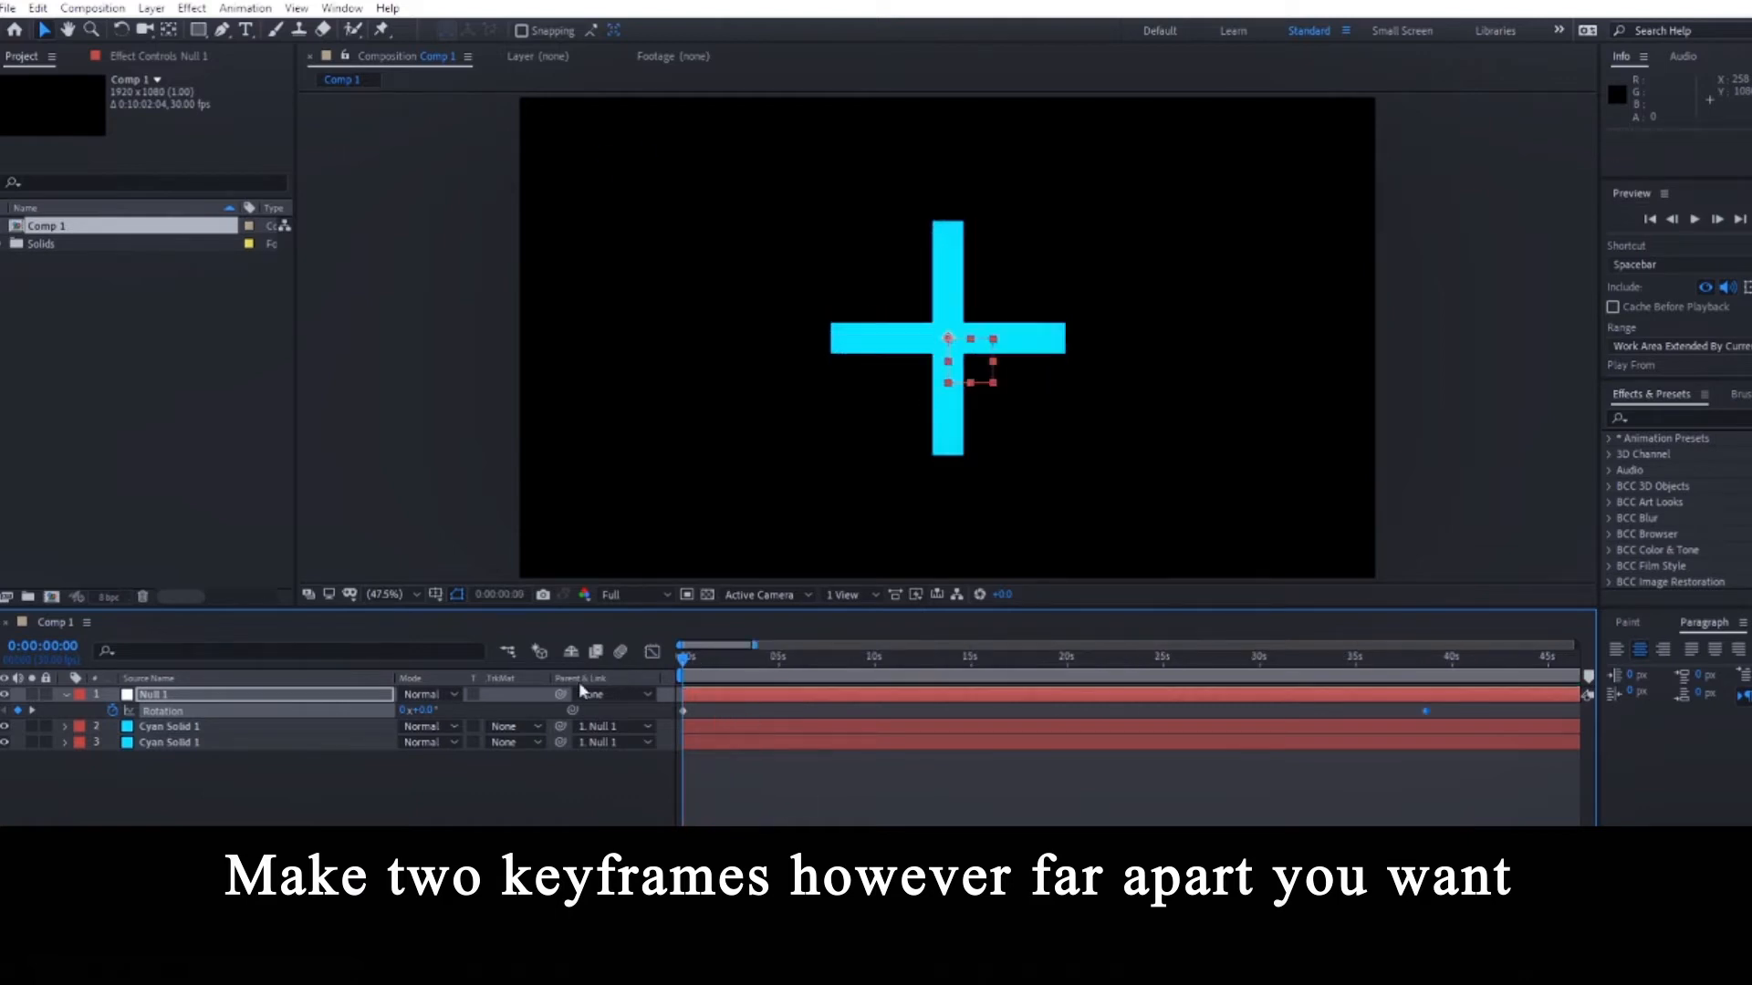
pyautogui.press('-')
pyautogui.moveTo(1052, 710); pyautogui.dragTo(869, 713)
pyautogui.press('space')
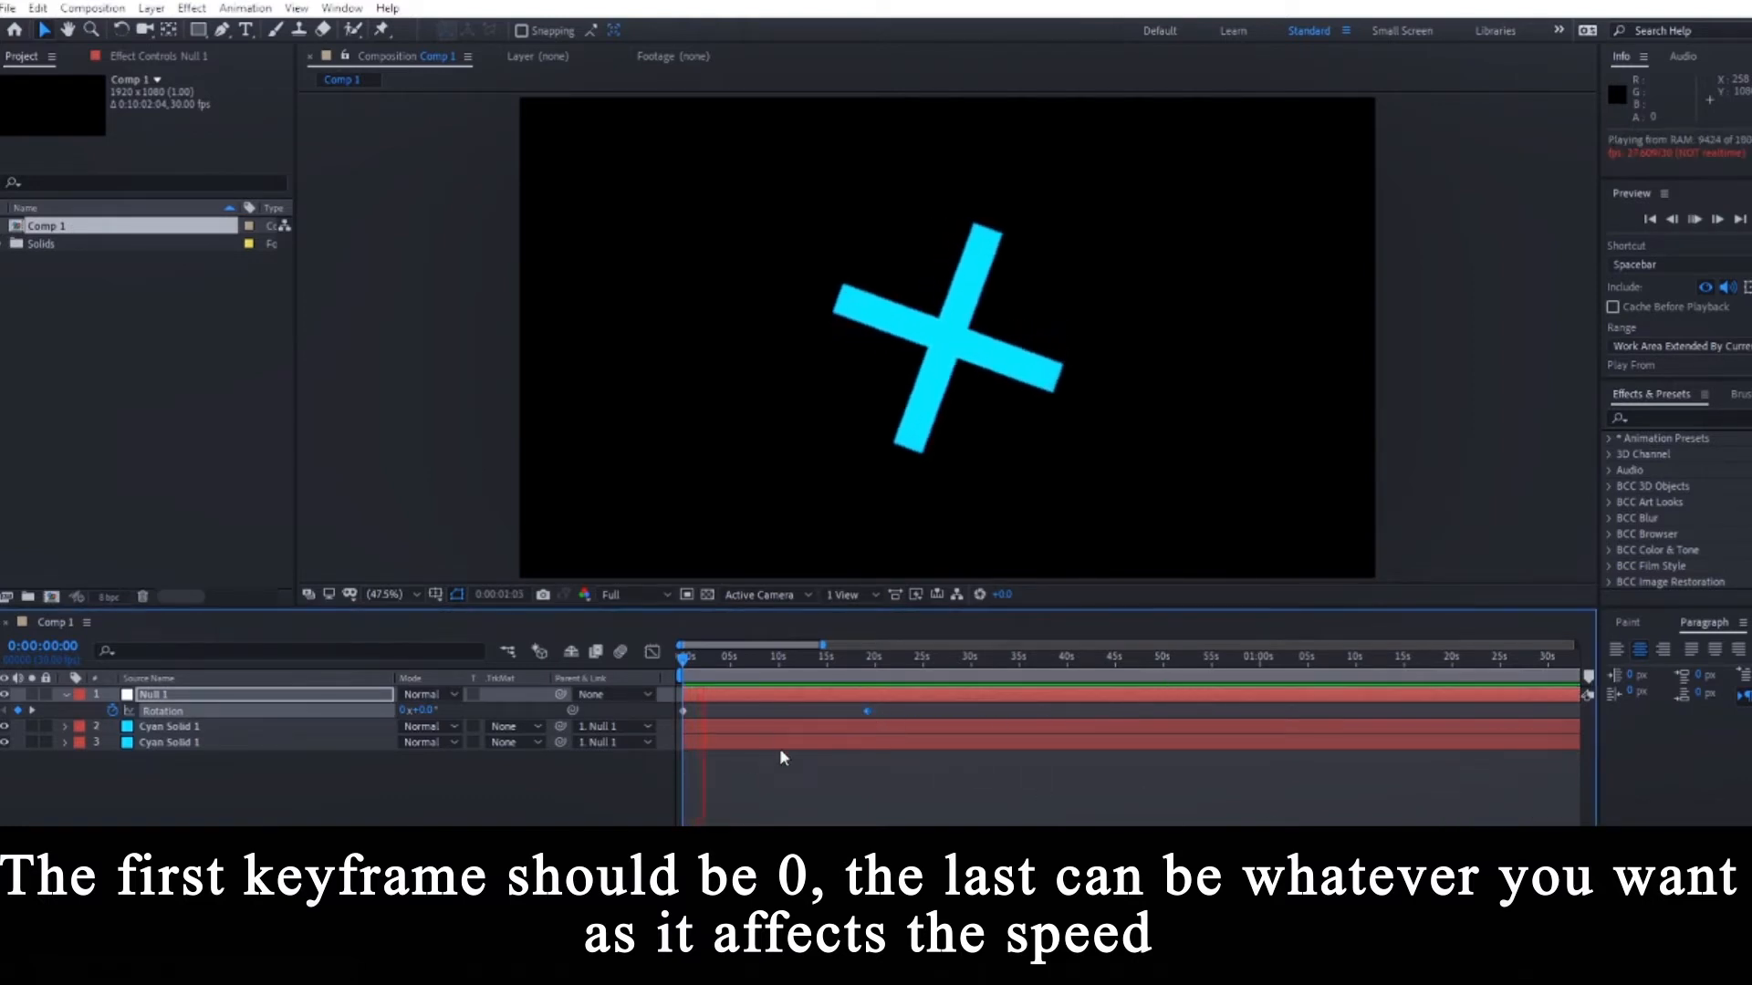
pyautogui.press('space')
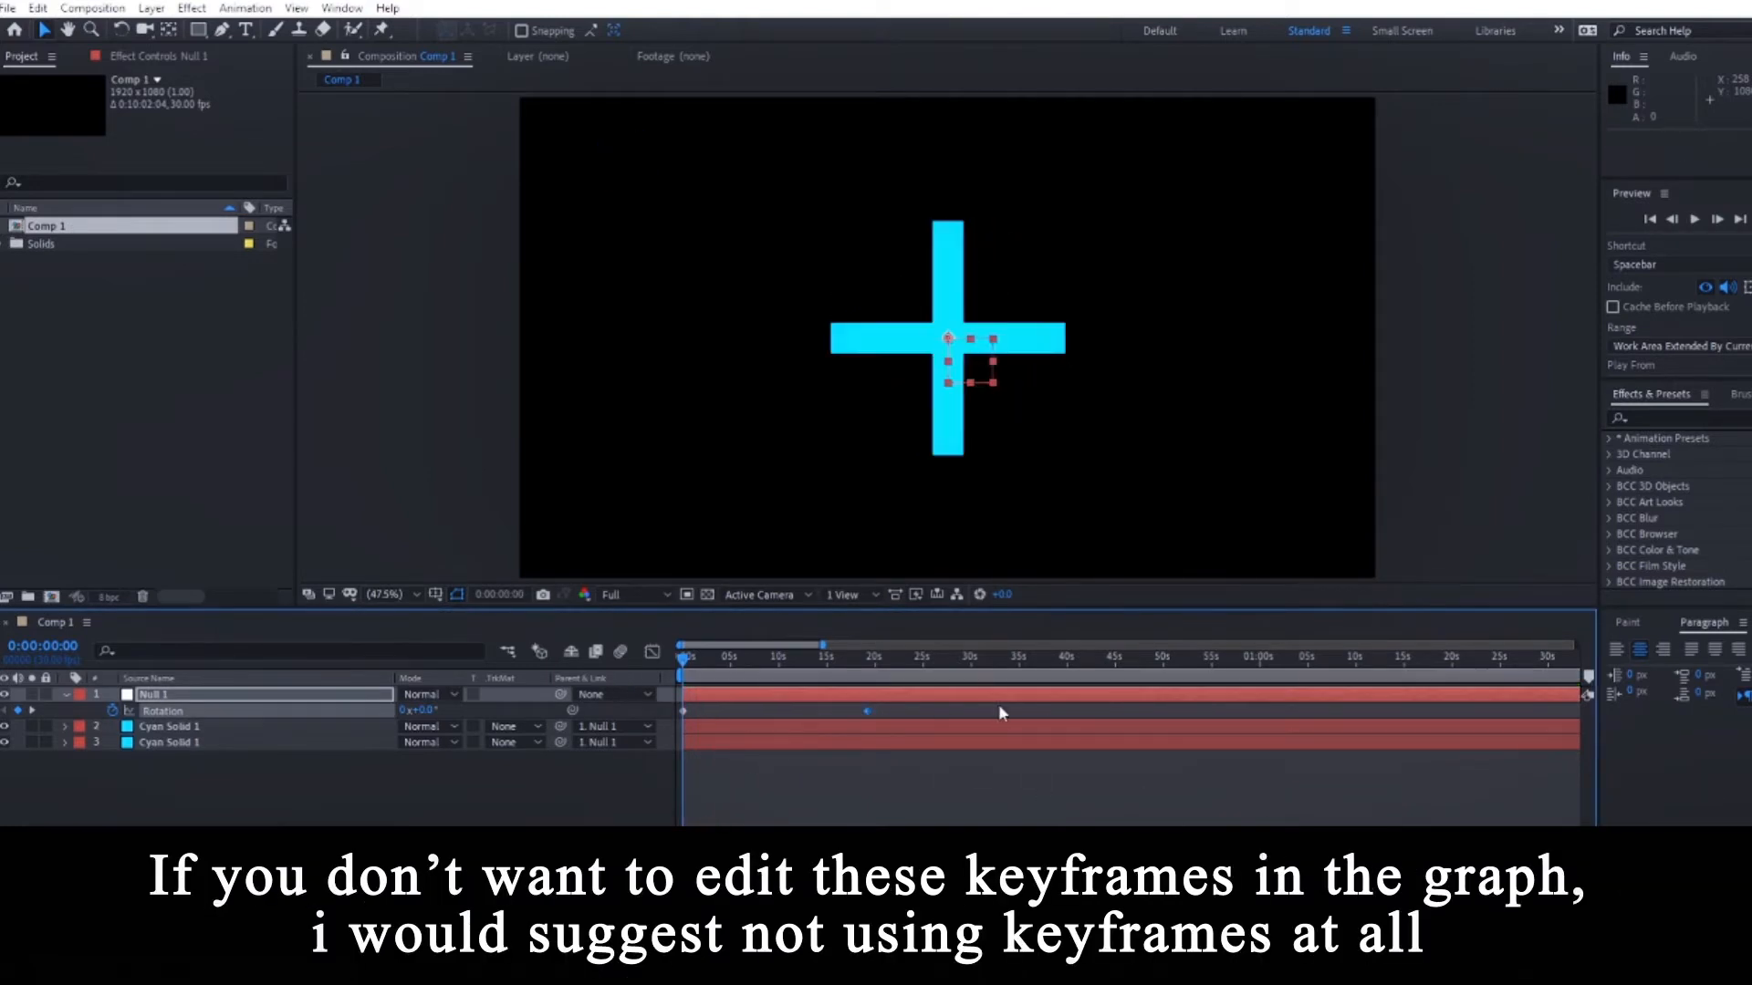
# - Speed up the spin by moving the null's second rotation keyframe to about 11.5 seconds, and check the motion
pyautogui.moveTo(866, 712); pyautogui.dragTo(819, 712)
pyautogui.press('space')
pyautogui.press('=')
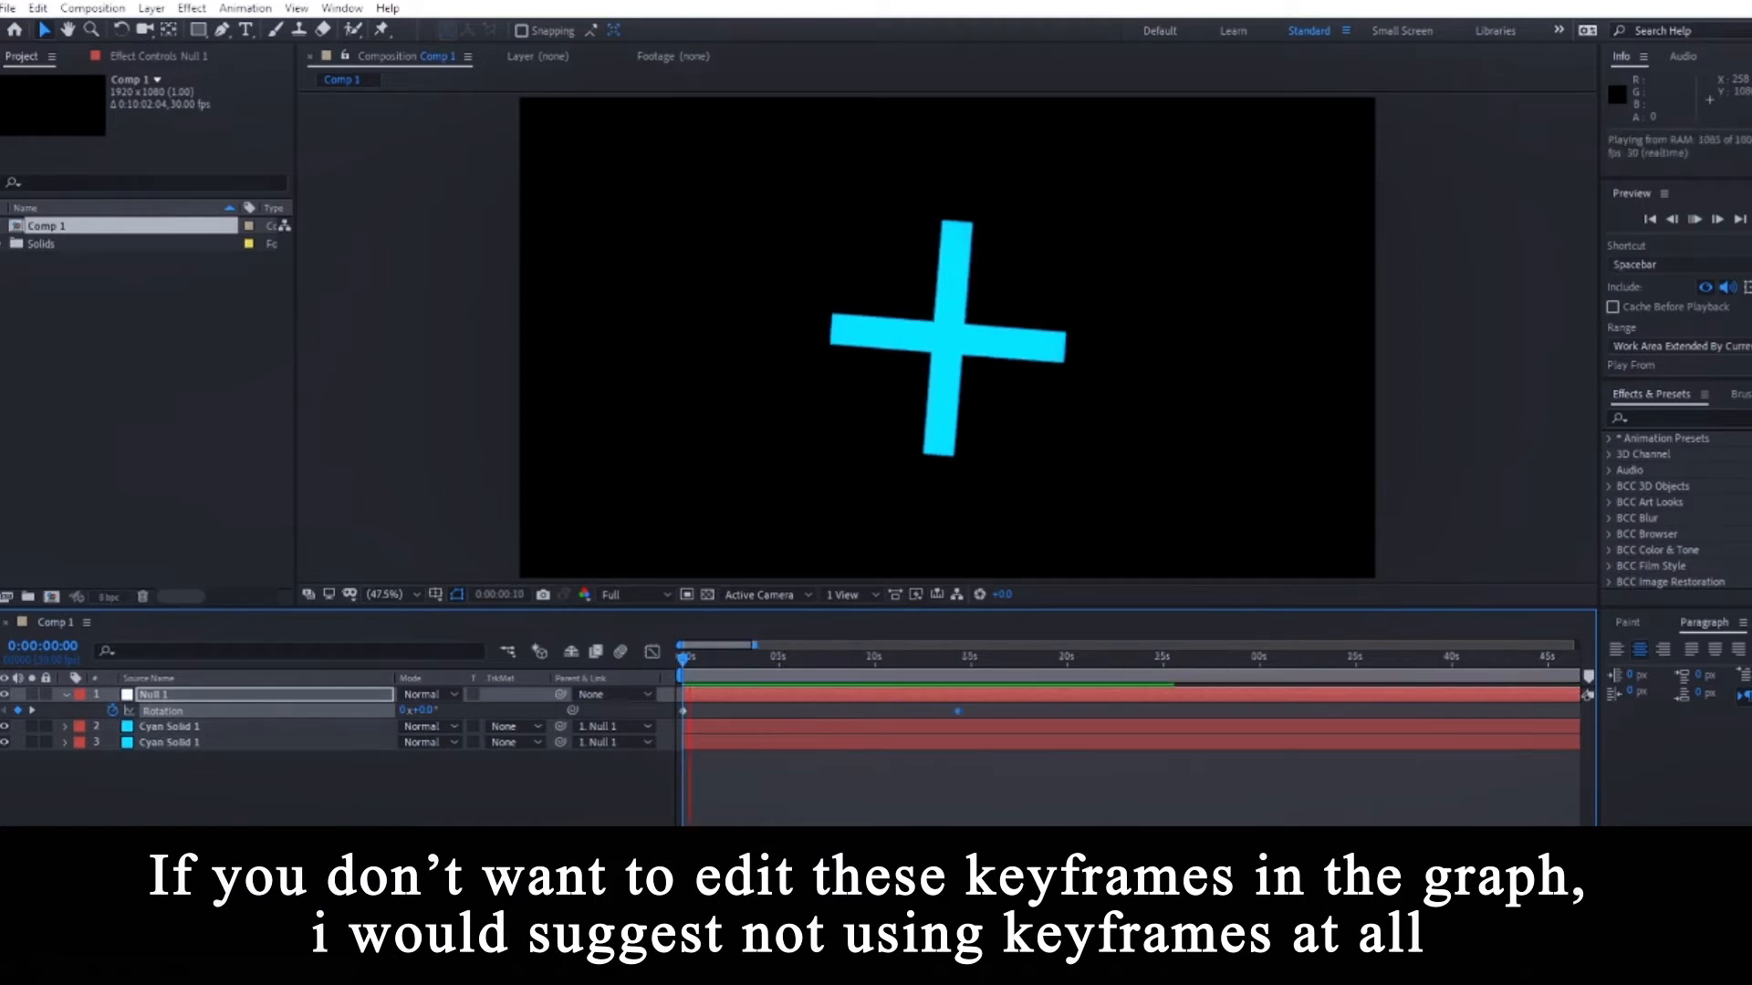
pyautogui.press('=')
pyautogui.press('space')
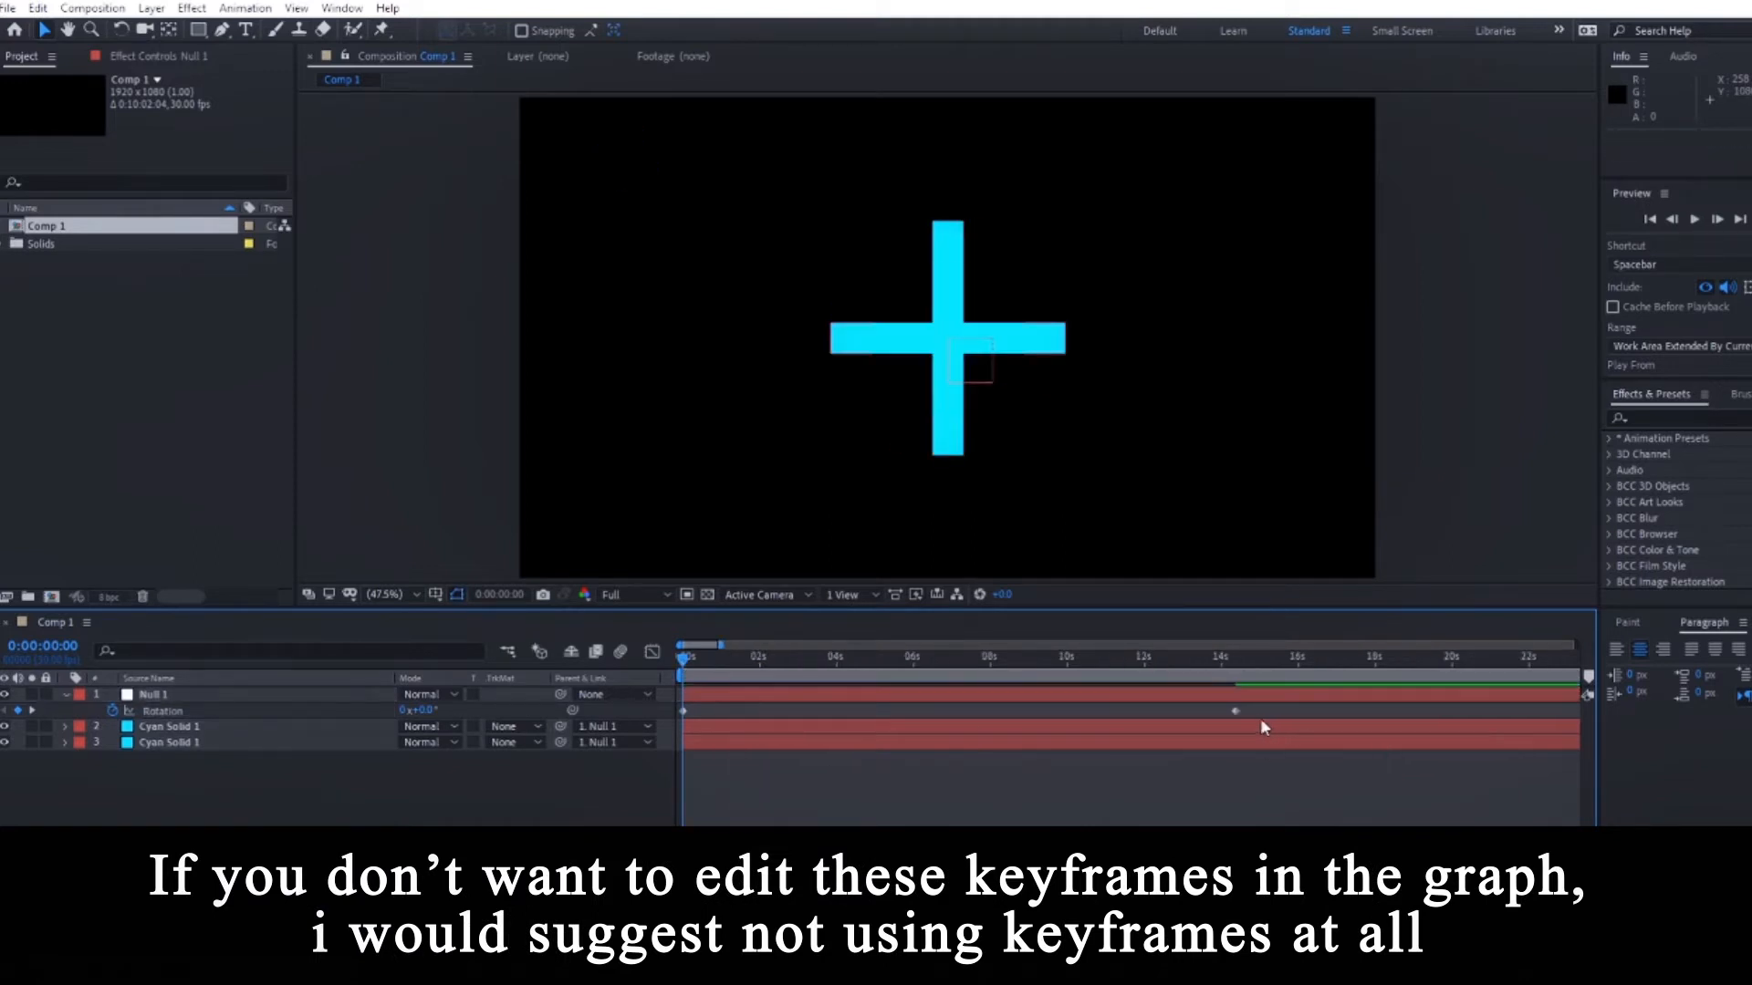
pyautogui.moveTo(1237, 712); pyautogui.dragTo(1126, 710)
pyautogui.moveTo(703, 680); pyautogui.dragTo(1148, 677)
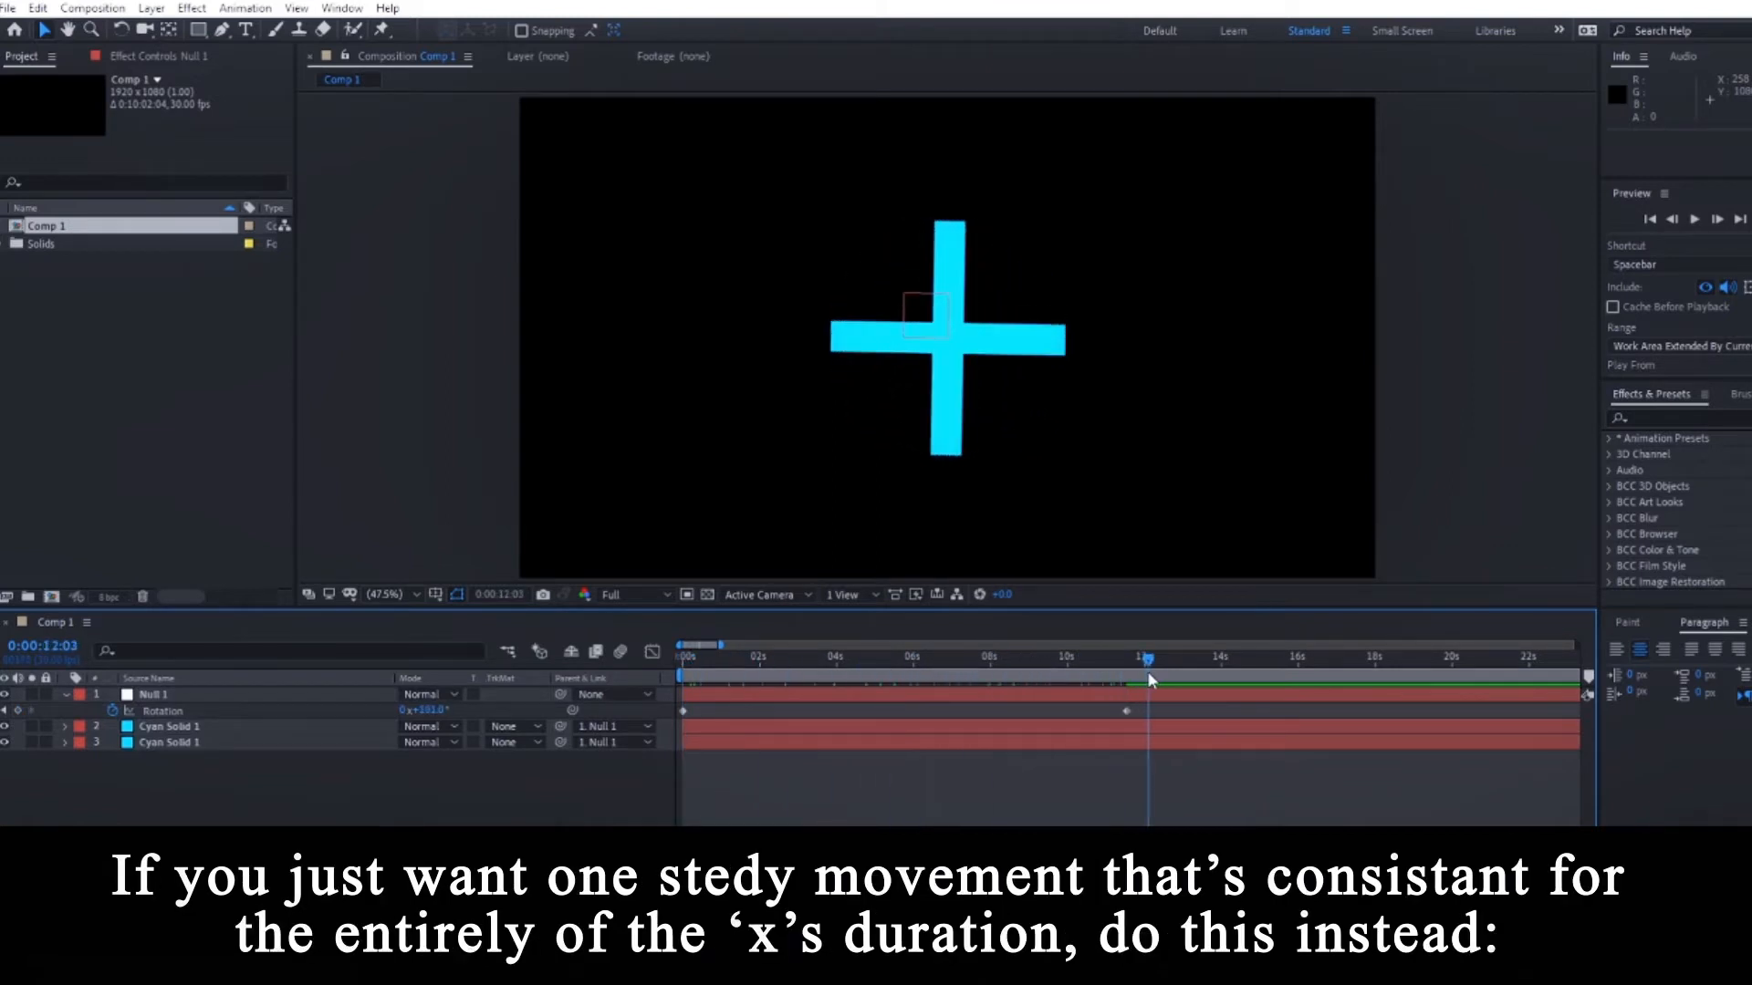
# - Add the expression time*10 to Null 1's rotation in Pre-comp 1 and preview the continuous spin
pyautogui.click(1153, 695)
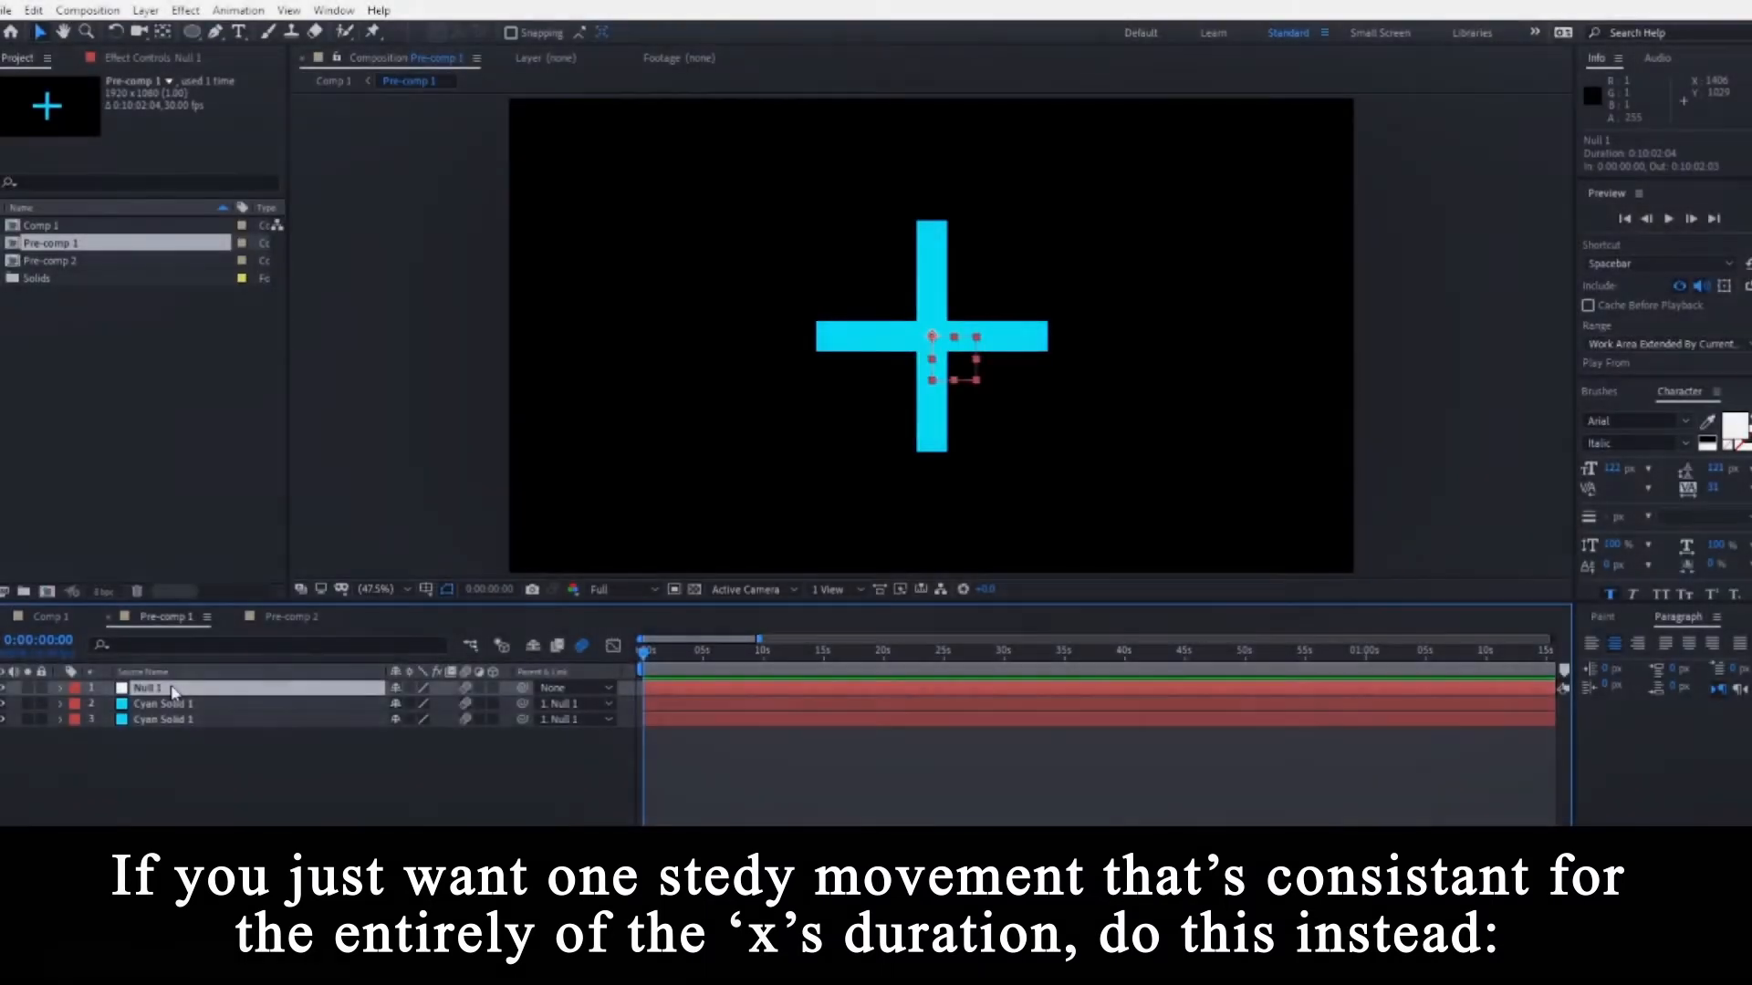
pyautogui.press('r')
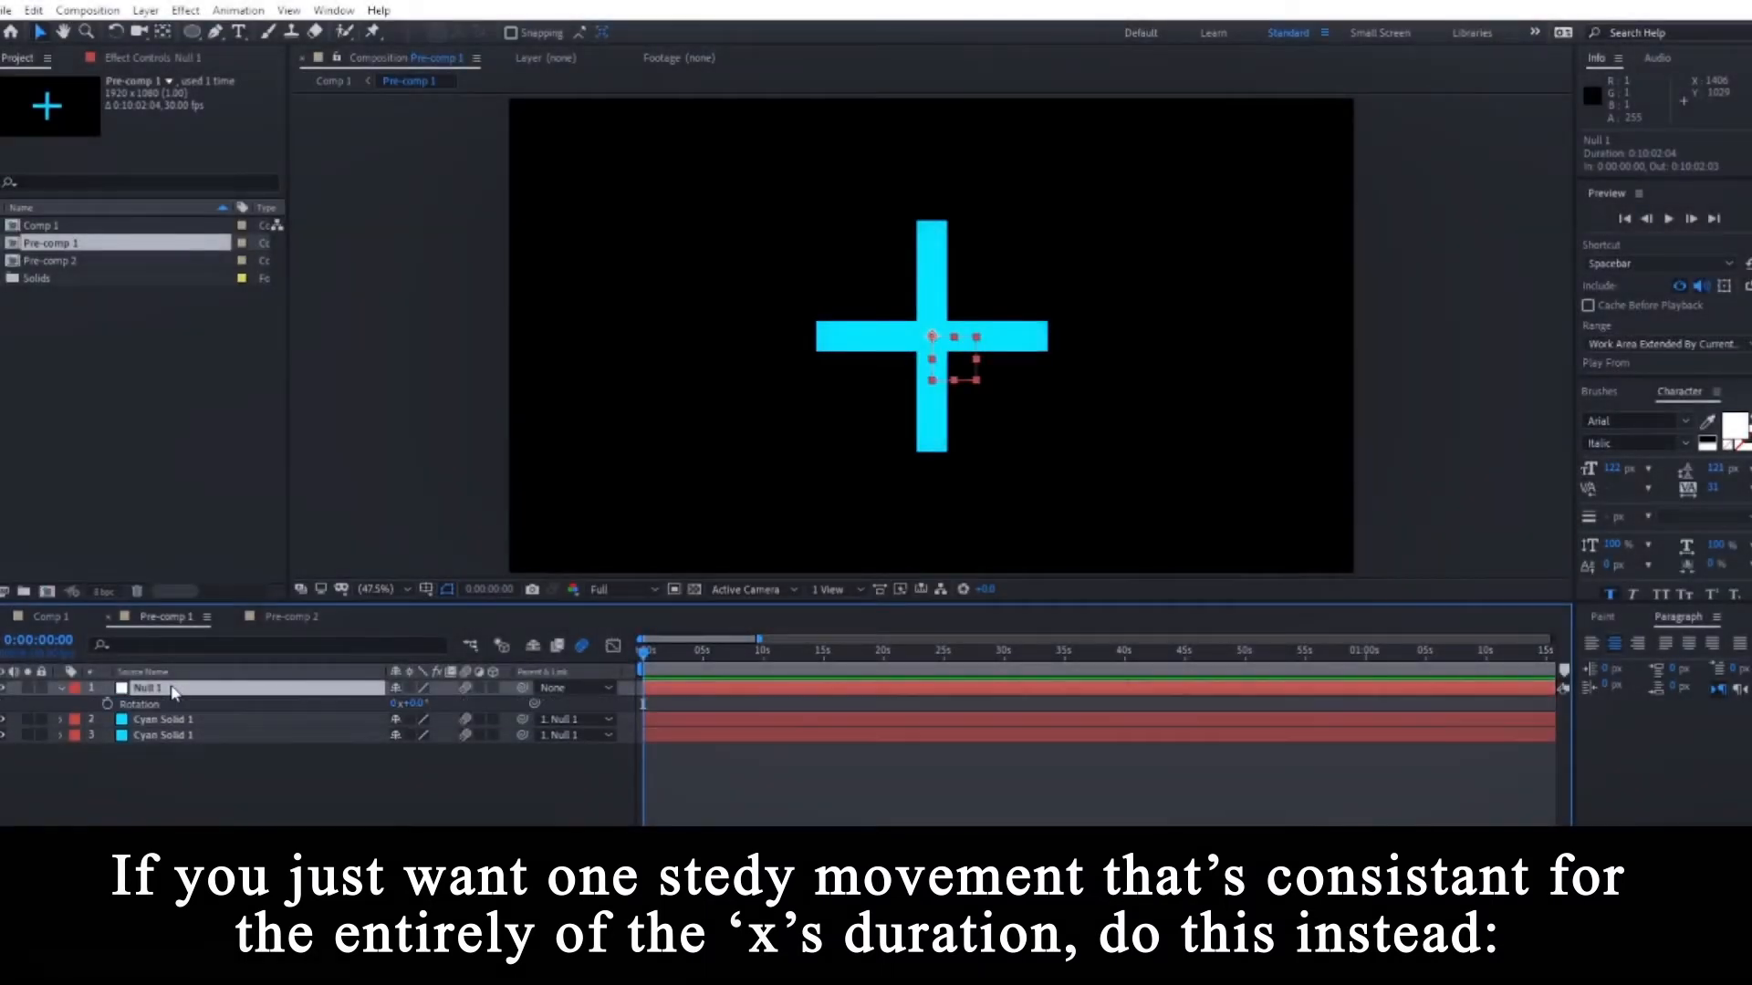
pyautogui.keyDown('alt'); pyautogui.click(107, 705); pyautogui.keyUp('alt')
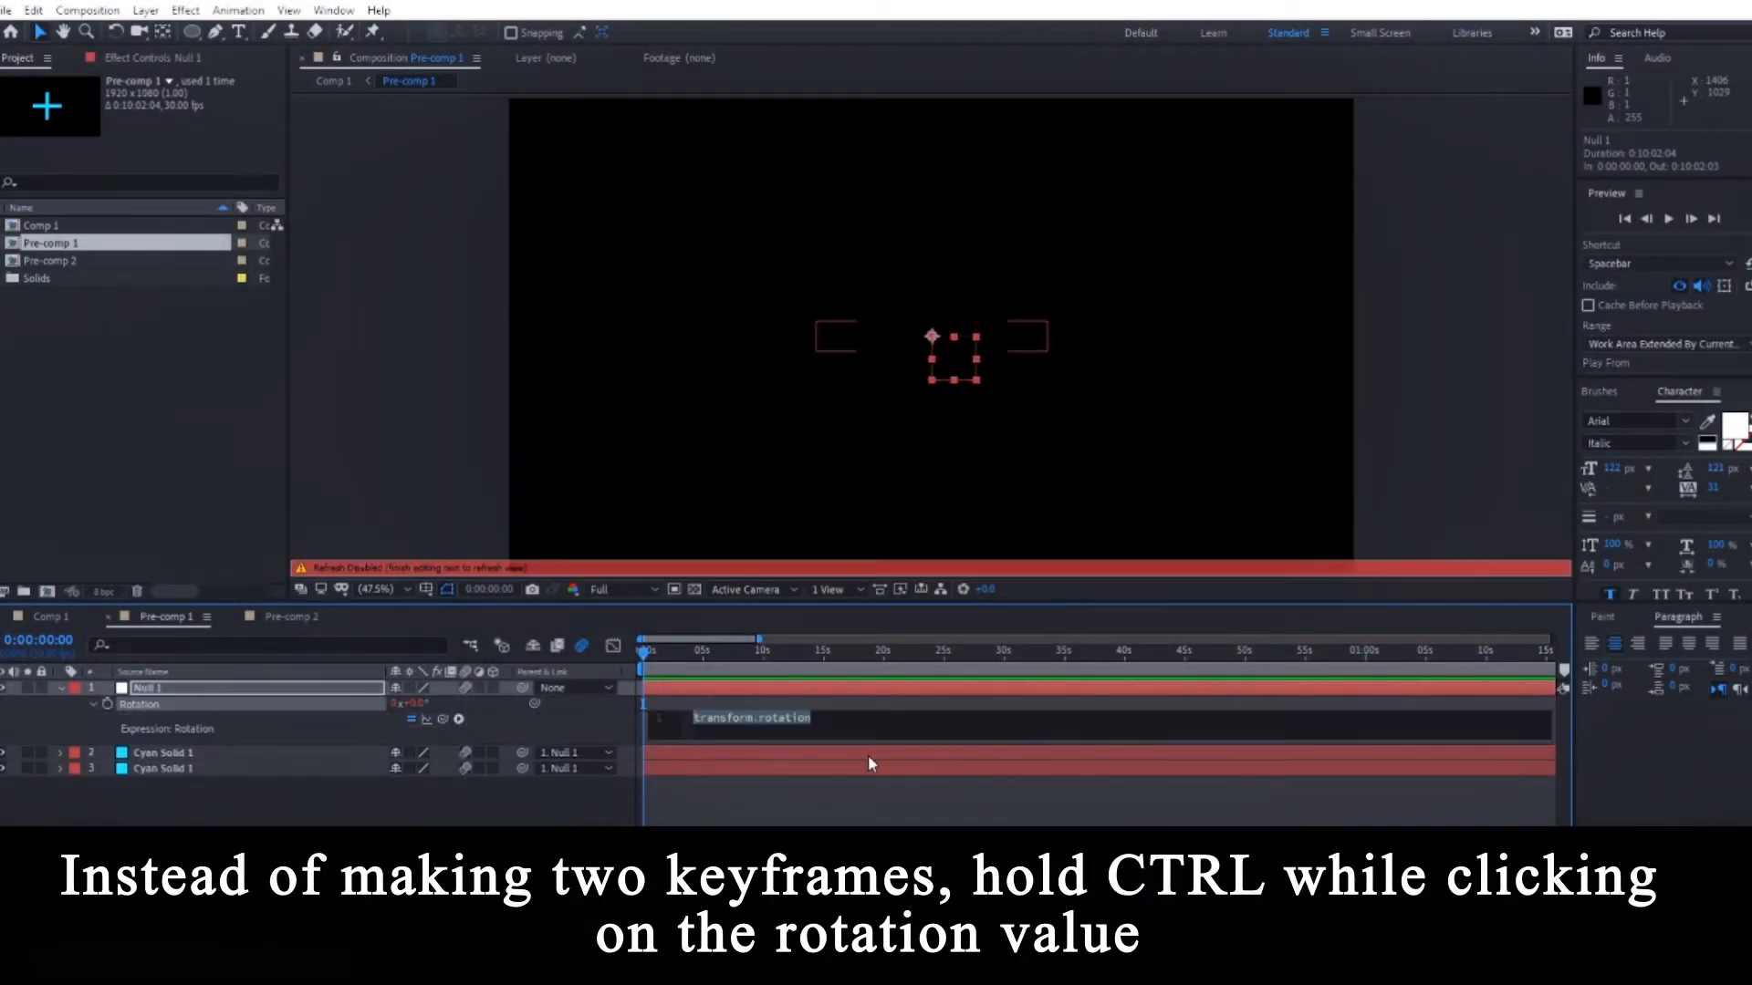
pyautogui.write('time')
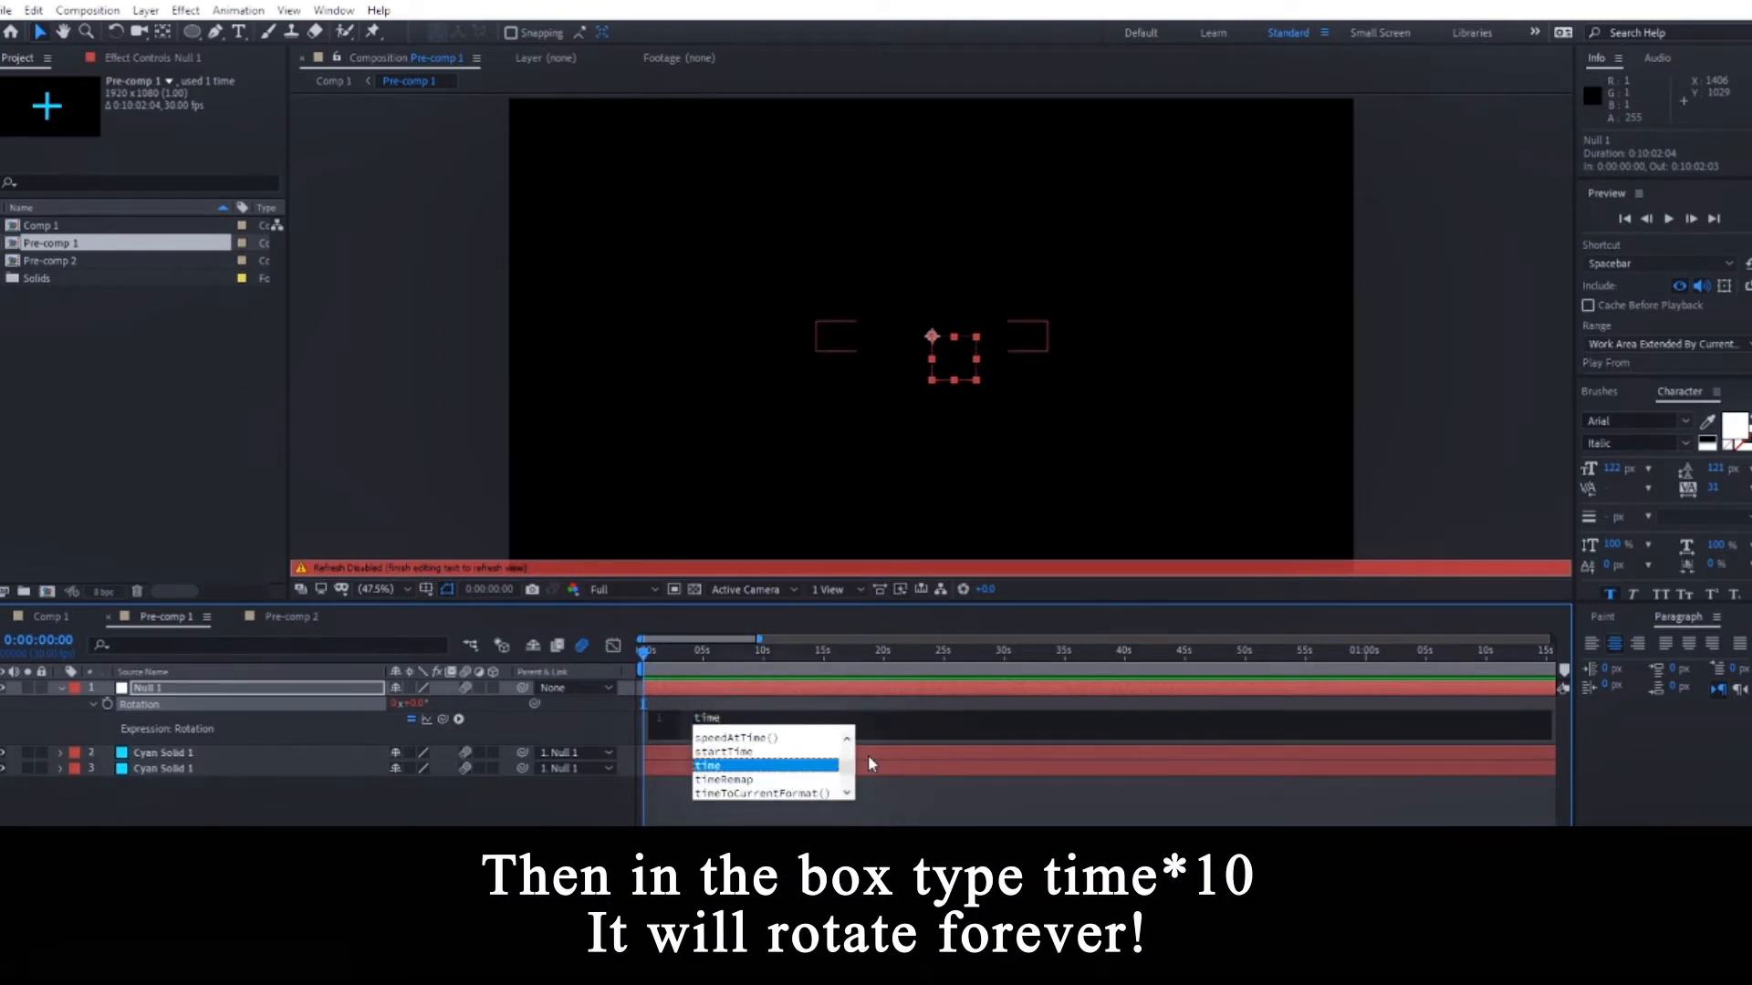
pyautogui.write('*10')
pyautogui.click(786, 779)
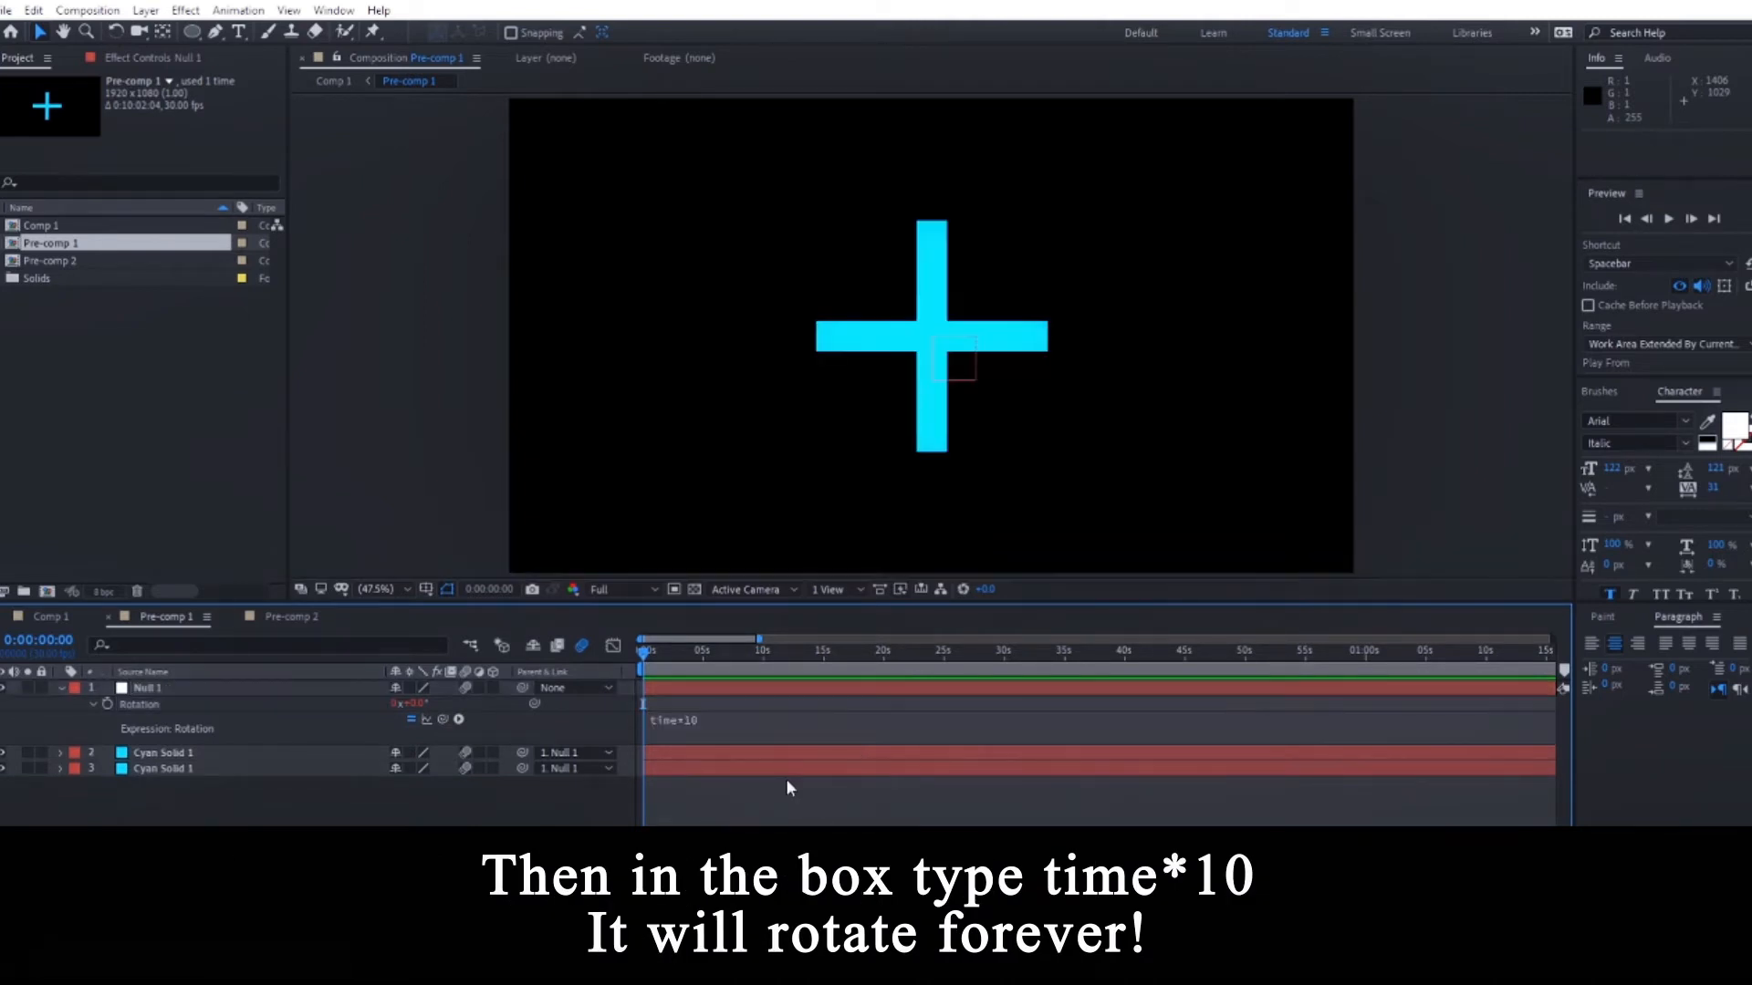
pyautogui.press('space')
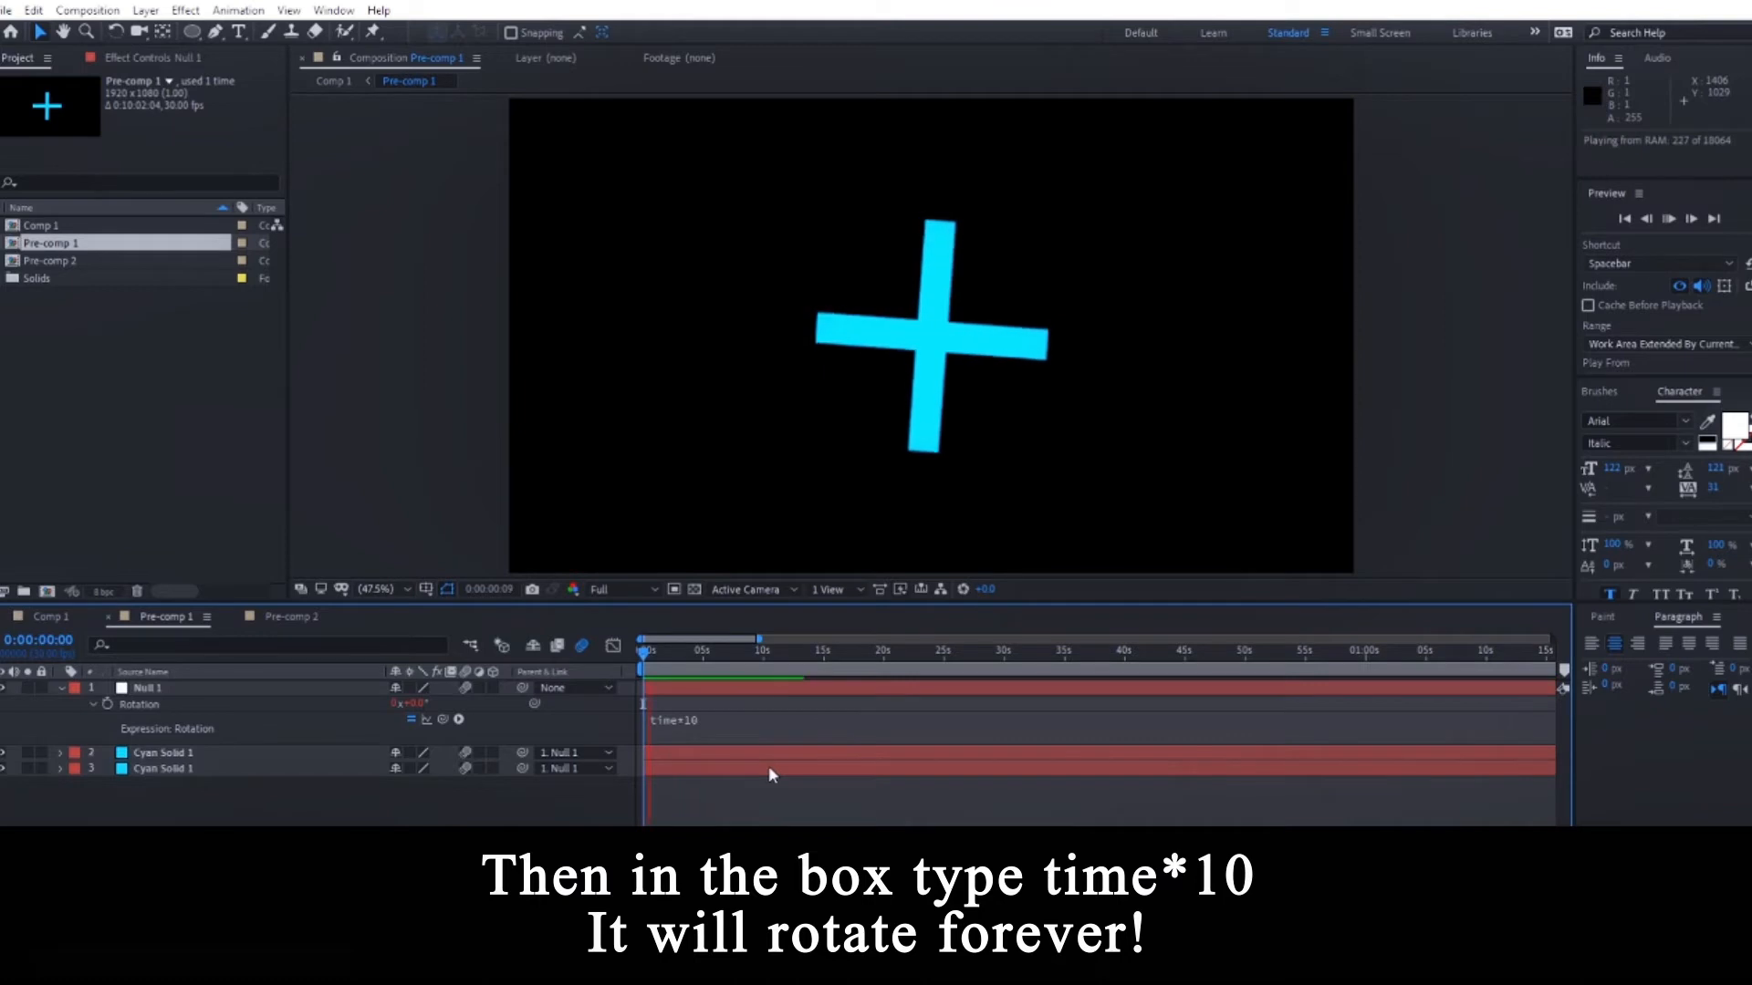
pyautogui.press('=')
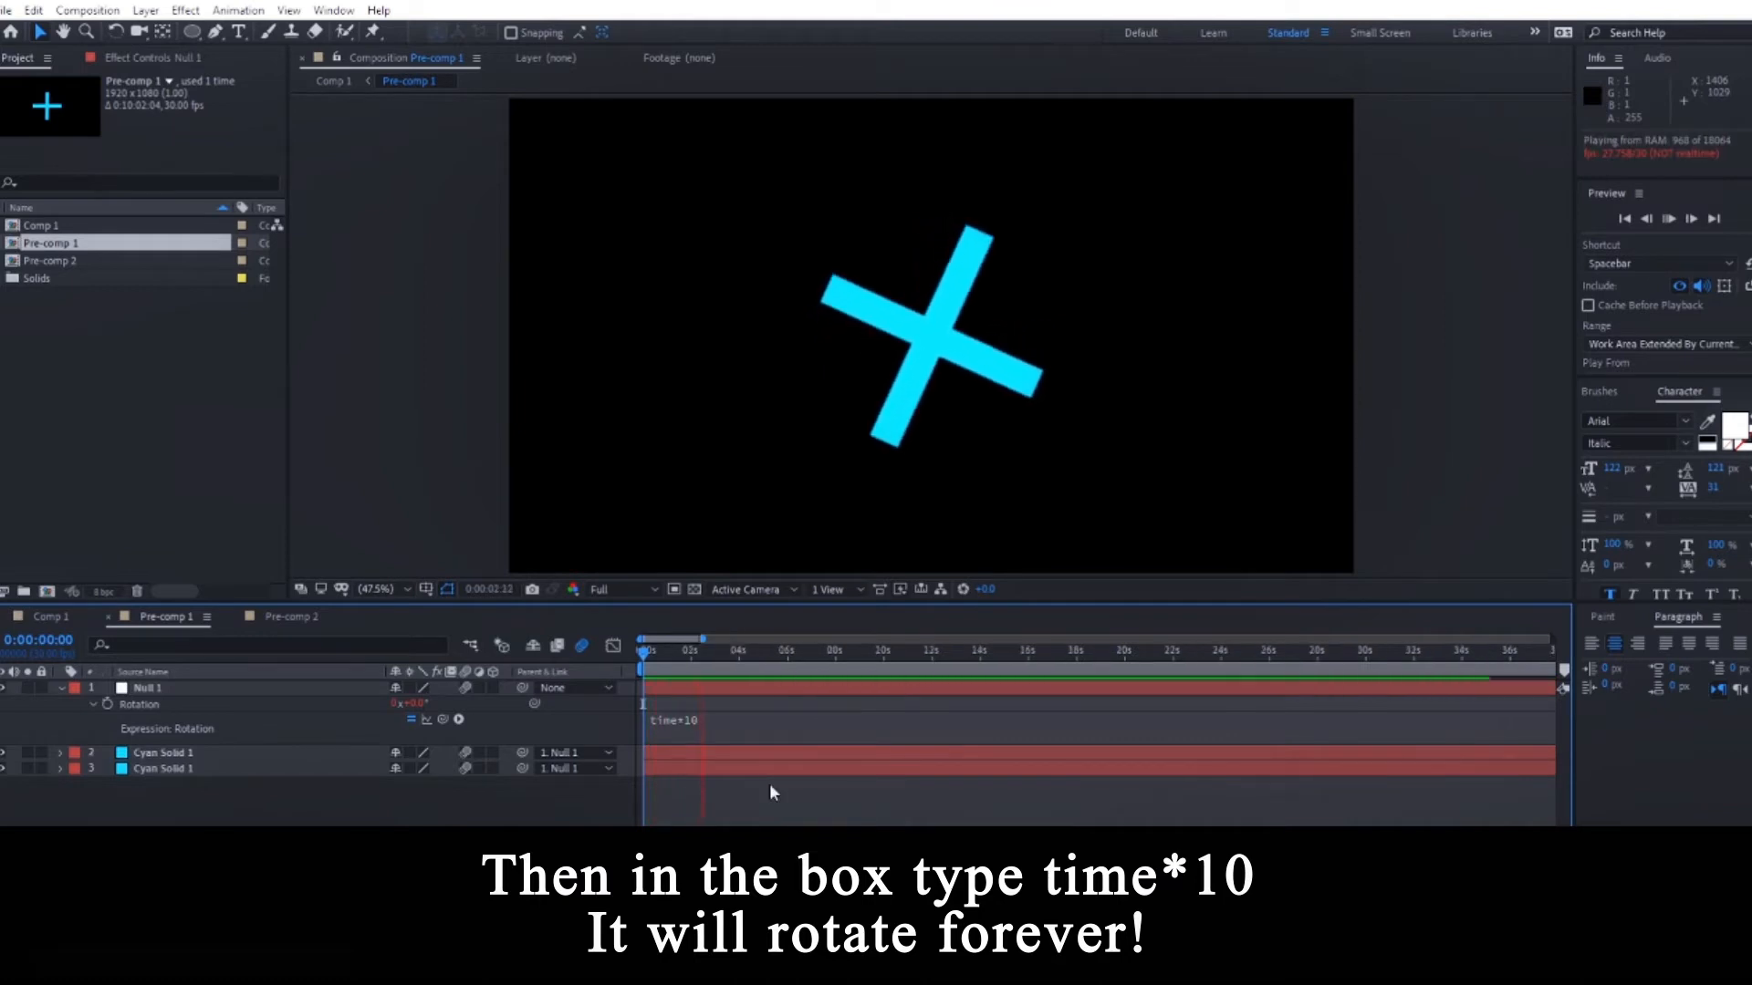
pyautogui.press('space')
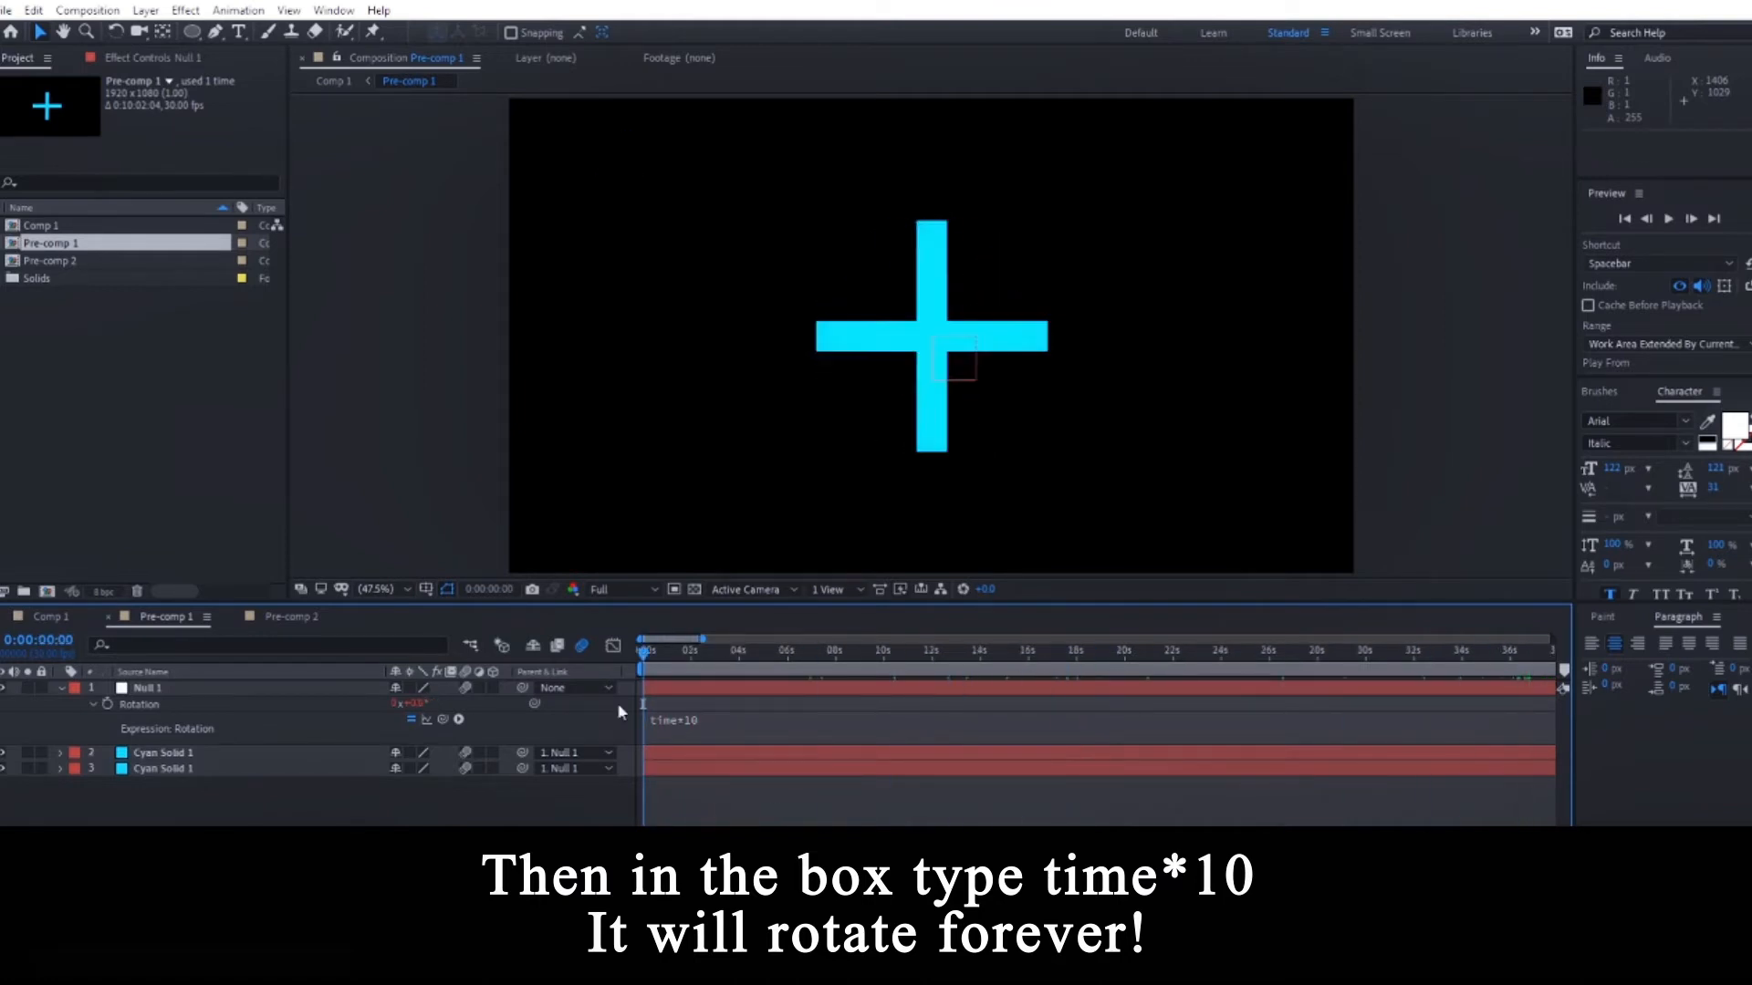
# - Change the null's rotation expression to time*30 and preview the faster spin from the start
pyautogui.click(745, 730)
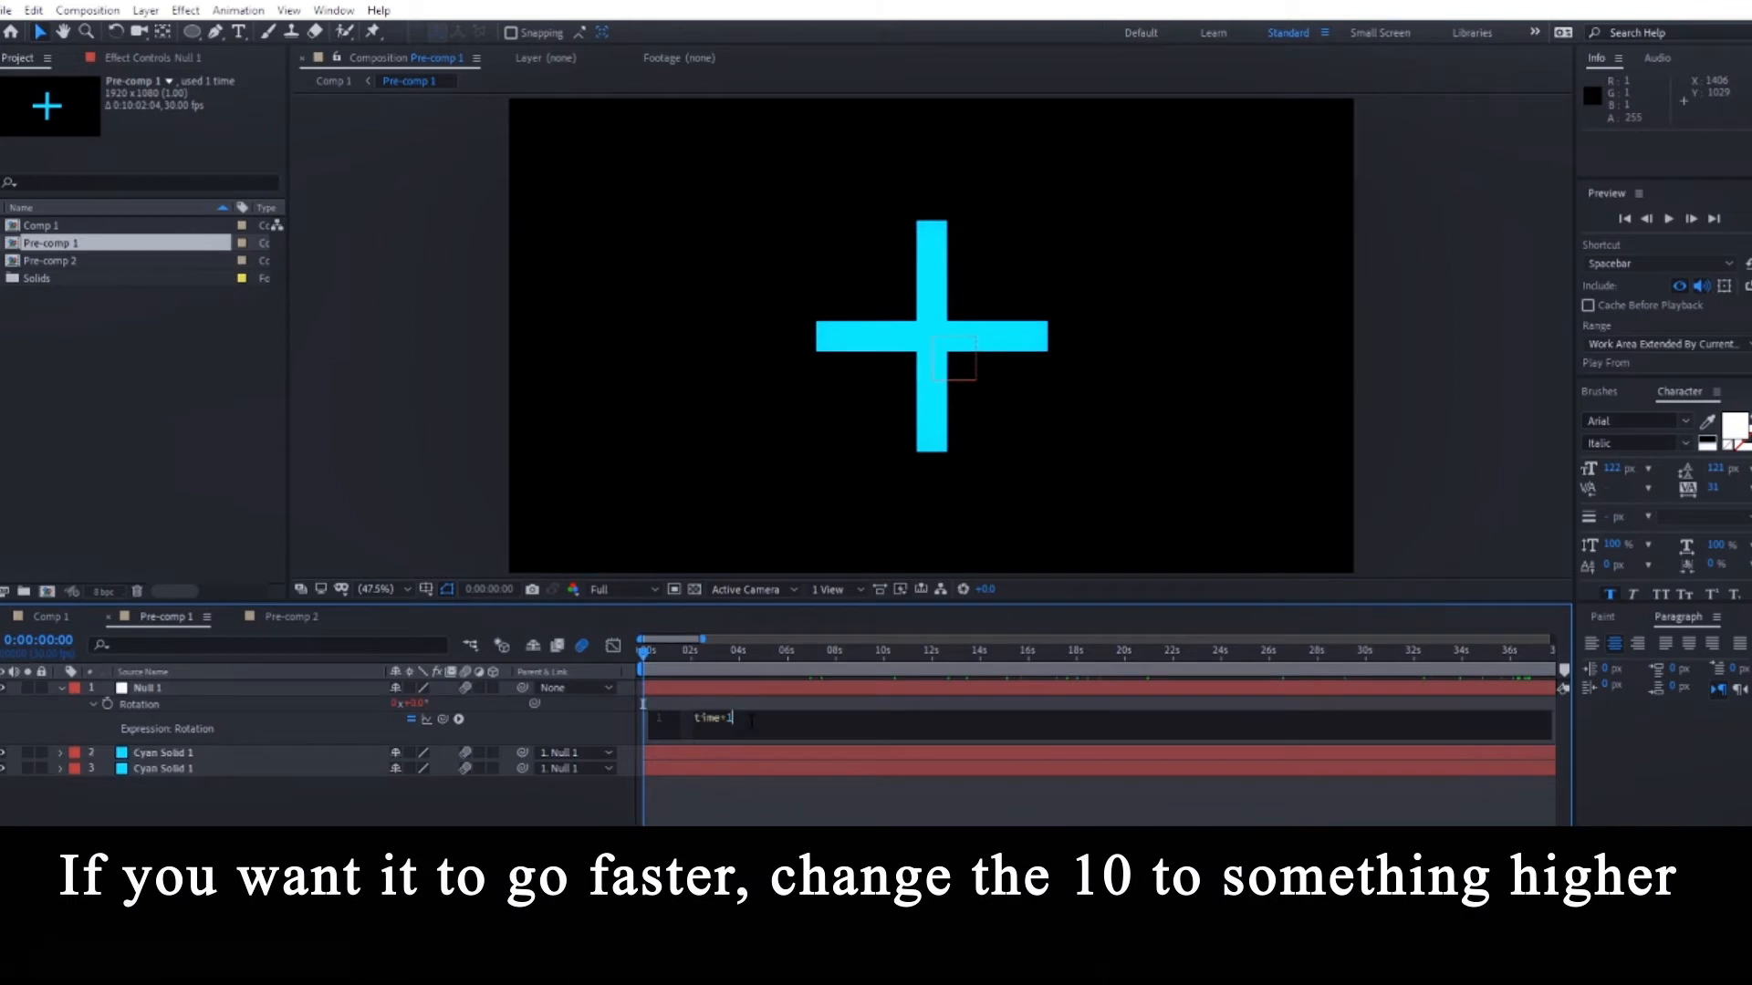
pyautogui.click(759, 821)
pyautogui.moveTo(646, 654)
pyautogui.mouseDown()
pyautogui.moveTo(761, 661)
pyautogui.moveTo(642, 660)
pyautogui.mouseUp()
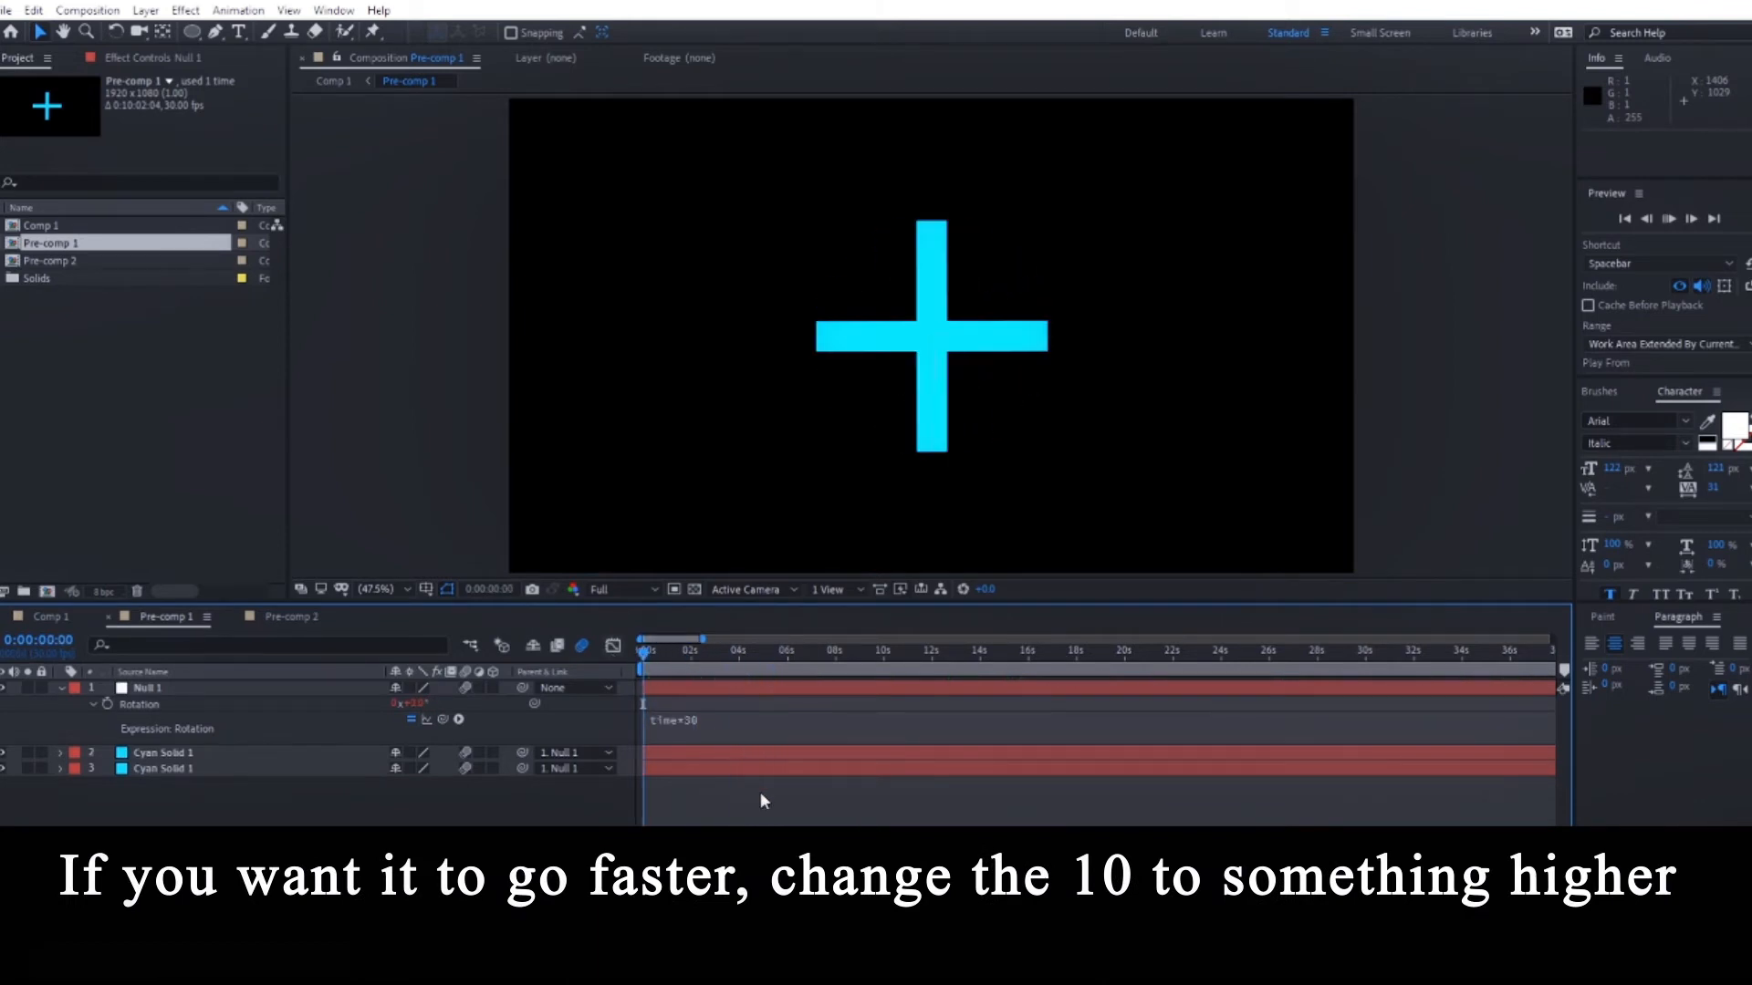
pyautogui.press('space')
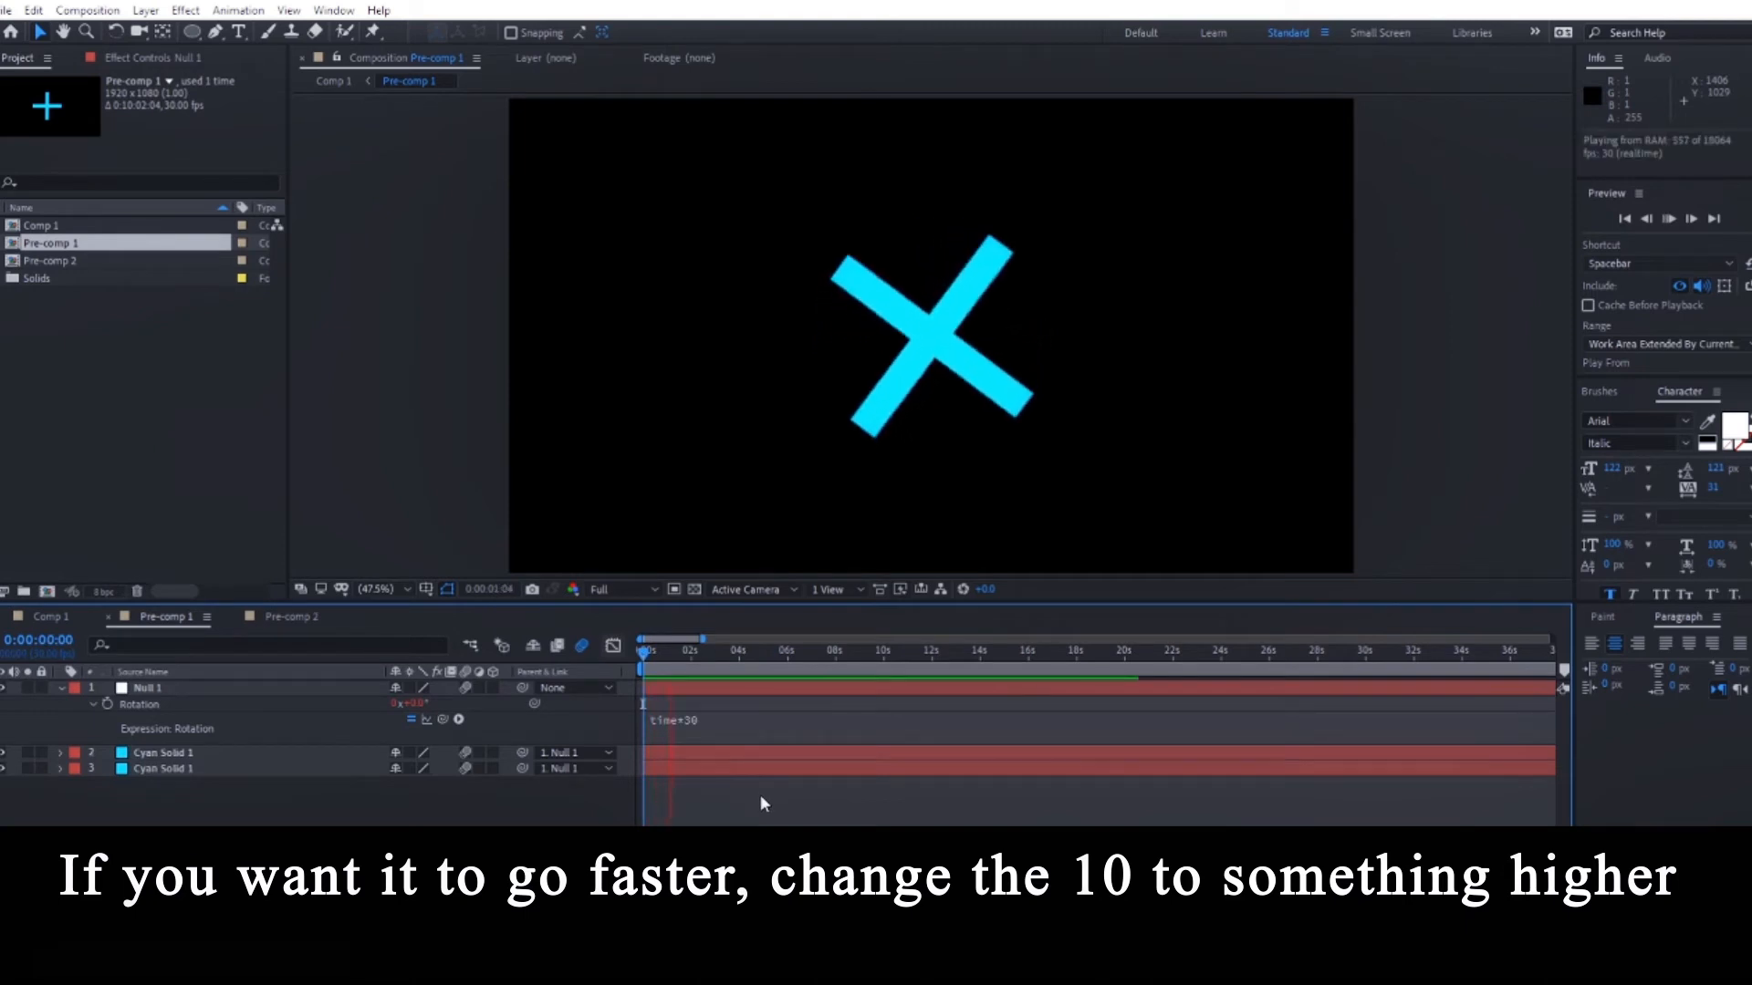
pyautogui.click(643, 655)
# - Change the null's rotation expression to time*200 and preview the spin
pyautogui.click(717, 721)
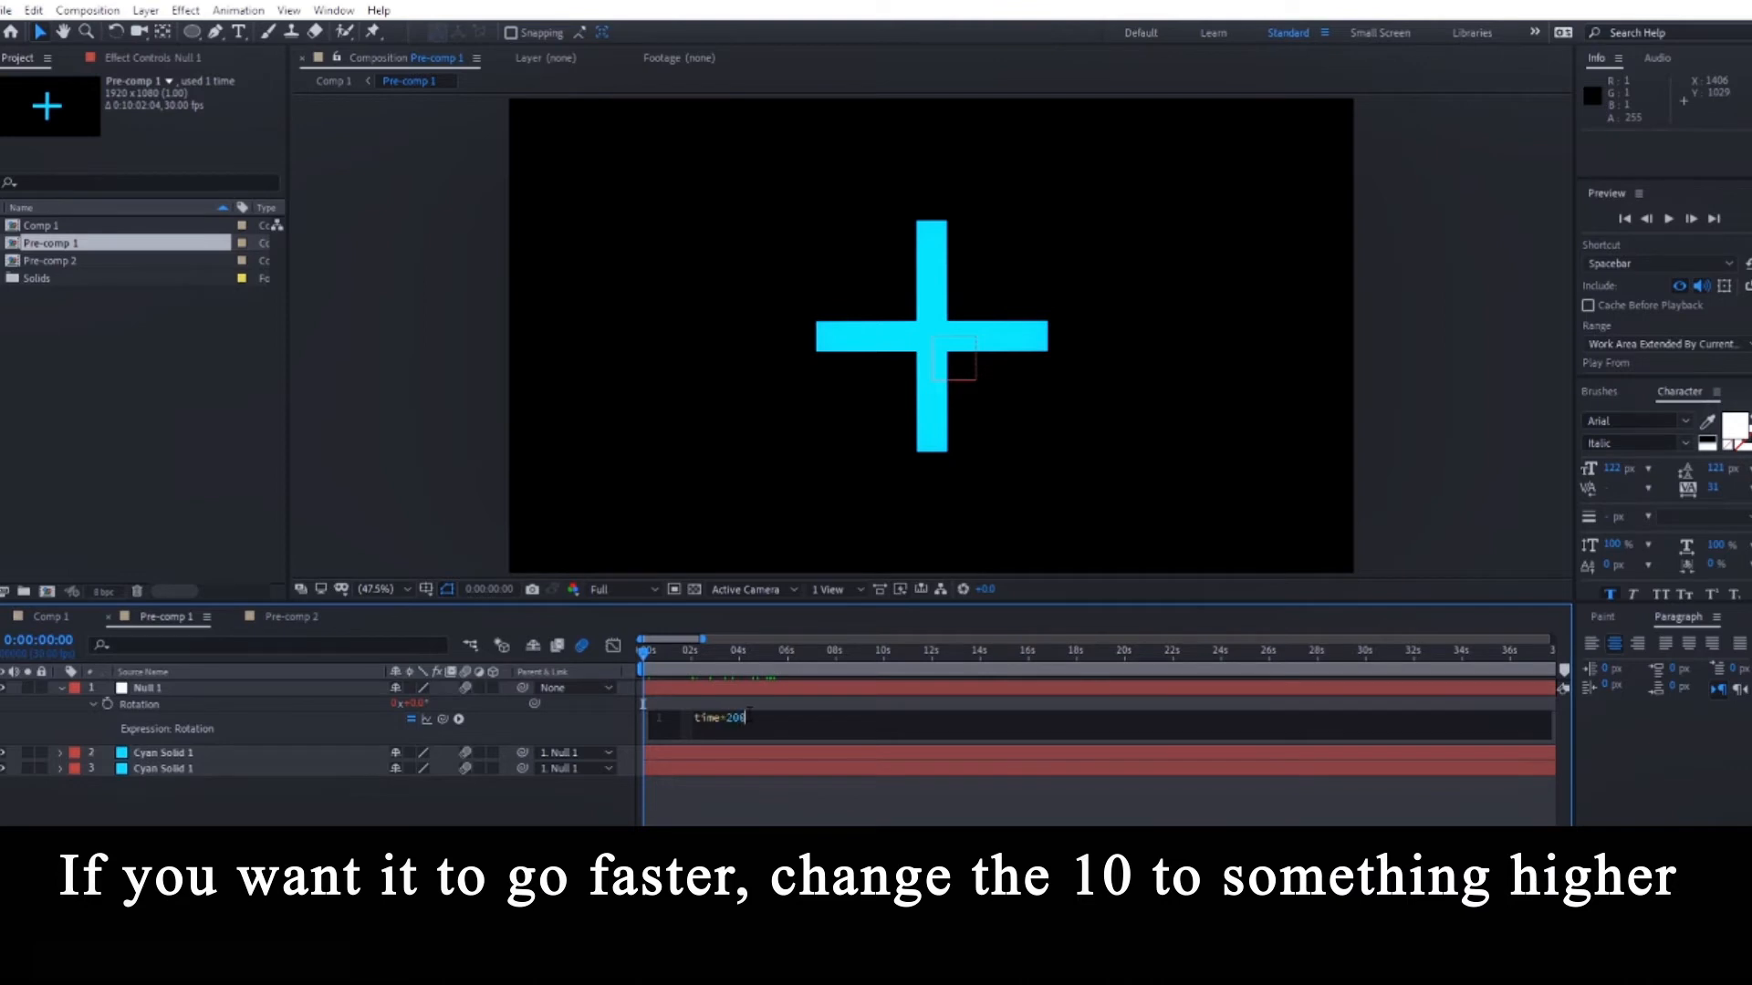
pyautogui.click(738, 821)
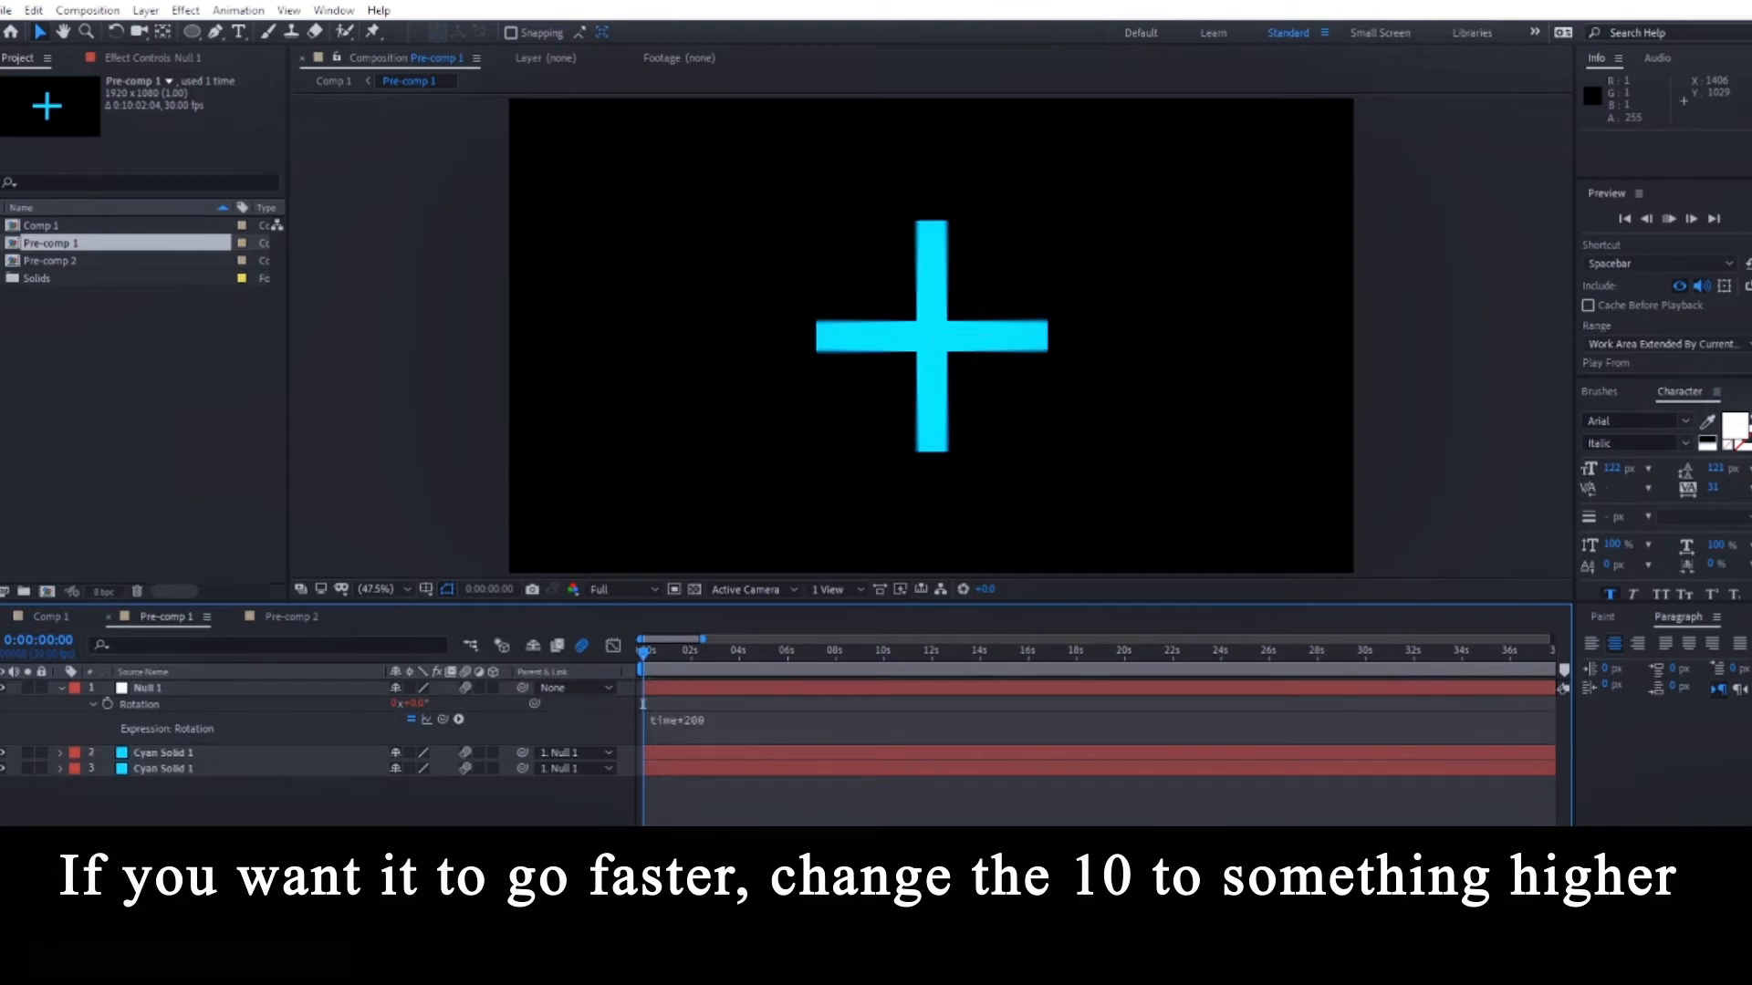
pyautogui.press('space')
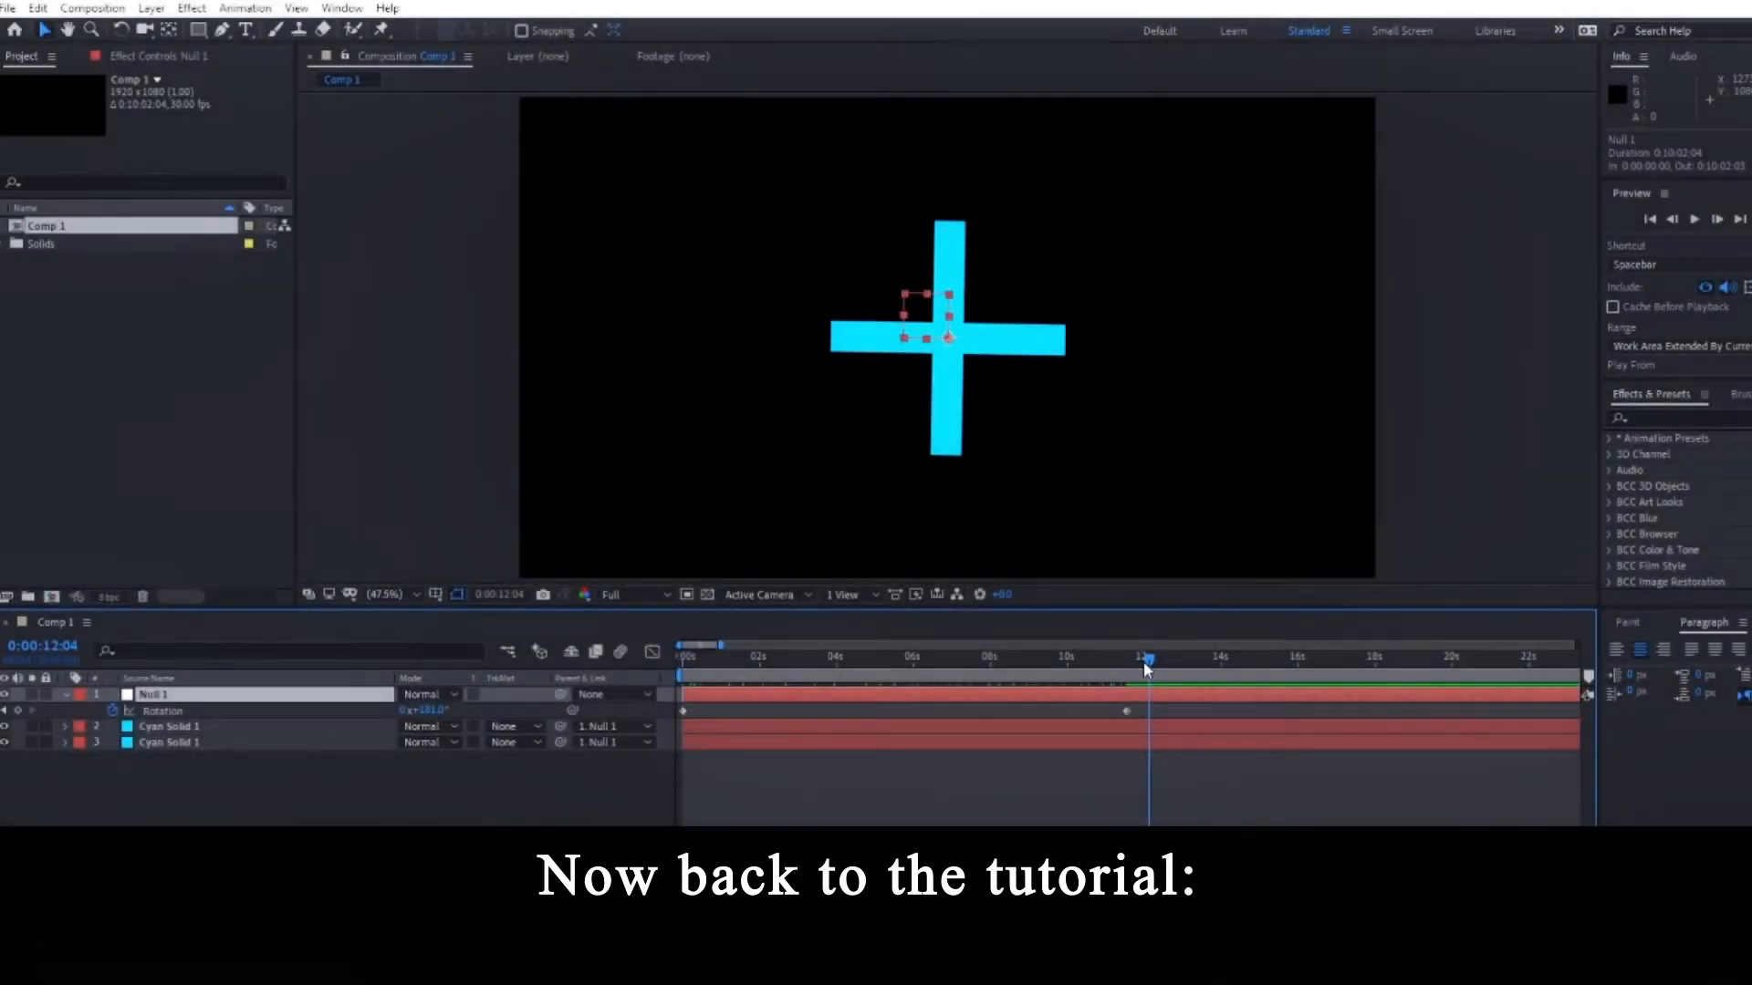
# - Return to 0 seconds in Comp 1 and pre-compose the null and both cyan solids as Pre-comp 1, moving all attributes into it
pyautogui.moveTo(1149, 659); pyautogui.dragTo(609, 734)
pyautogui.click(608, 761)
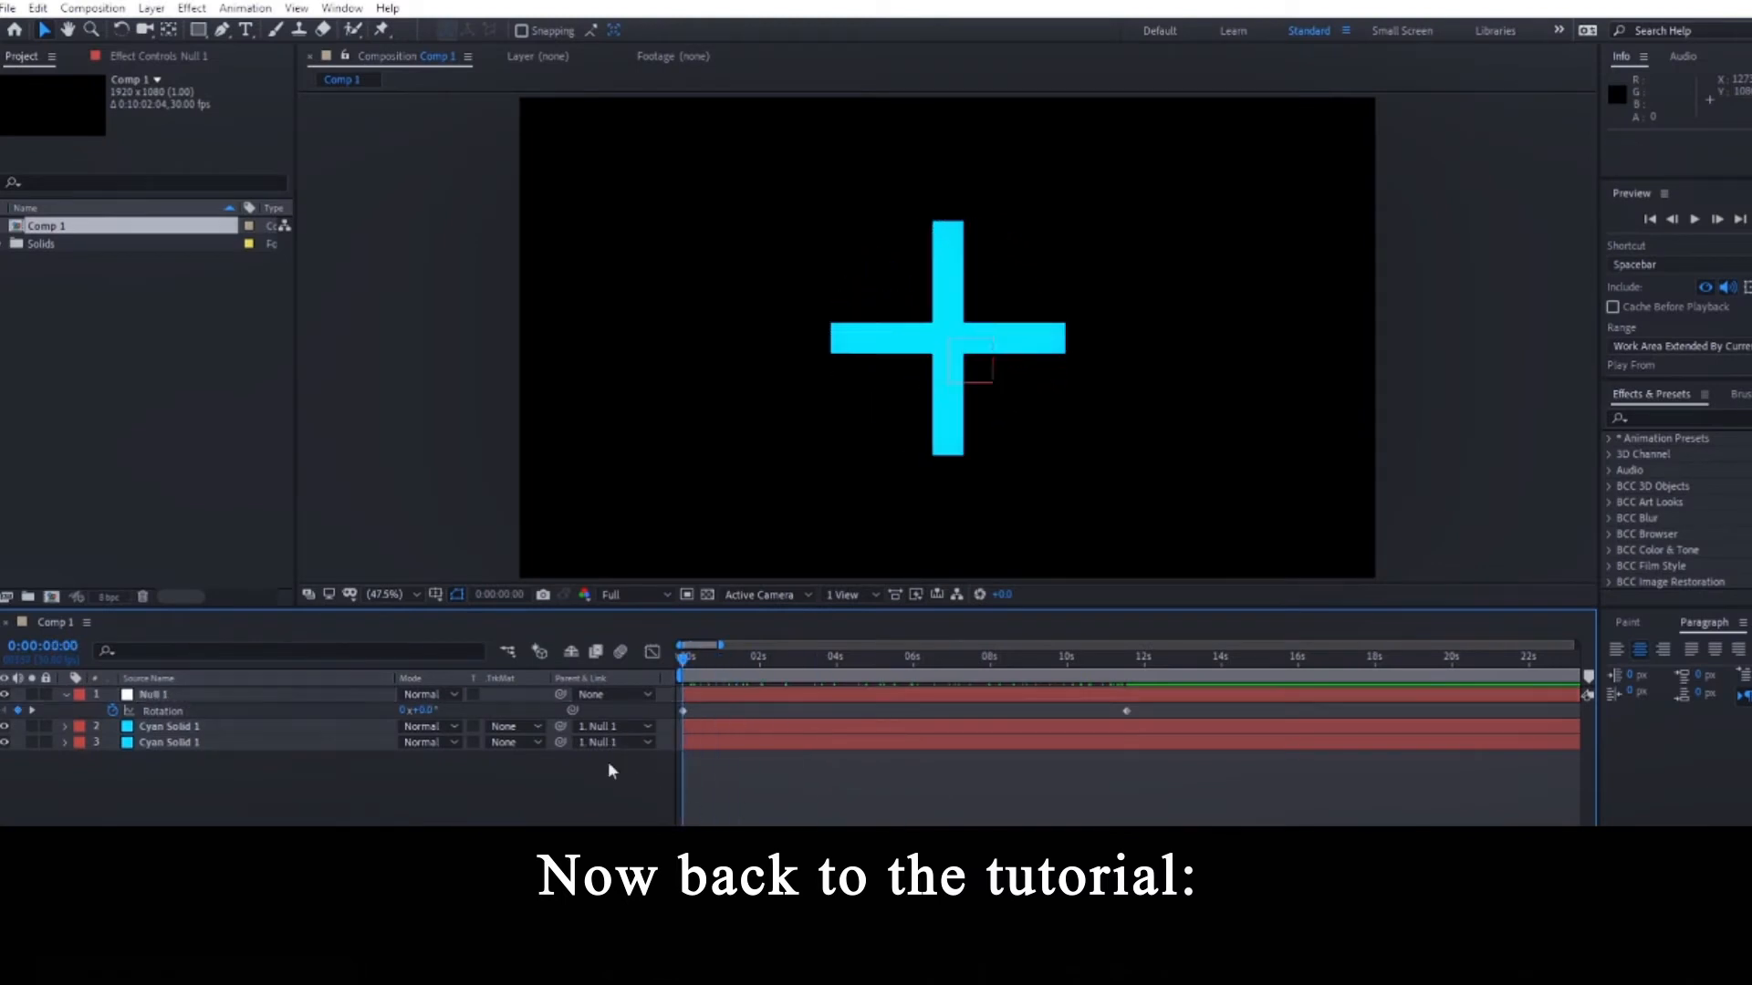
pyautogui.click(202, 695)
pyautogui.keyDown('ctrl'); pyautogui.click(199, 728); pyautogui.keyUp('ctrl')
pyautogui.keyDown('ctrl'); pyautogui.click(215, 744); pyautogui.keyUp('ctrl')
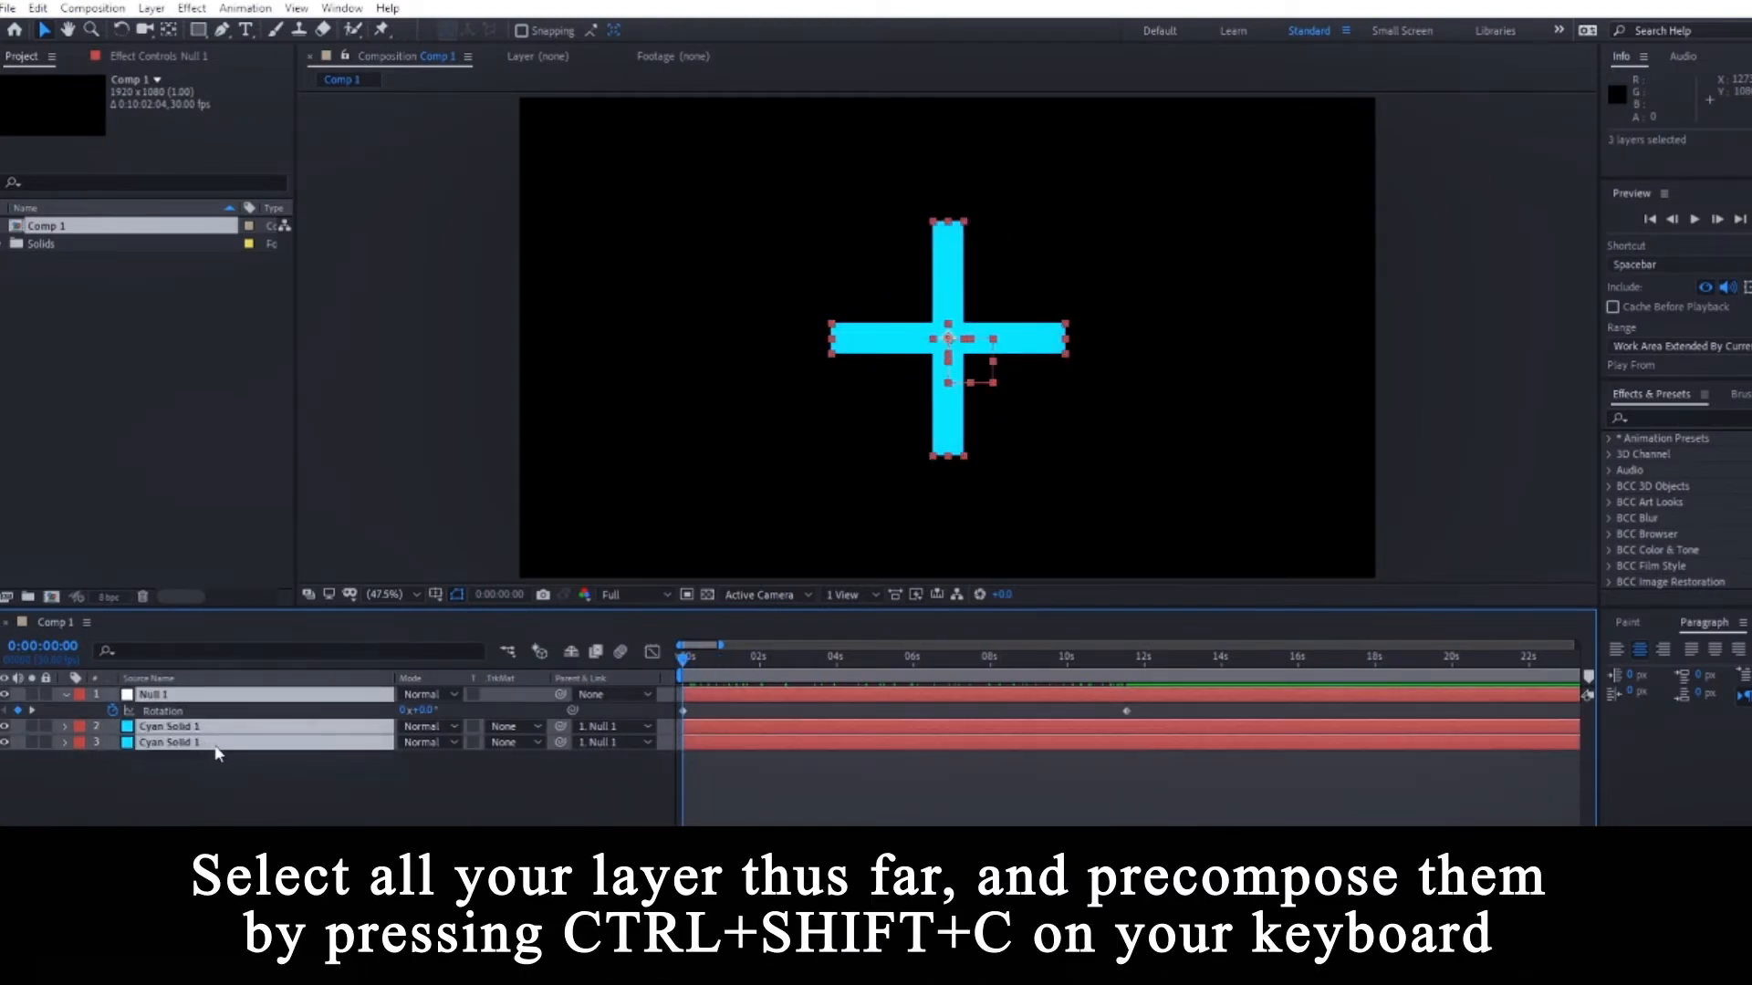
pyautogui.hotkey('ctrl', 'shift', 'c')
pyautogui.click(702, 494)
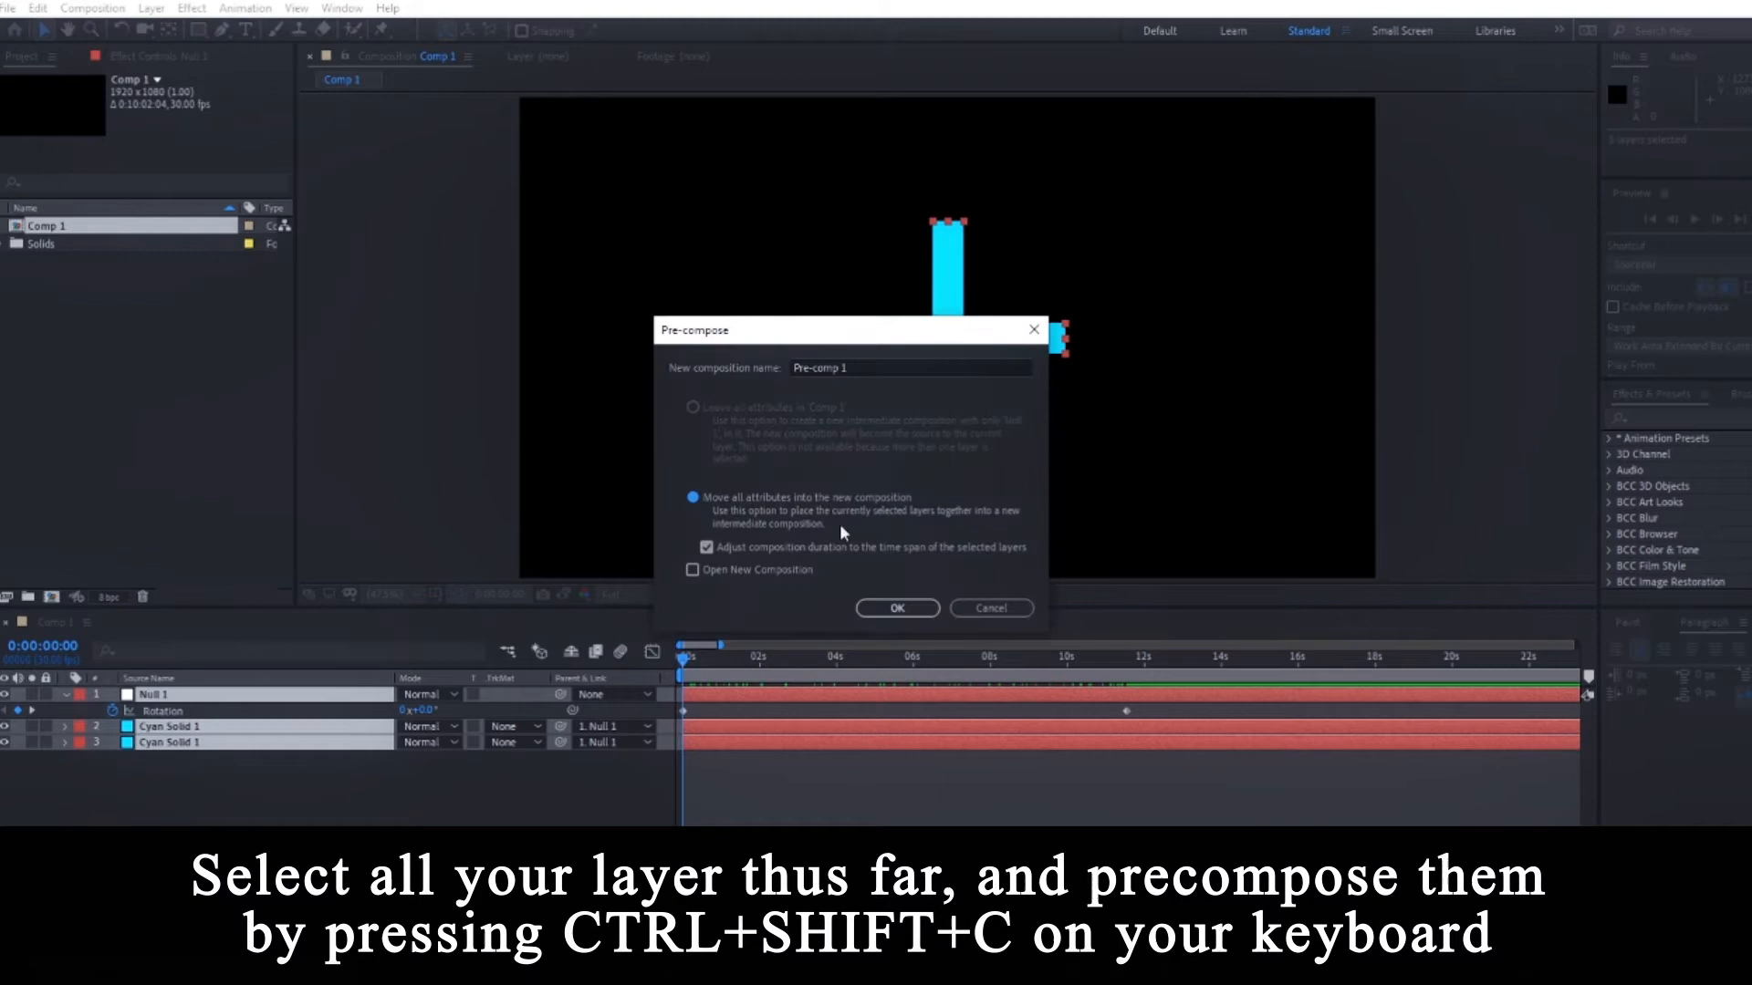
pyautogui.click(867, 606)
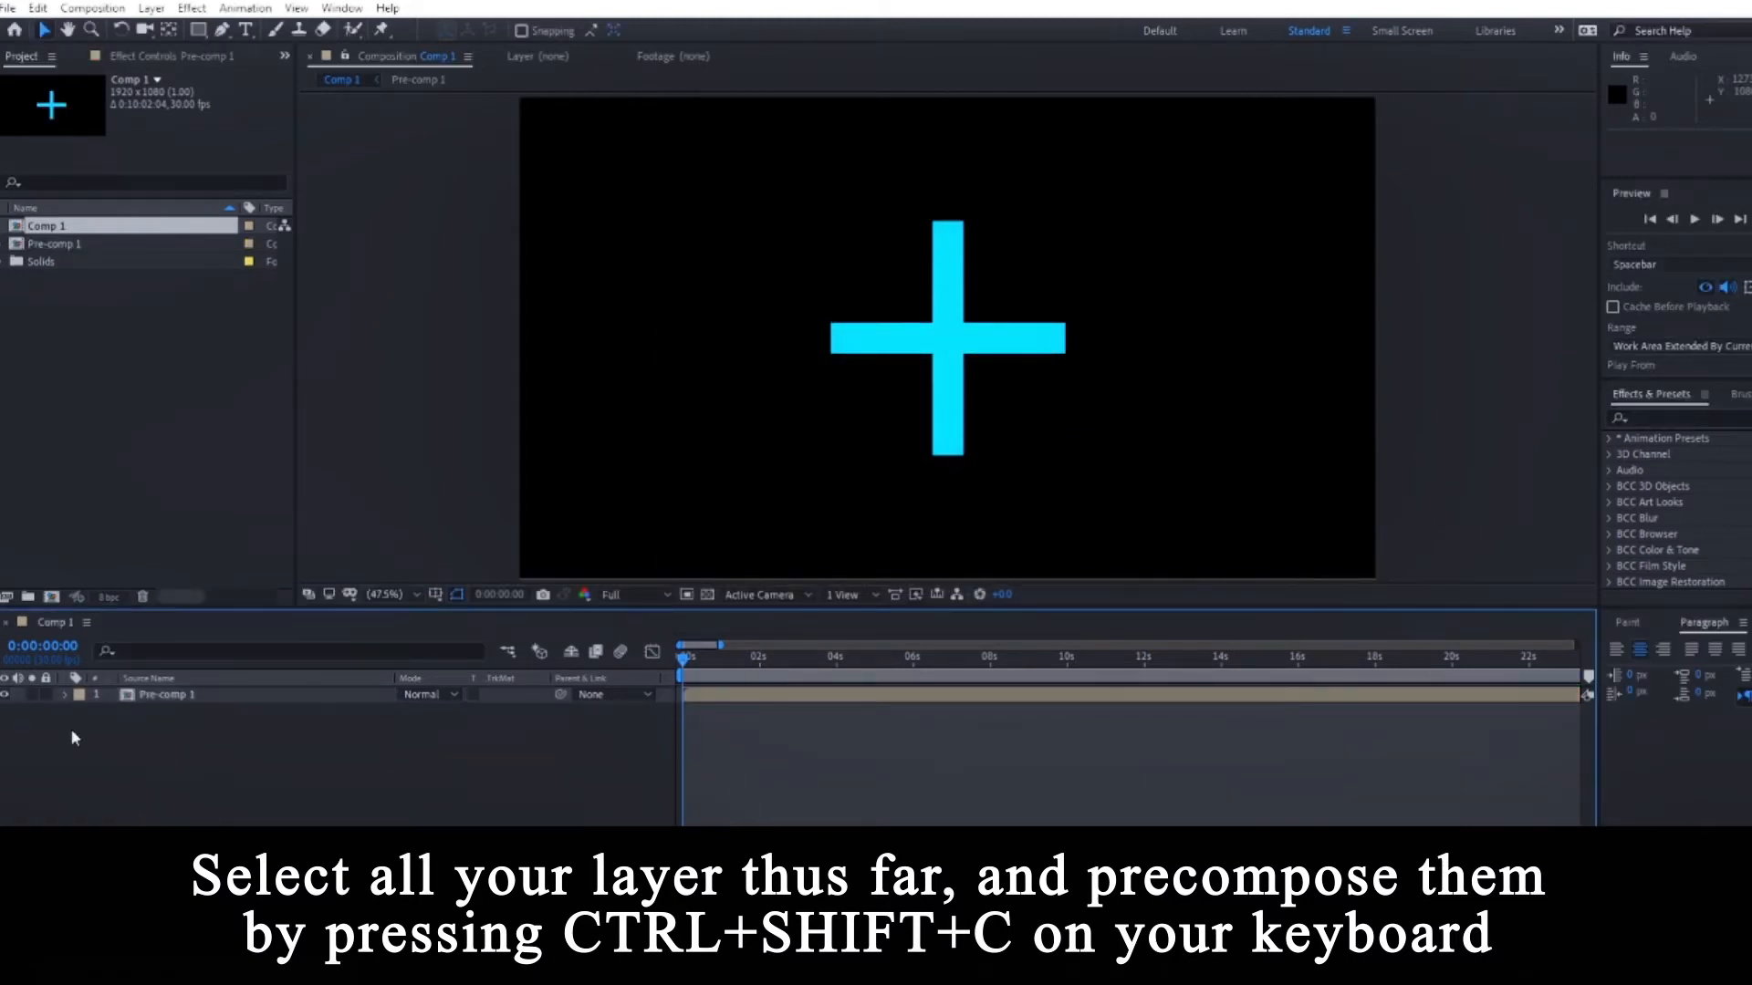
# - Create a royal blue 1920 x 1080 px solid as the background beneath the cross pre-comp
pyautogui.rightClick(187, 762)
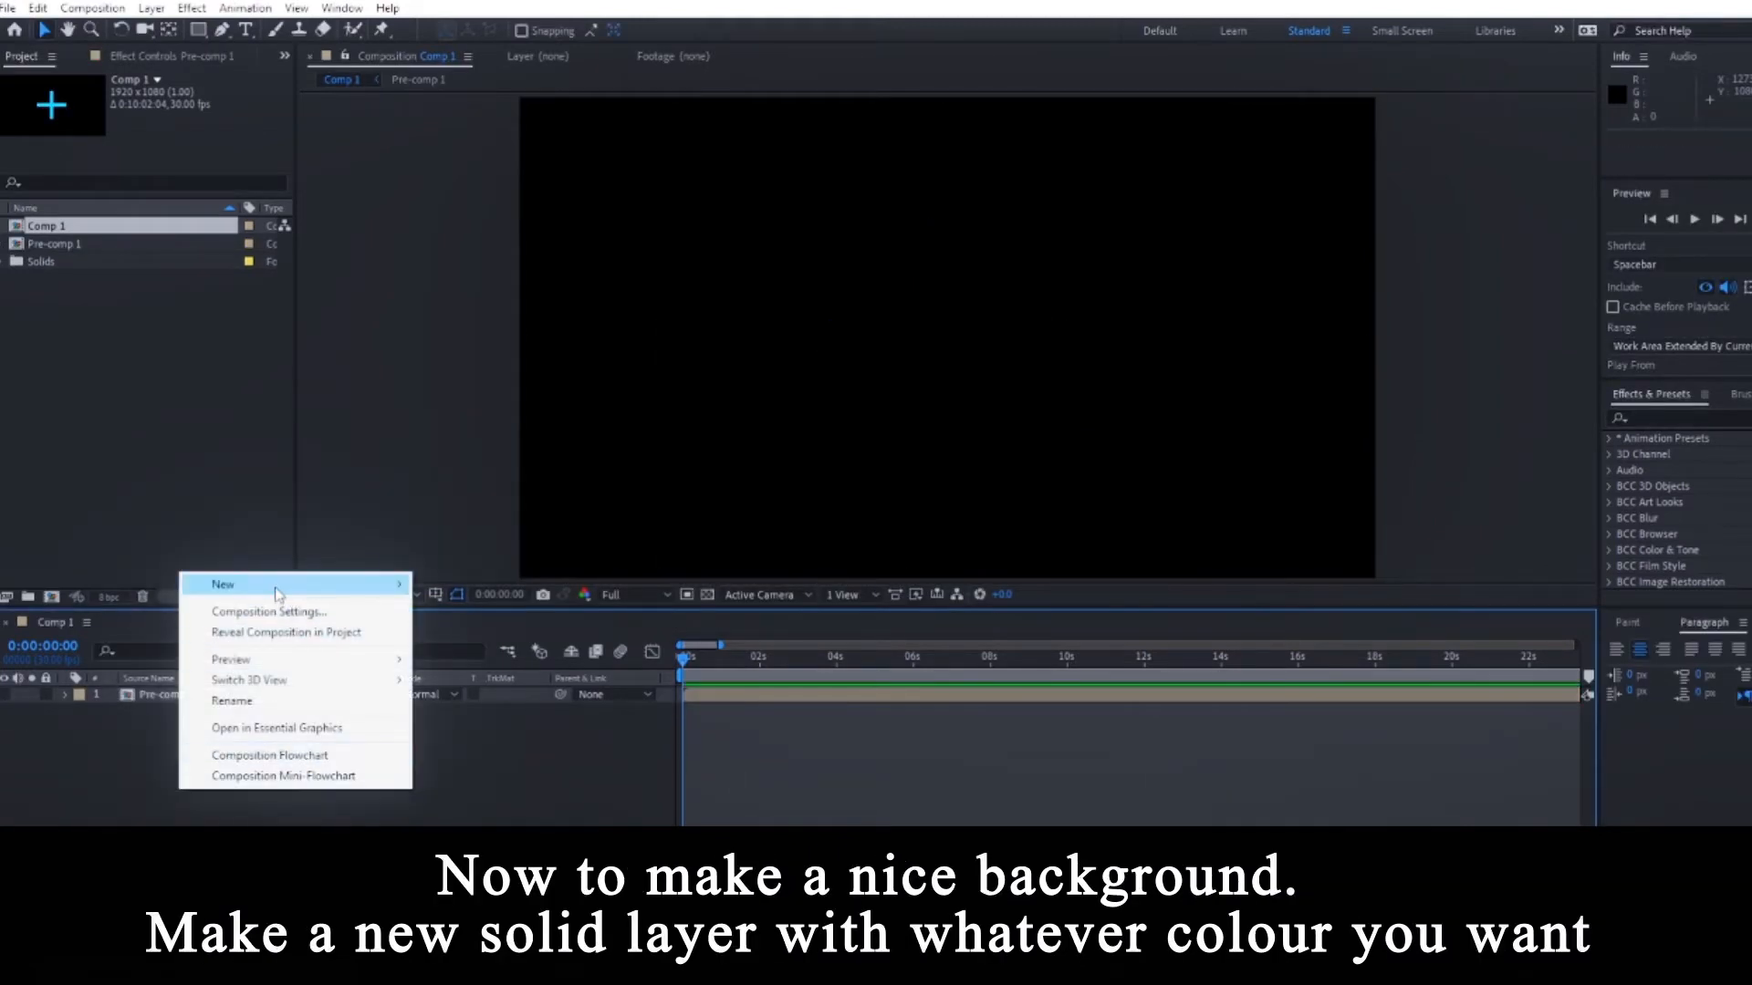
pyautogui.moveTo(237, 584)
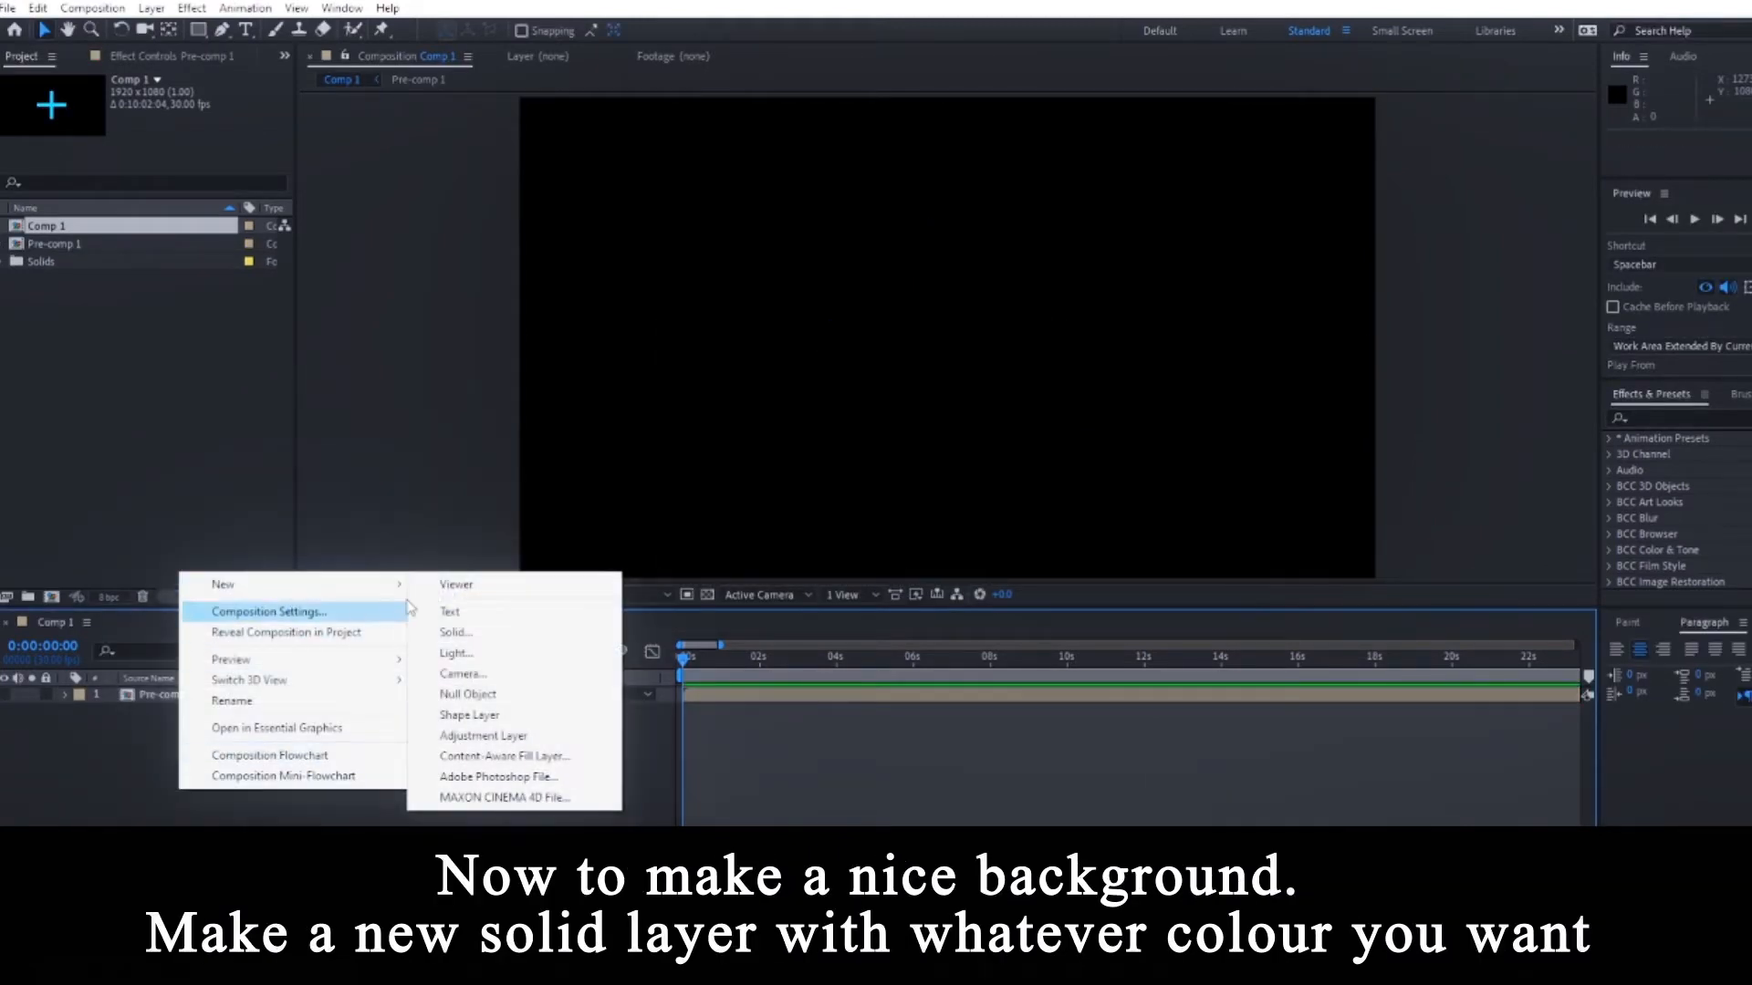
pyautogui.click(508, 632)
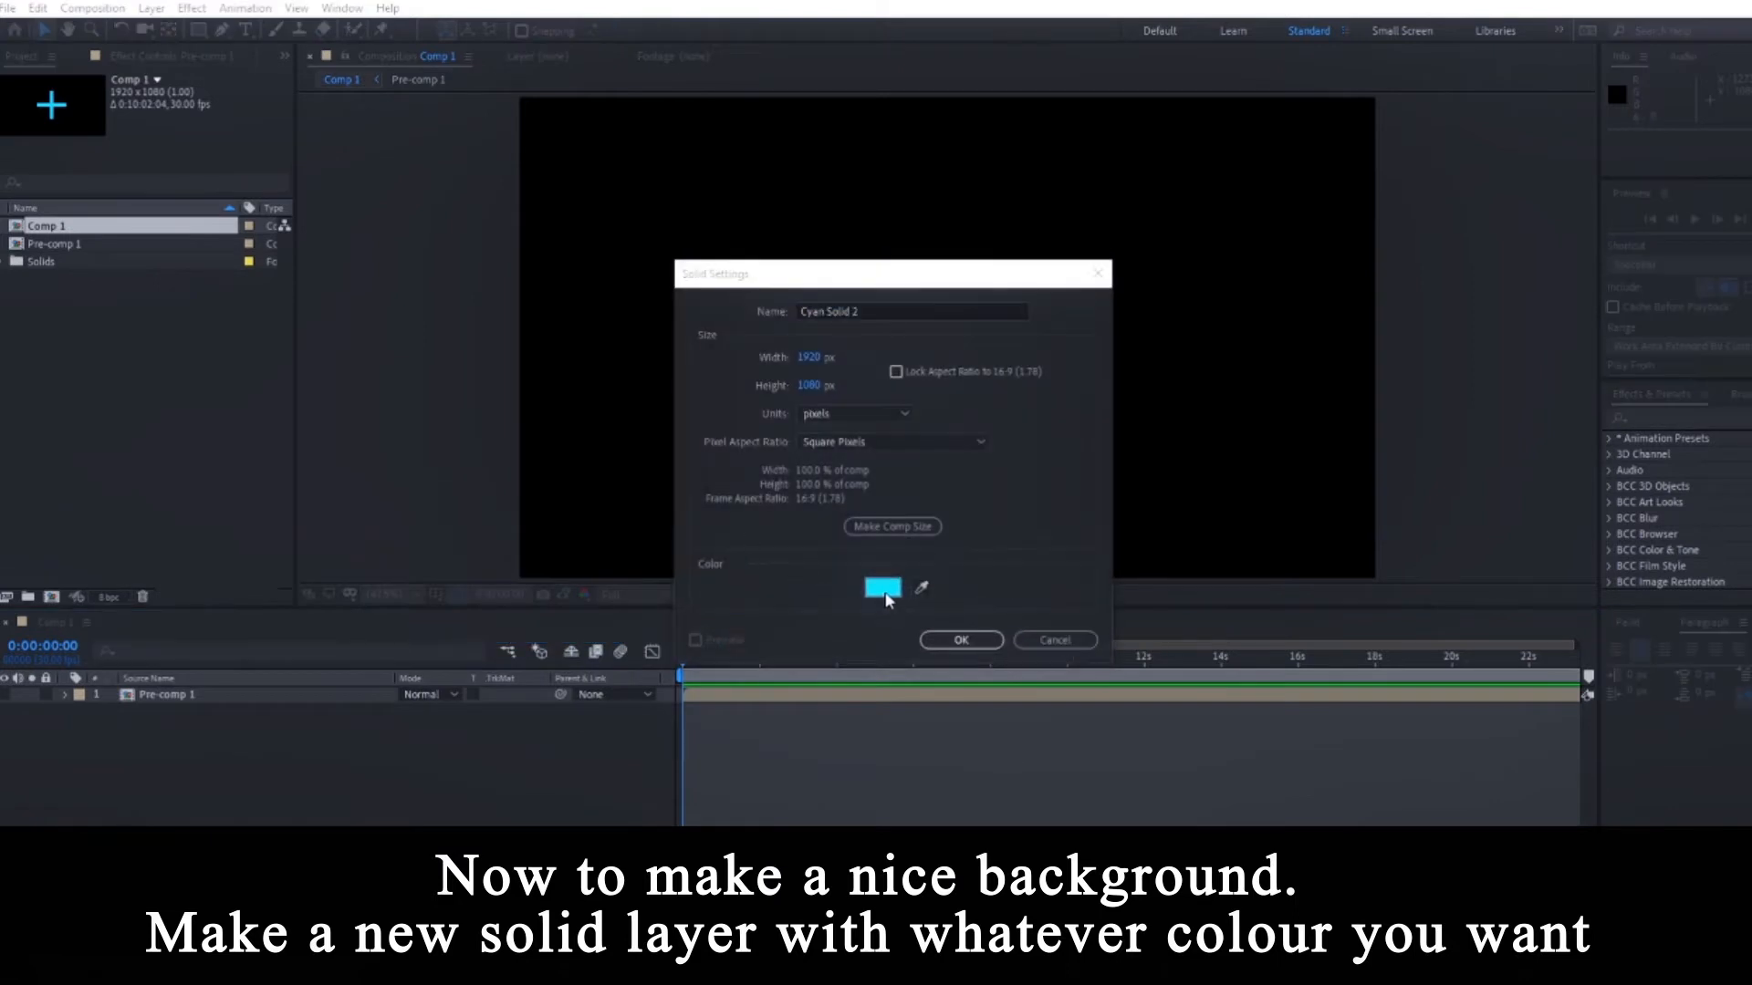
pyautogui.click(883, 590)
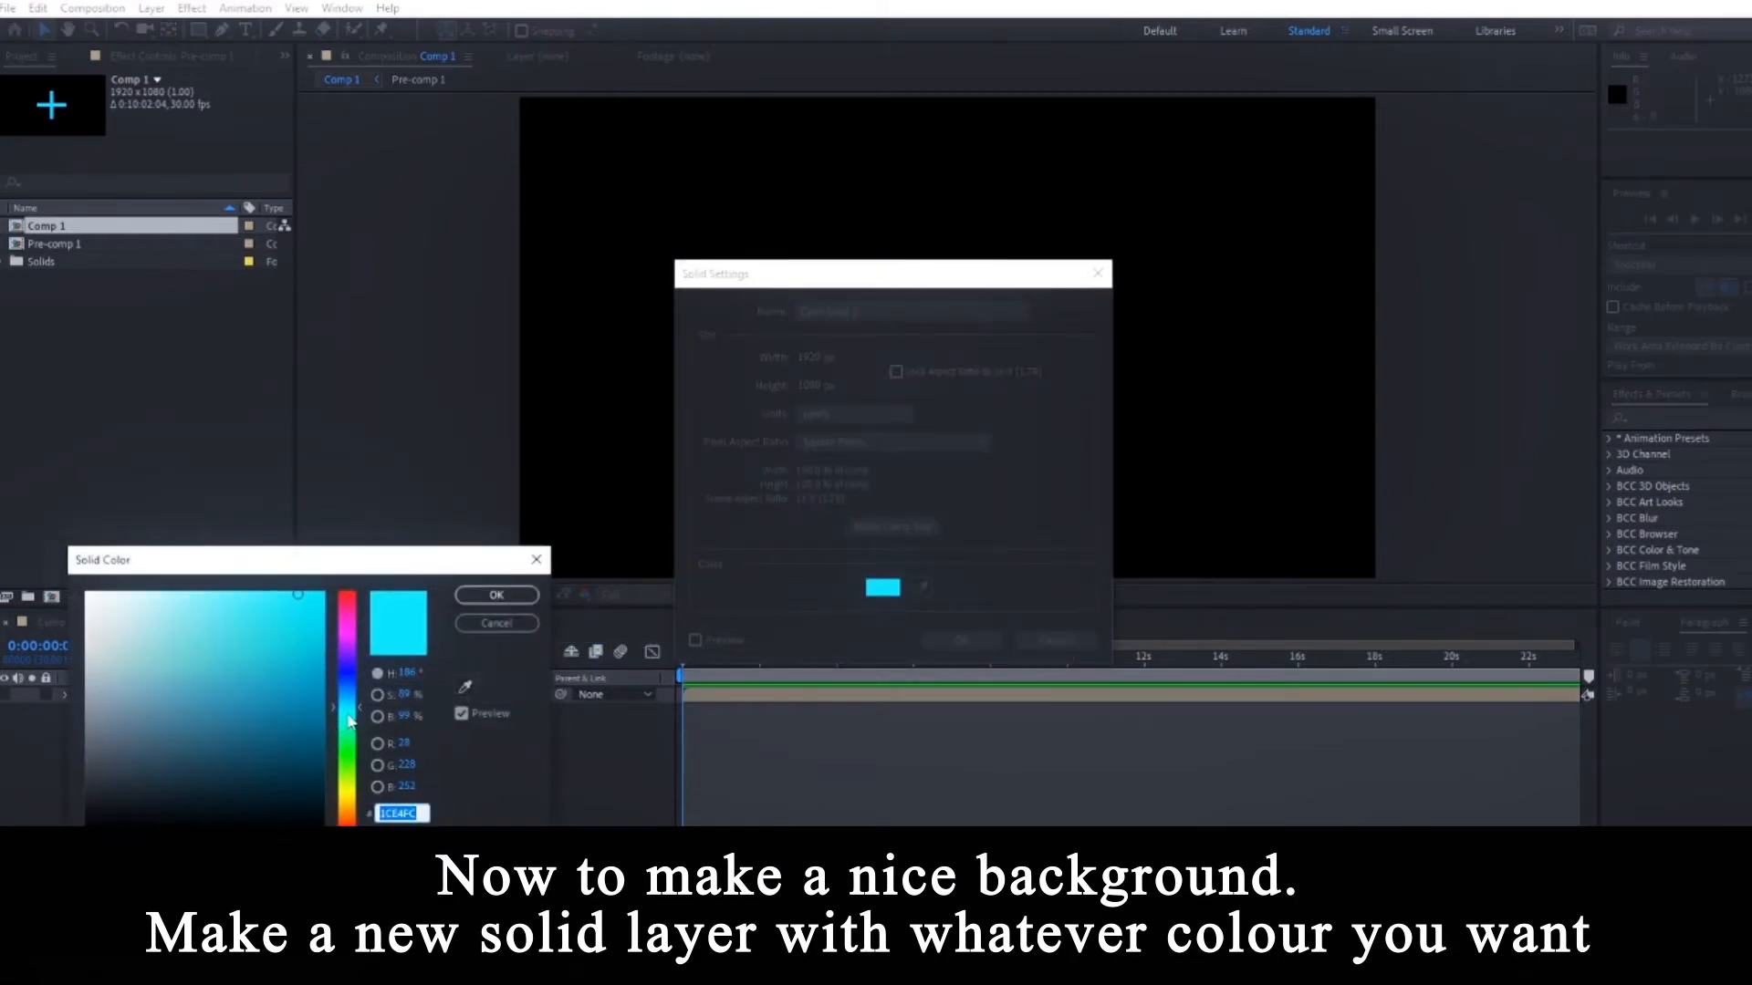
pyautogui.moveTo(350, 722); pyautogui.dragTo(355, 709)
pyautogui.click(496, 595)
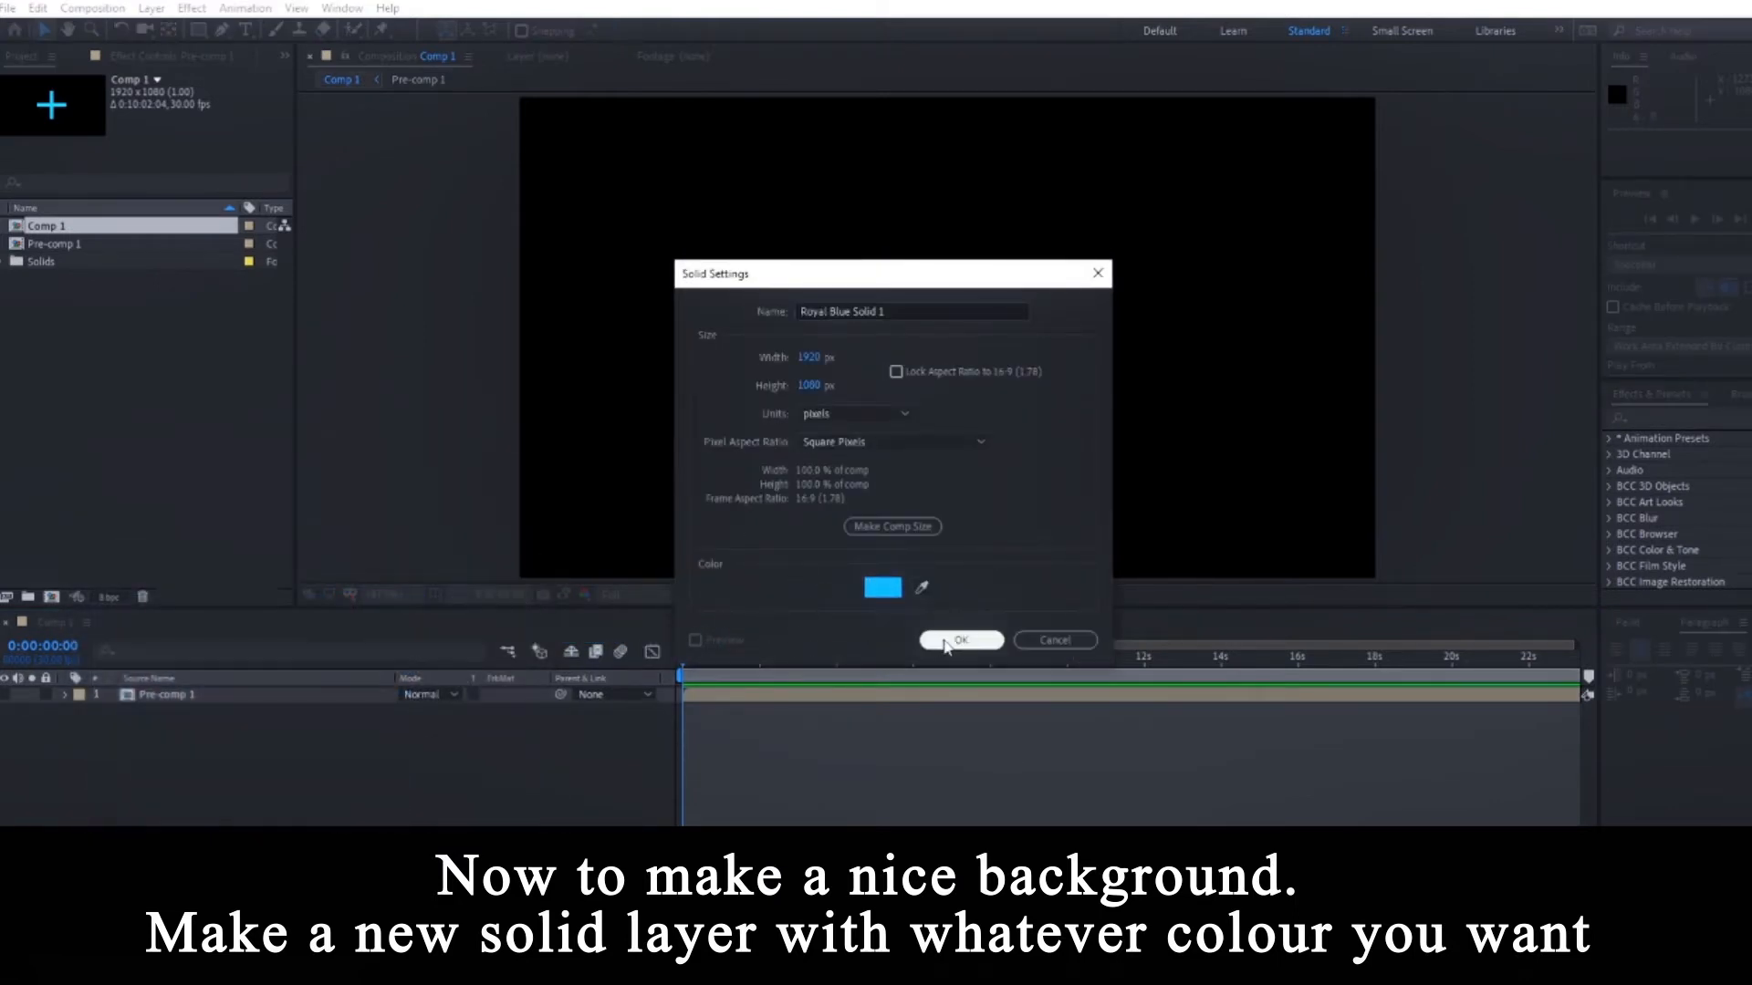
pyautogui.click(960, 640)
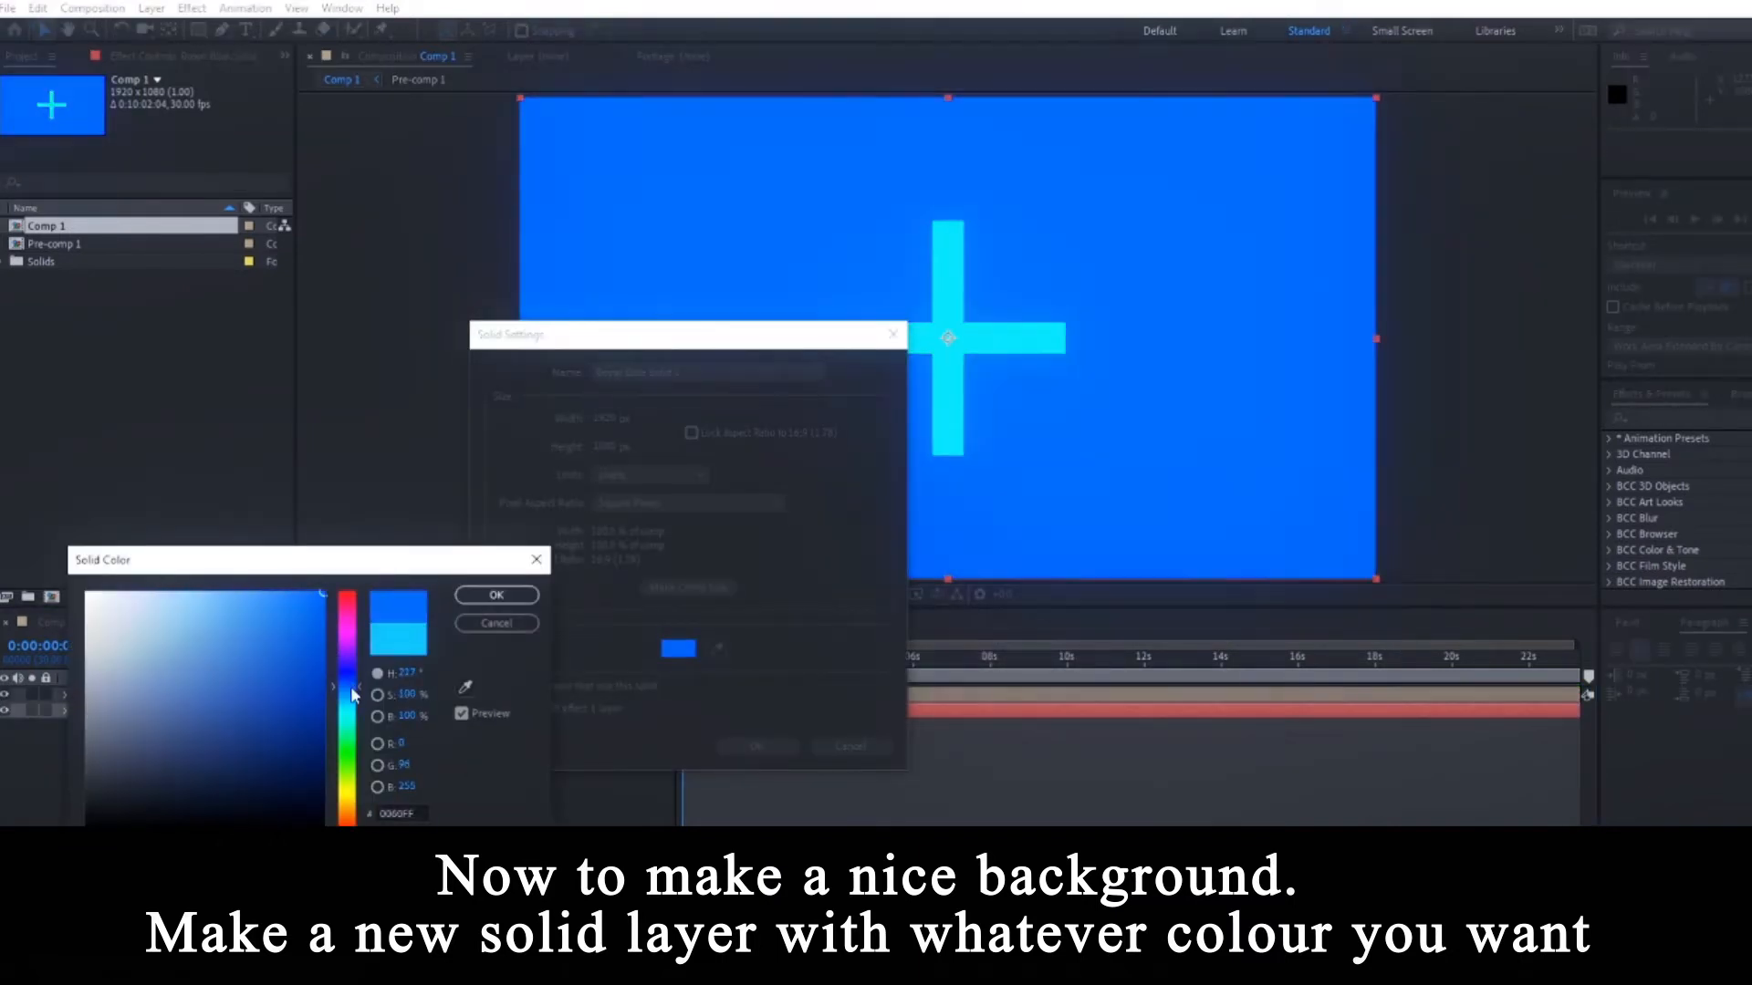
# - Create a black 1920 x 1080 px solid between the cross pre-comp and the royal blue background
pyautogui.rightClick(246, 794)
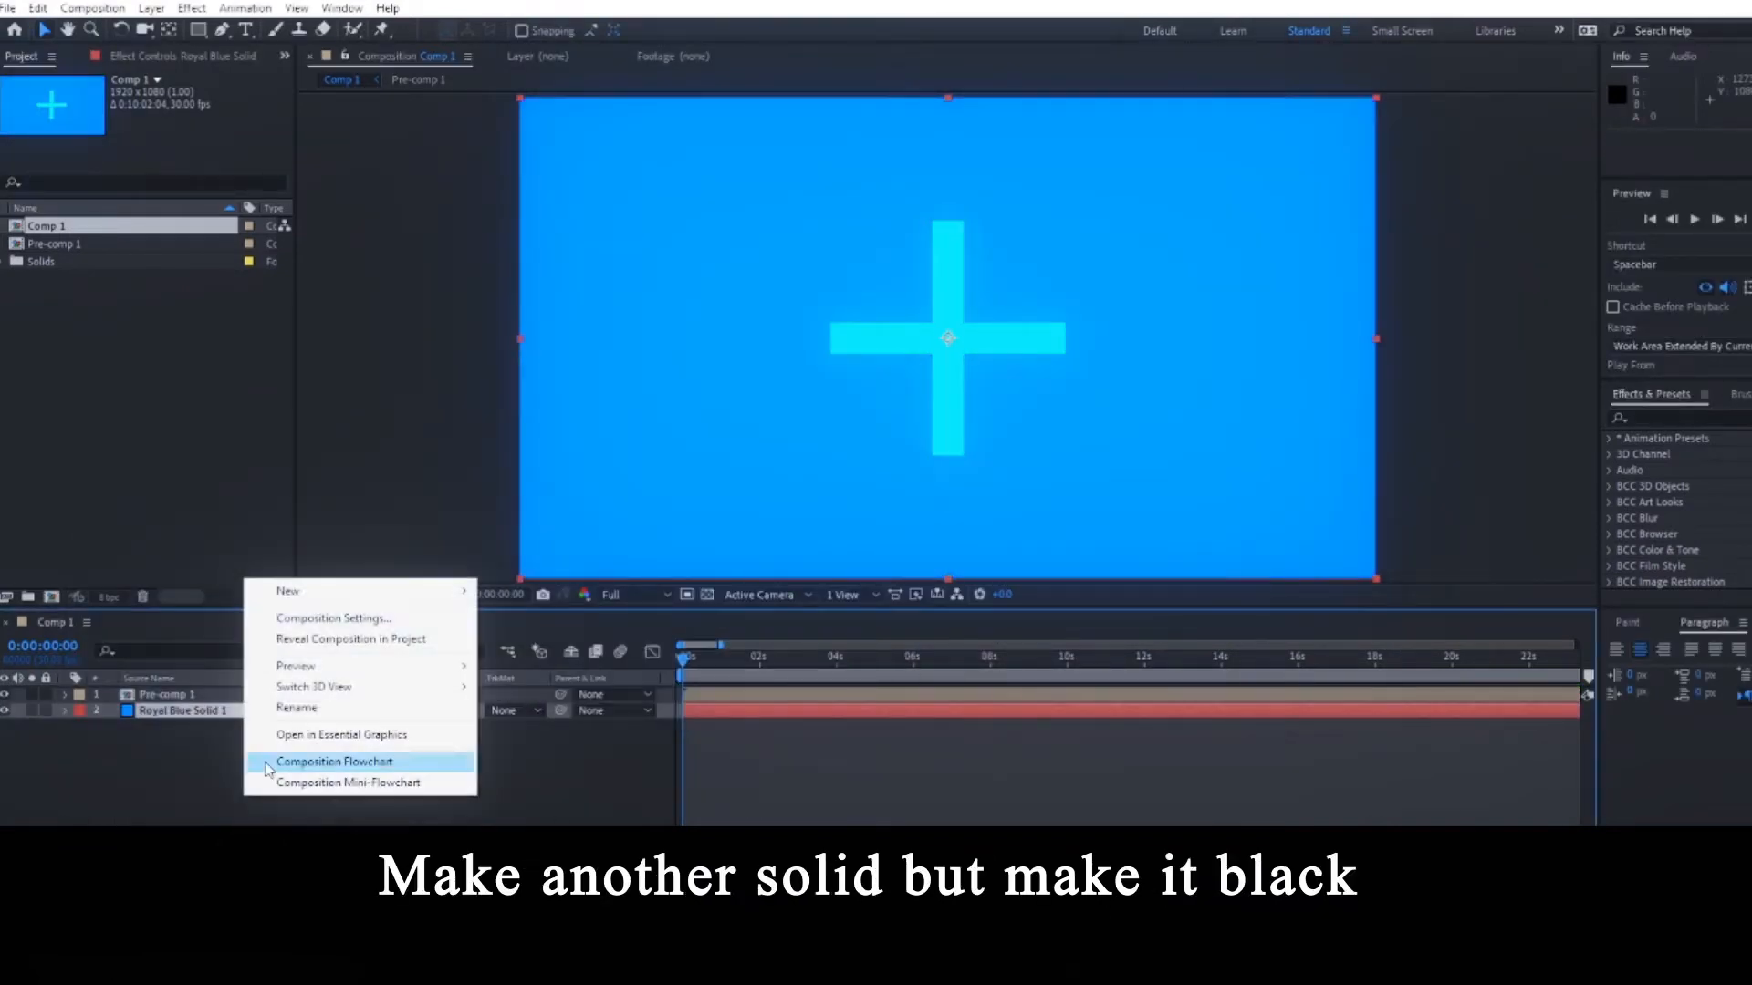
pyautogui.moveTo(438, 592)
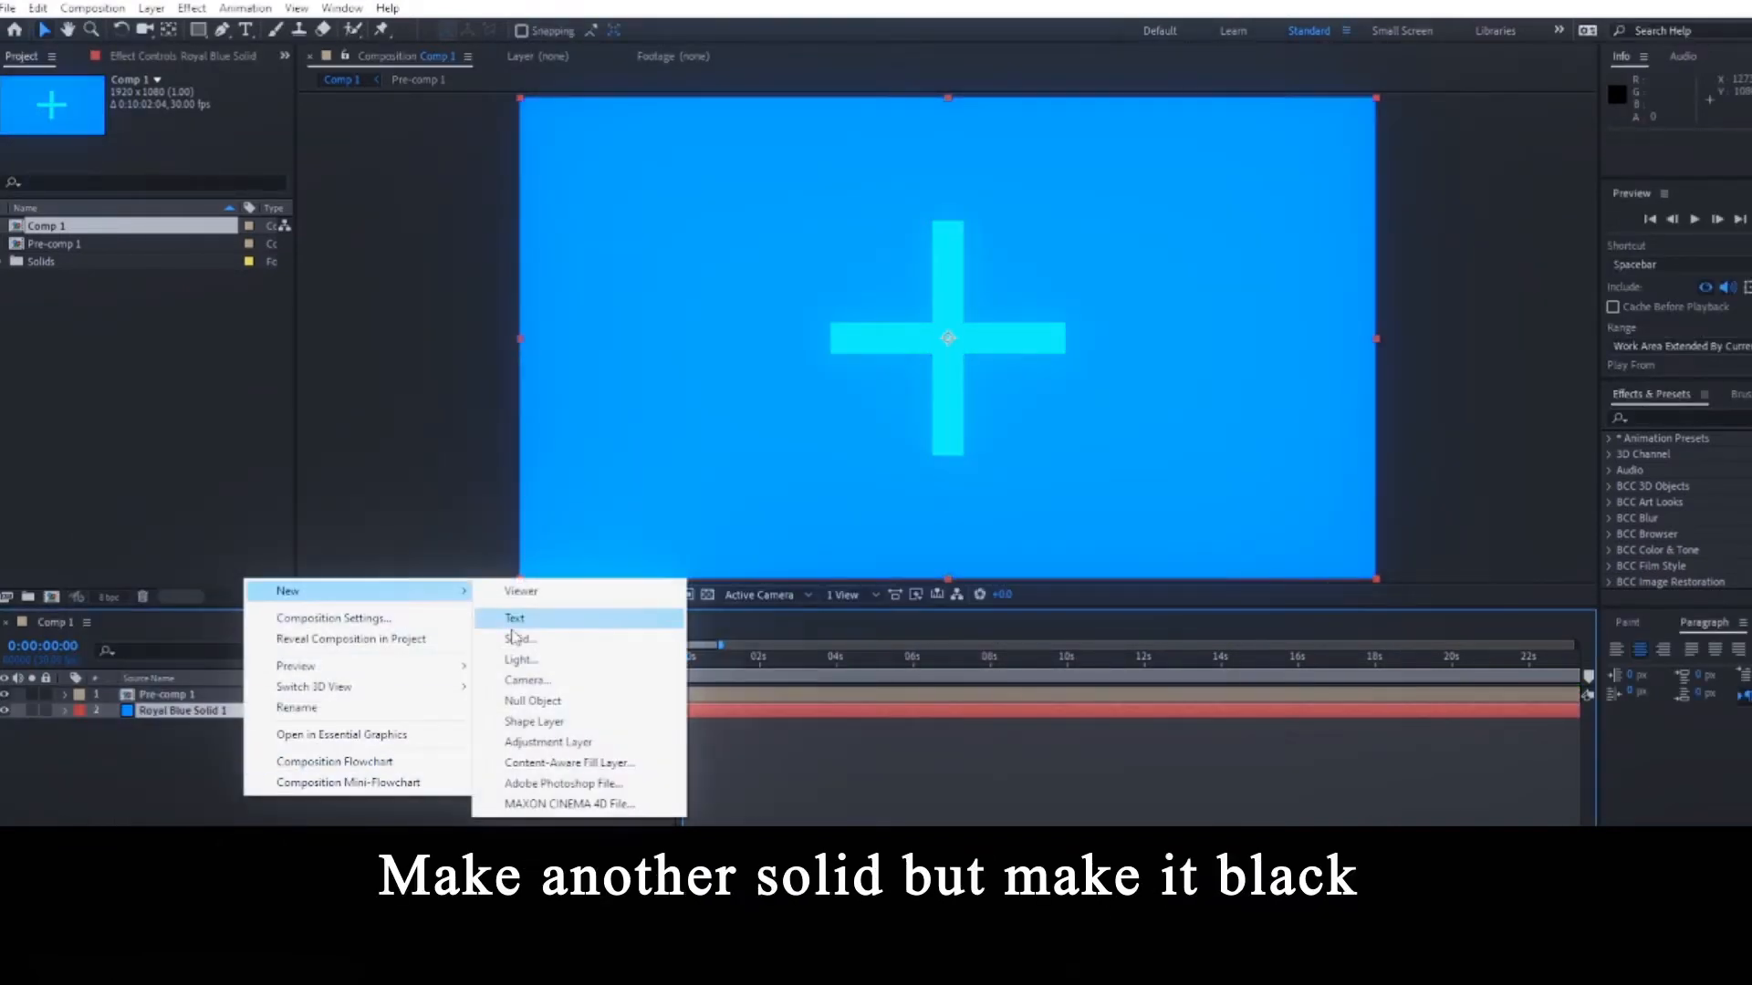
pyautogui.click(510, 630)
pyautogui.click(892, 595)
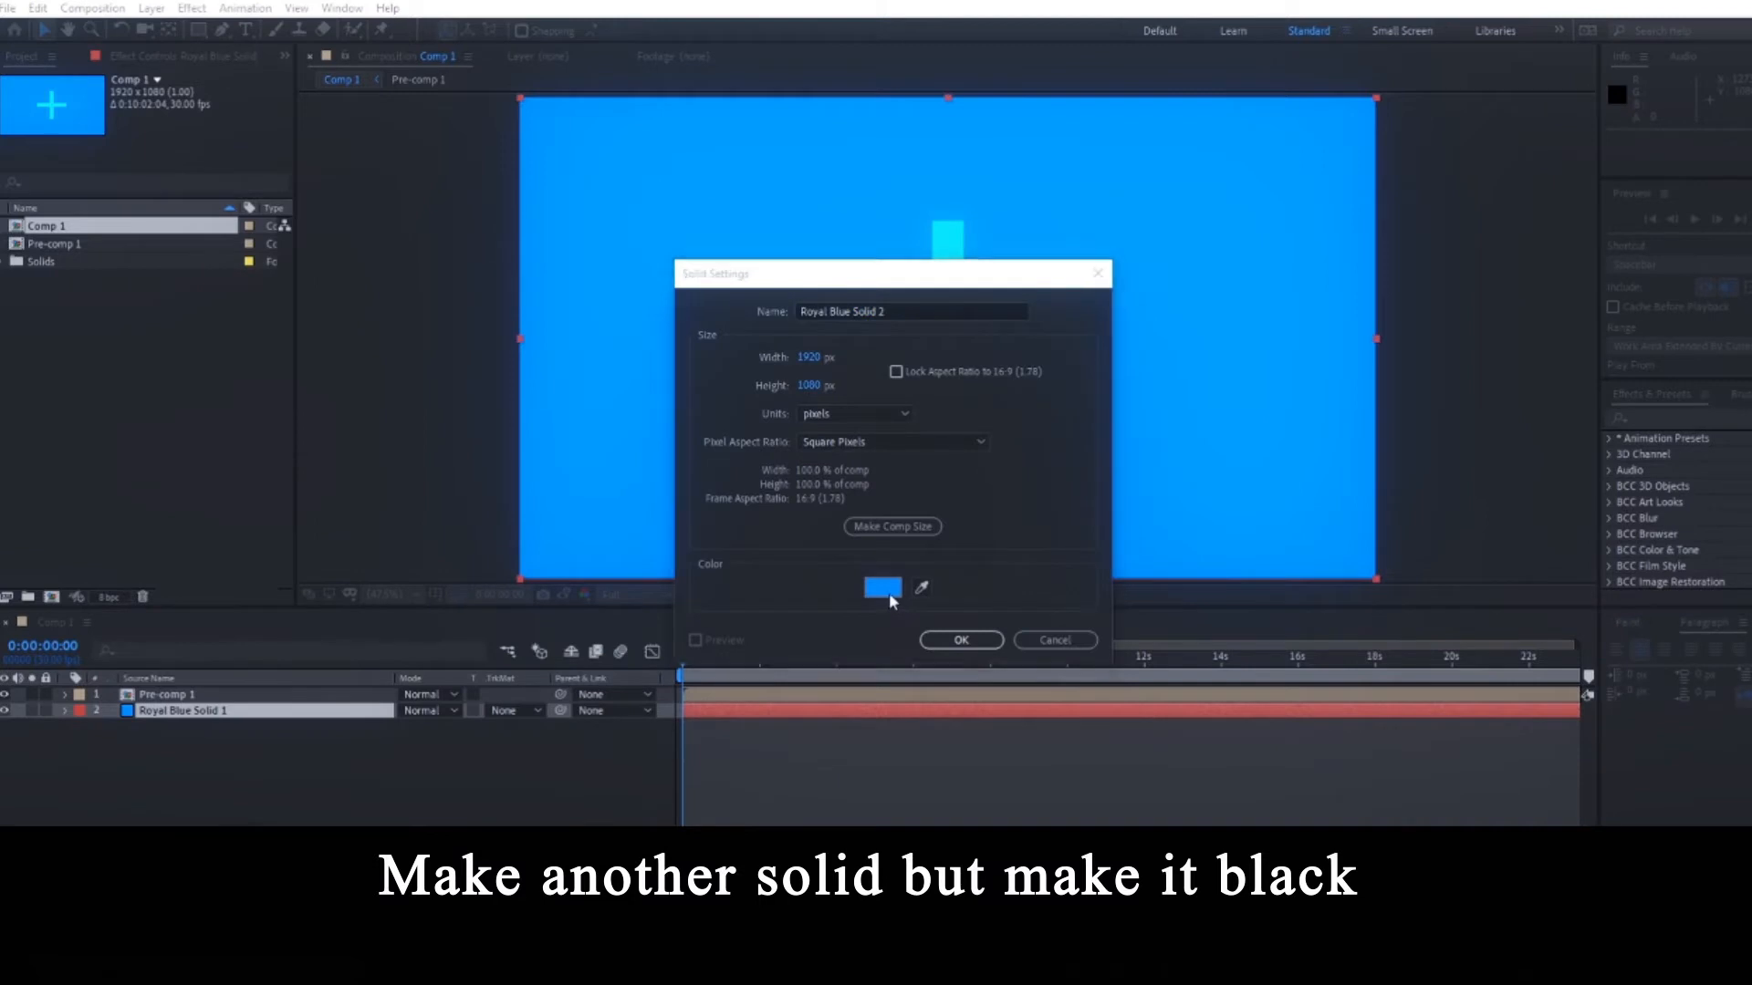
pyautogui.moveTo(206, 671); pyautogui.dragTo(82, 832)
pyautogui.click(496, 595)
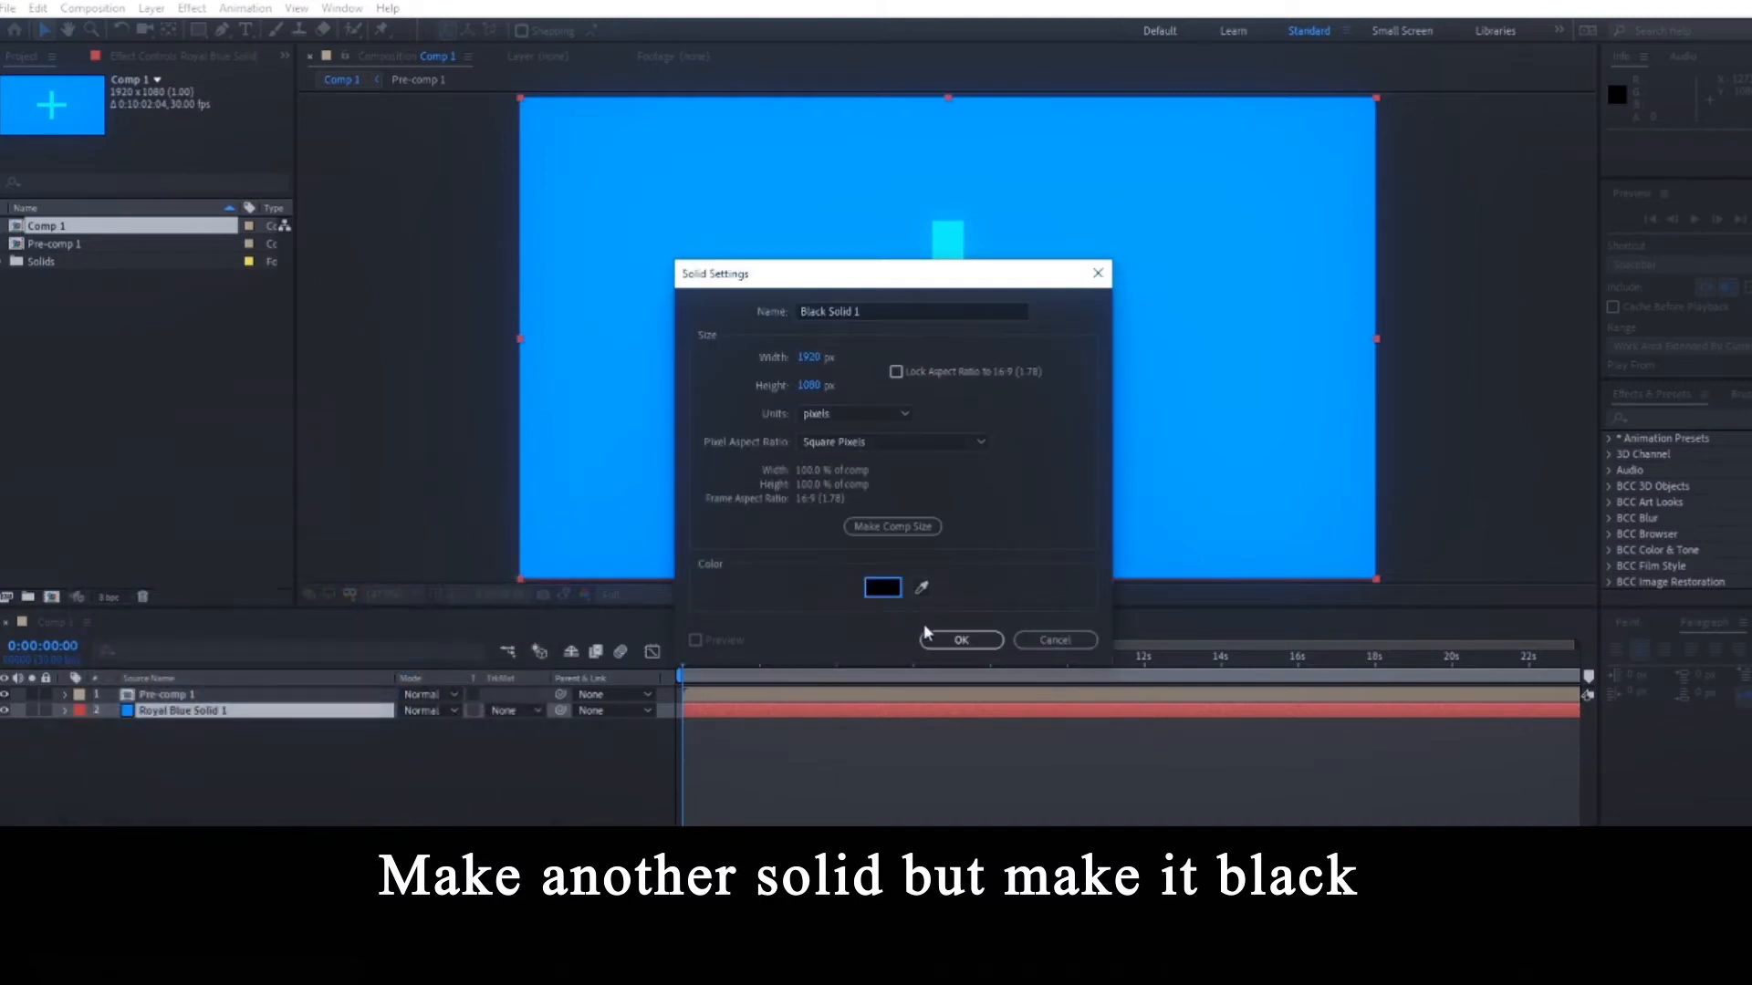
pyautogui.click(960, 638)
# - Add an elliptical mask spanning the full frame to the black solid using the Ellipse tool
pyautogui.click(219, 712)
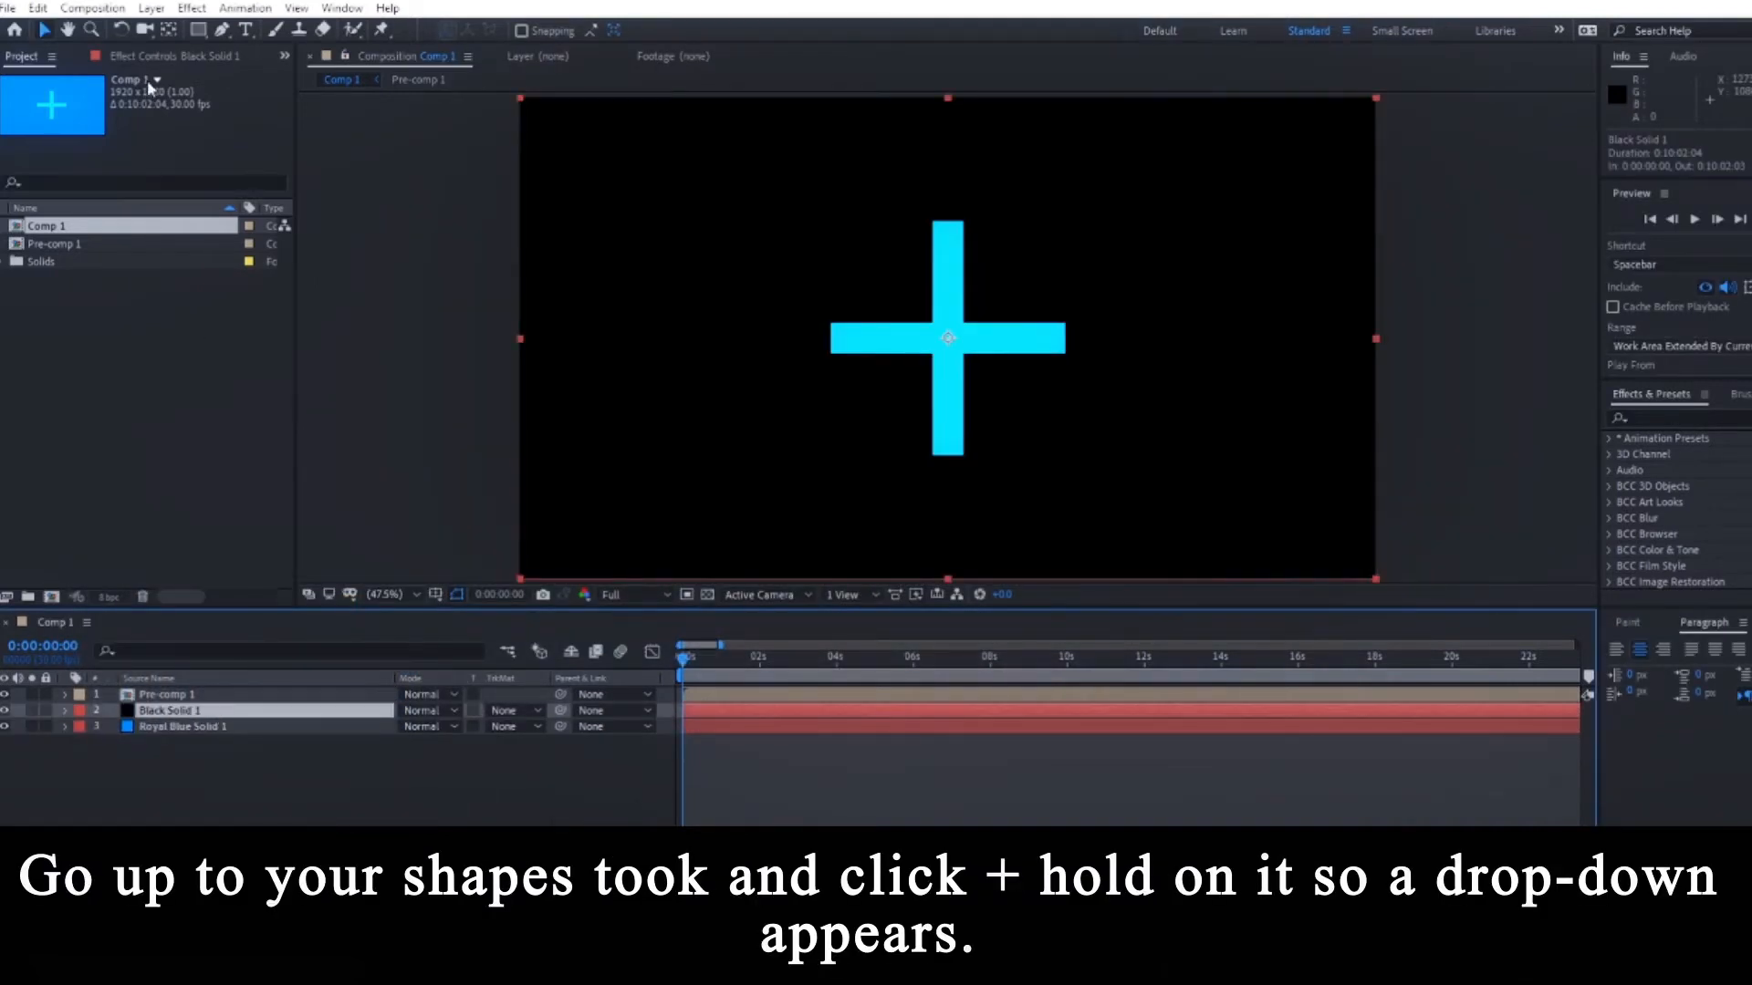
pyautogui.moveTo(197, 33); pyautogui.dragTo(239, 71)
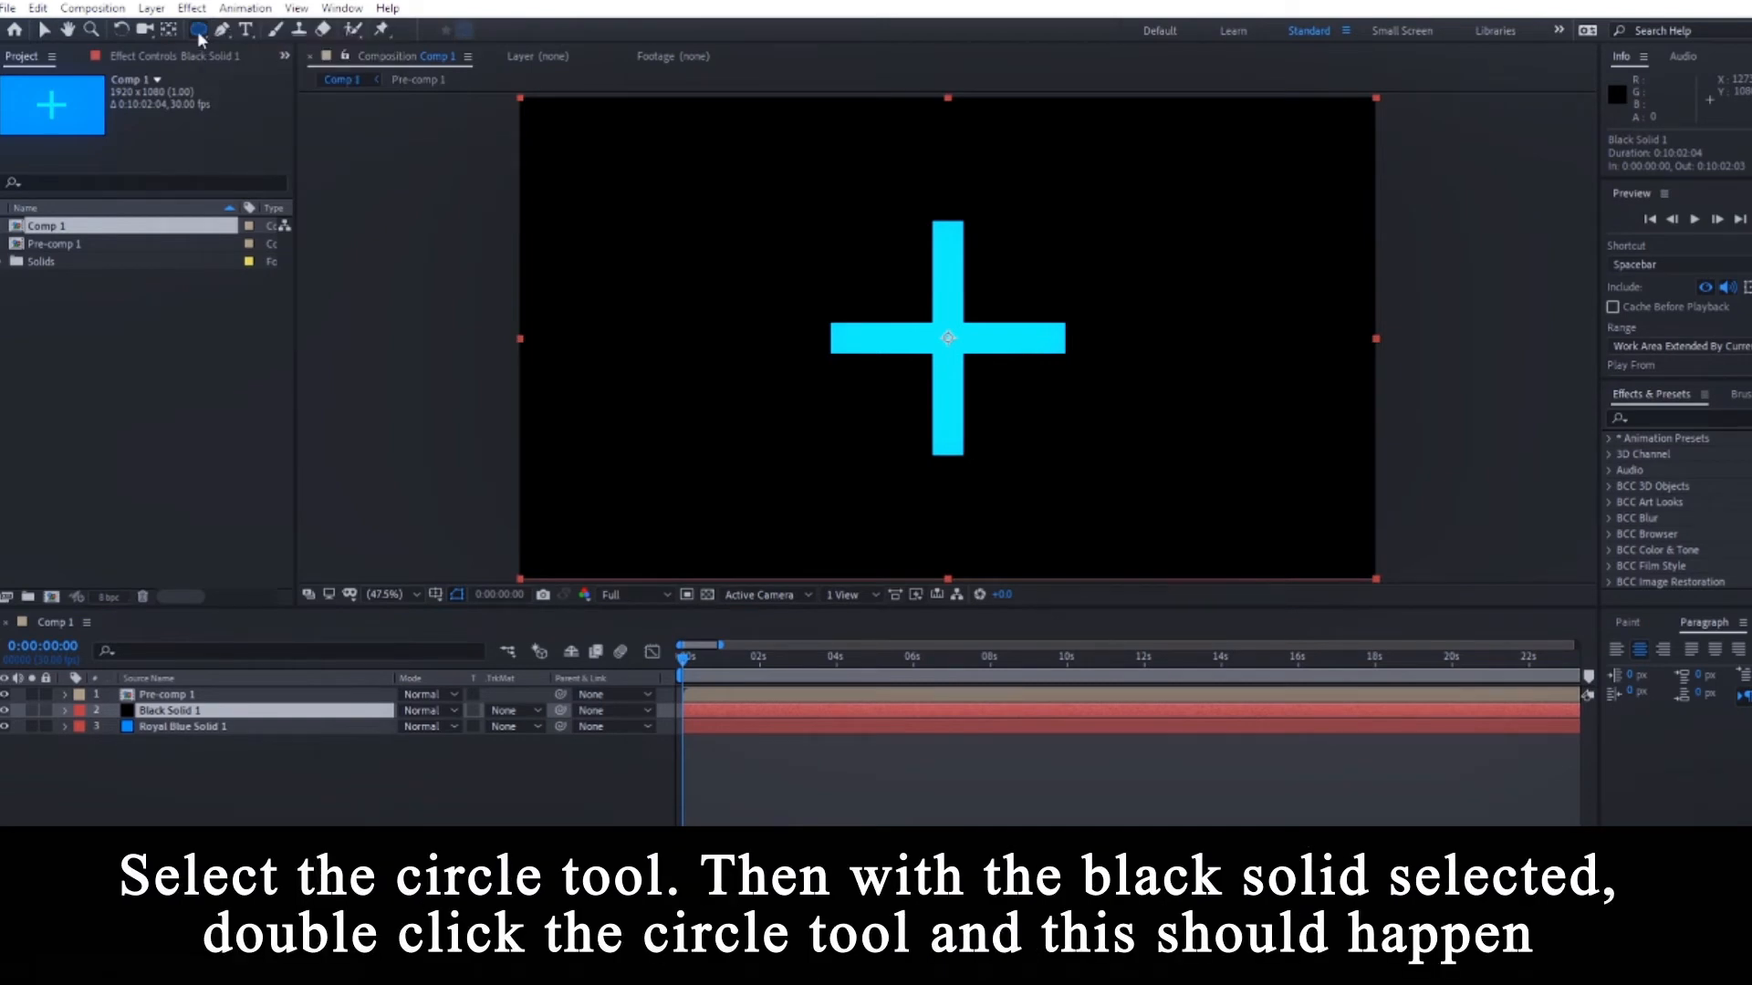
pyautogui.doubleClick(200, 34)
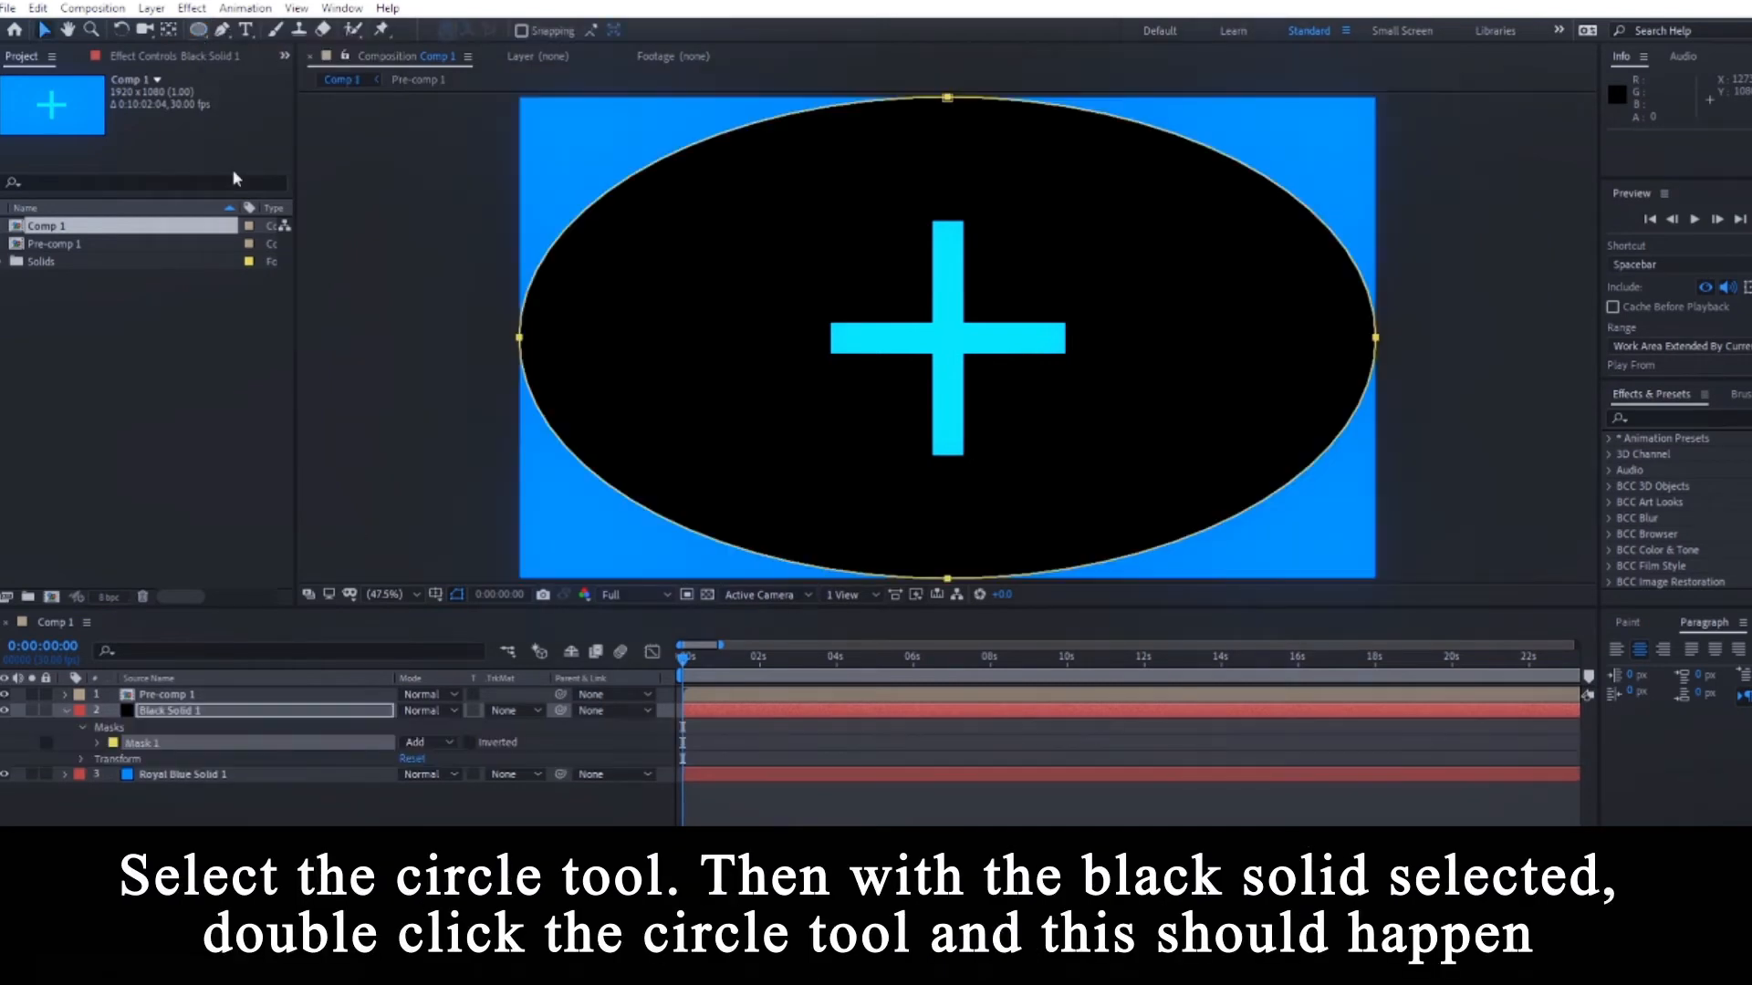
# - Invert the black solid's mask with a feather of 777 pixels, and move that layer above the cross pre-comp
pyautogui.click(97, 743)
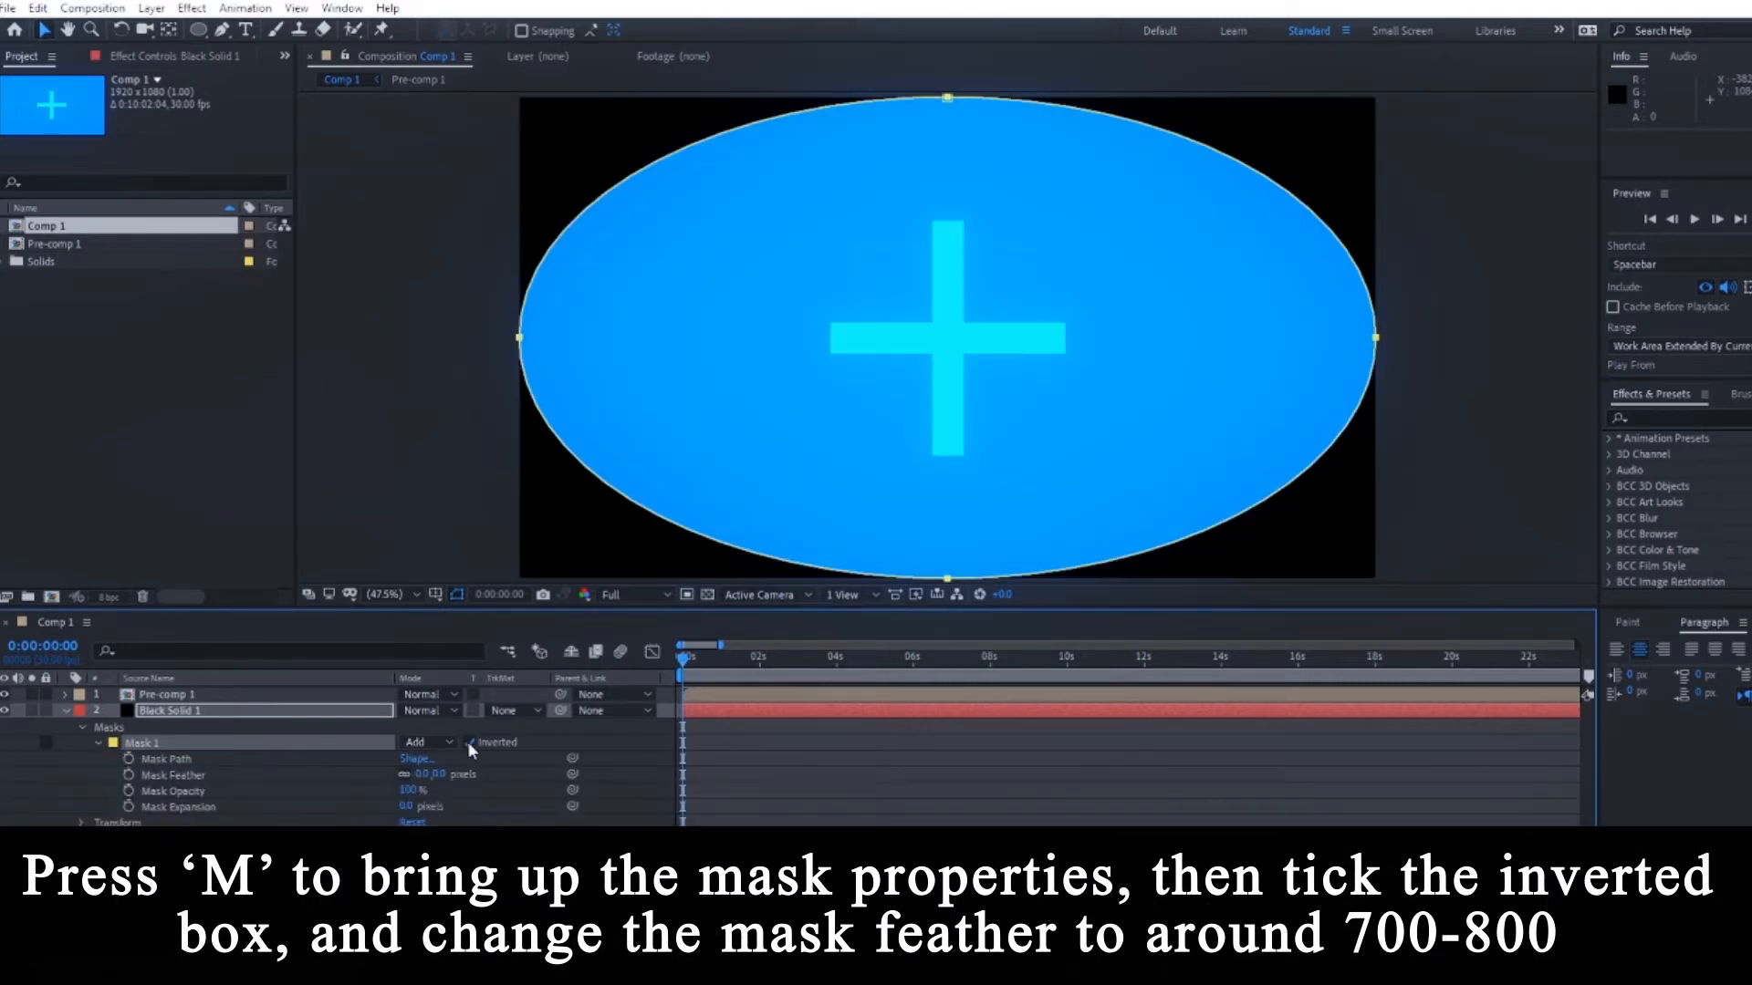
pyautogui.moveTo(434, 776); pyautogui.dragTo(1187, 741)
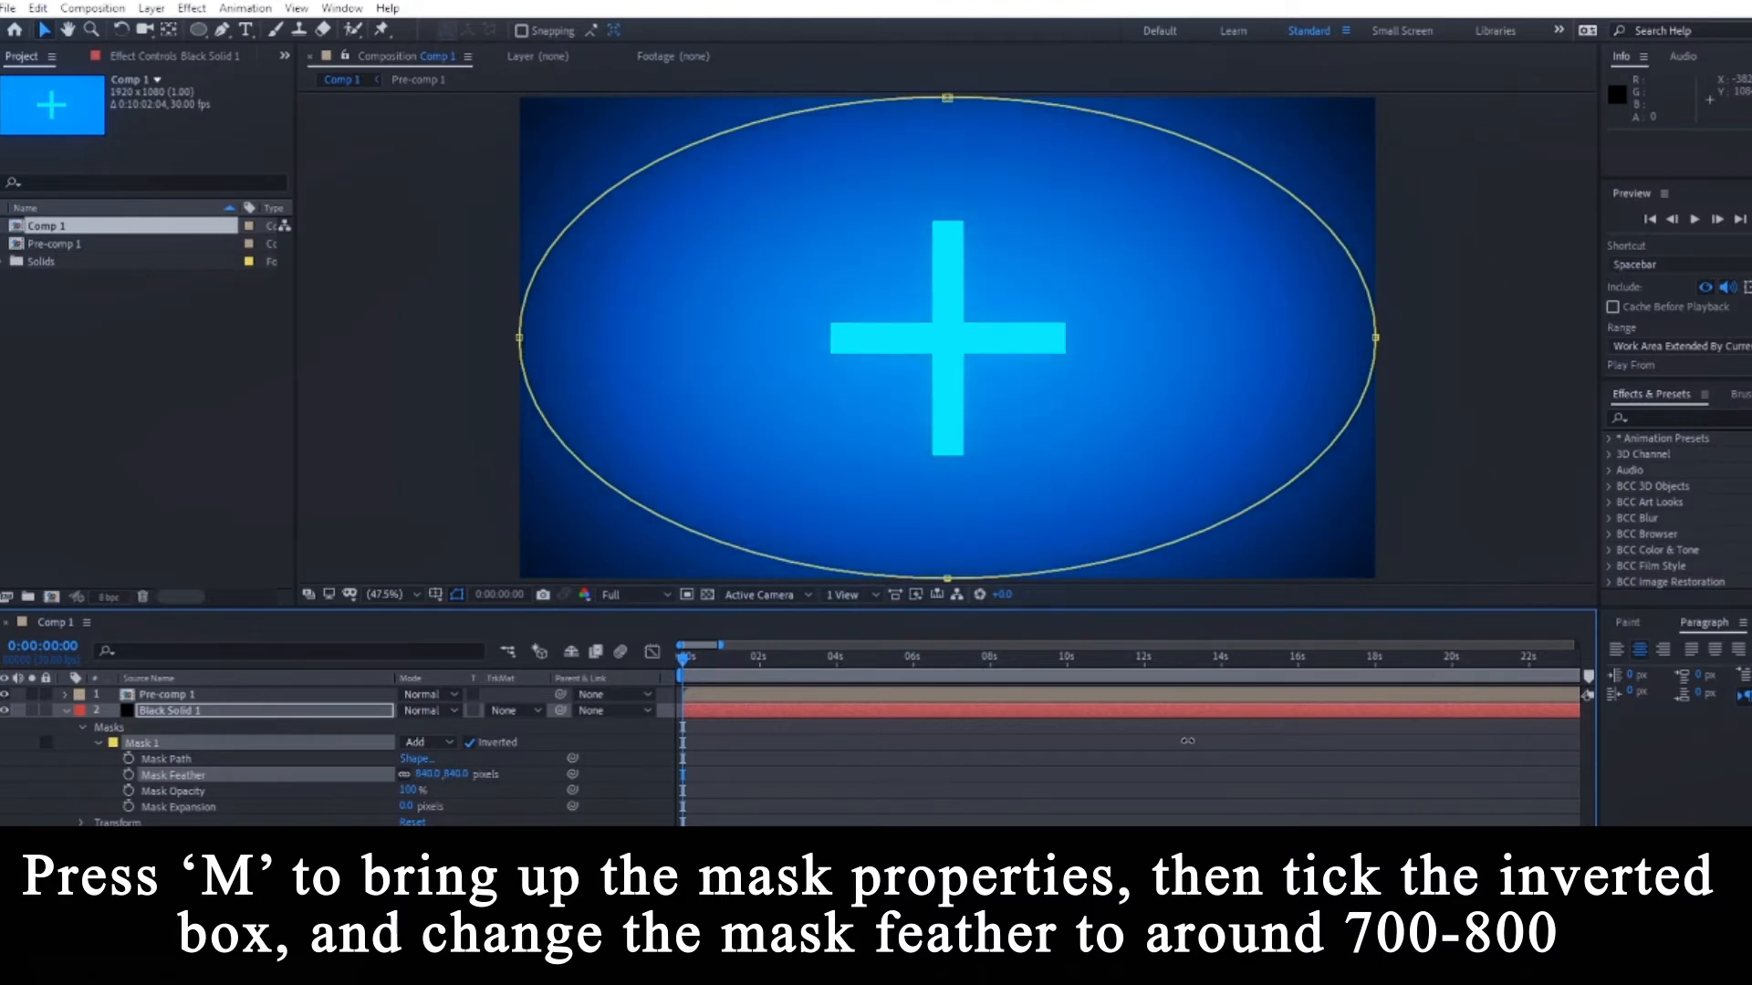
pyautogui.click(883, 776)
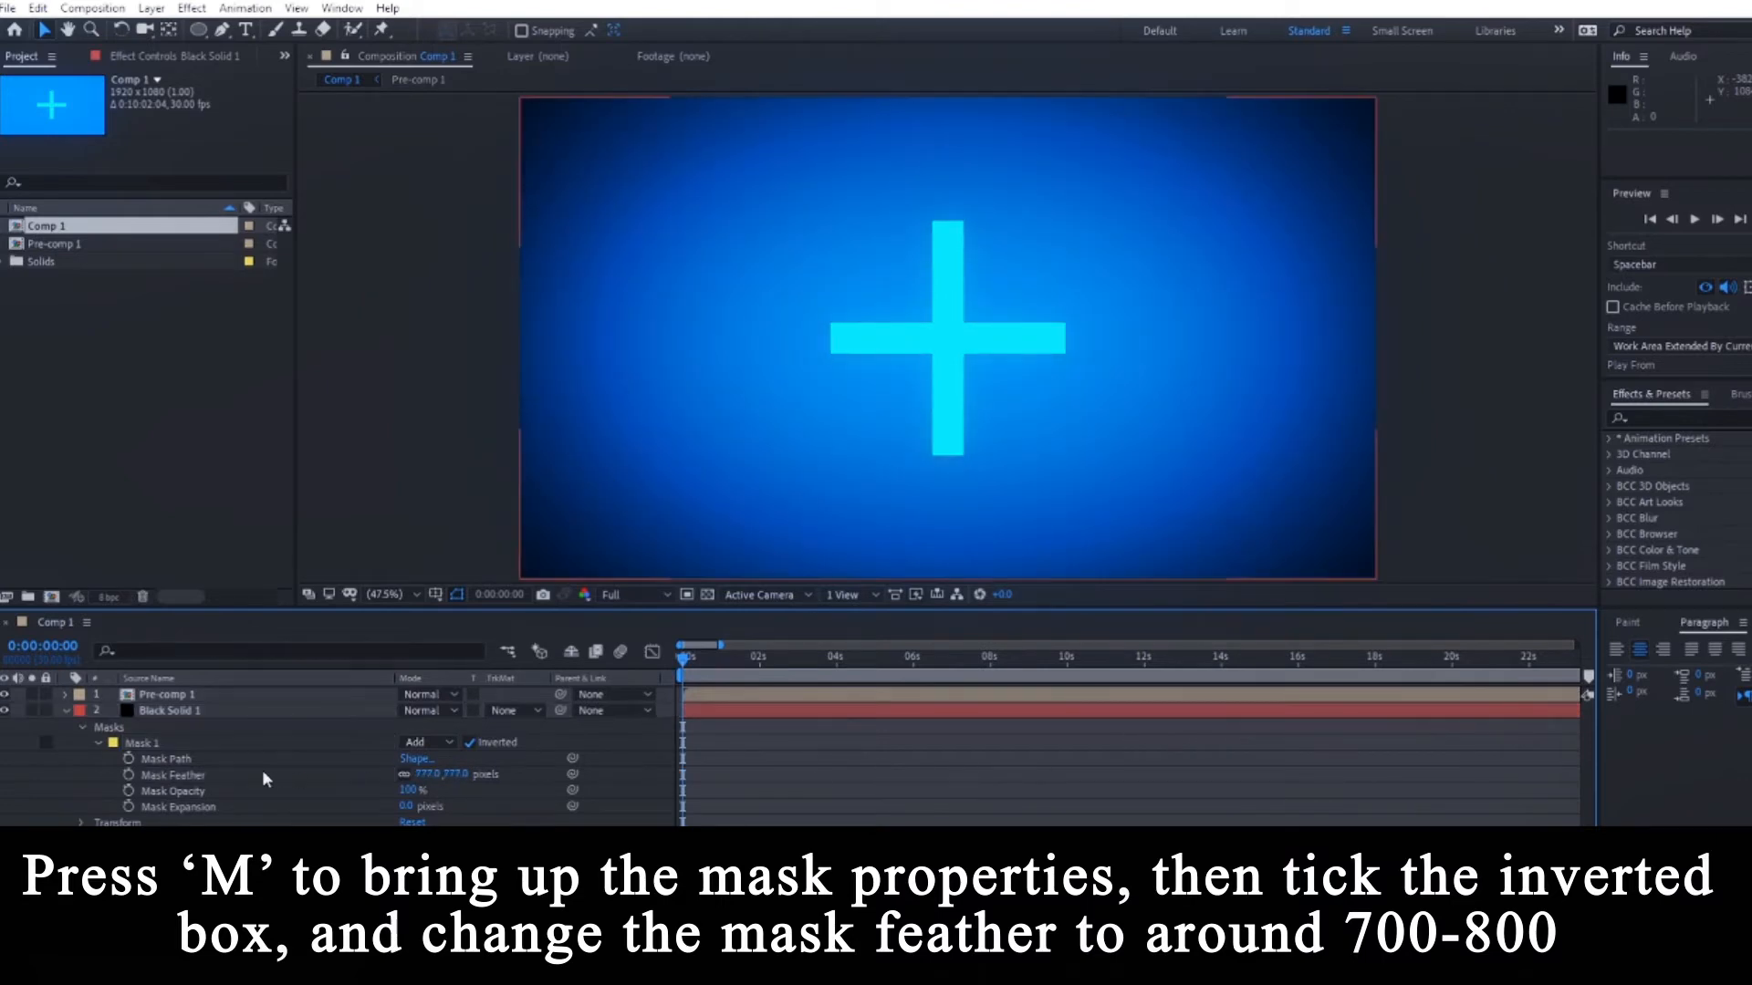
pyautogui.moveTo(171, 711); pyautogui.dragTo(179, 689)
pyautogui.click(239, 867)
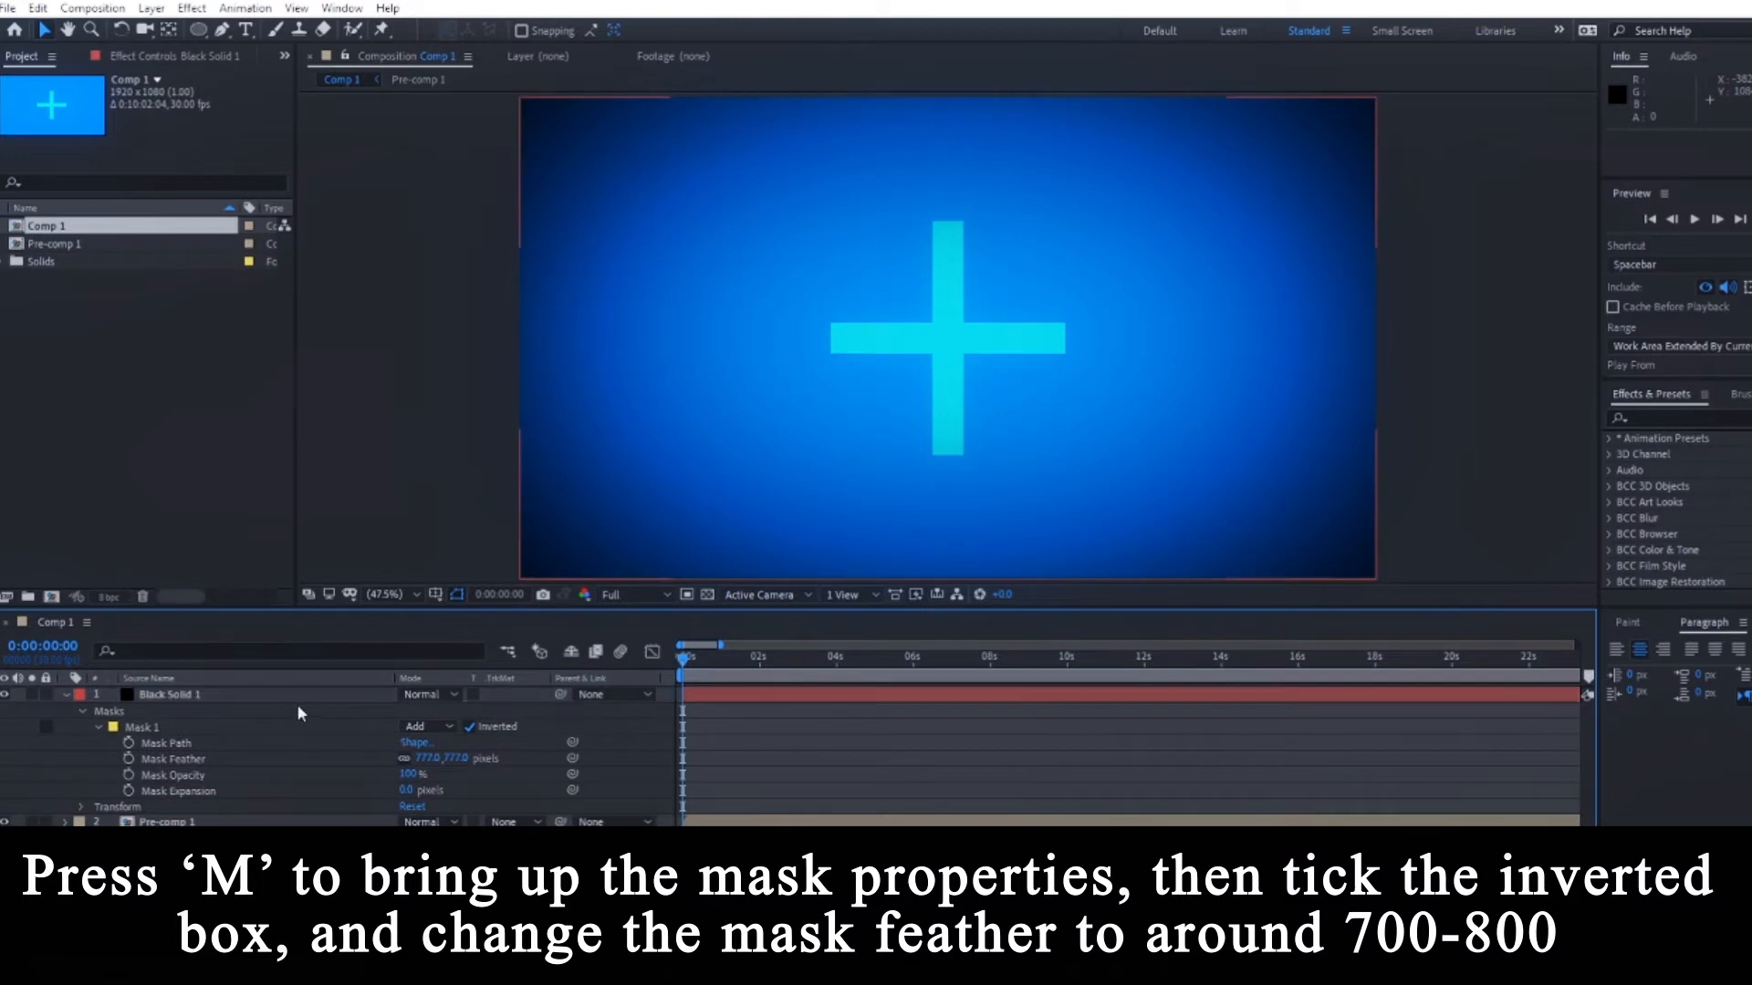
# - Scale the black vignette solid up to 109% and collapse the layer properties
pyautogui.click(190, 694)
pyautogui.press('s')
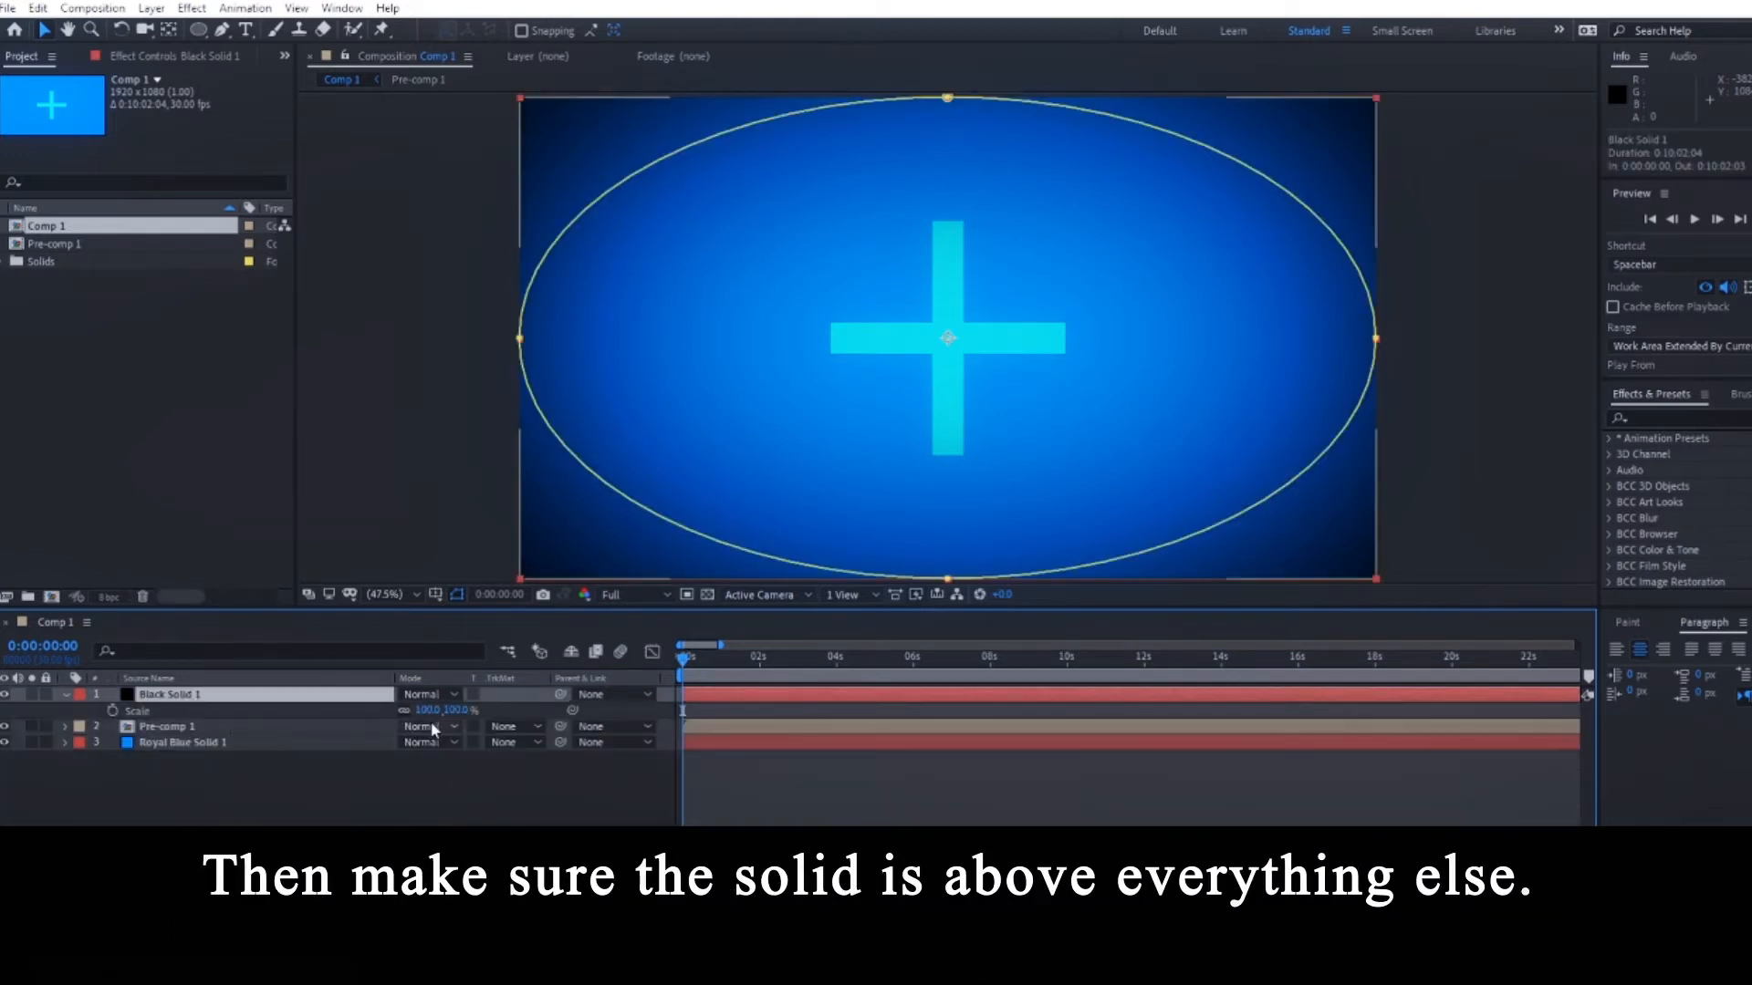
pyautogui.moveTo(427, 710); pyautogui.dragTo(435, 710)
pyautogui.click(270, 759)
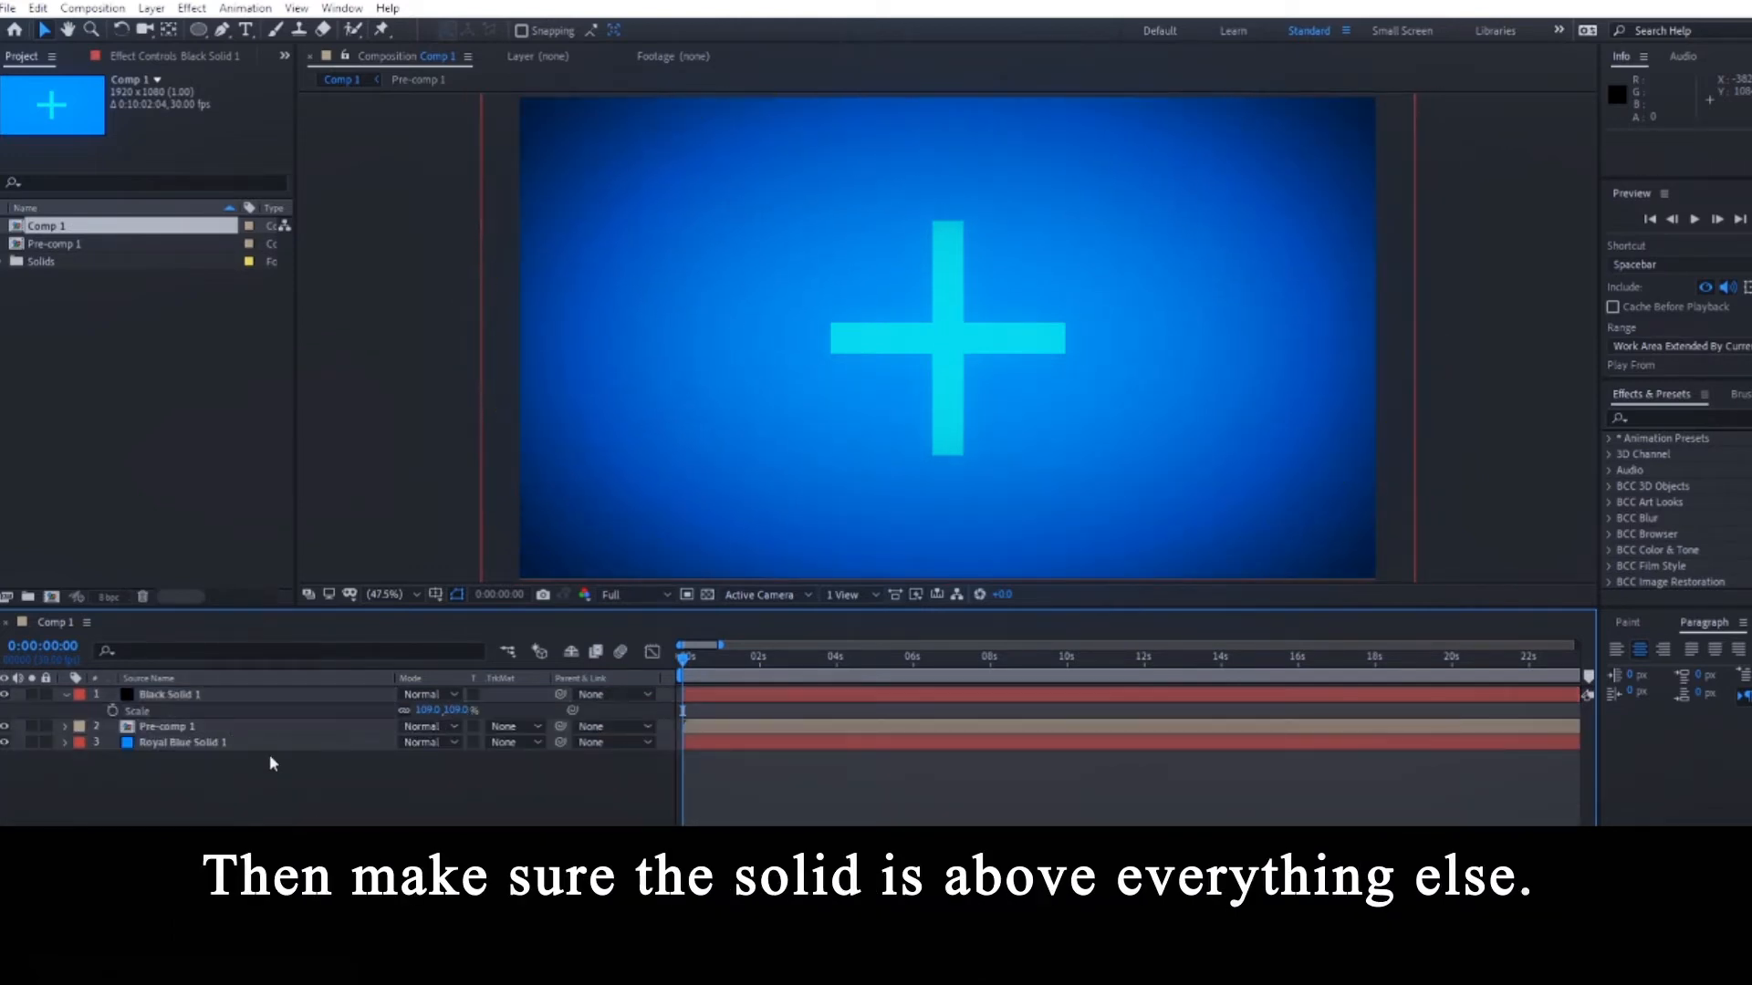
pyautogui.hotkey('ctrl', 'a')
pyautogui.press('u')
pyautogui.click(195, 754)
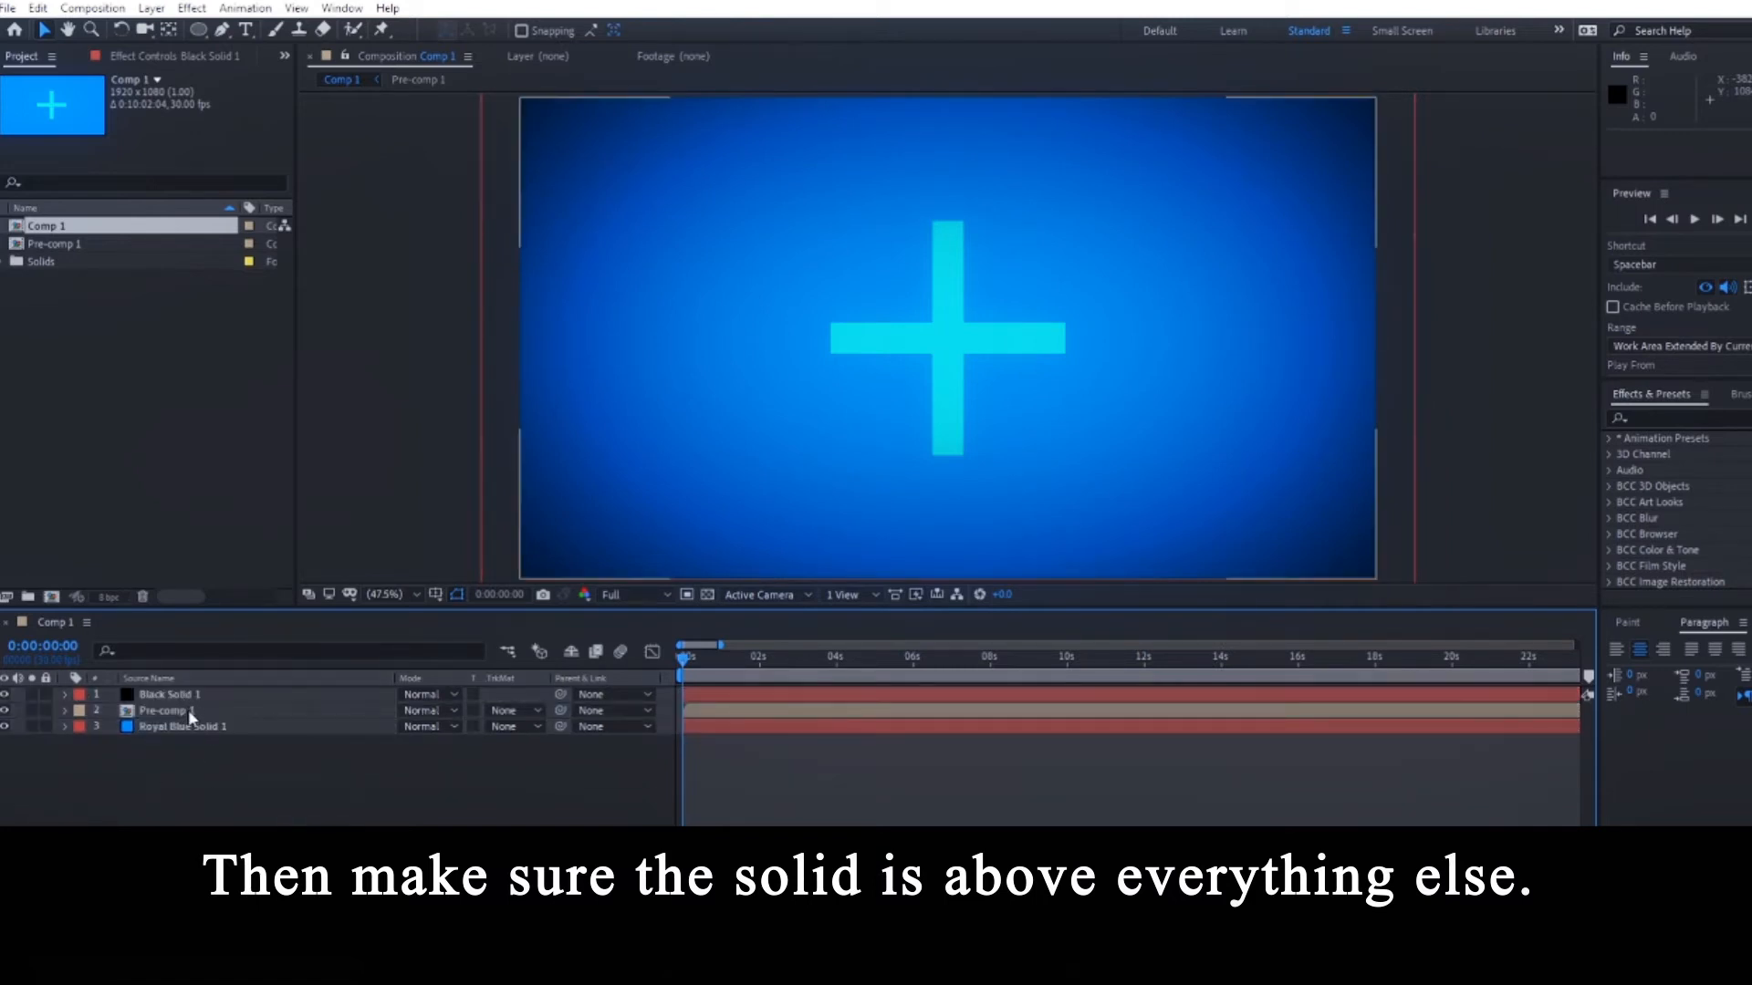
# - Rename the cross pre-comp layer in Comp 1 as Pattern
pyautogui.click(188, 710)
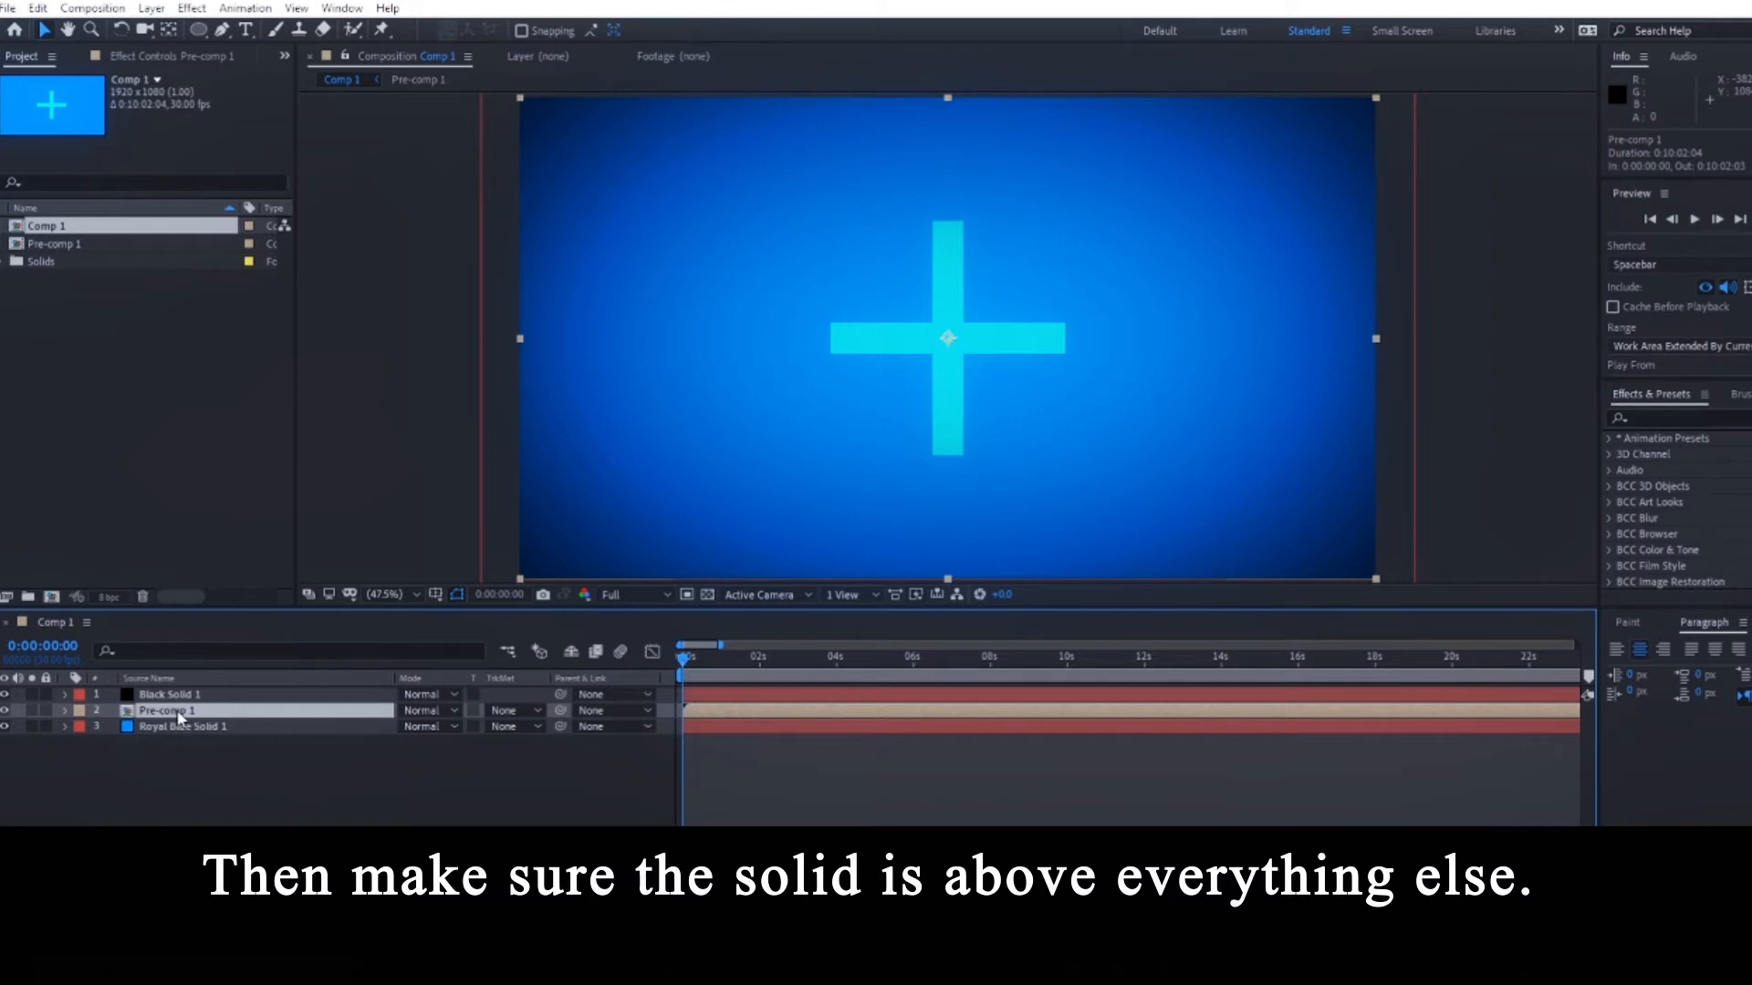
pyautogui.press('Return')
pyautogui.write('Pattern')
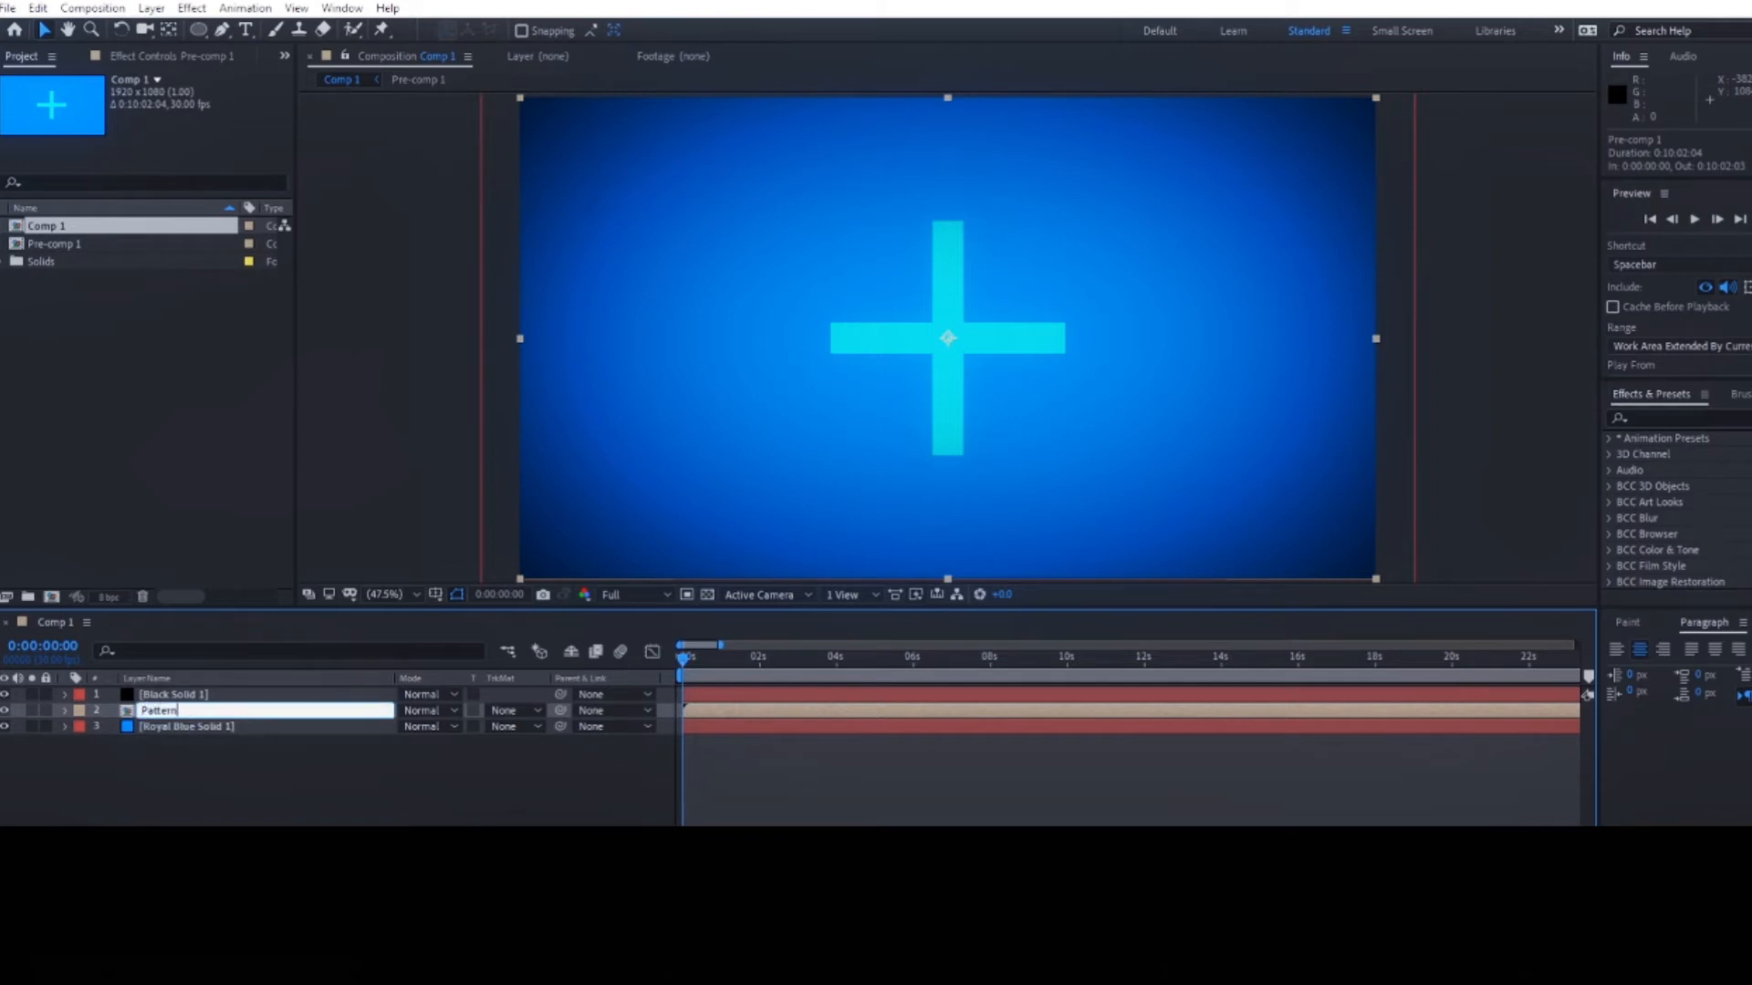
pyautogui.press('Return')
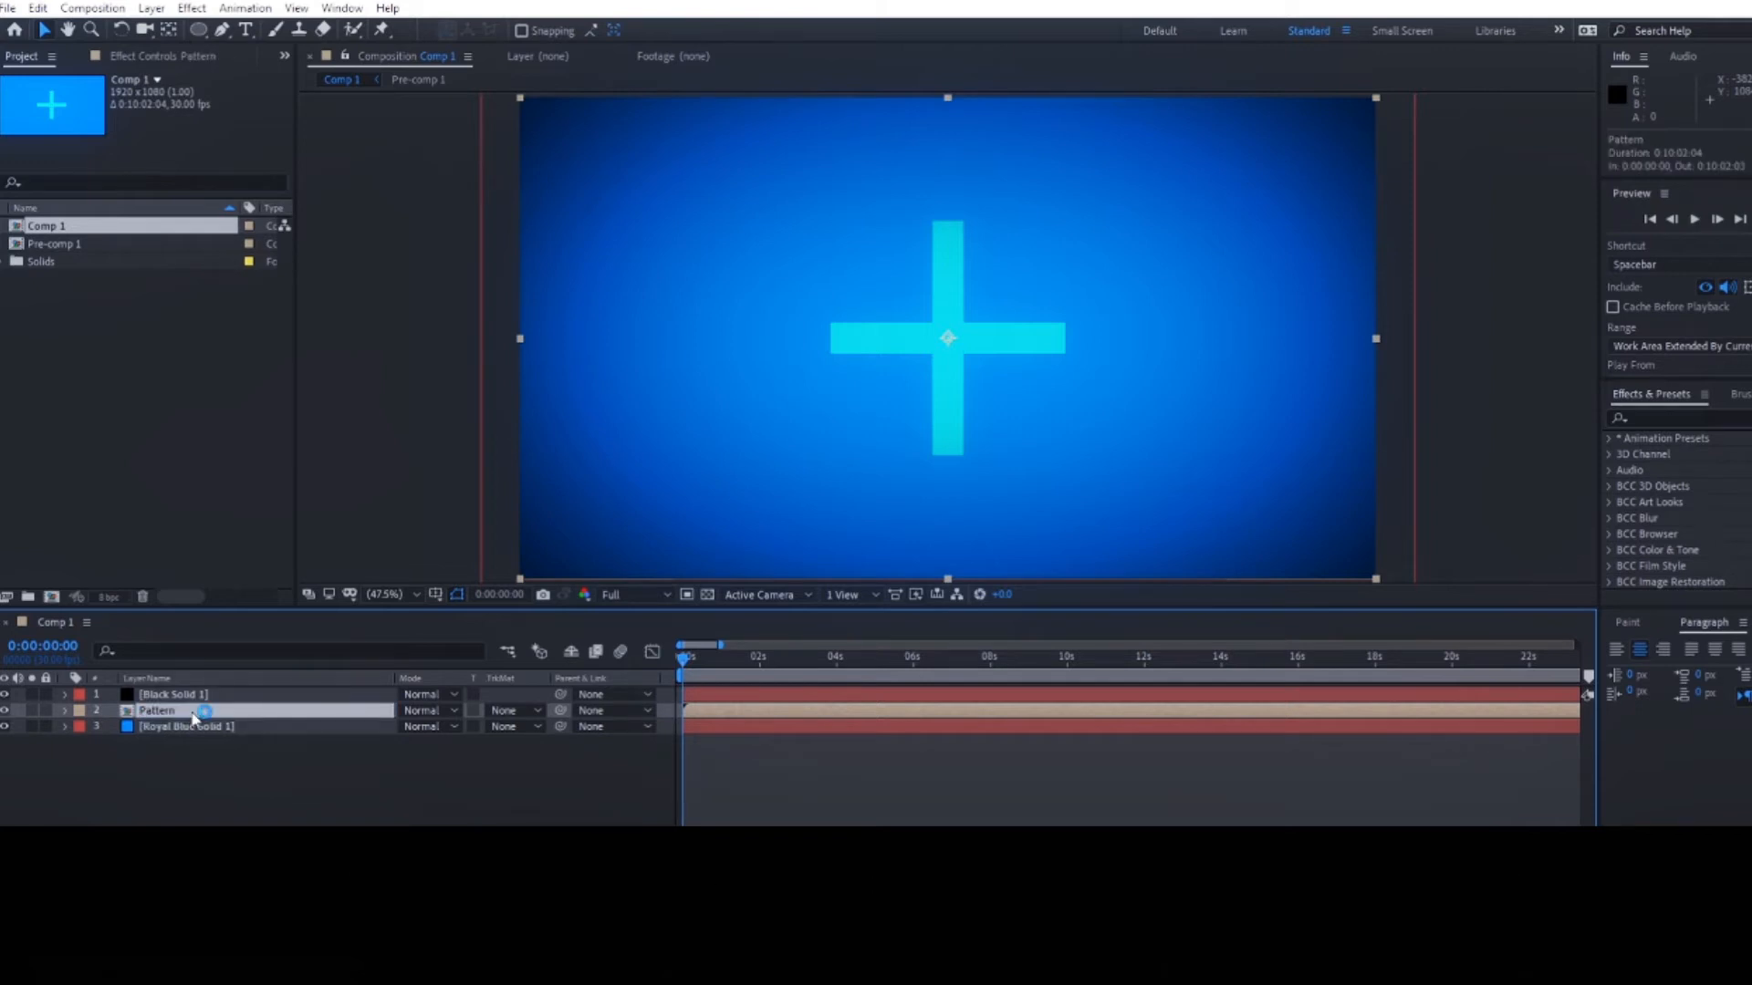
# - Apply the CC Tiler effect to the Pattern layer with a scale of 21%, and scrub through the tiled animation
pyautogui.click(1674, 417)
pyautogui.write('cc til')
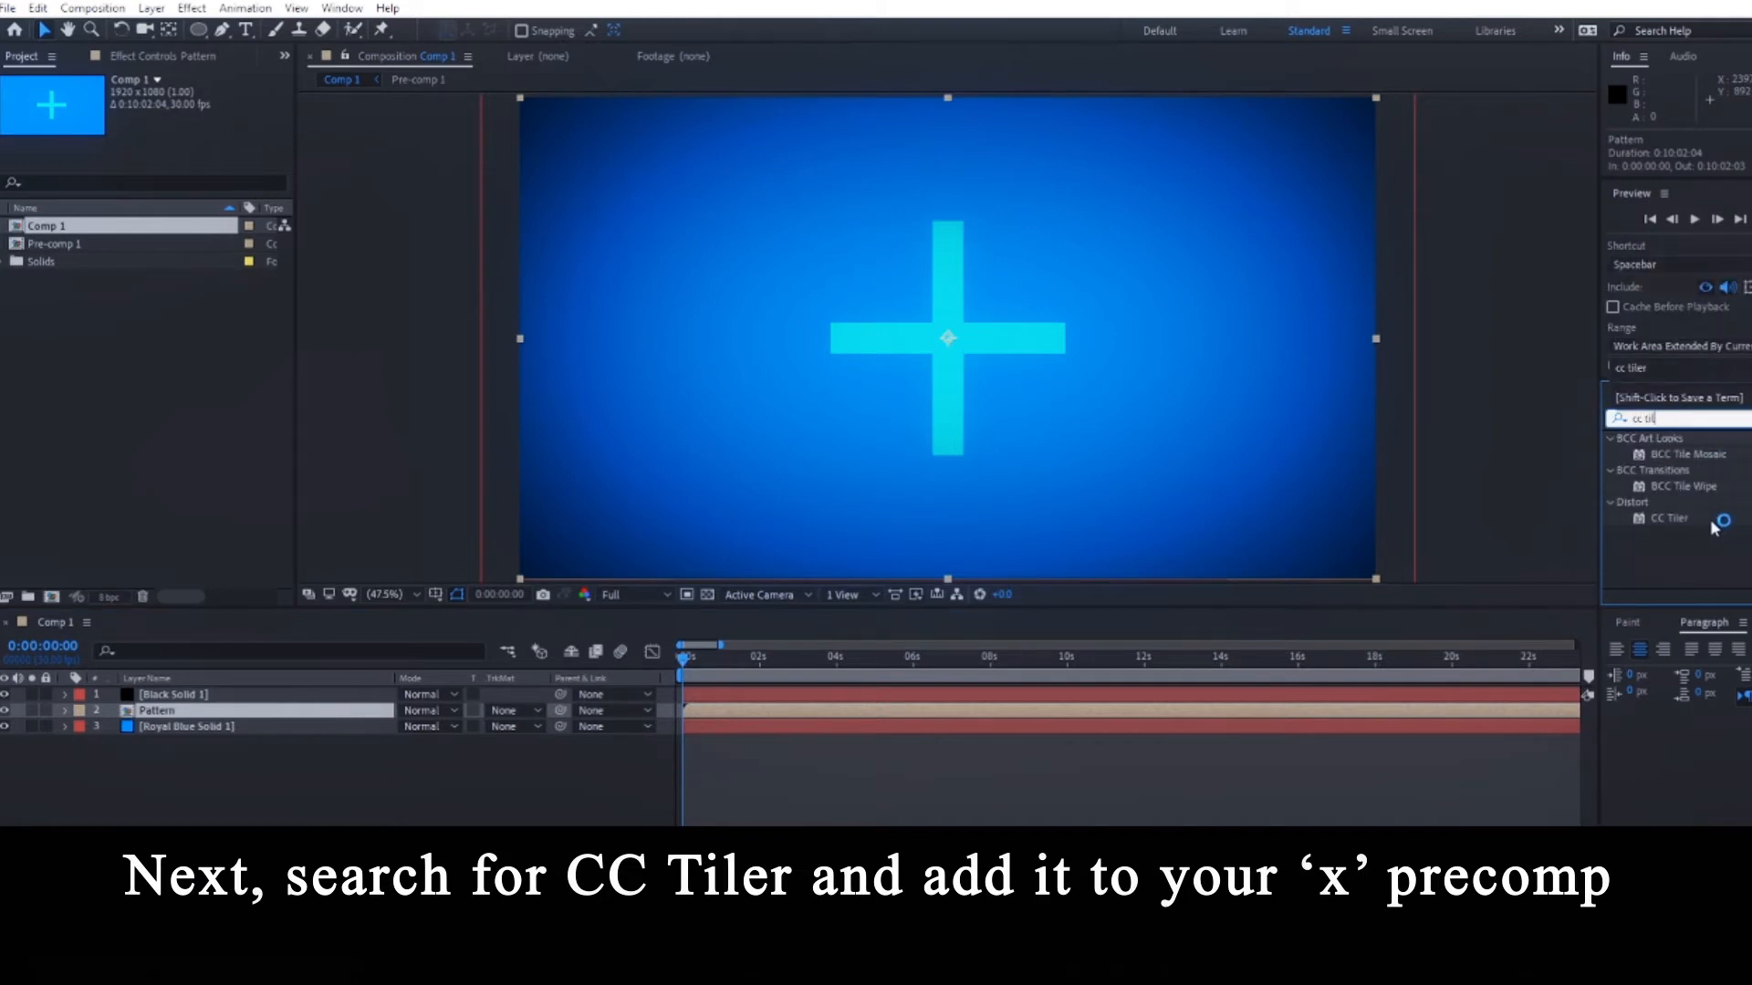
pyautogui.doubleClick(1701, 518)
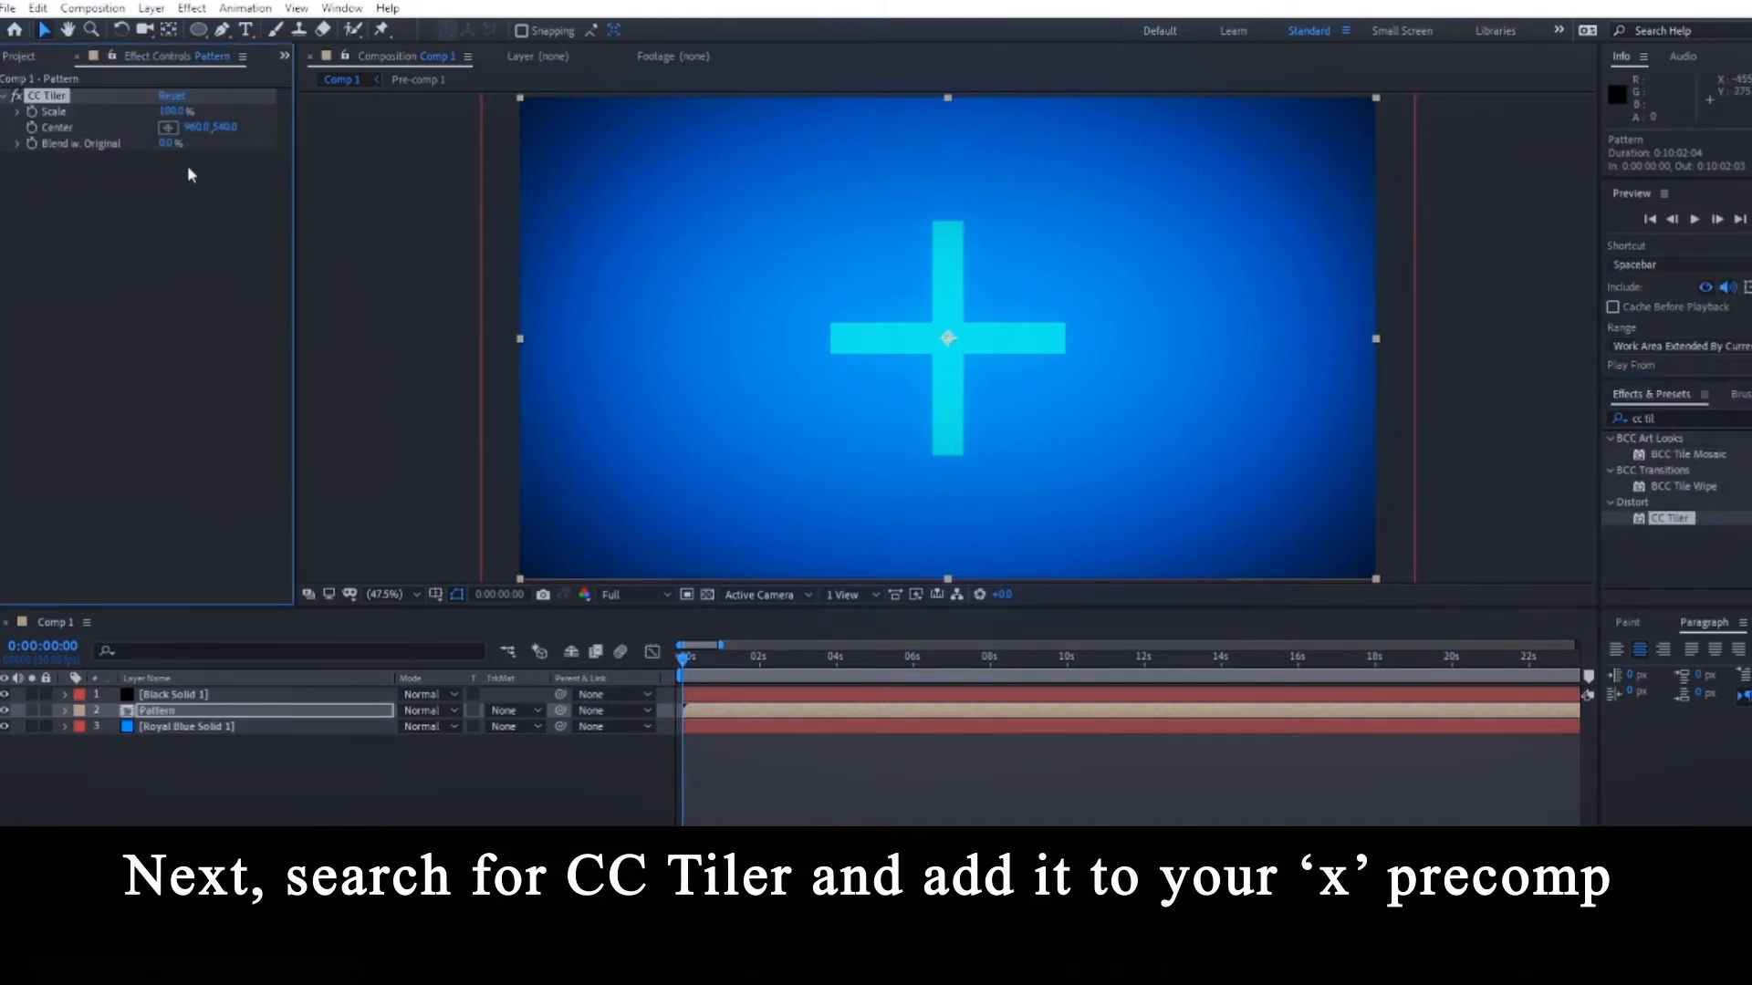
pyautogui.moveTo(172, 111); pyautogui.dragTo(88, 113)
pyautogui.moveTo(692, 659); pyautogui.dragTo(1204, 657)
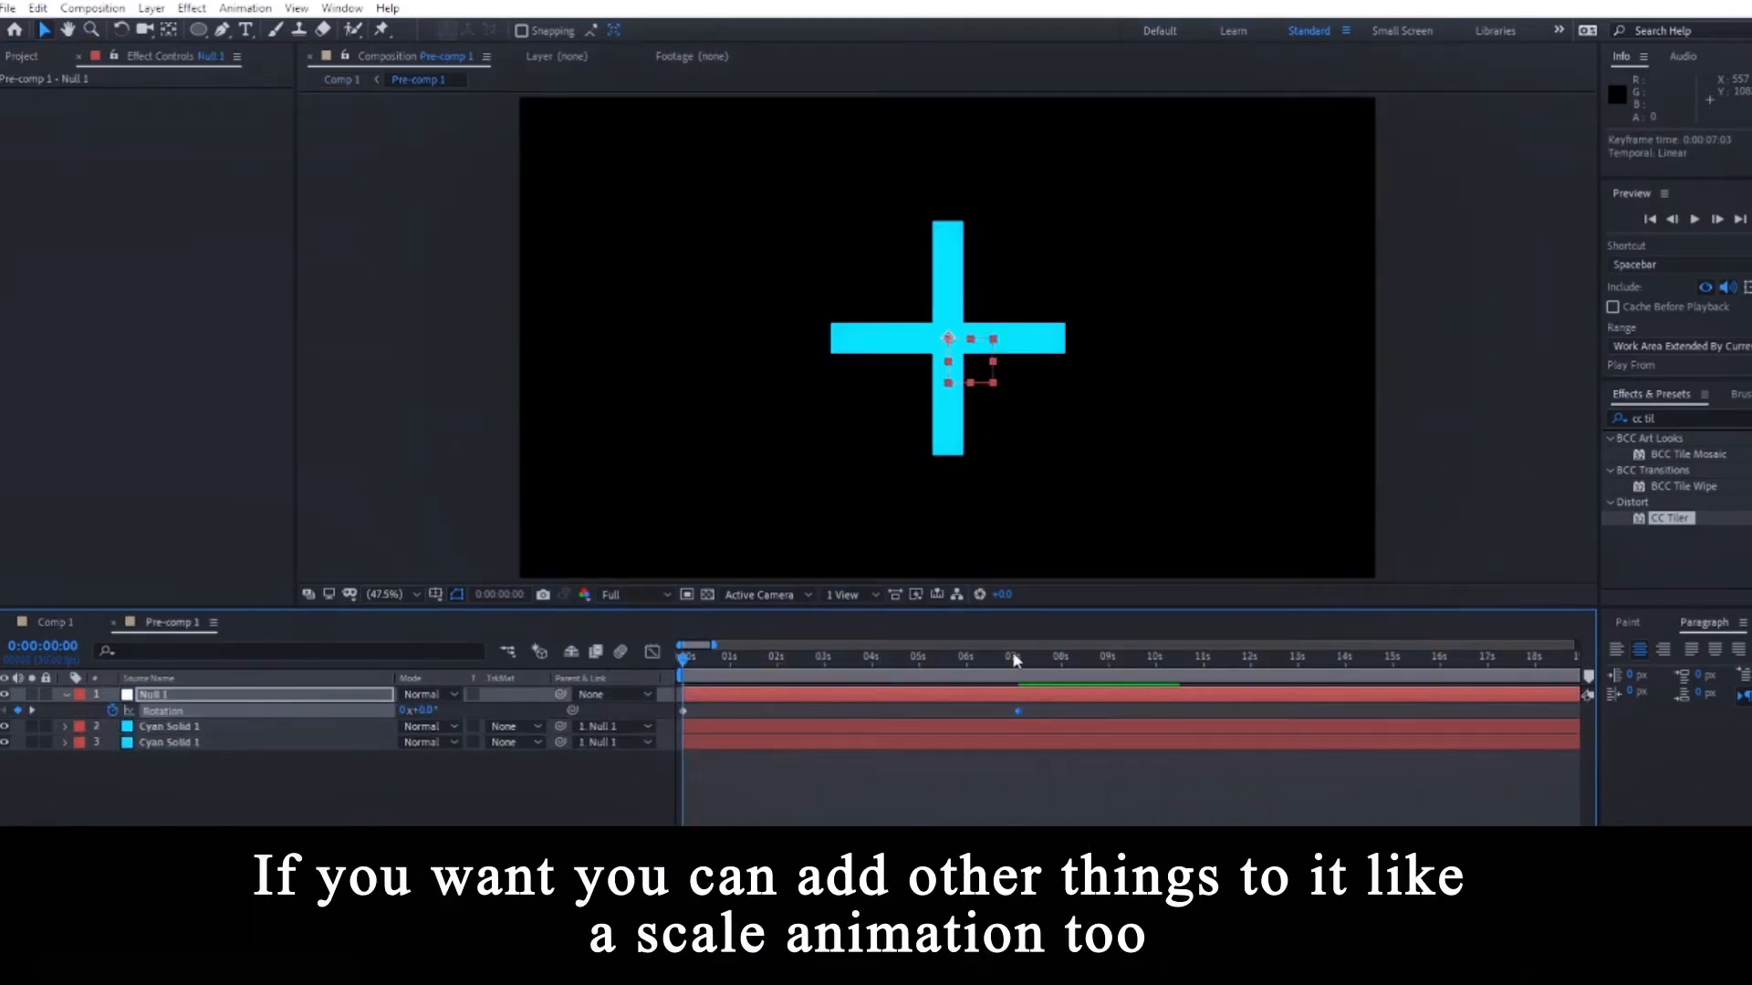
# - In Pre-comp 1, set the null's end rotation to 5x+133°, move that keyframe to 0:00:18:09, and preview the spin
pyautogui.moveTo(1015, 657); pyautogui.dragTo(1020, 658)
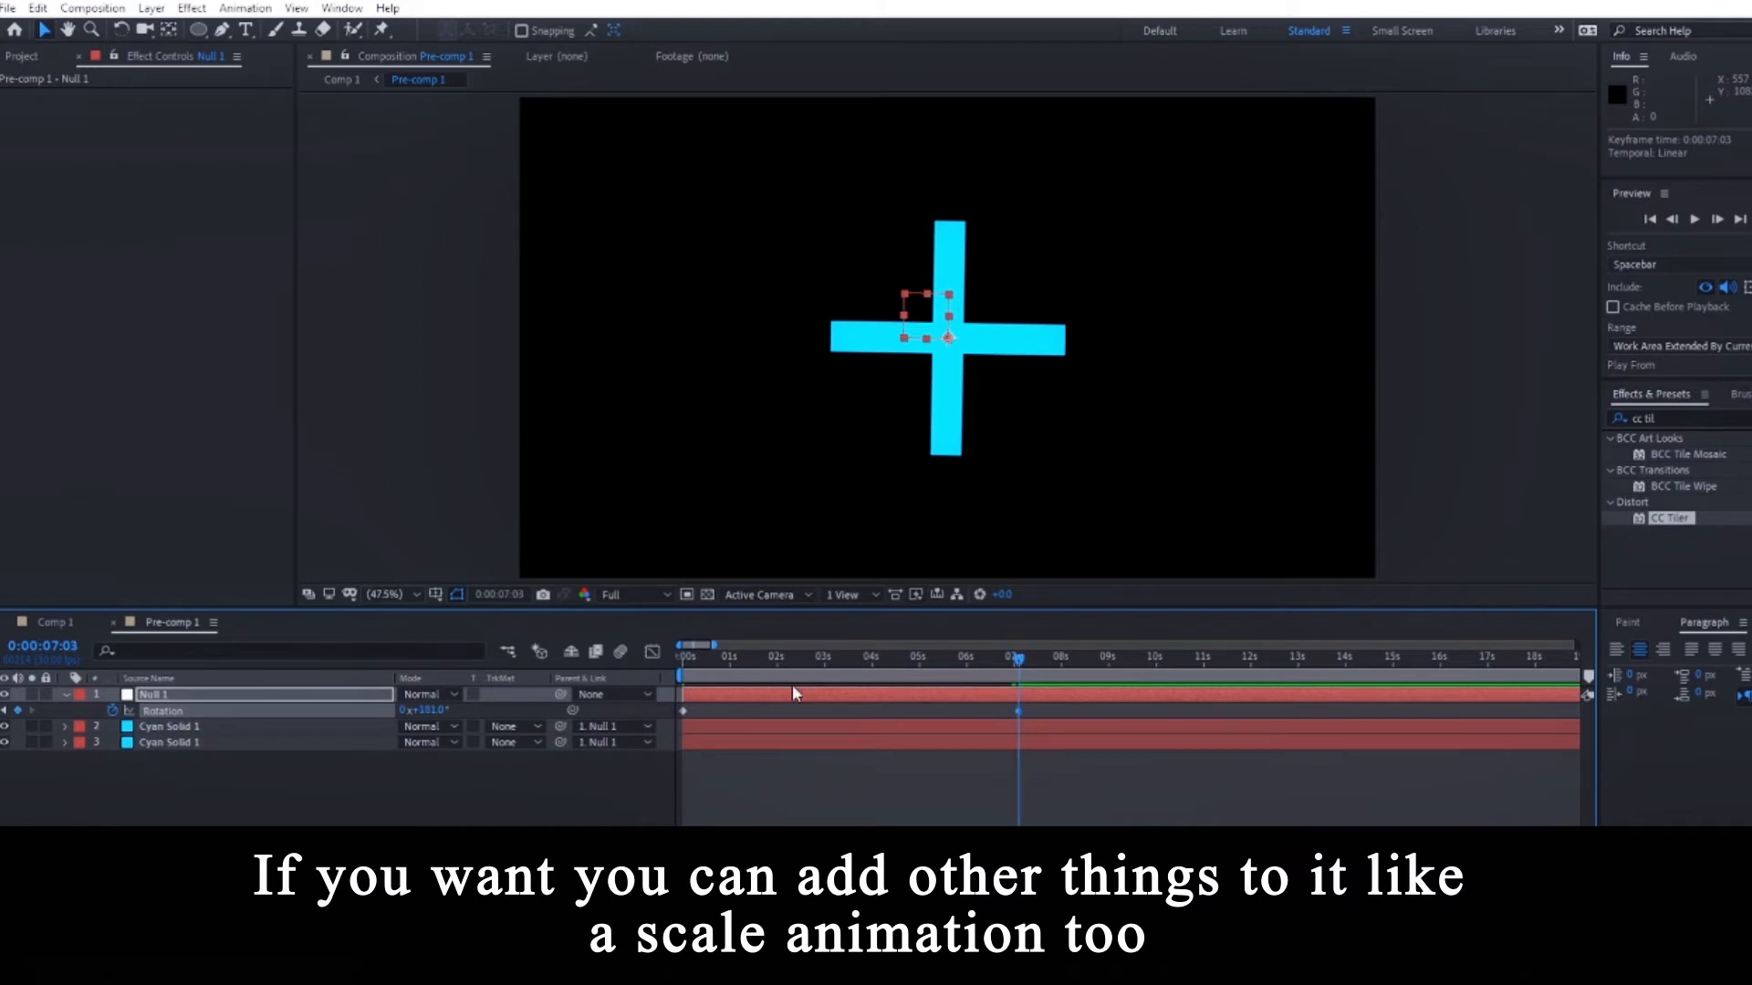
pyautogui.moveTo(434, 714); pyautogui.dragTo(554, 711)
pyautogui.moveTo(690, 718); pyautogui.dragTo(737, 719)
pyautogui.click(404, 712)
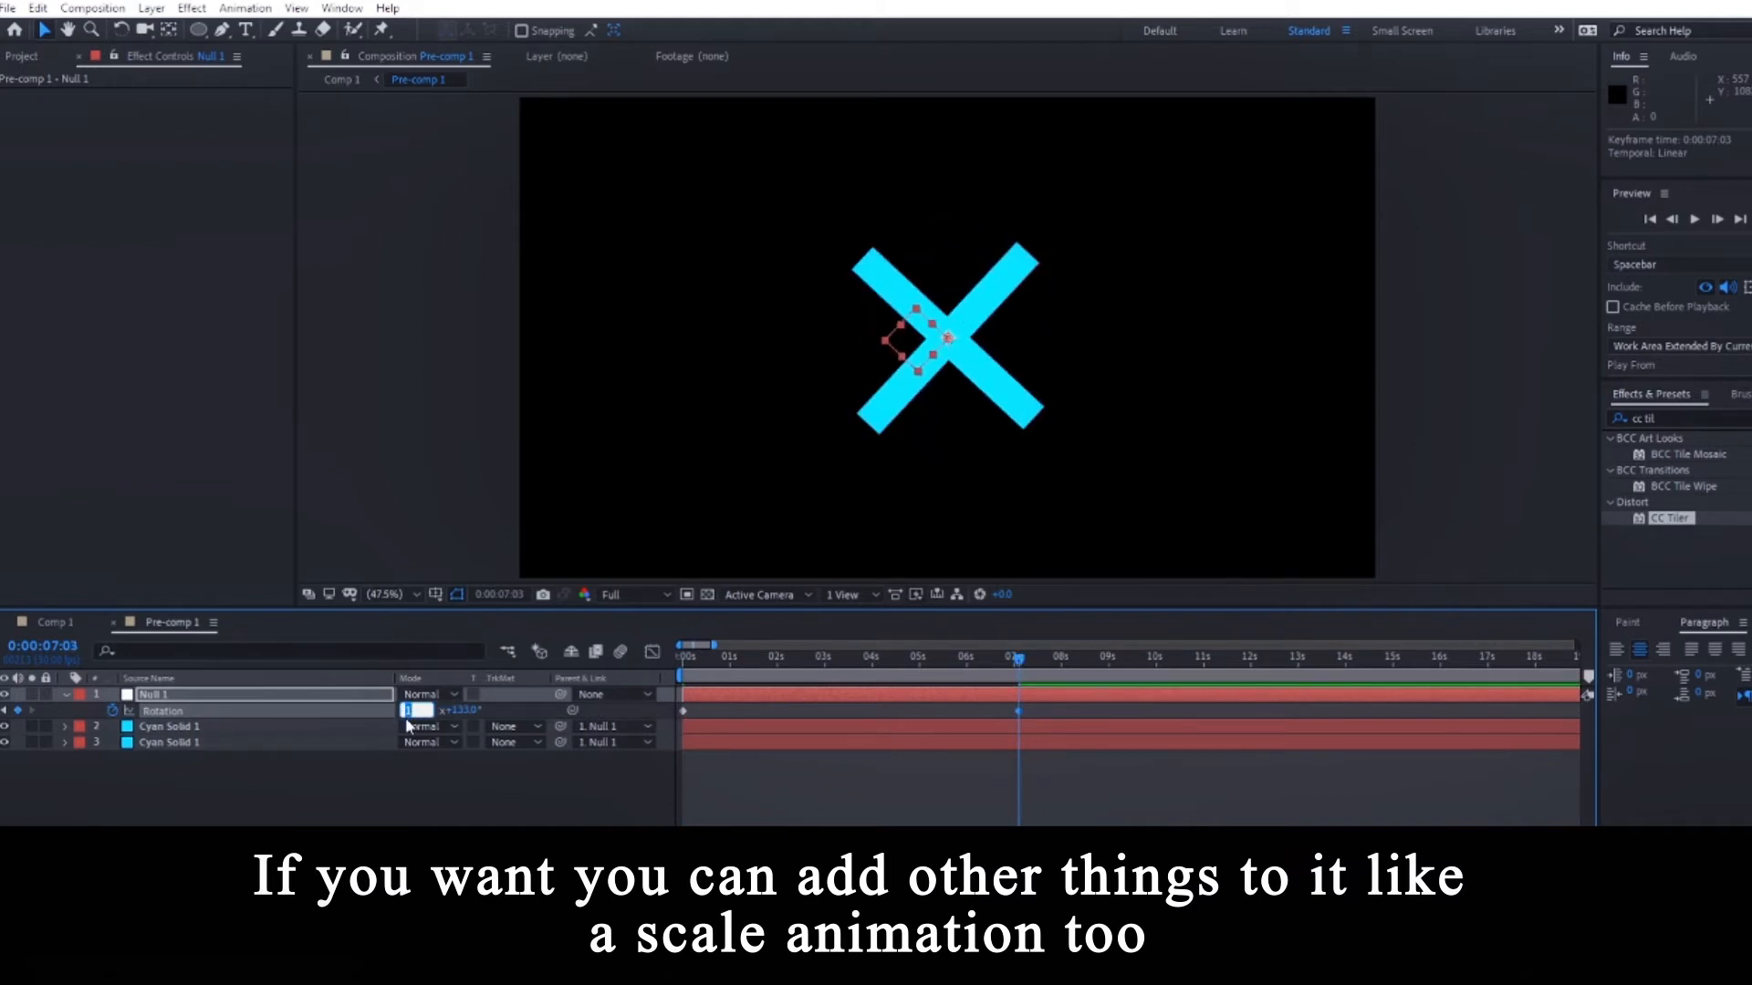
pyautogui.moveTo(1018, 711); pyautogui.dragTo(1548, 711)
pyautogui.press('Home')
pyautogui.press('space')
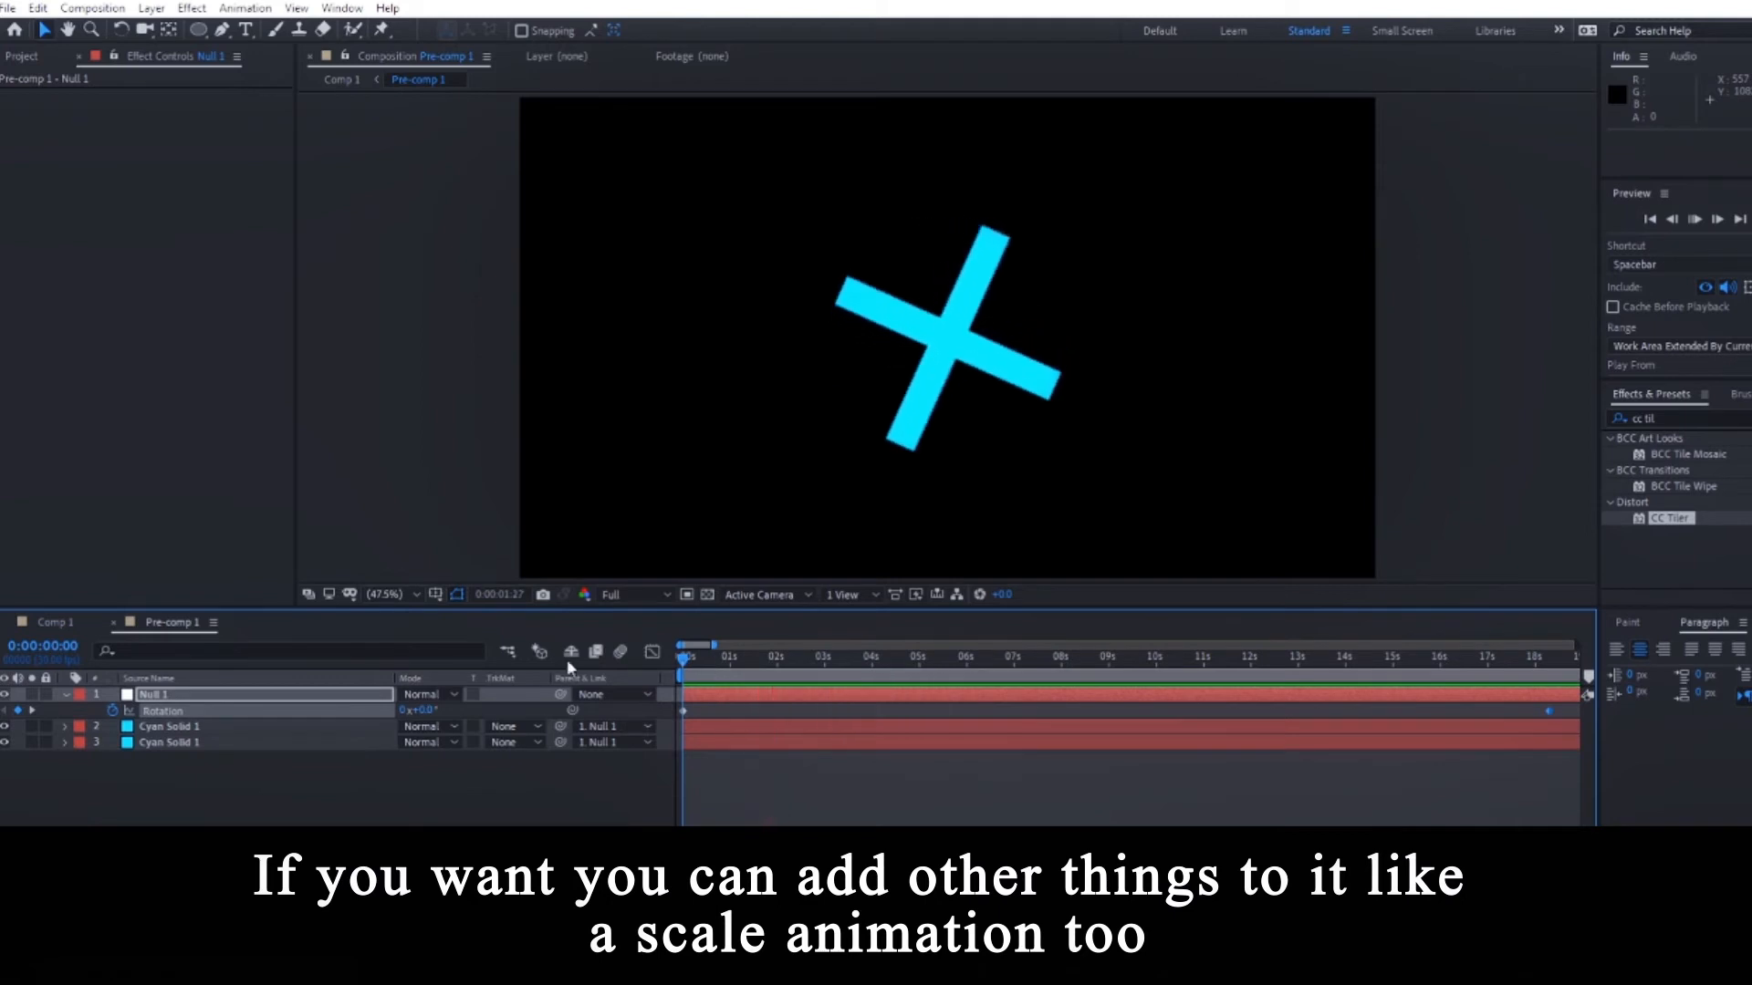
pyautogui.press('space')
# - Enable motion blur for the null and both cyan solids in Pre-comp 1
pyautogui.press('F4')
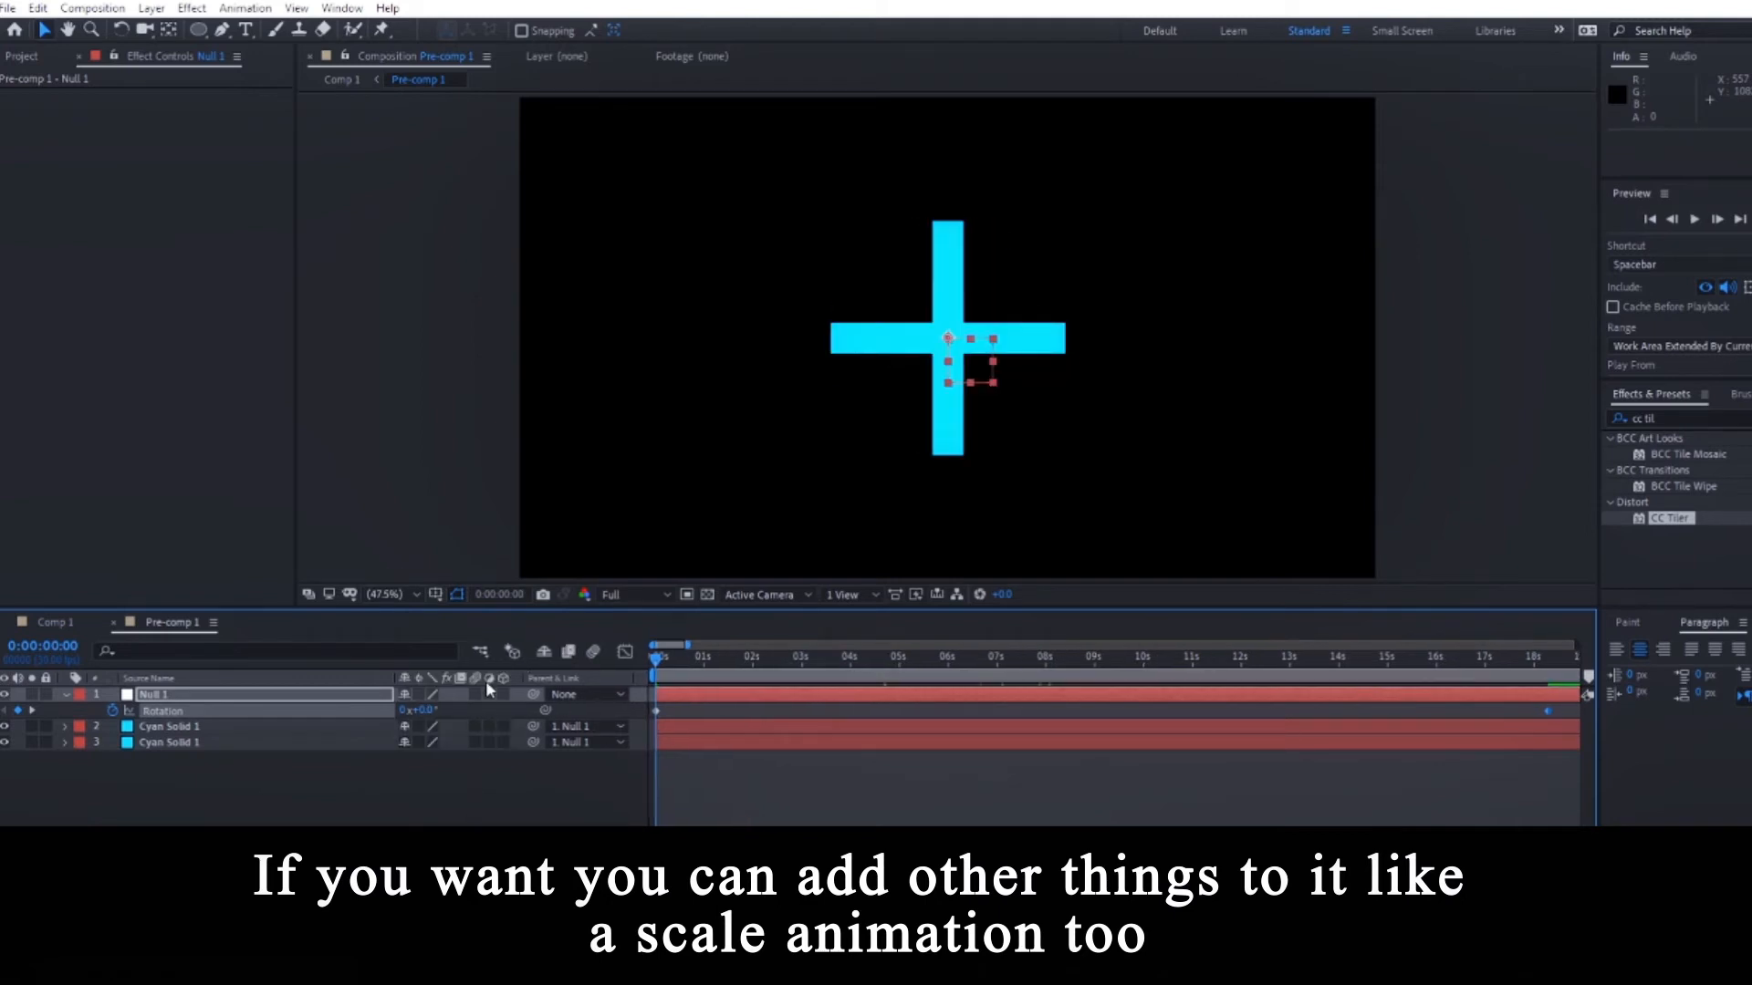
pyautogui.click(467, 819)
pyautogui.press('space')
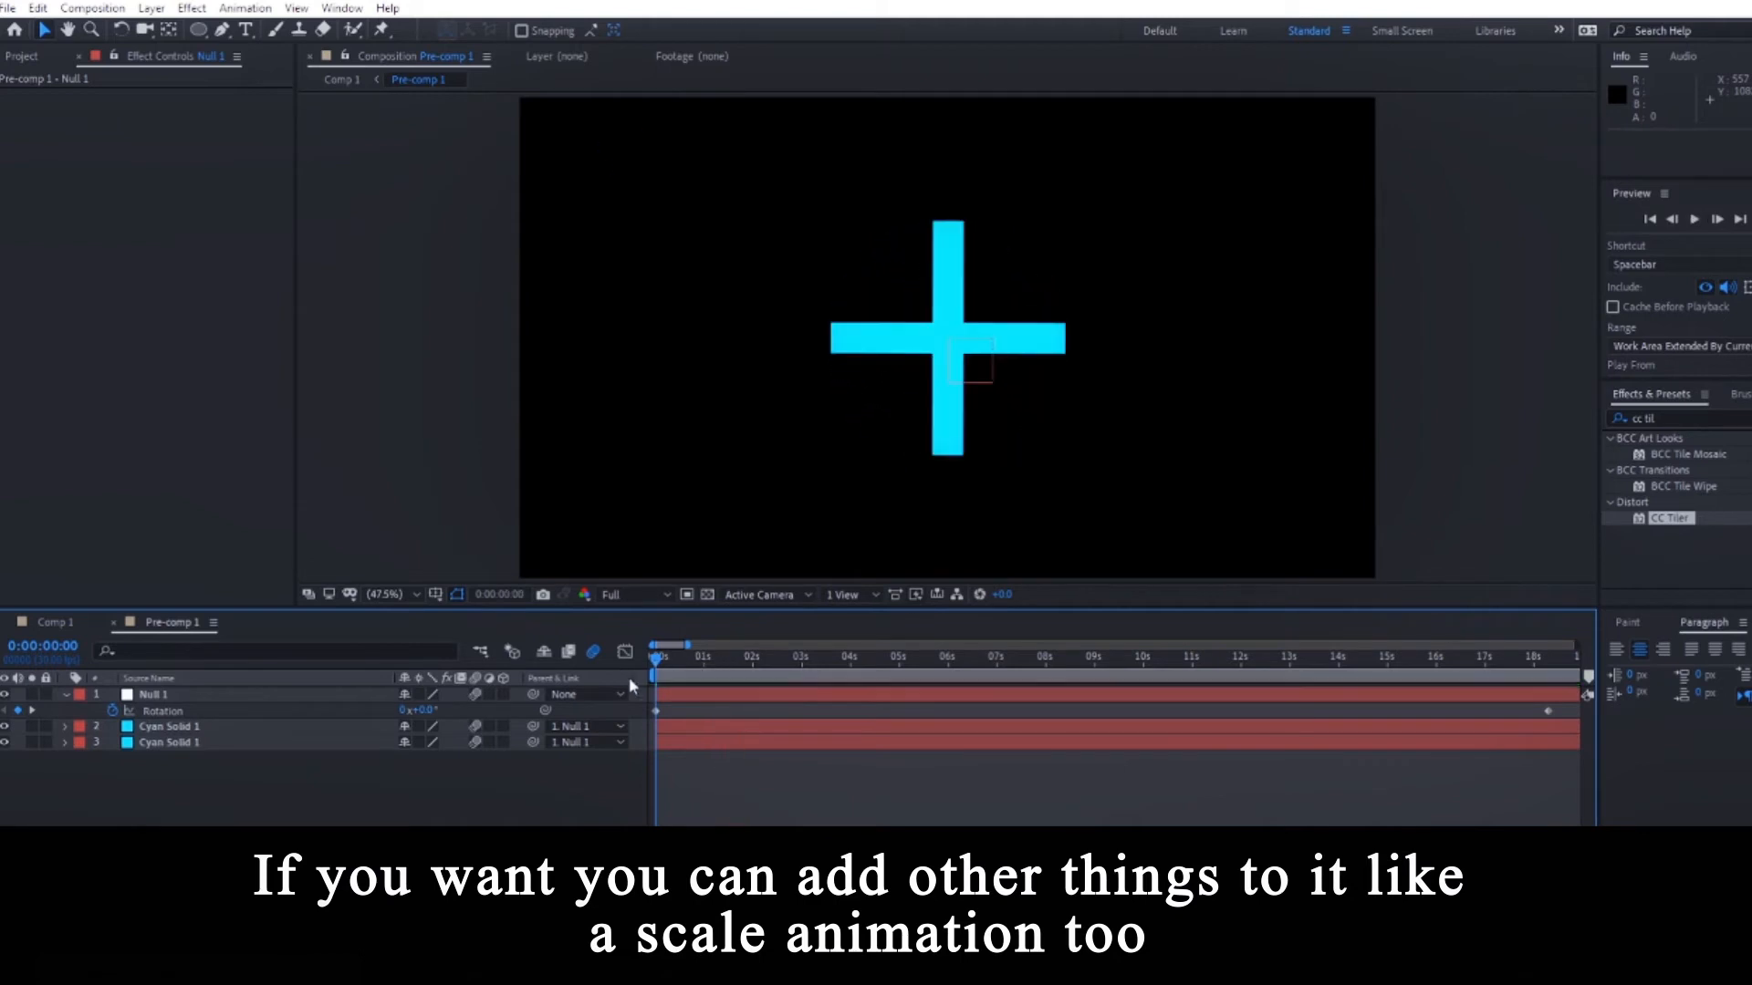
# - Keyframe the null's scale at the start, 0:00:07:20 and 0:00:18:09, and shift the middle keyframe slightly toward the end
pyautogui.click(682, 704)
pyautogui.press('s')
pyautogui.click(114, 710)
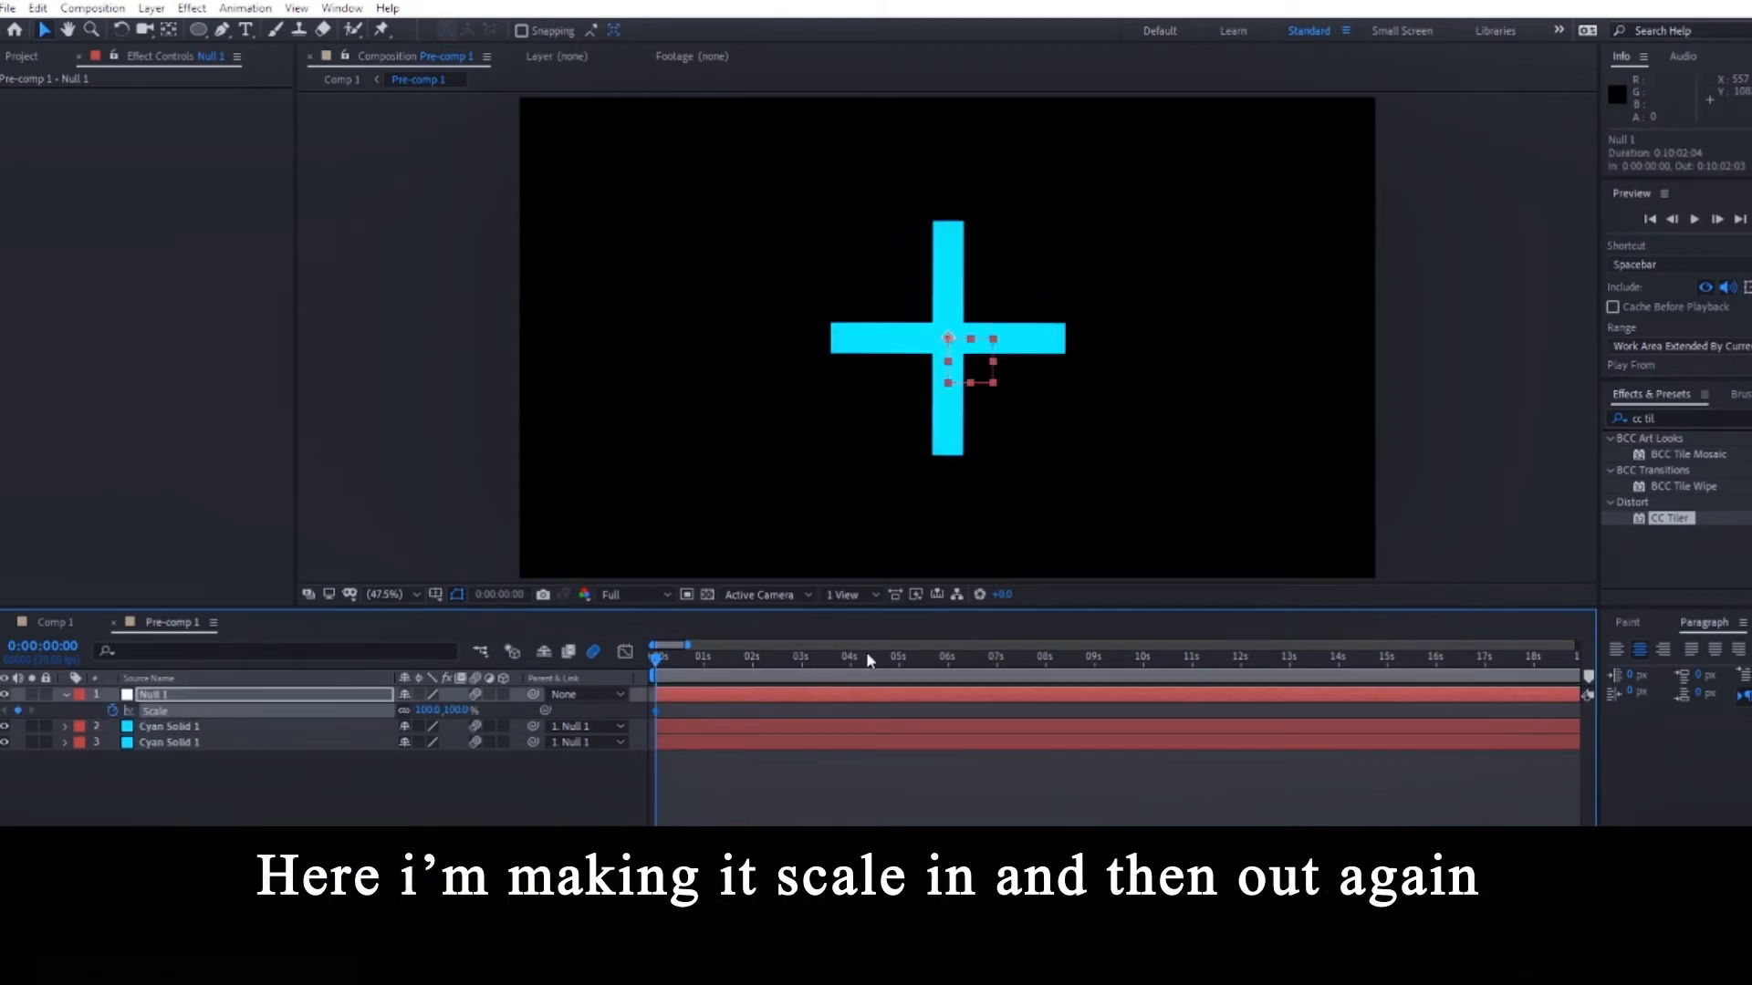
pyautogui.press('u')
pyautogui.press('u')
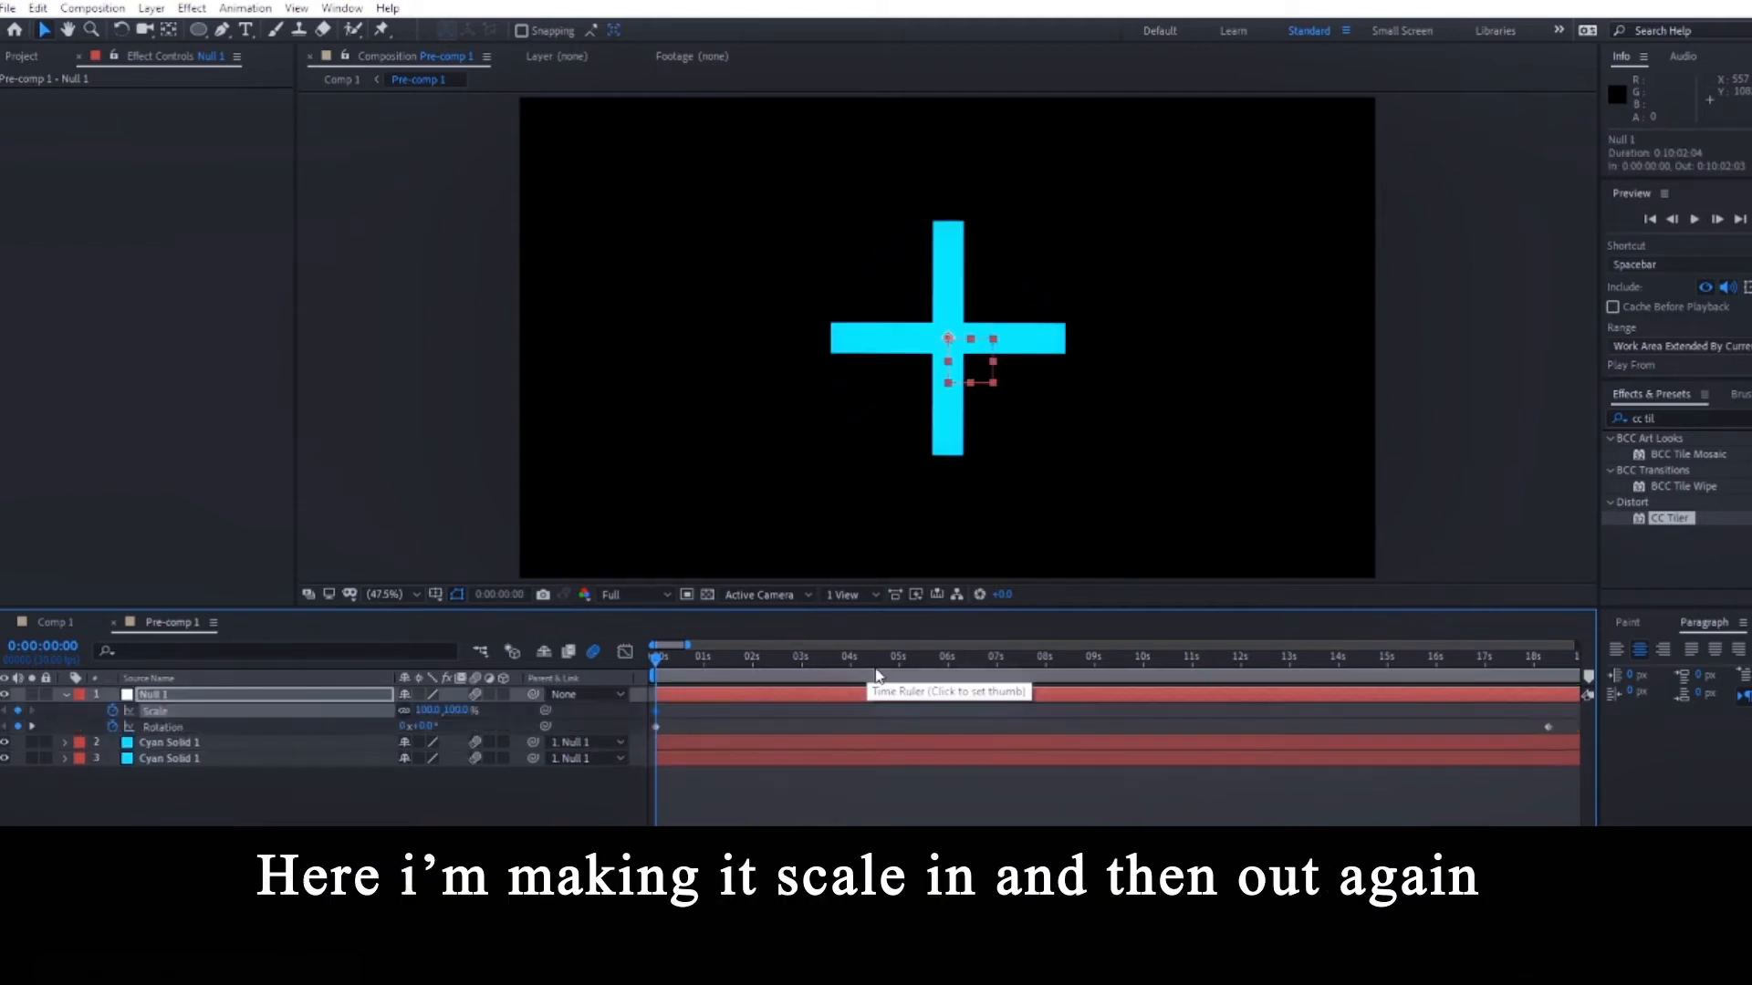
pyautogui.moveTo(893, 669); pyautogui.dragTo(1029, 660)
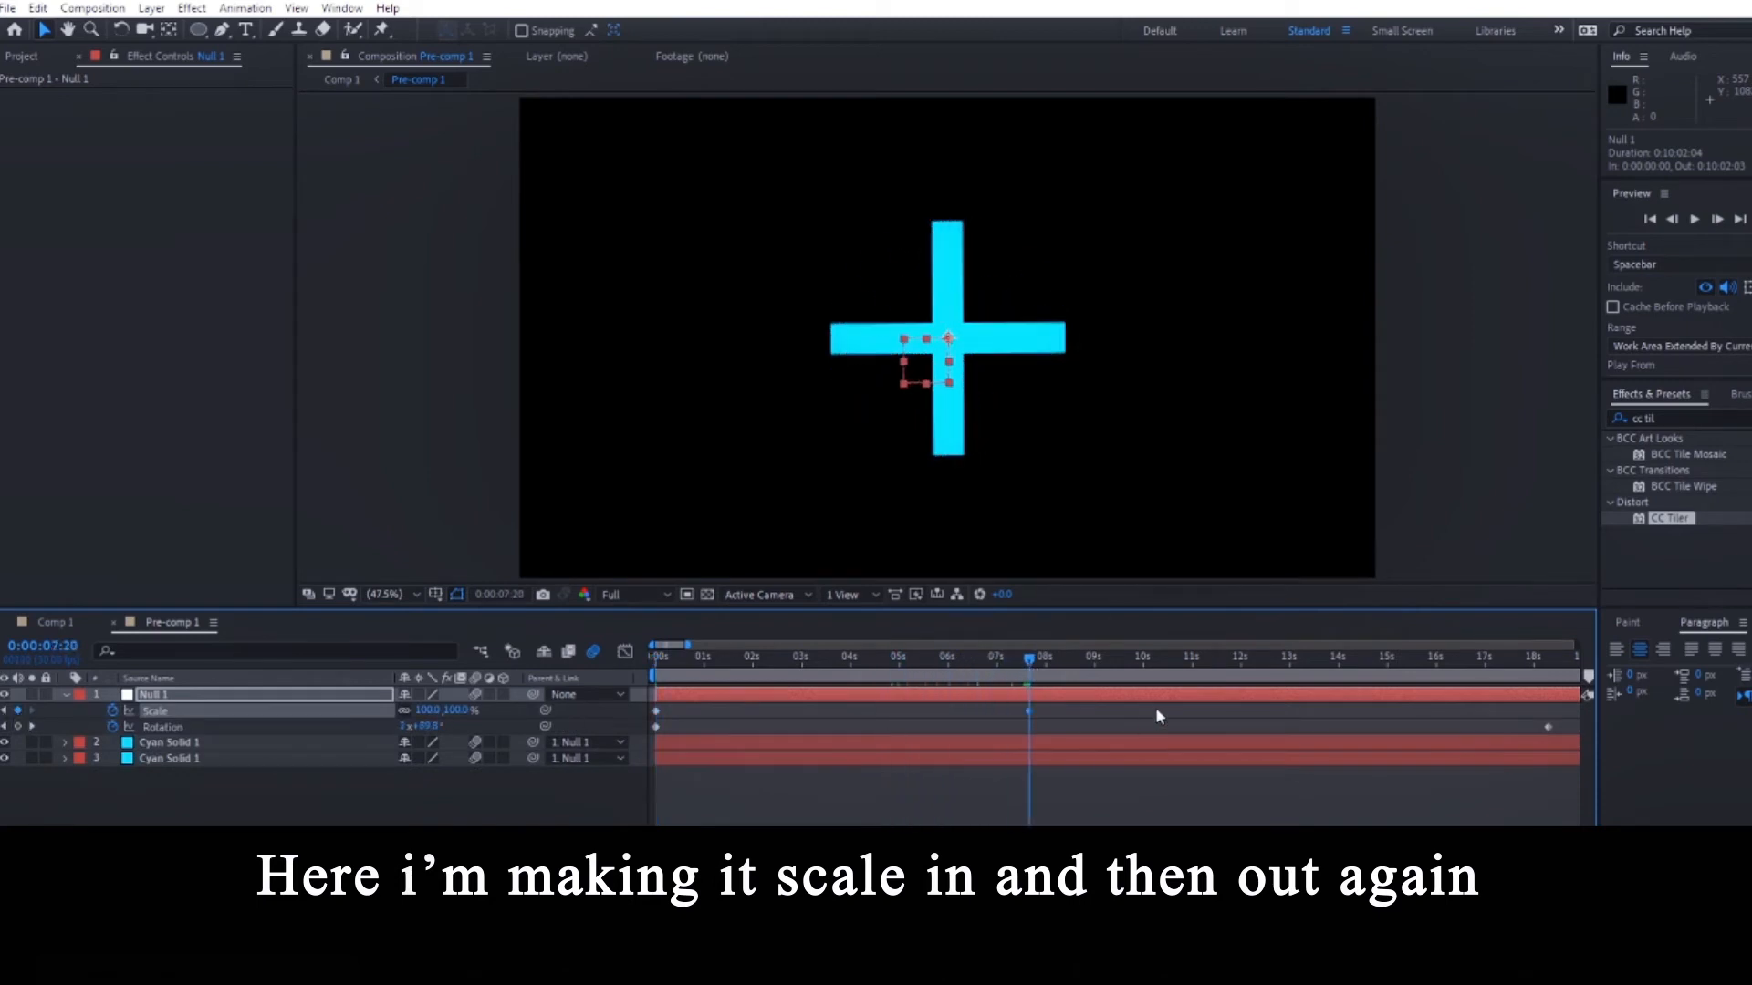
pyautogui.moveTo(1063, 681); pyautogui.dragTo(1547, 687)
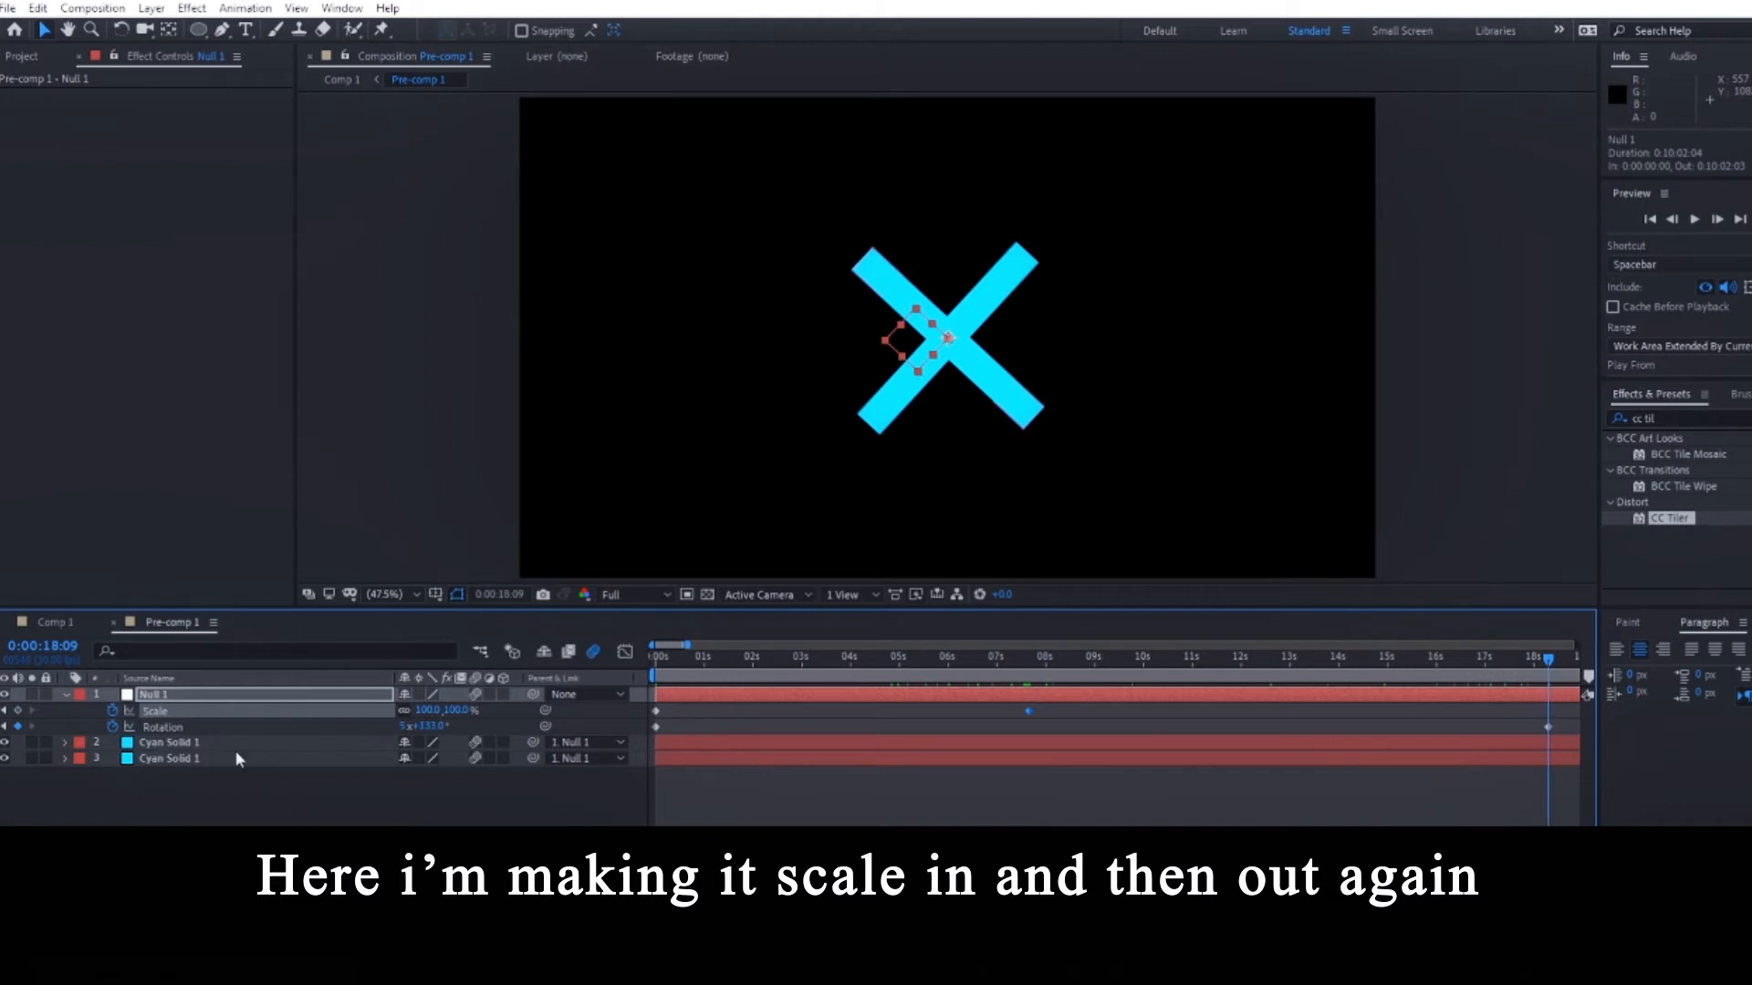
pyautogui.click(18, 711)
pyautogui.moveTo(1029, 712); pyautogui.dragTo(1058, 713)
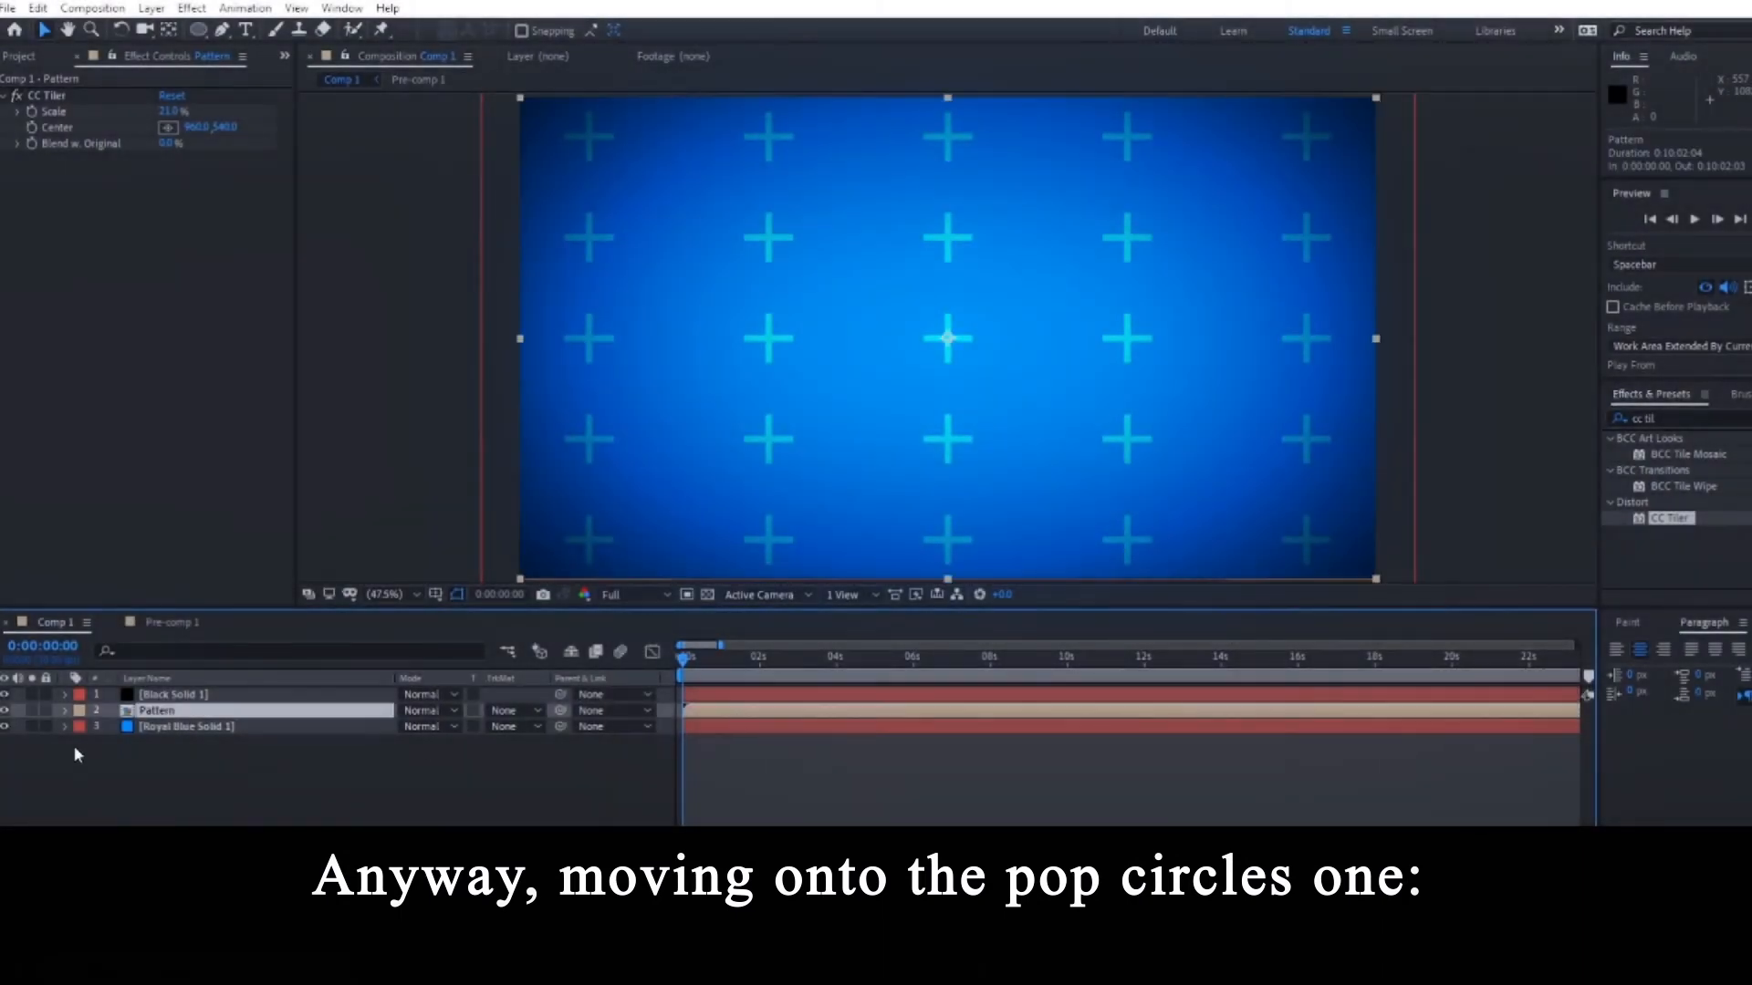
# - Hide the Pattern layer in Comp 1 and create a soloed shape layer above the other layers
pyautogui.click(4, 710)
pyautogui.rightClick(378, 776)
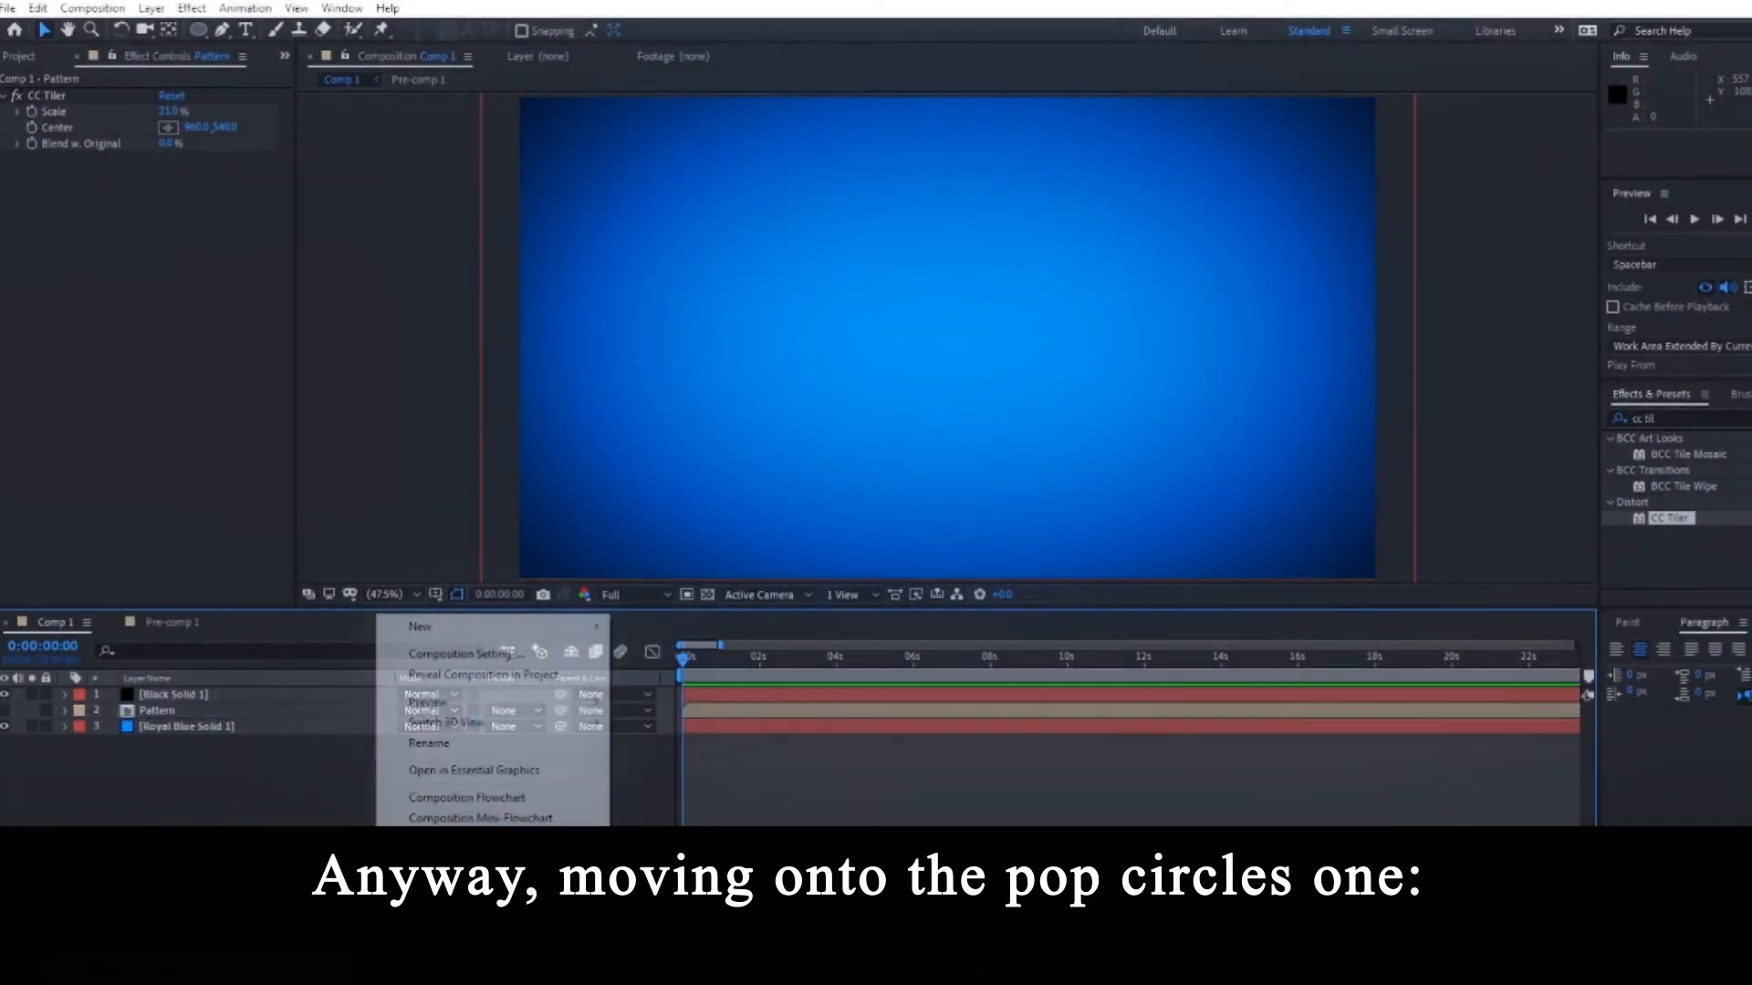
pyautogui.moveTo(450, 626)
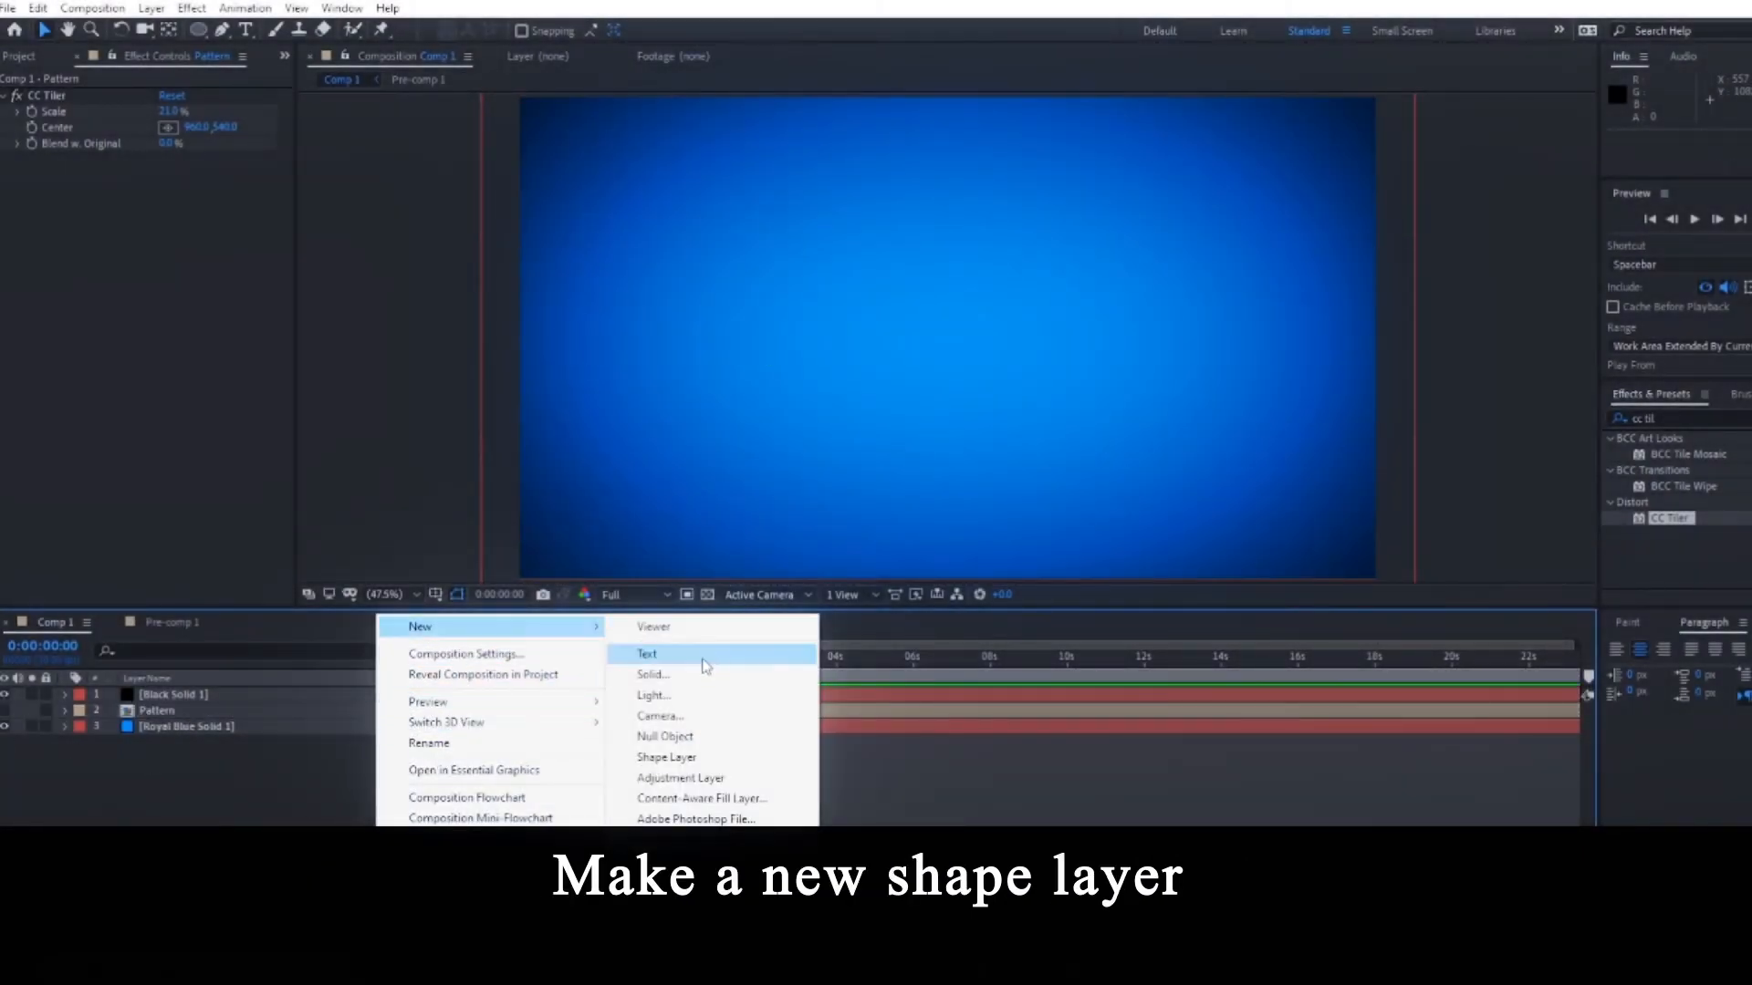
pyautogui.click(152, 9)
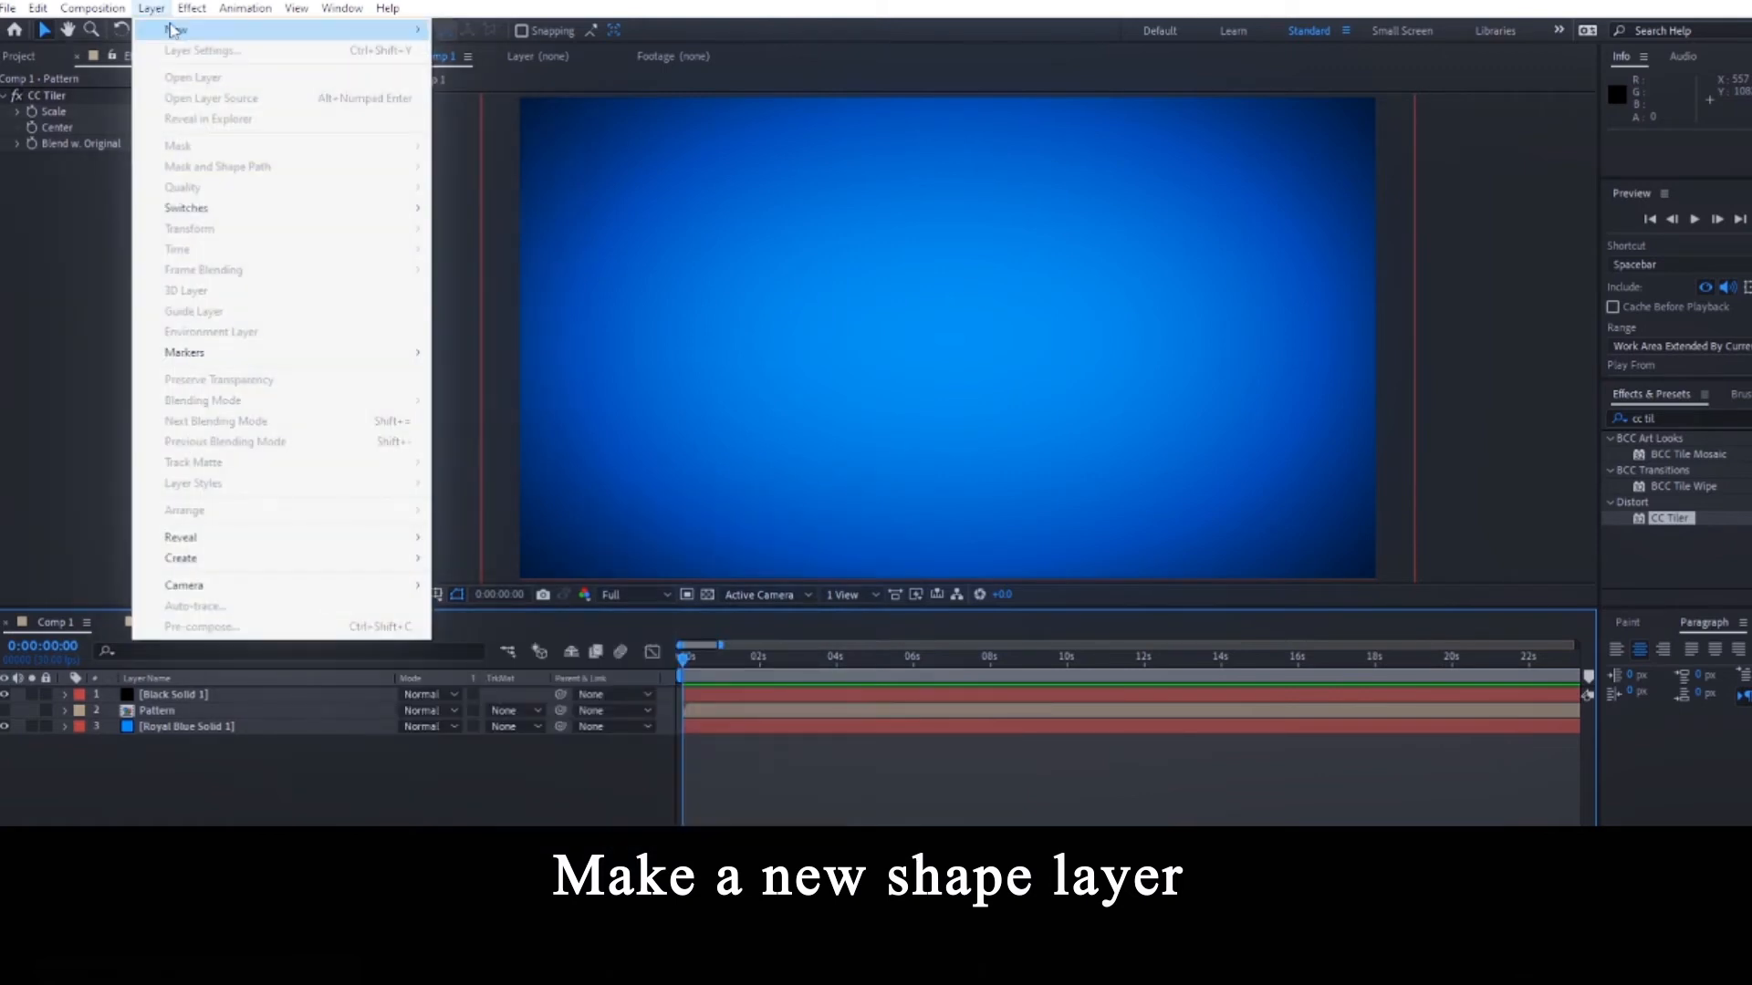
pyautogui.moveTo(182, 29)
pyautogui.click(508, 133)
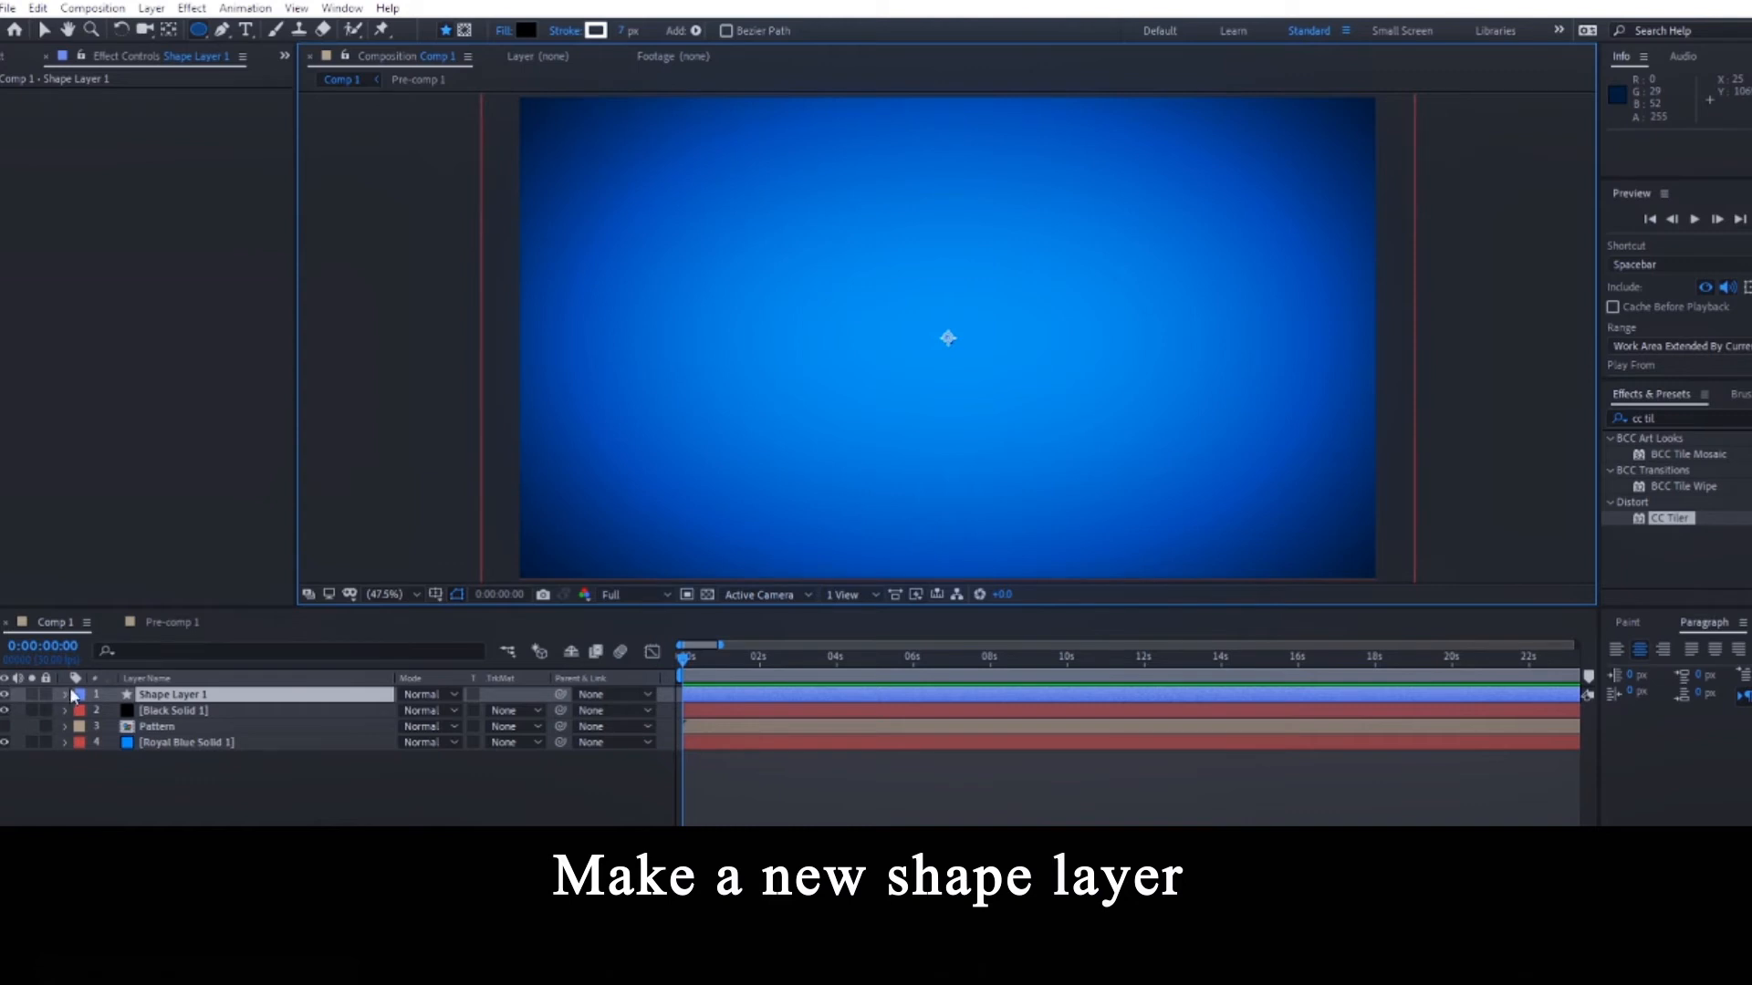
pyautogui.click(32, 695)
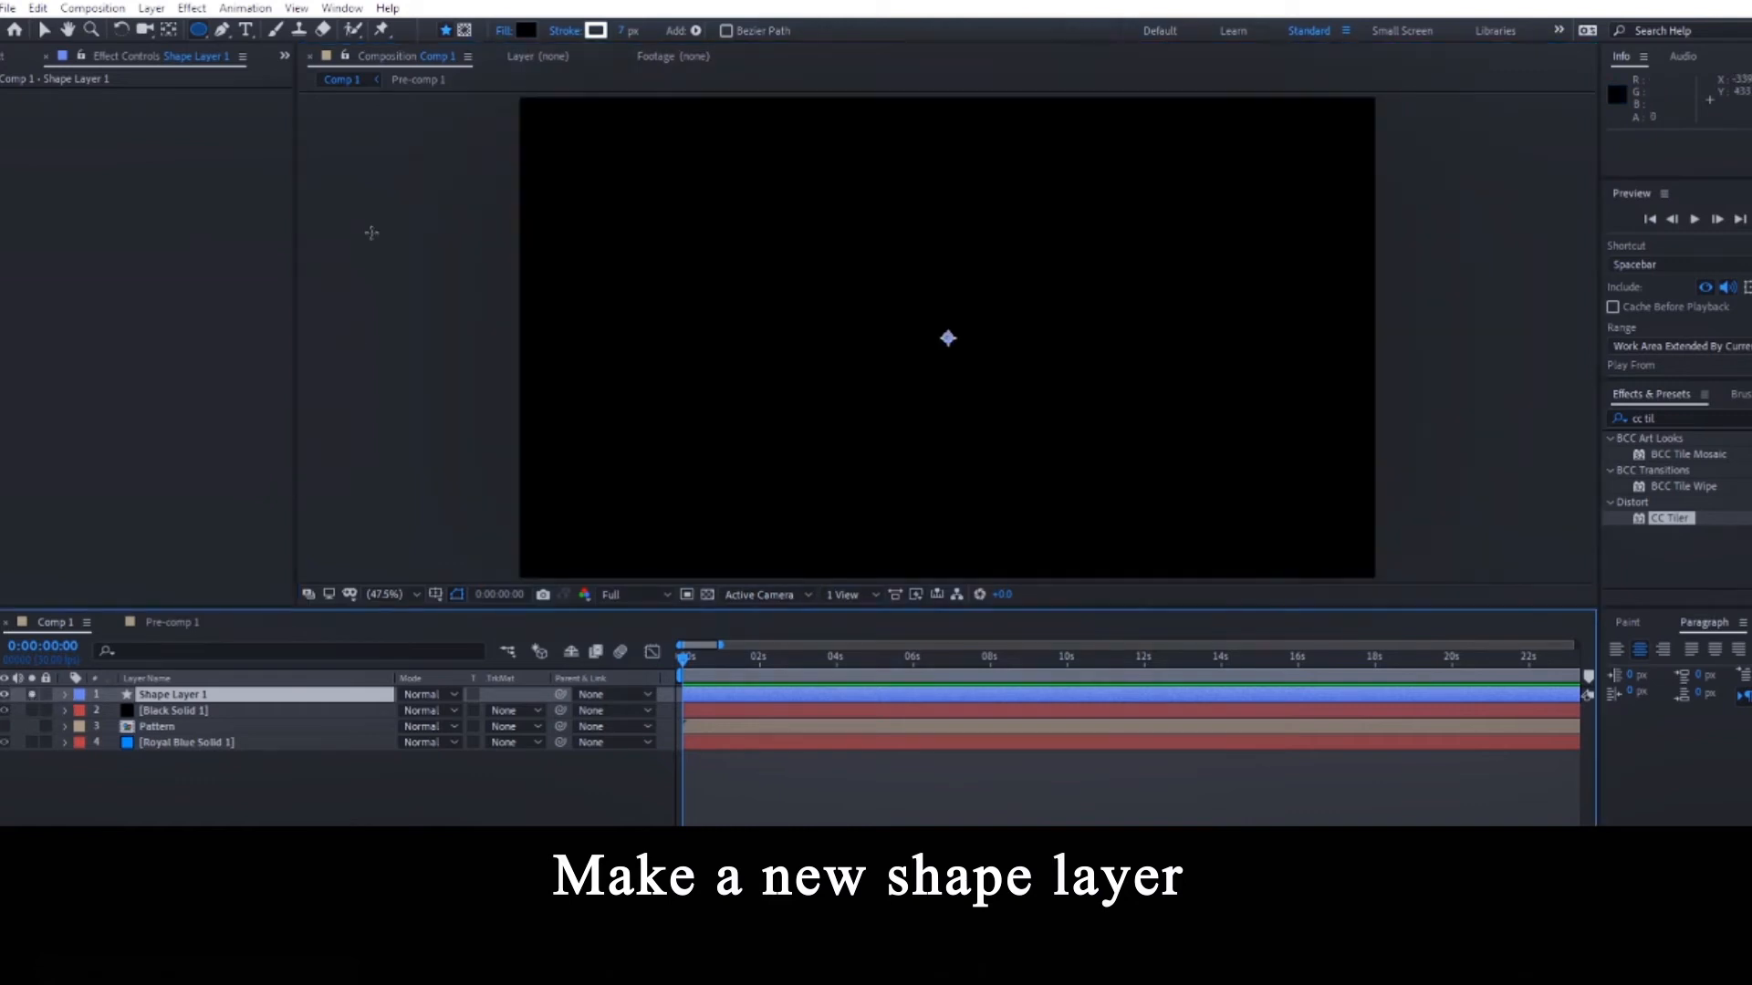
# - Draw a circle about 513 px in diameter on the shape layer with the Ellipse tool and move it near the frame's centre
pyautogui.click(198, 30)
pyautogui.click(255, 77)
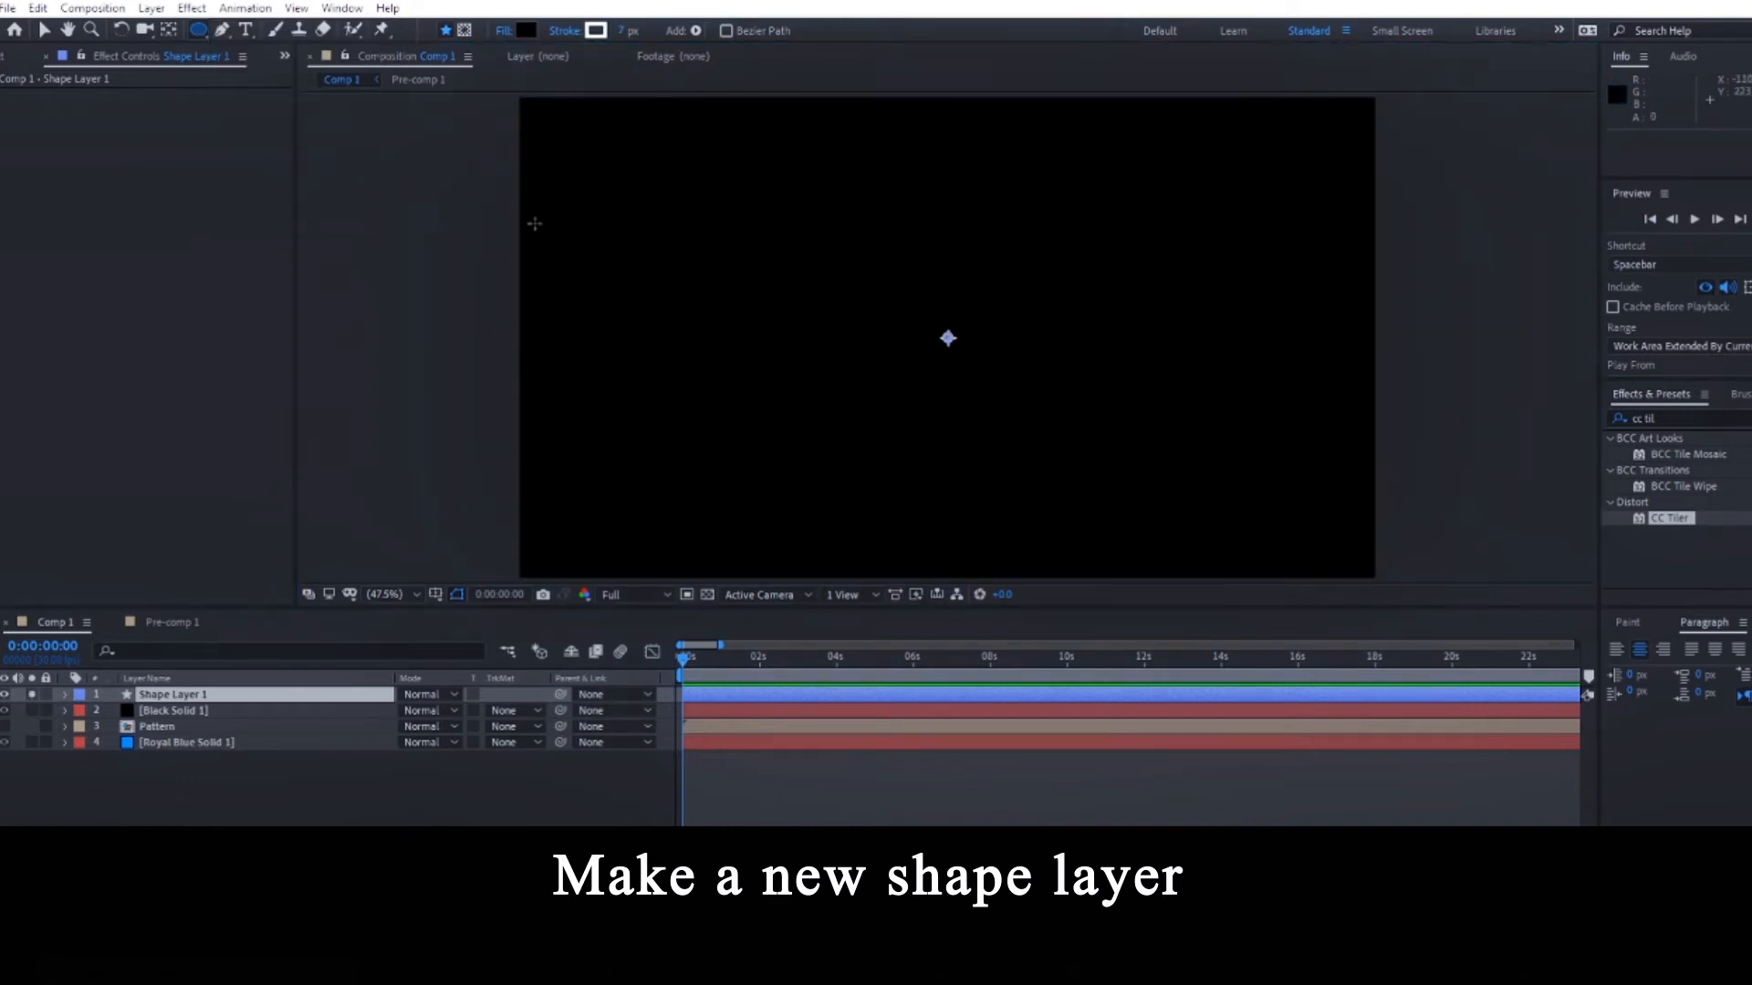
pyautogui.moveTo(880, 277); pyautogui.dragTo(1113, 487)
pyautogui.click(43, 30)
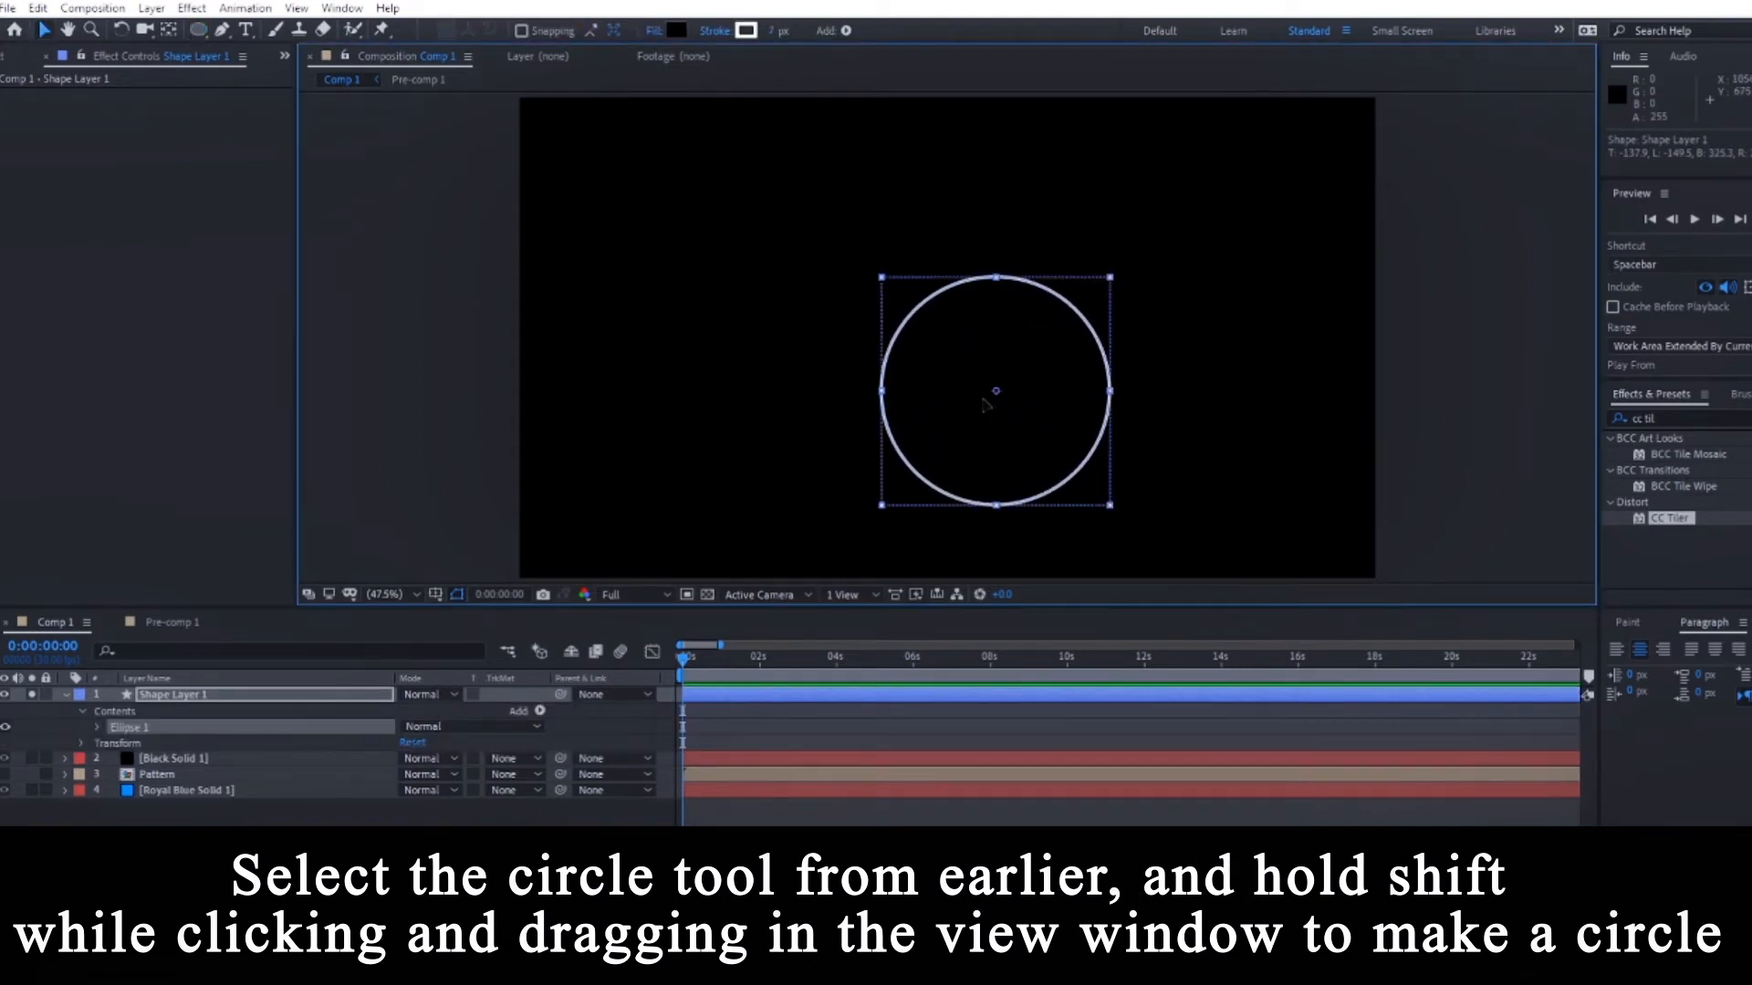
pyautogui.moveTo(990, 405); pyautogui.dragTo(927, 373)
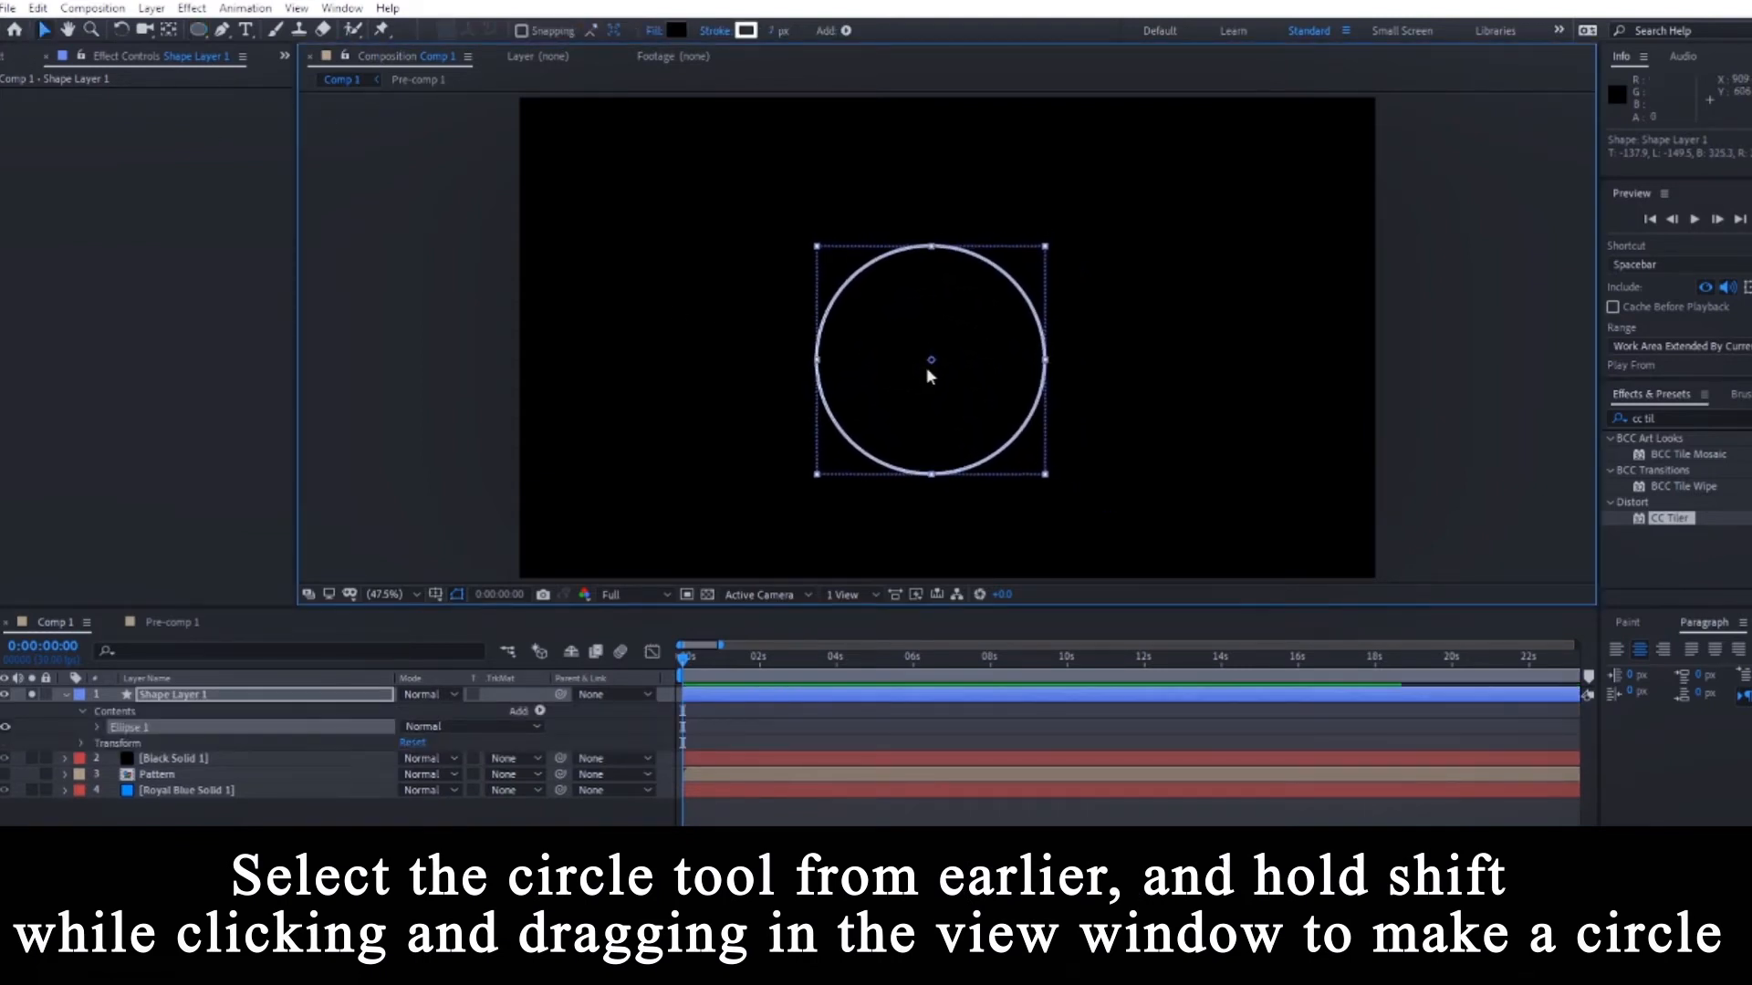
# - Move the shape layer's anchor point to the middle of the circle
pyautogui.click(168, 32)
pyautogui.click(757, 808)
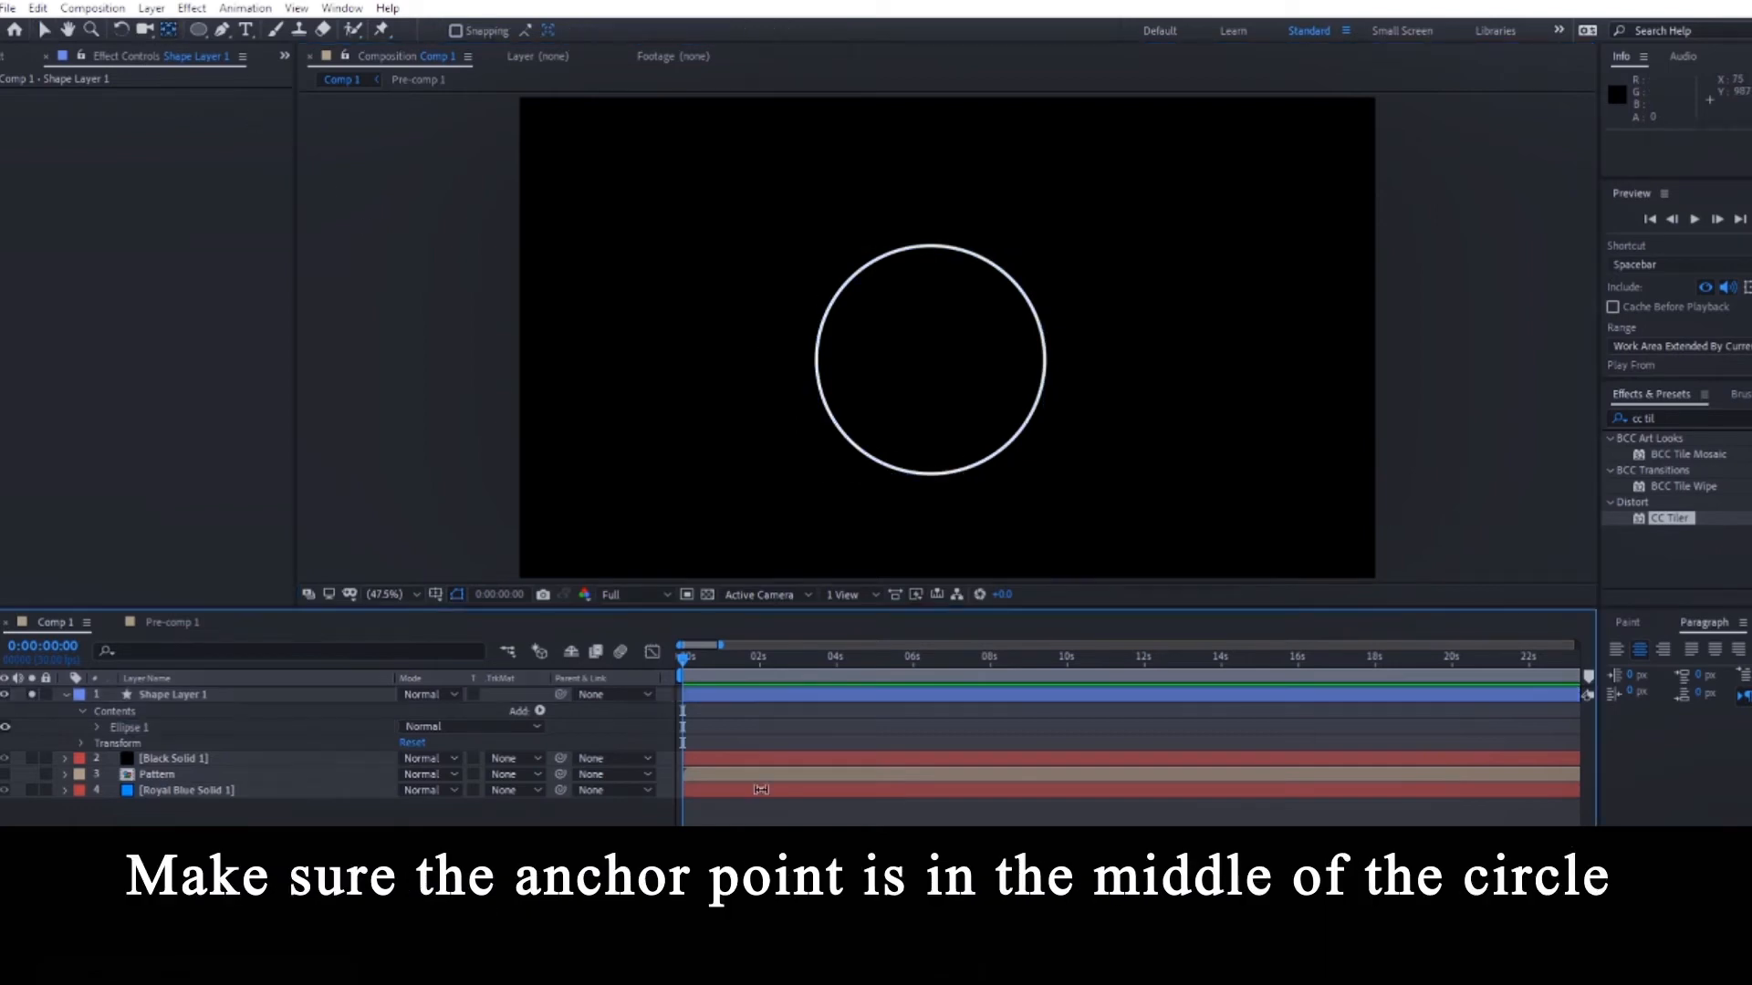
pyautogui.click(743, 695)
pyautogui.moveTo(949, 339)
pyautogui.mouseDown()
pyautogui.moveTo(931, 359)
pyautogui.moveTo(992, 359)
pyautogui.moveTo(969, 364)
pyautogui.mouseUp()
pyautogui.click(43, 30)
# - Align the circle's shape layer to the horizontal and vertical centre of the composition
pyautogui.click(1639, 626)
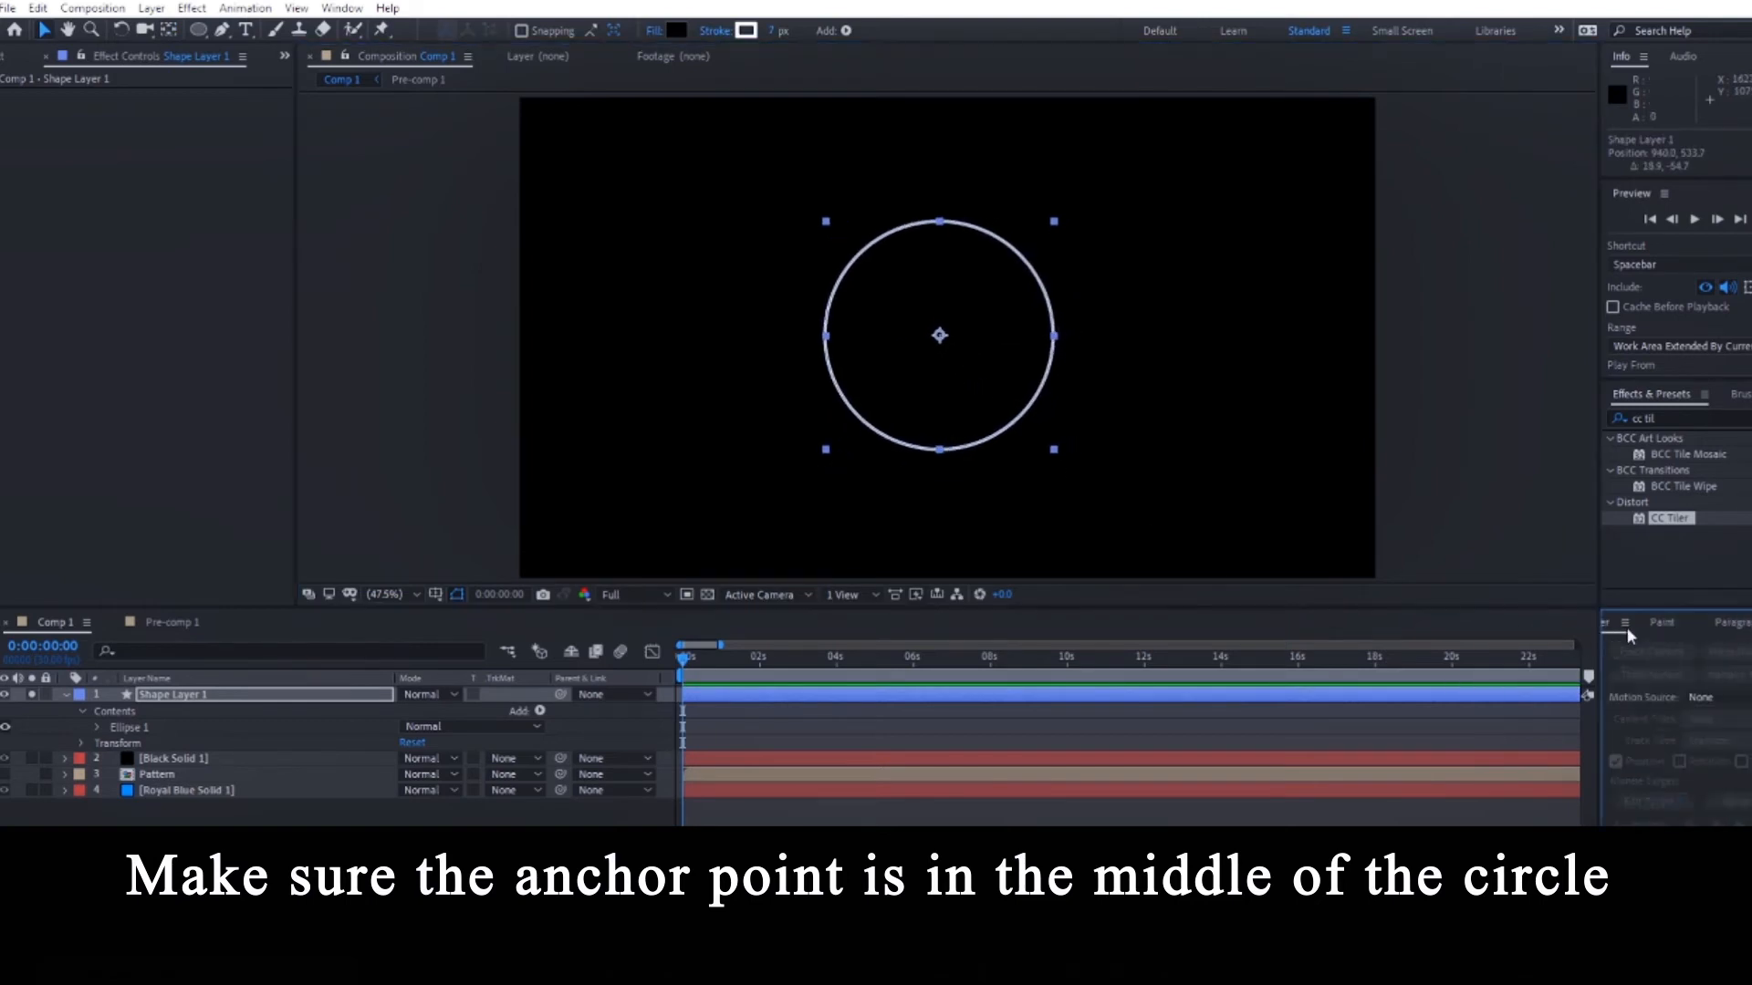
pyautogui.click(1650, 670)
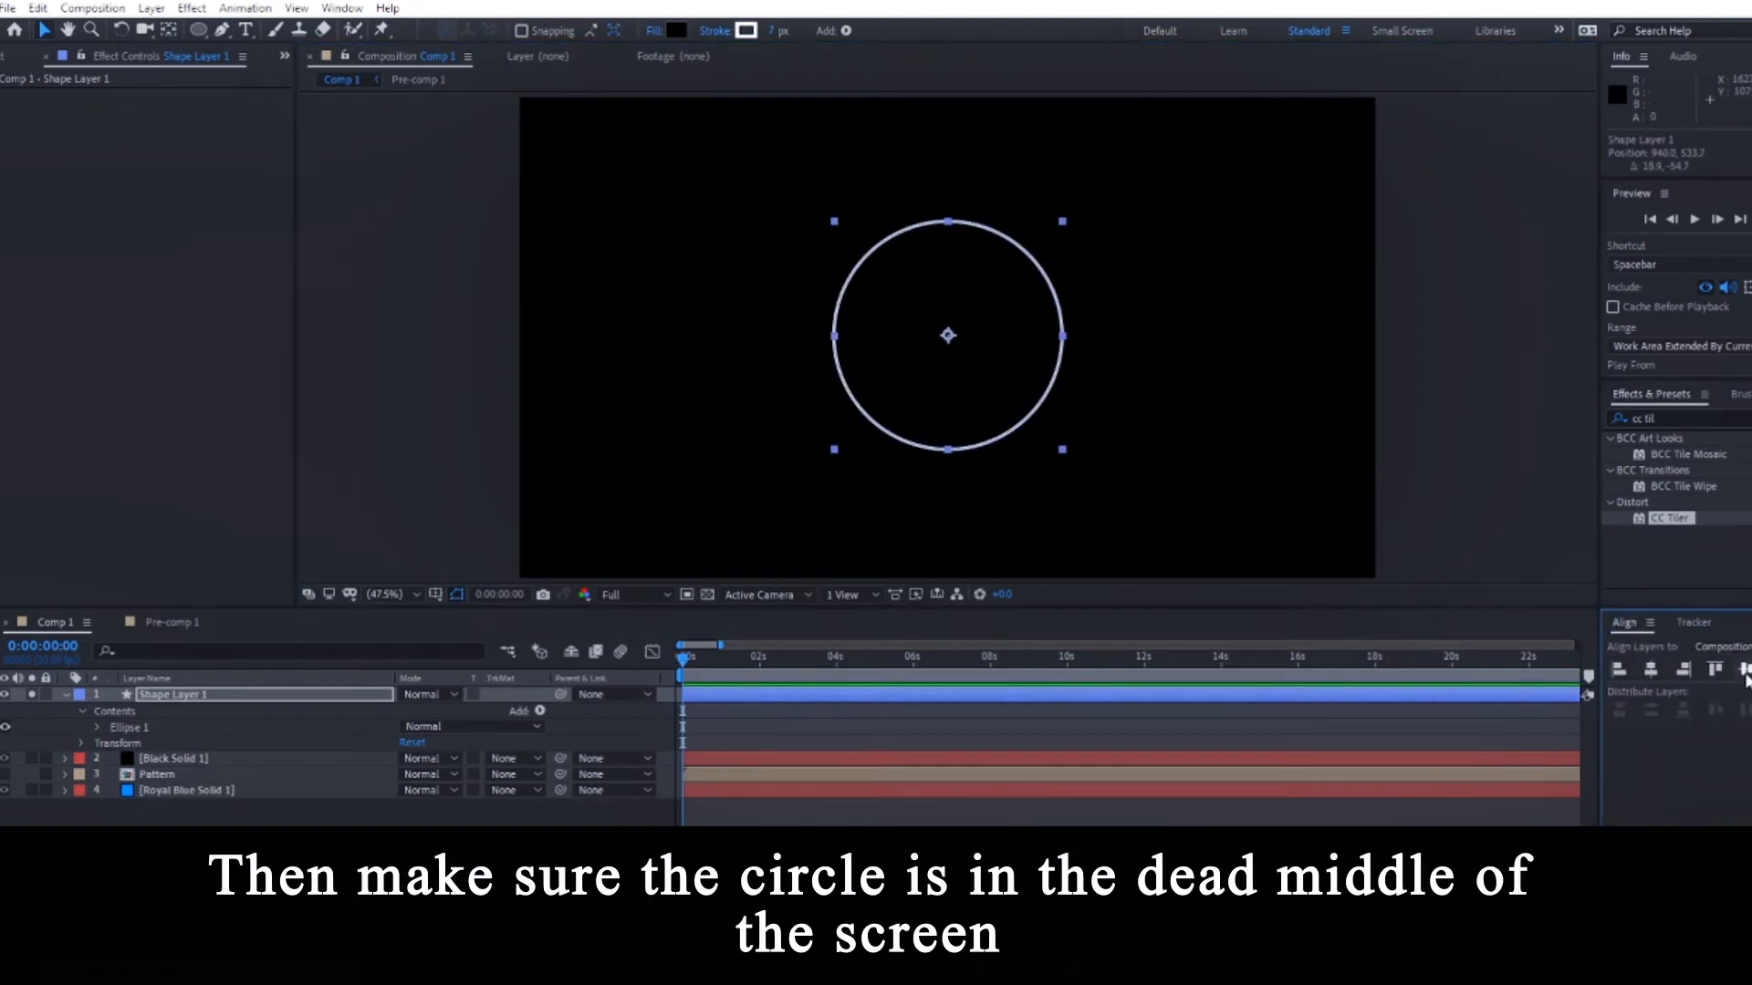
pyautogui.click(1745, 670)
pyautogui.click(699, 702)
pyautogui.click(699, 696)
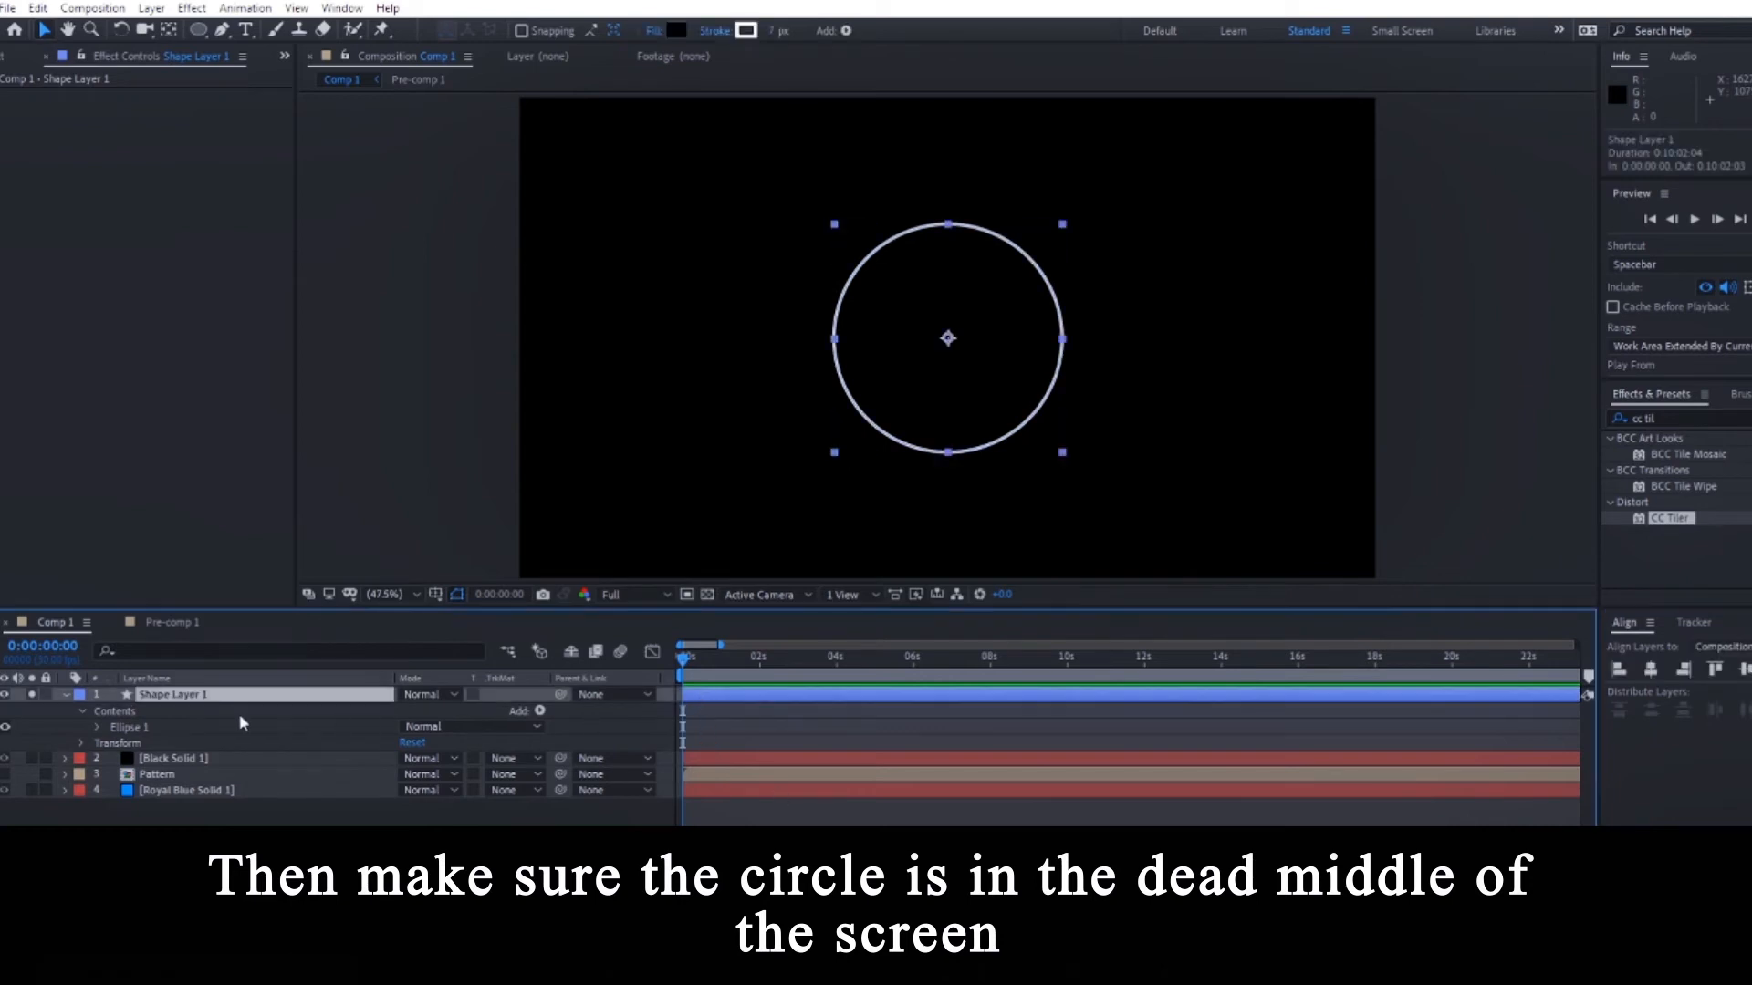
# - Set the circle's stroke width to 105 in its Stroke 1 properties
pyautogui.click(96, 726)
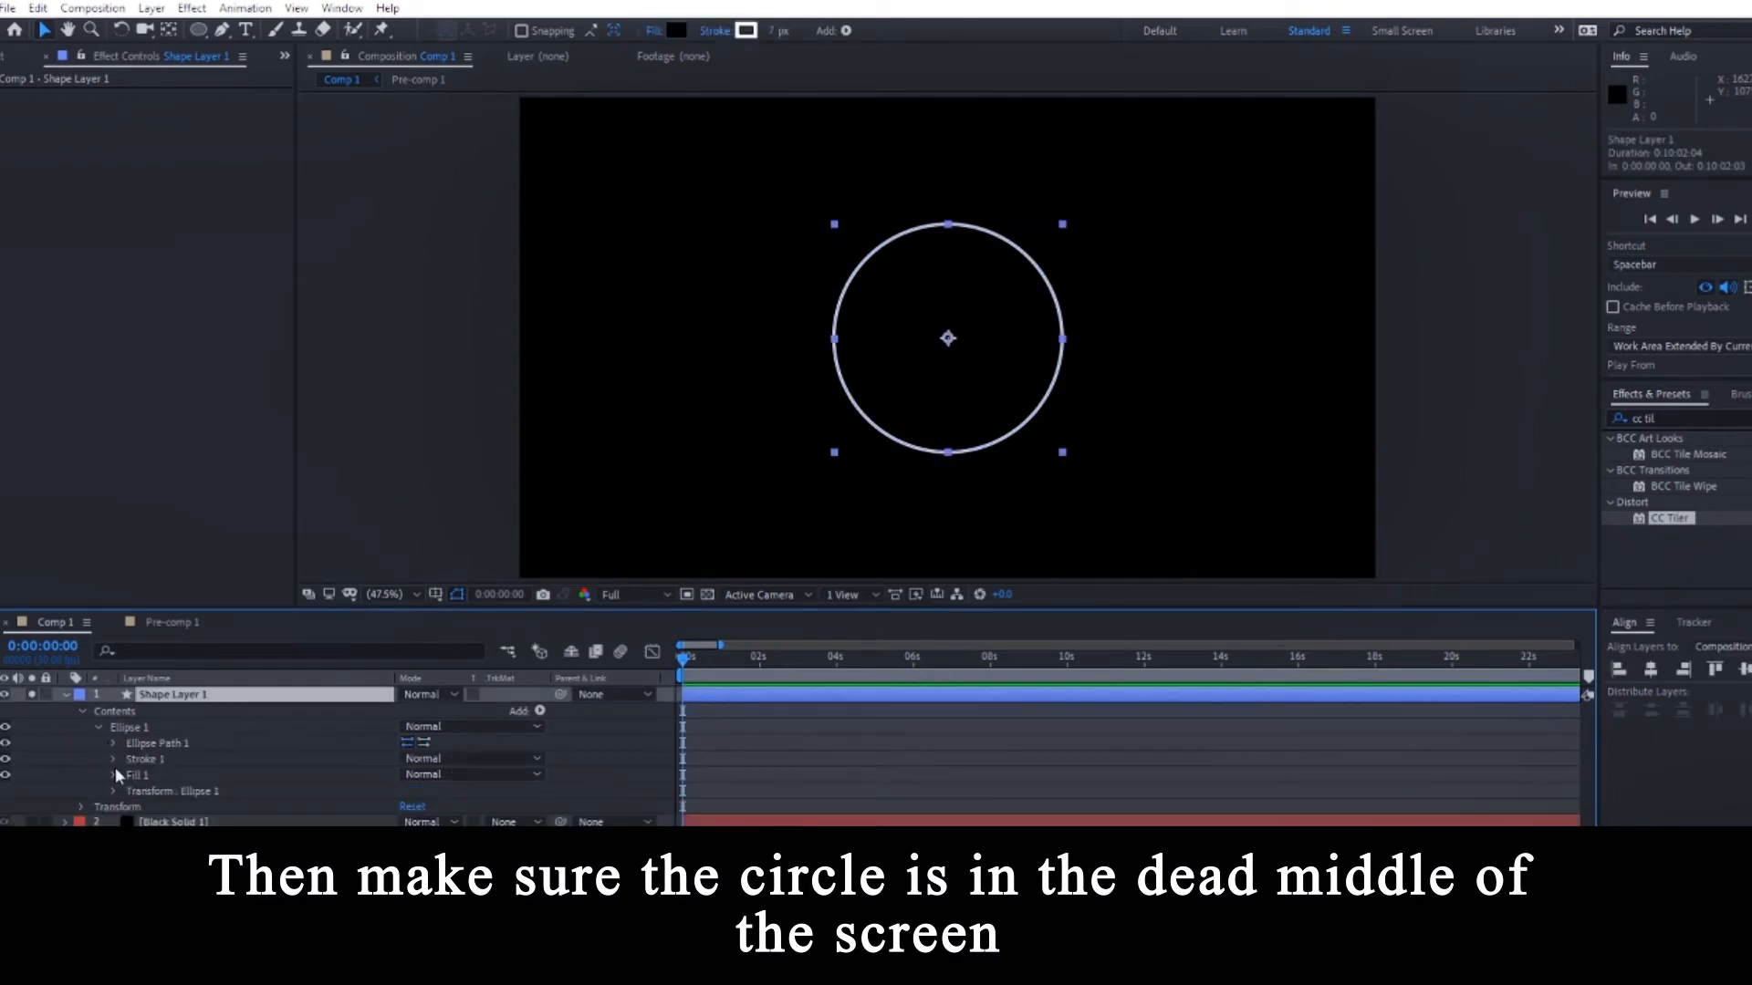
pyautogui.click(113, 759)
pyautogui.scroll(-2, 254, 787)
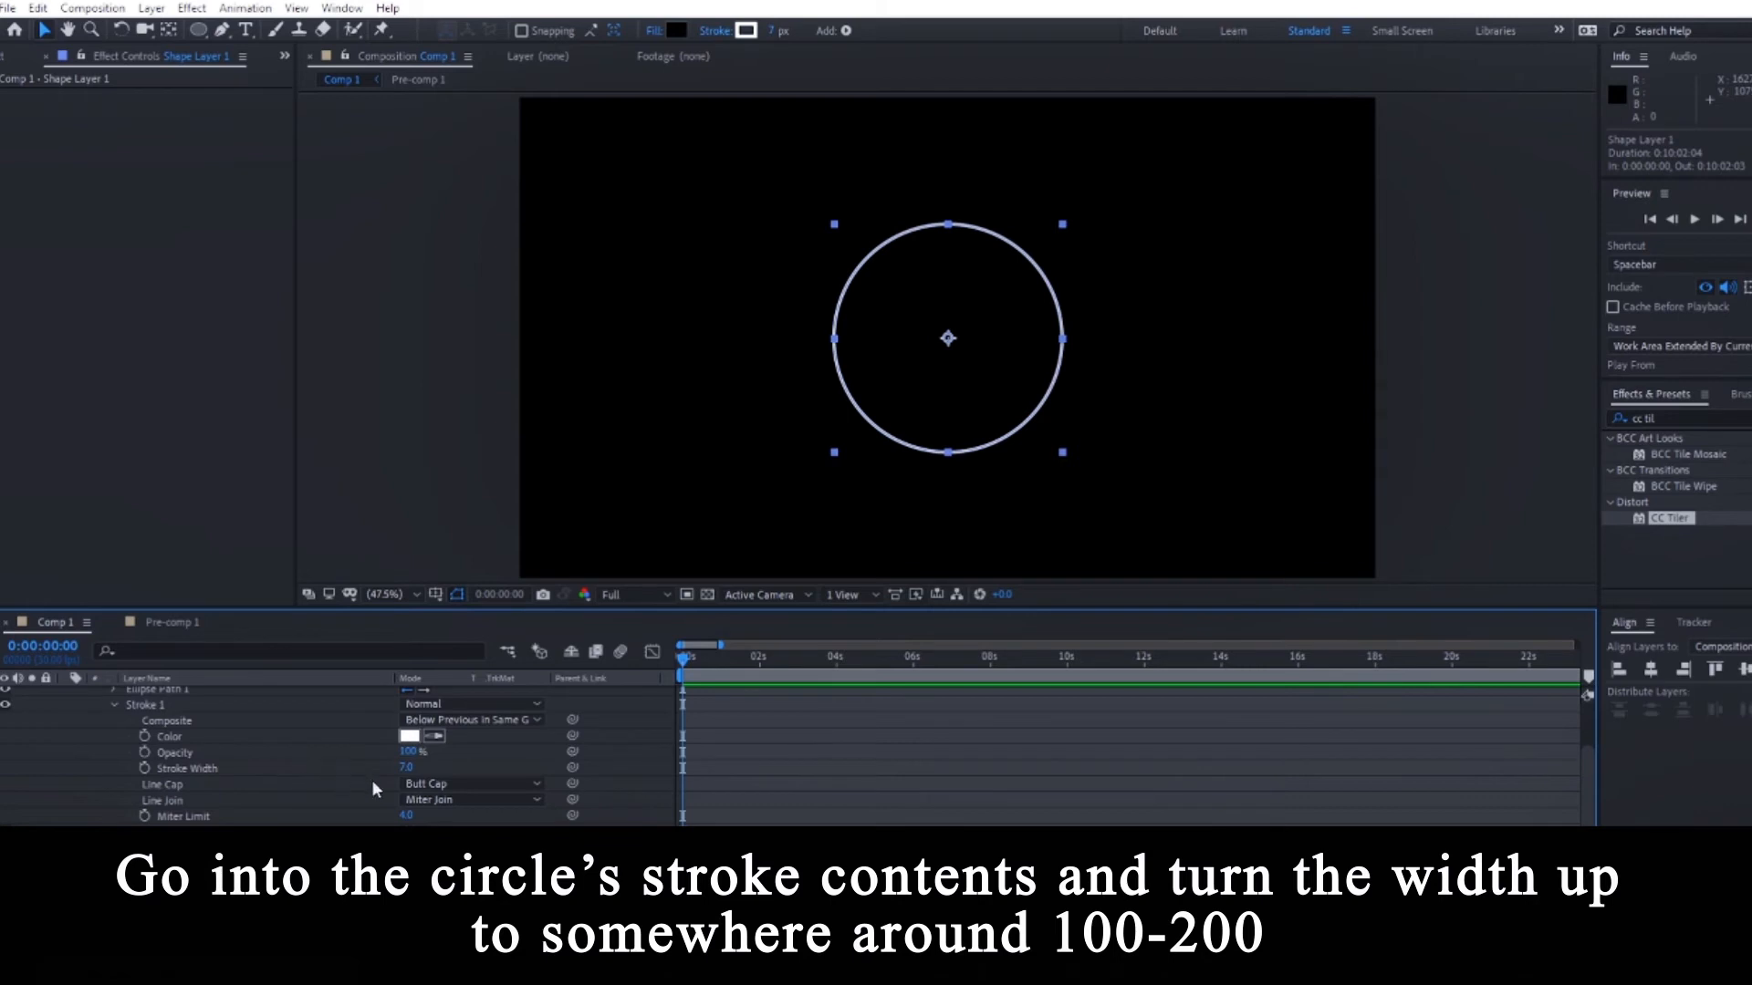
pyautogui.moveTo(408, 774)
pyautogui.mouseDown()
pyautogui.moveTo(561, 774)
pyautogui.moveTo(476, 768)
pyautogui.moveTo(498, 768)
pyautogui.mouseUp()
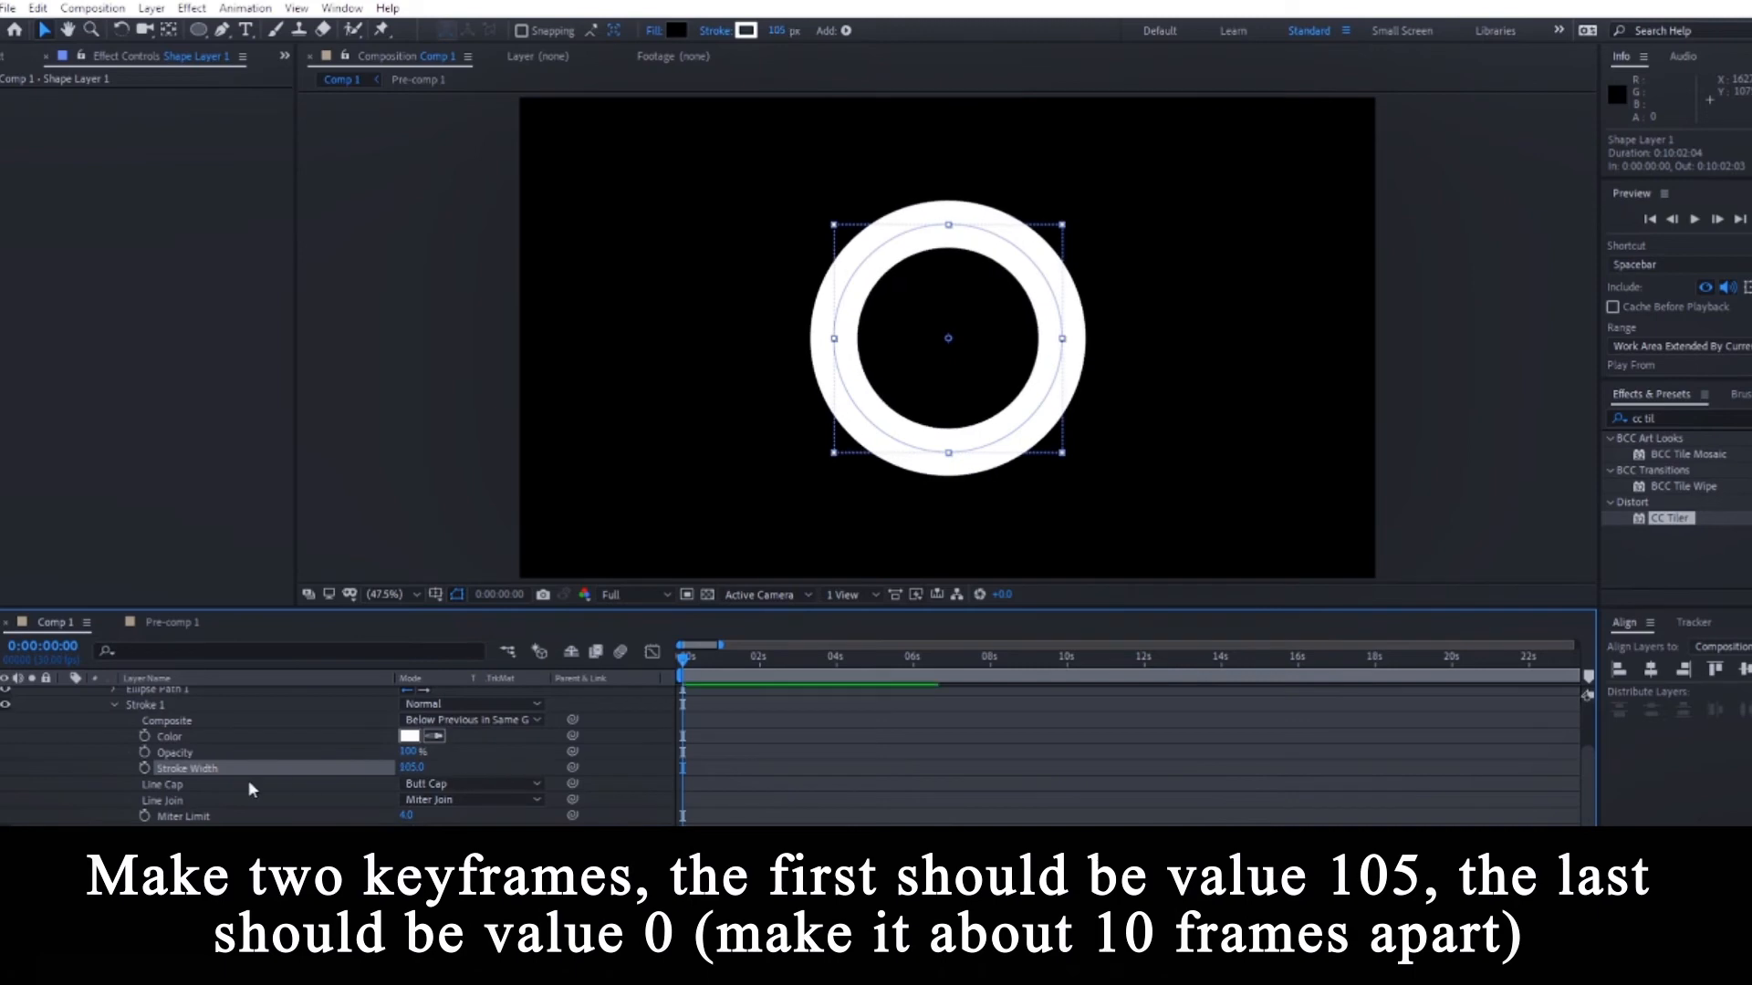
# - Keyframe the circle's Stroke Width from 105 at frame 0 to 0, placing the second keyframe at frame 13
pyautogui.click(145, 768)
pyautogui.moveTo(692, 663); pyautogui.dragTo(693, 664)
pyautogui.press('=')
pyautogui.press('=')
pyautogui.press('=')
pyautogui.press('=')
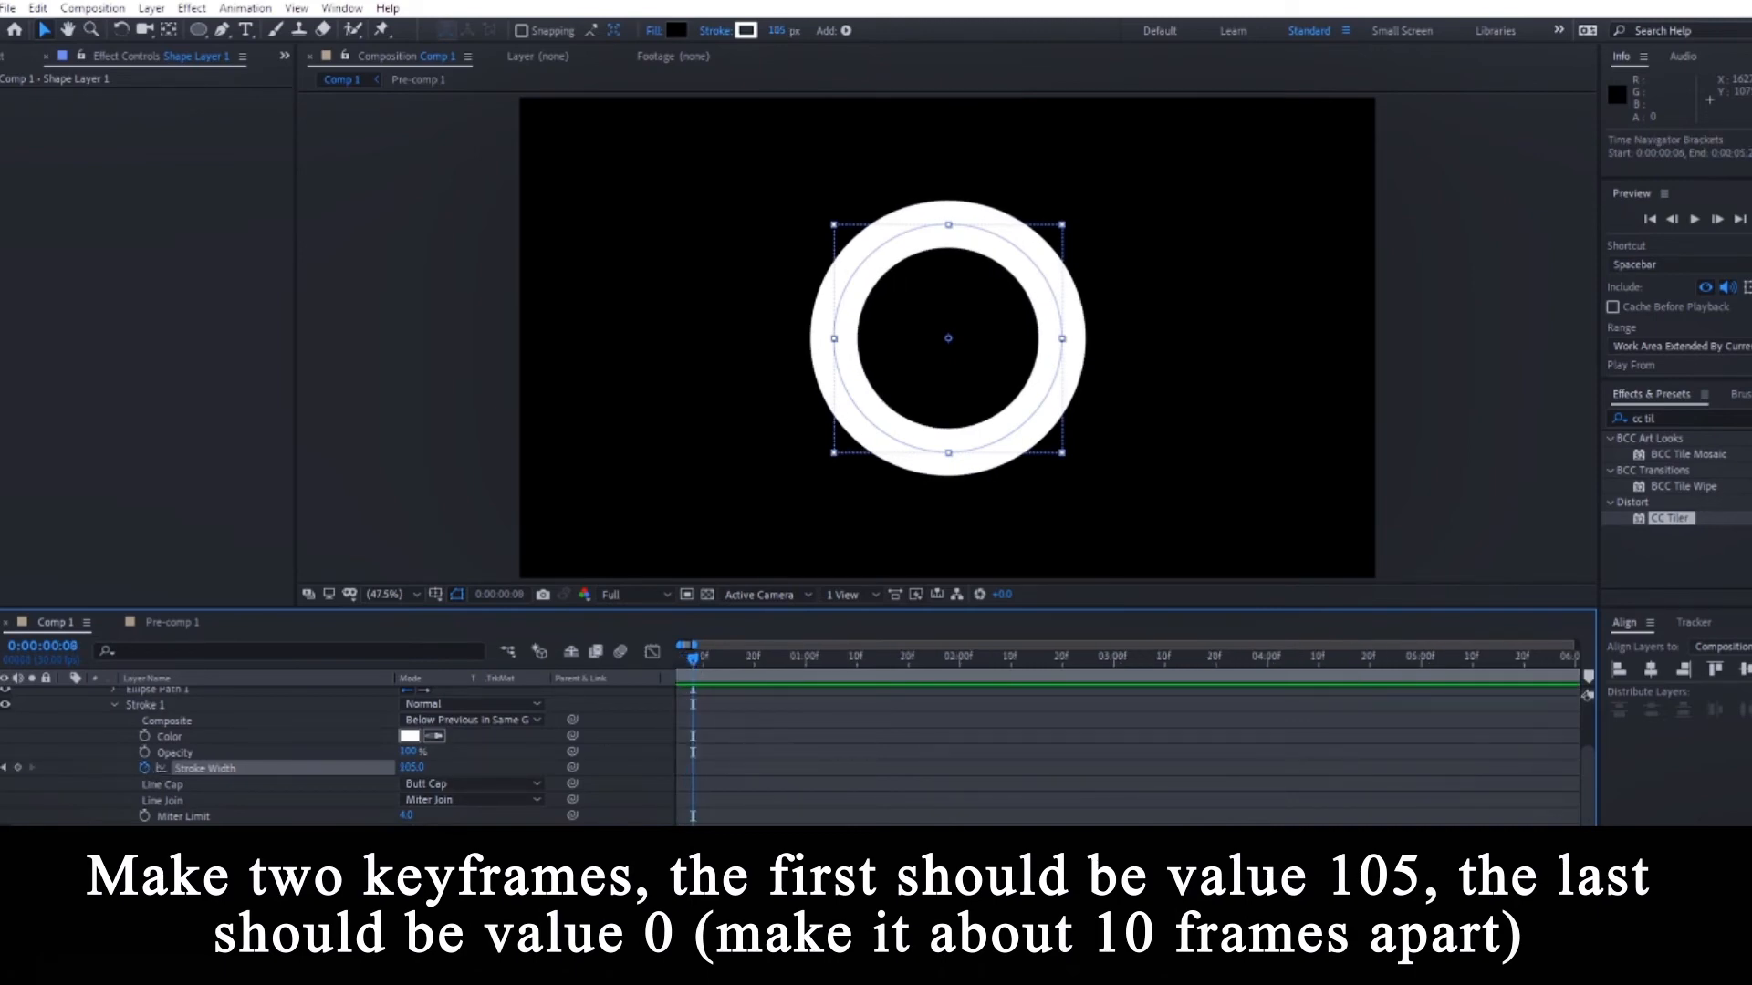
pyautogui.hscroll(-1, 1127, 748)
pyautogui.press('pagedown')
pyautogui.press('pagedown')
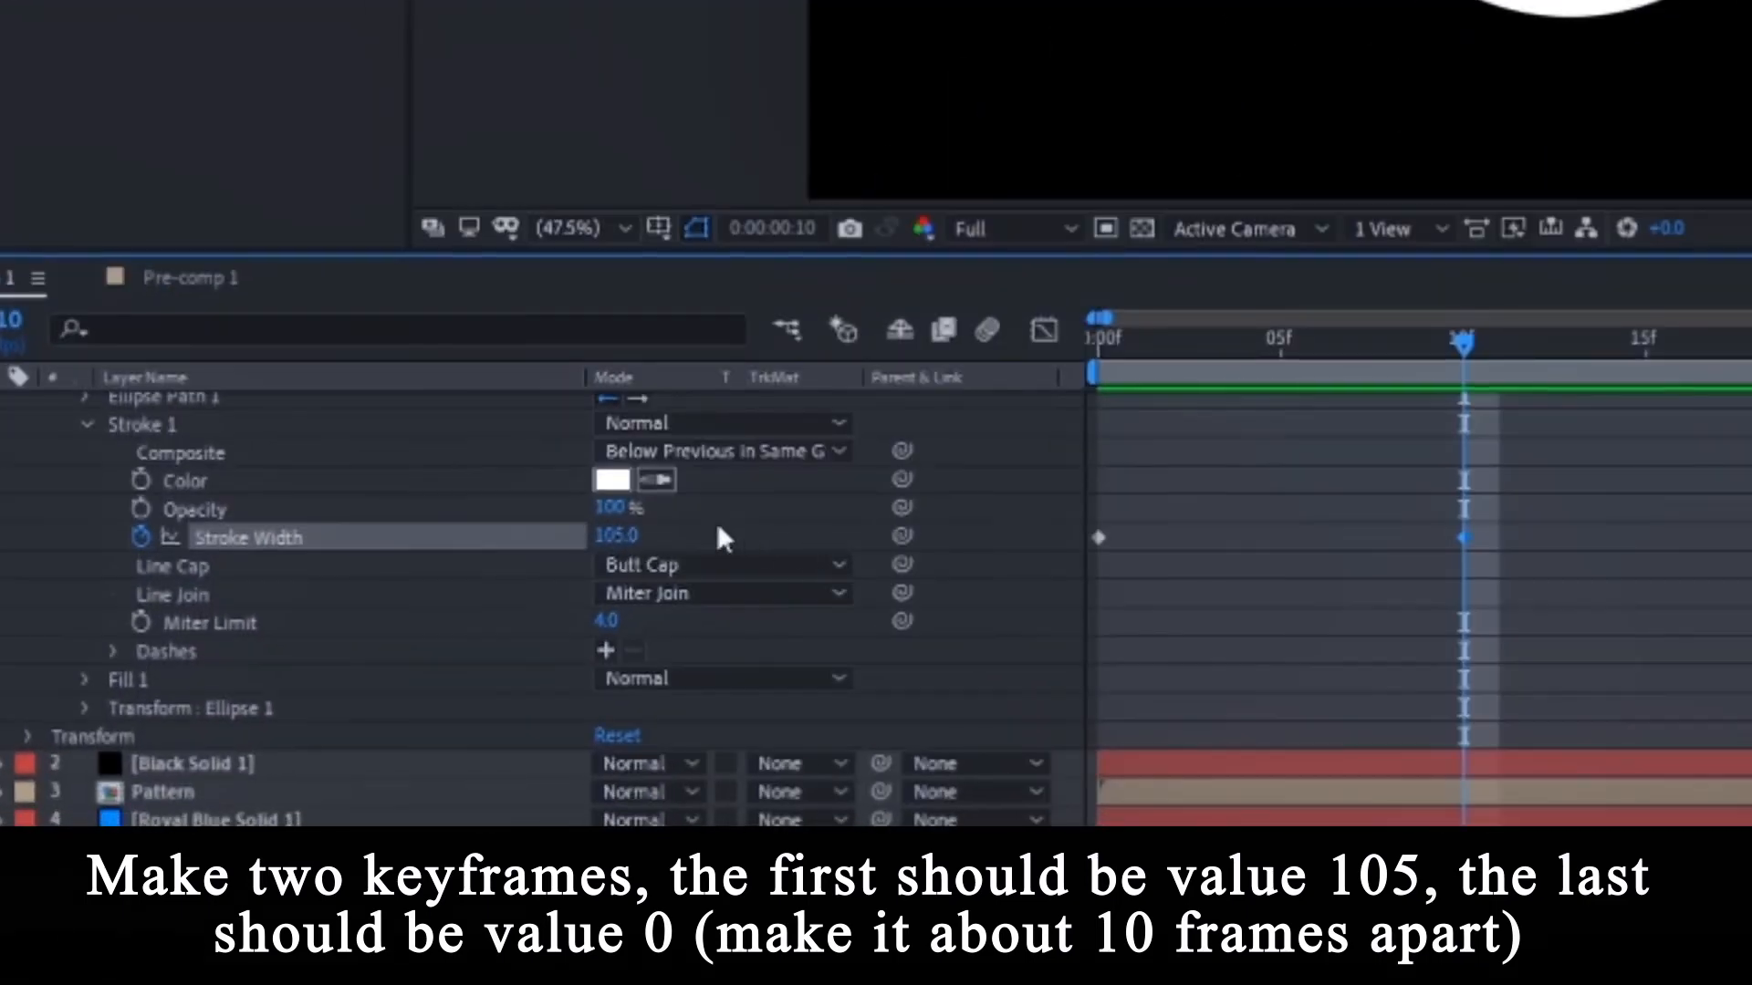
pyautogui.moveTo(614, 536); pyautogui.dragTo(410, 541)
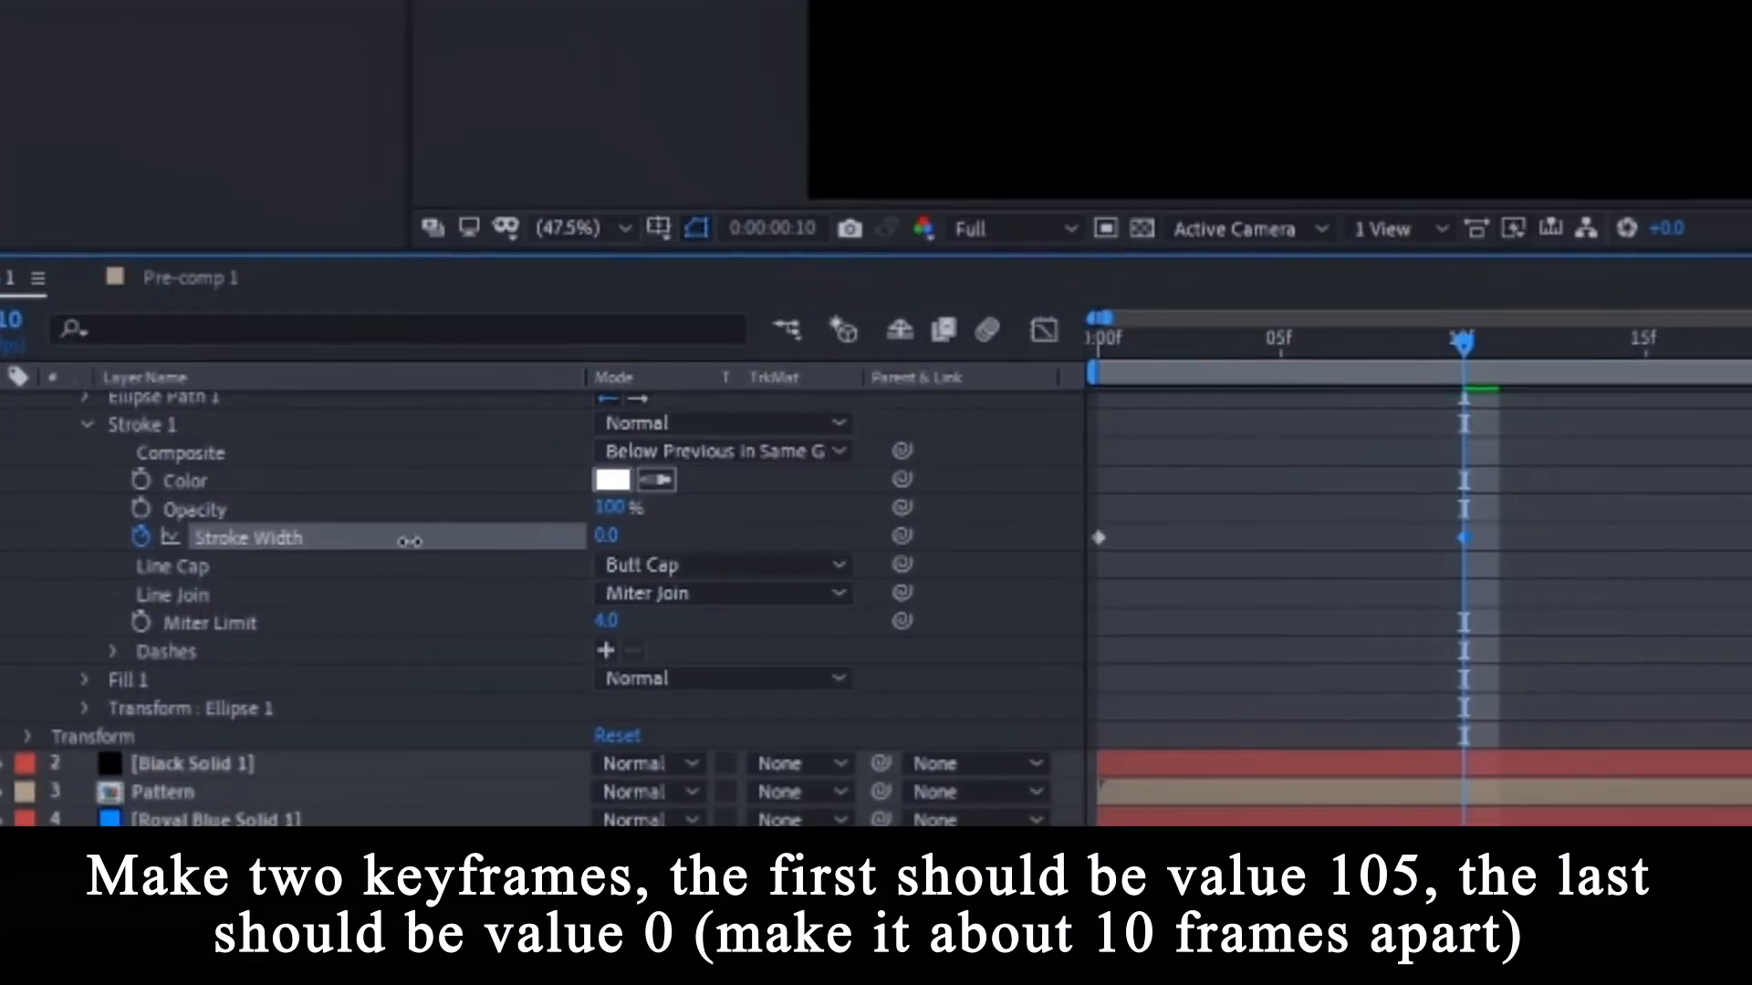
pyautogui.moveTo(1463, 538); pyautogui.dragTo(1571, 537)
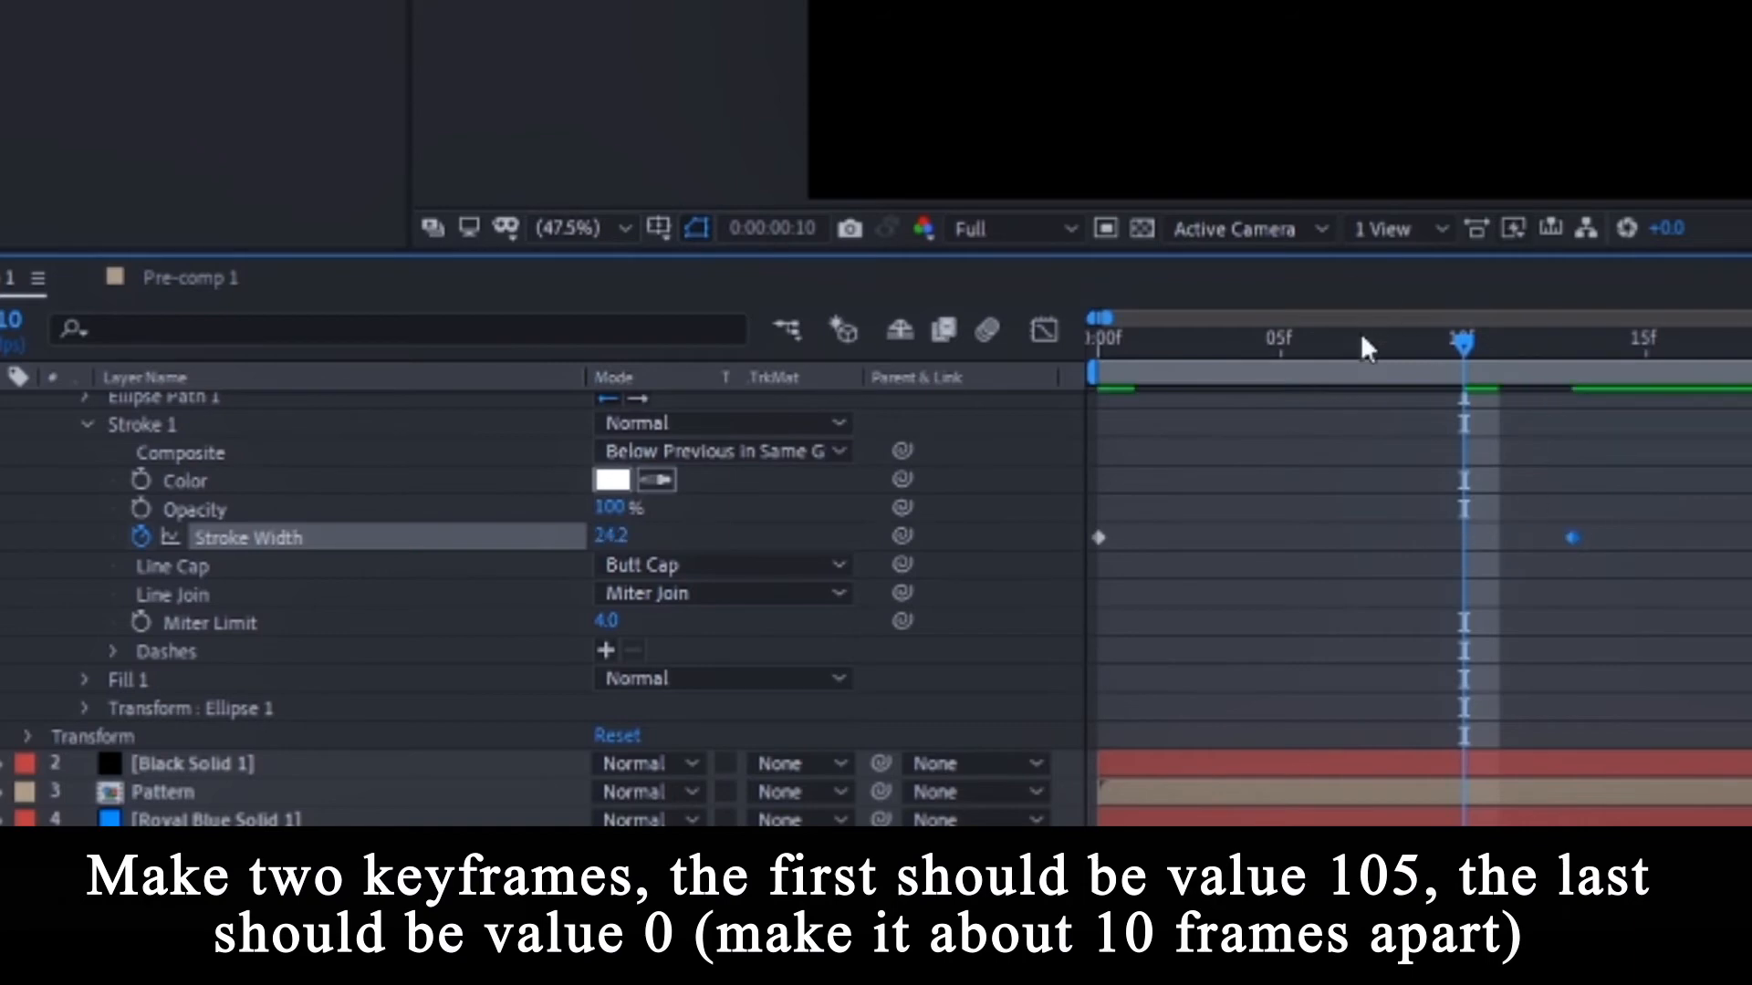
# - Add a Scale keyframe at frame 0 in the ellipse's Transform group and reveal the shape layer's modified properties
pyautogui.moveTo(1360, 332)
pyautogui.mouseDown()
pyautogui.moveTo(1002, 356)
pyautogui.moveTo(1575, 352)
pyautogui.moveTo(974, 352)
pyautogui.mouseUp()
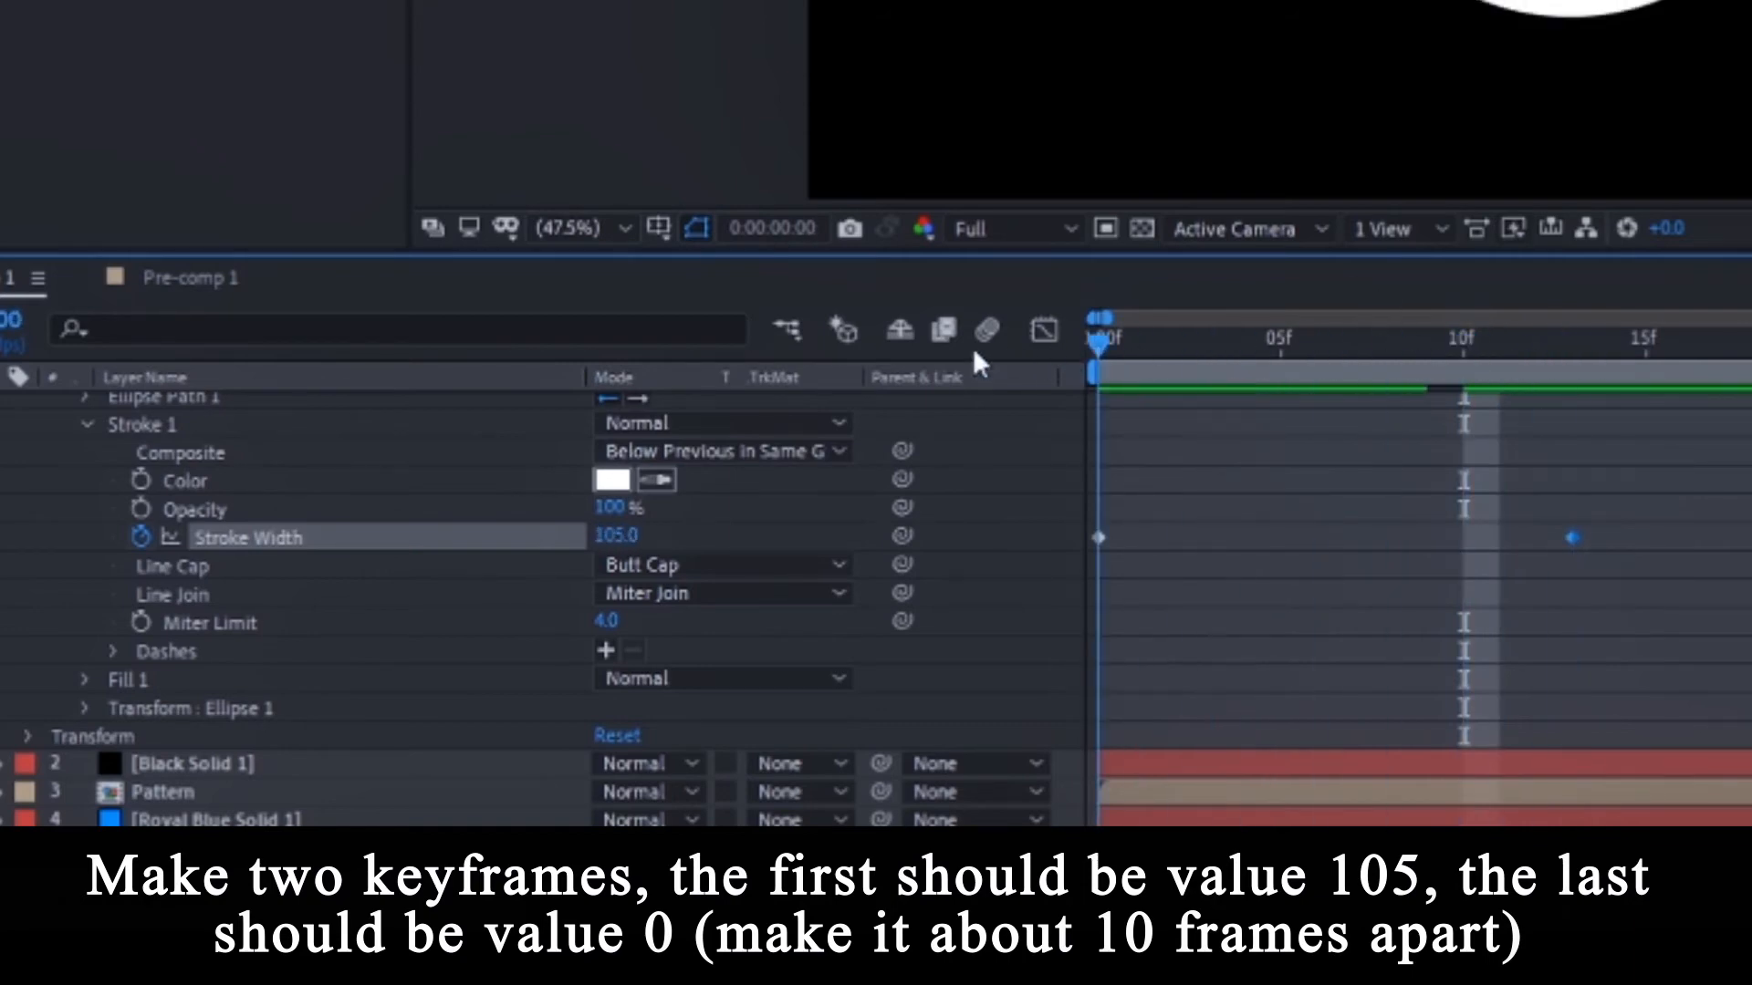
pyautogui.moveTo(1087, 358)
pyautogui.mouseDown()
pyautogui.moveTo(1587, 363)
pyautogui.moveTo(1064, 374)
pyautogui.mouseUp()
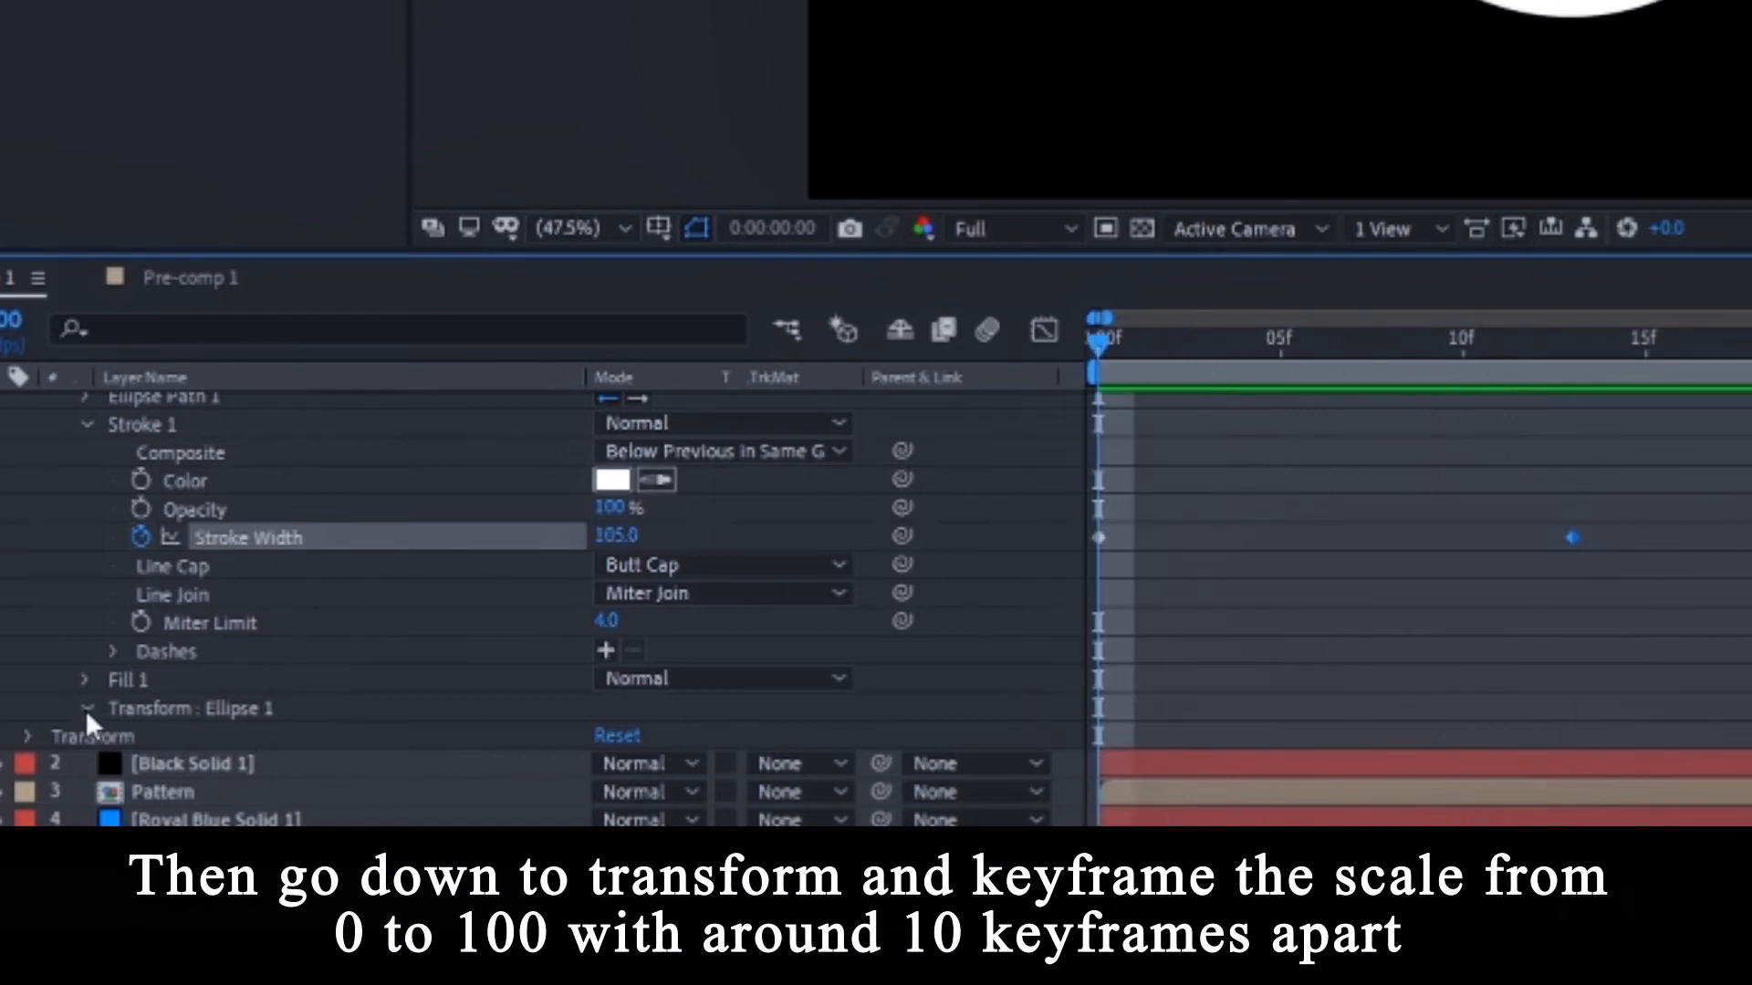
pyautogui.click(86, 710)
pyautogui.scroll(-1, 197, 658)
pyautogui.click(141, 709)
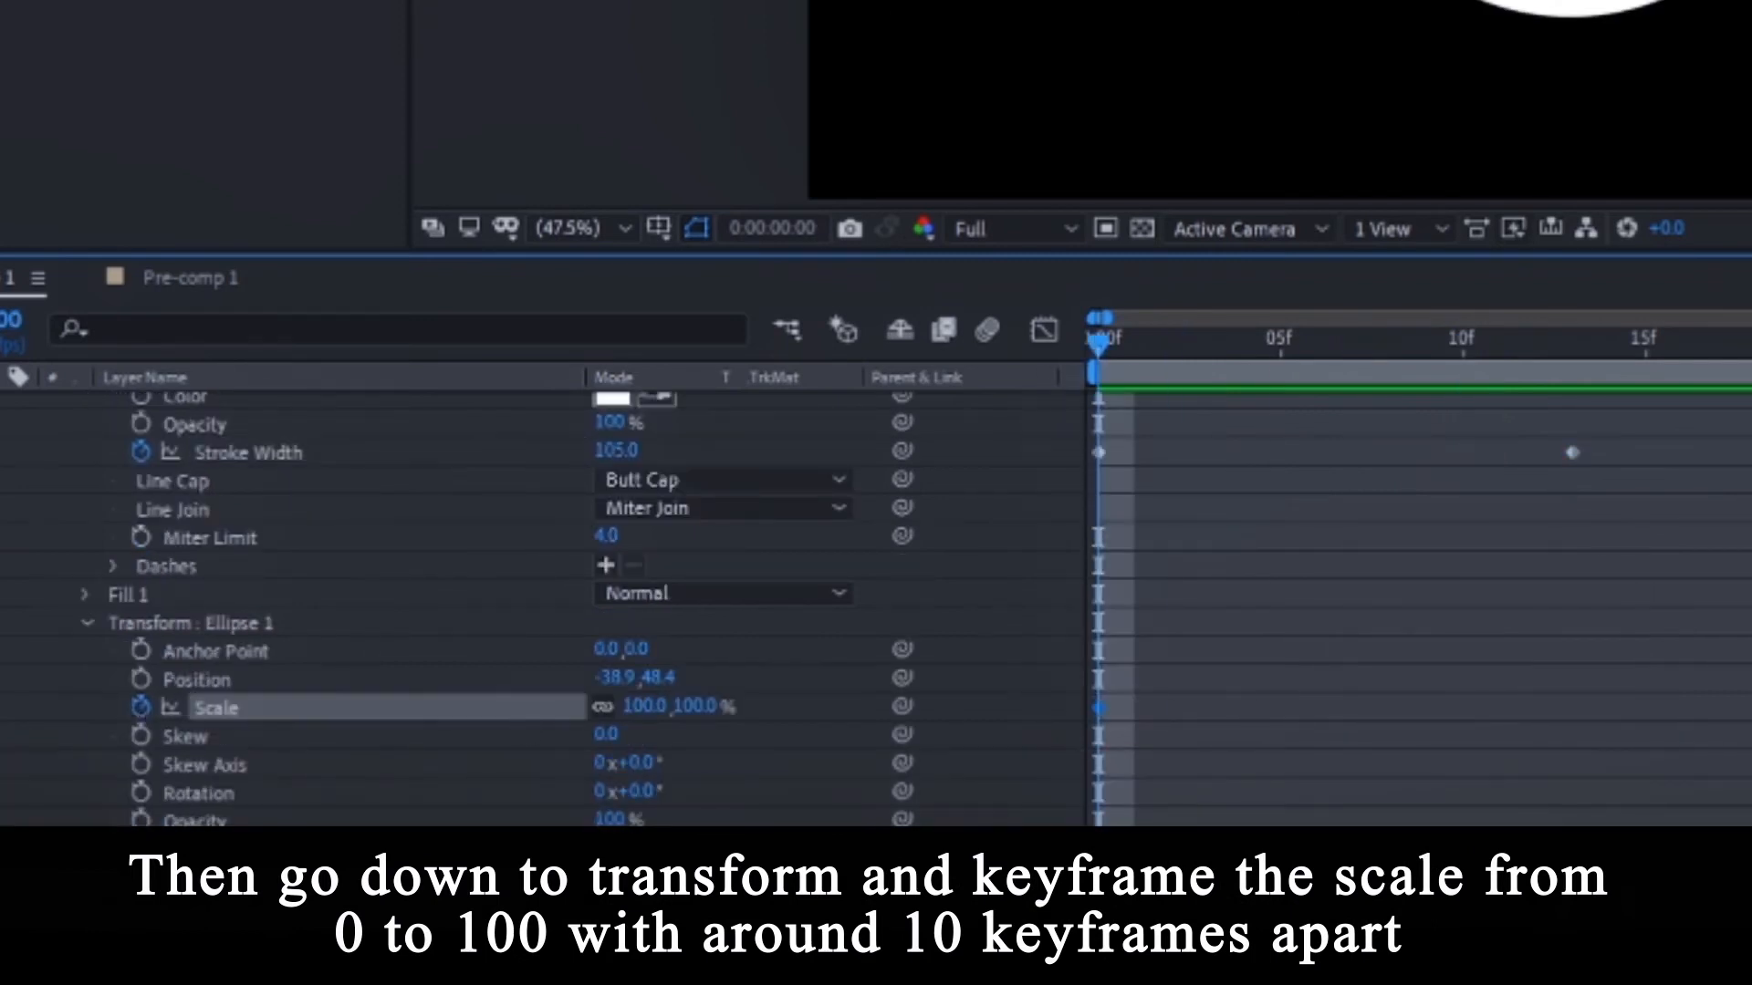
pyautogui.click(1255, 416)
pyautogui.press('u')
pyautogui.press('u')
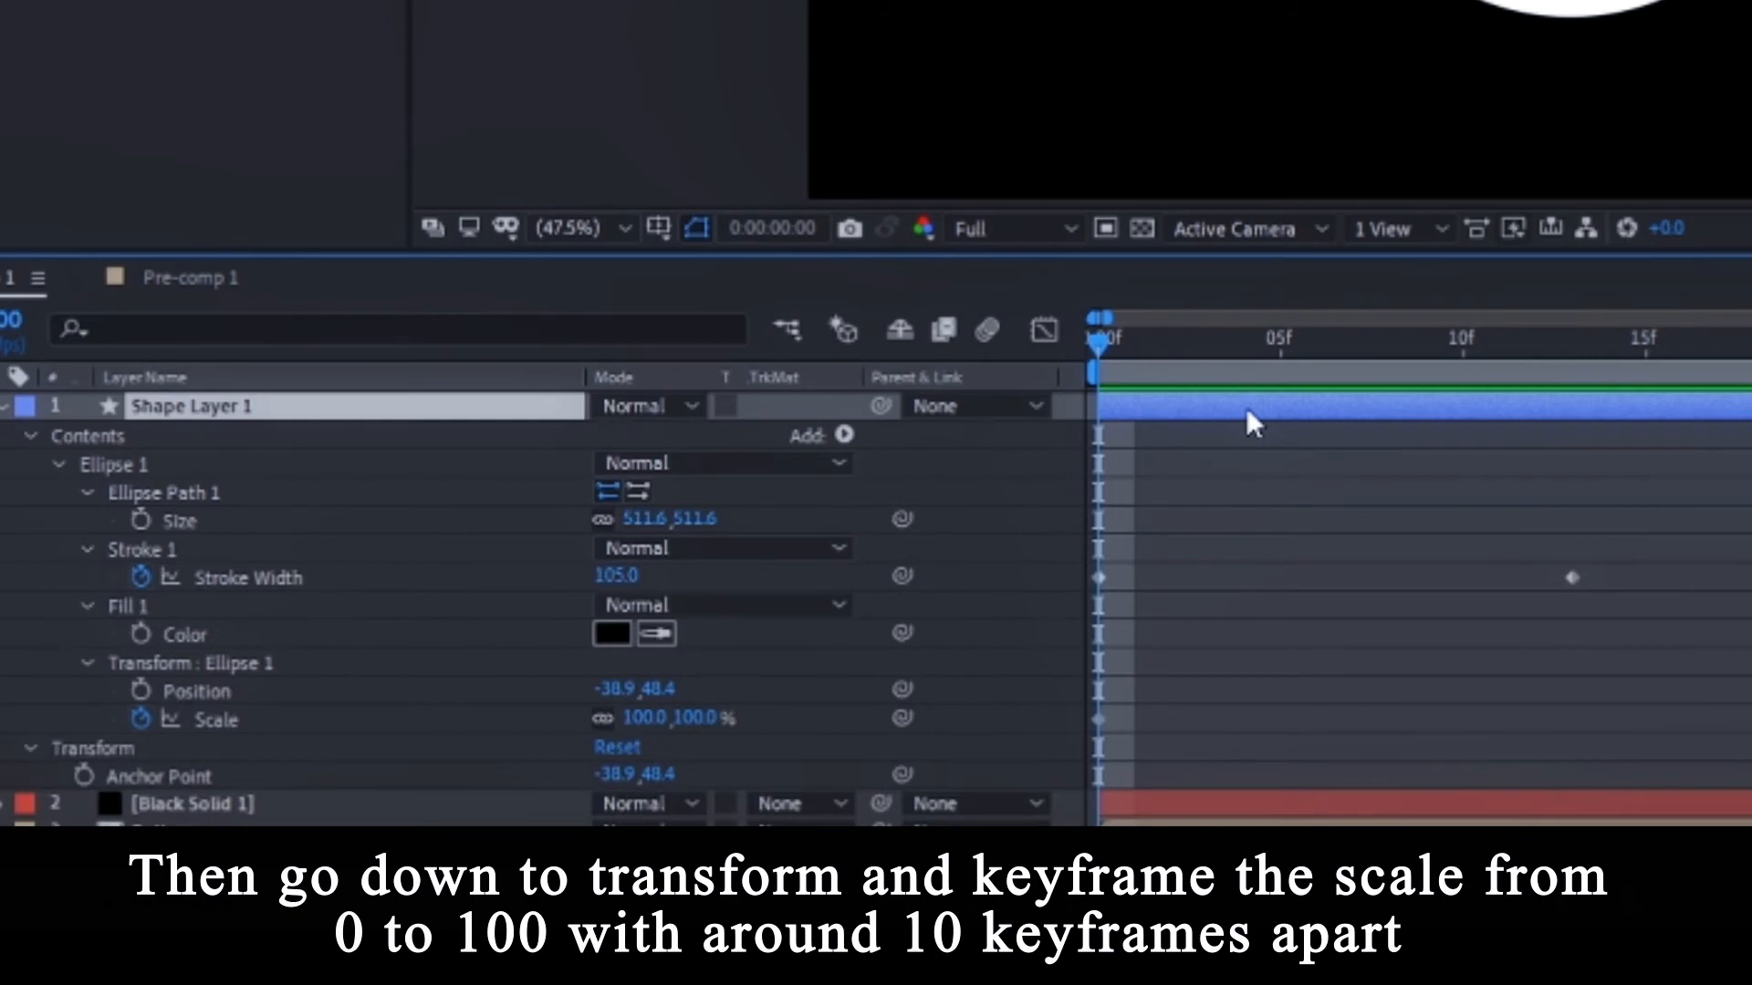
pyautogui.press('u')
pyautogui.press('u')
pyautogui.press('u')
pyautogui.click(1237, 584)
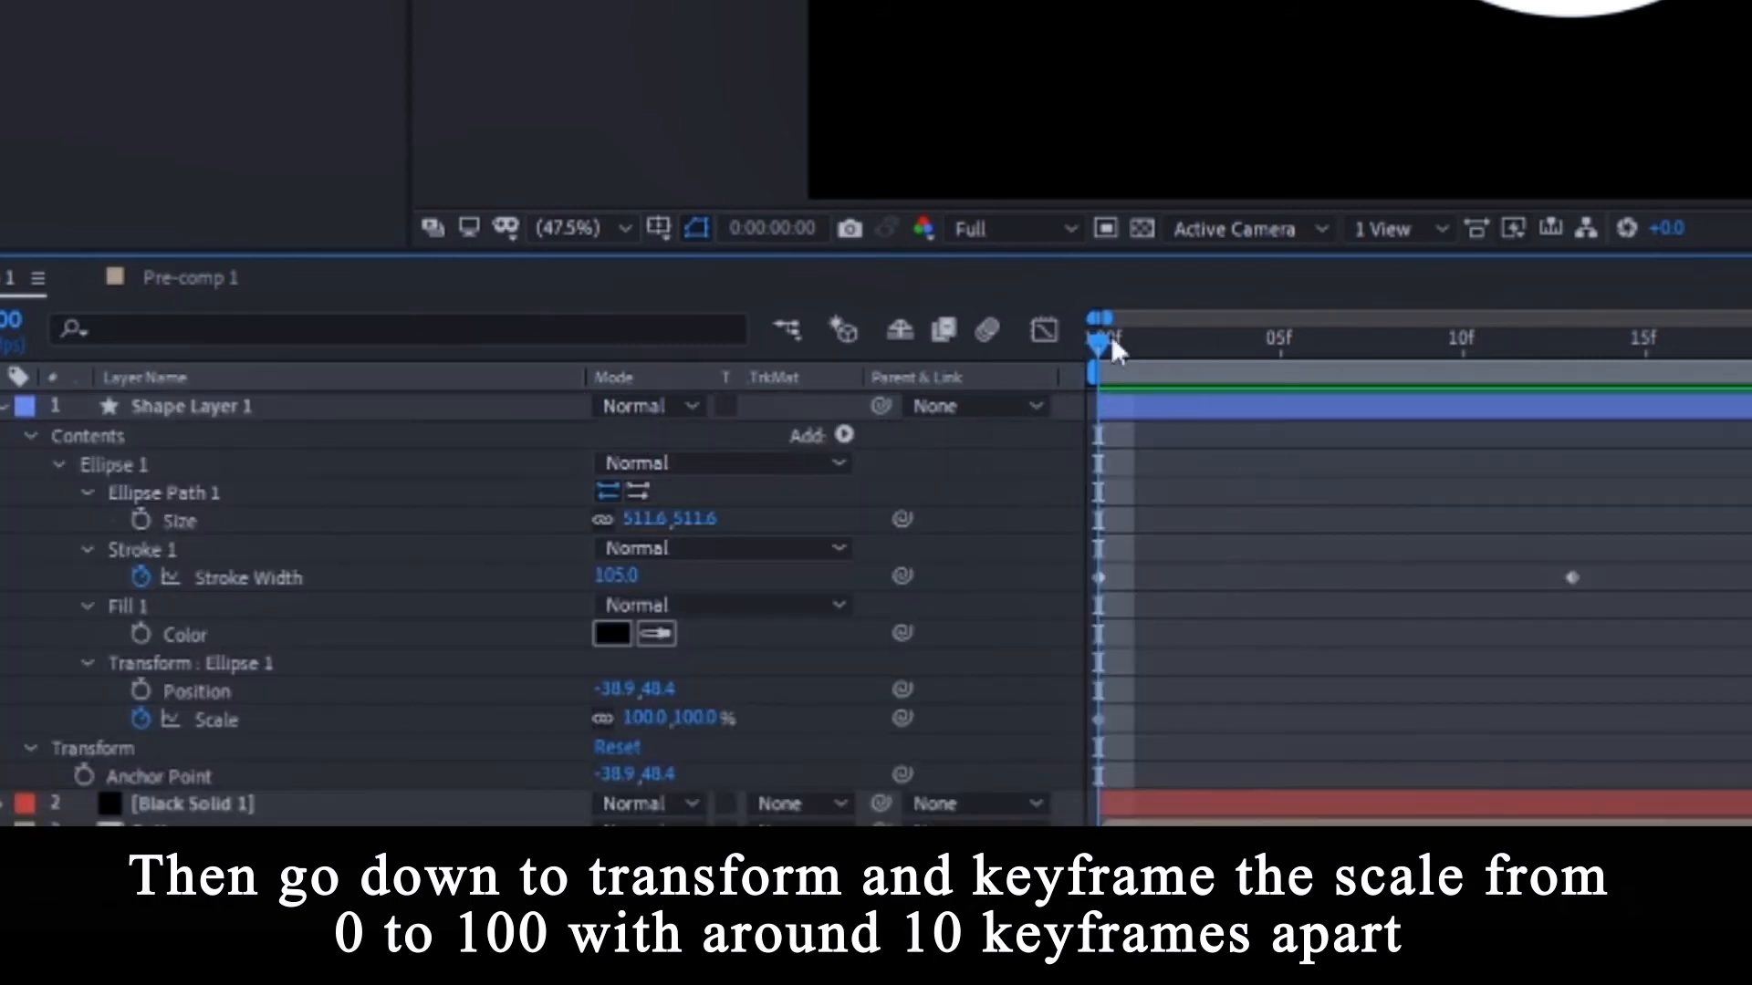
# - Add a 100% Scale keyframe for the ellipse at frame 13 and set its Scale at frame 0 to 0%
pyautogui.moveTo(1111, 341)
pyautogui.mouseDown()
pyautogui.moveTo(1697, 347)
pyautogui.moveTo(1562, 365)
pyautogui.mouseUp()
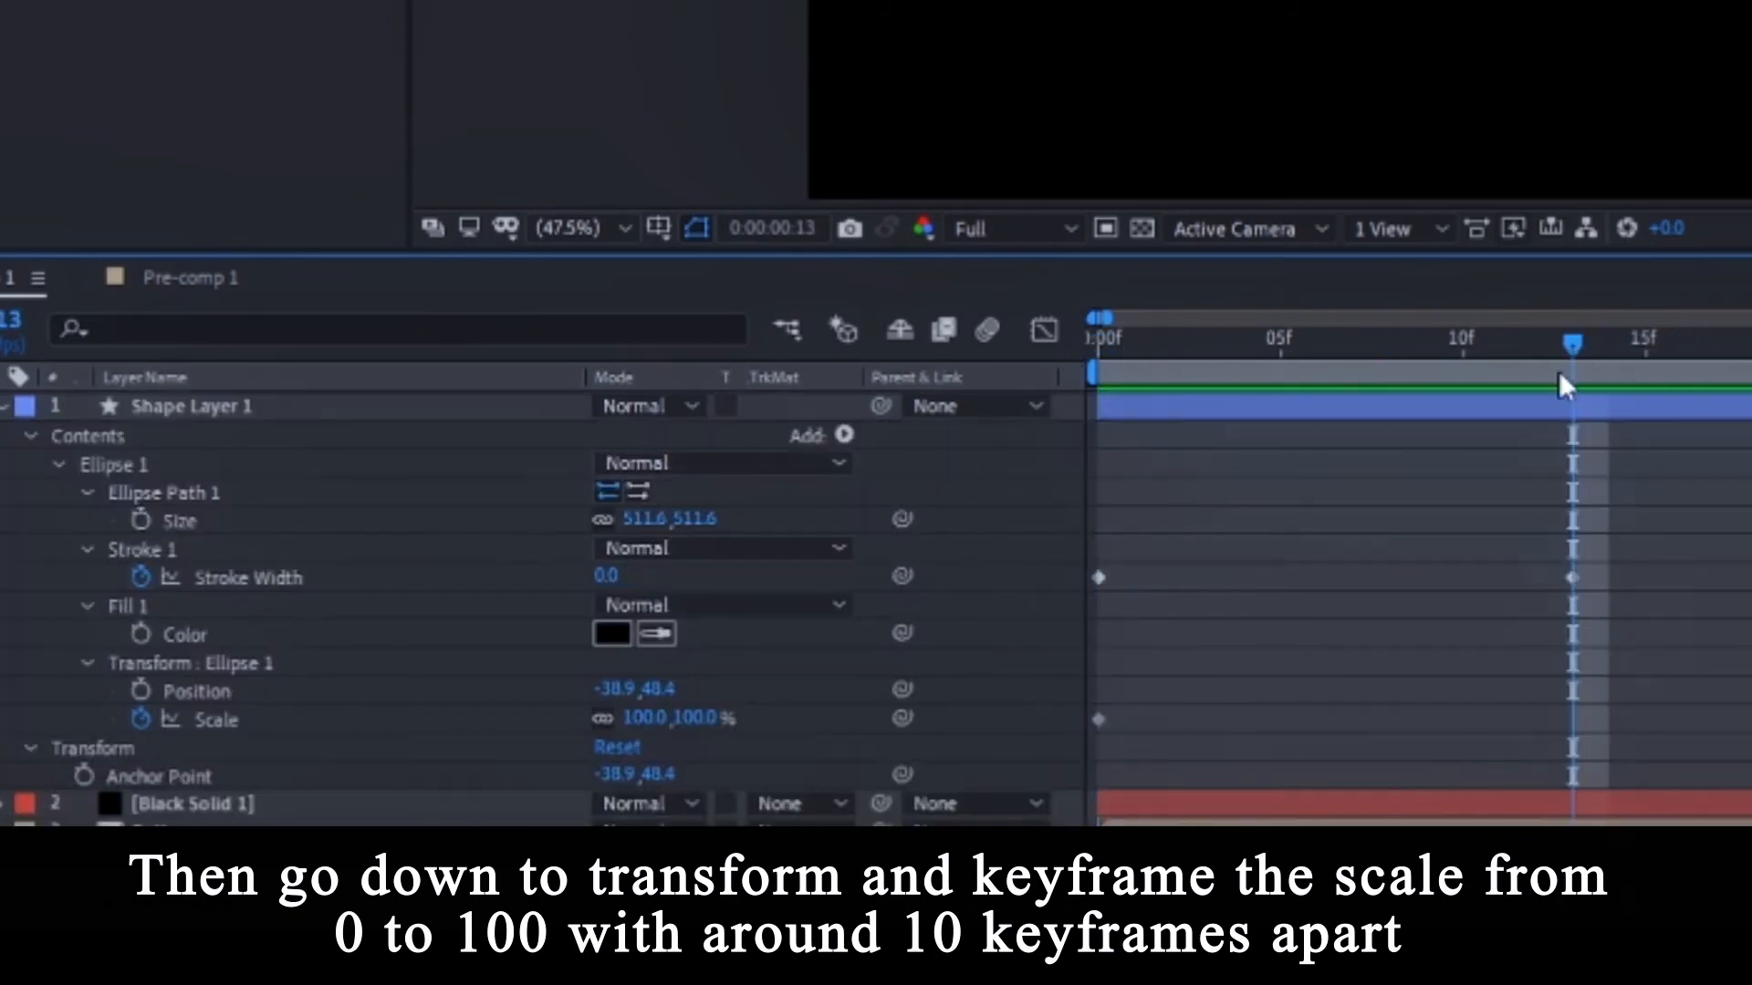
pyautogui.click(328, 721)
pyautogui.press('Home')
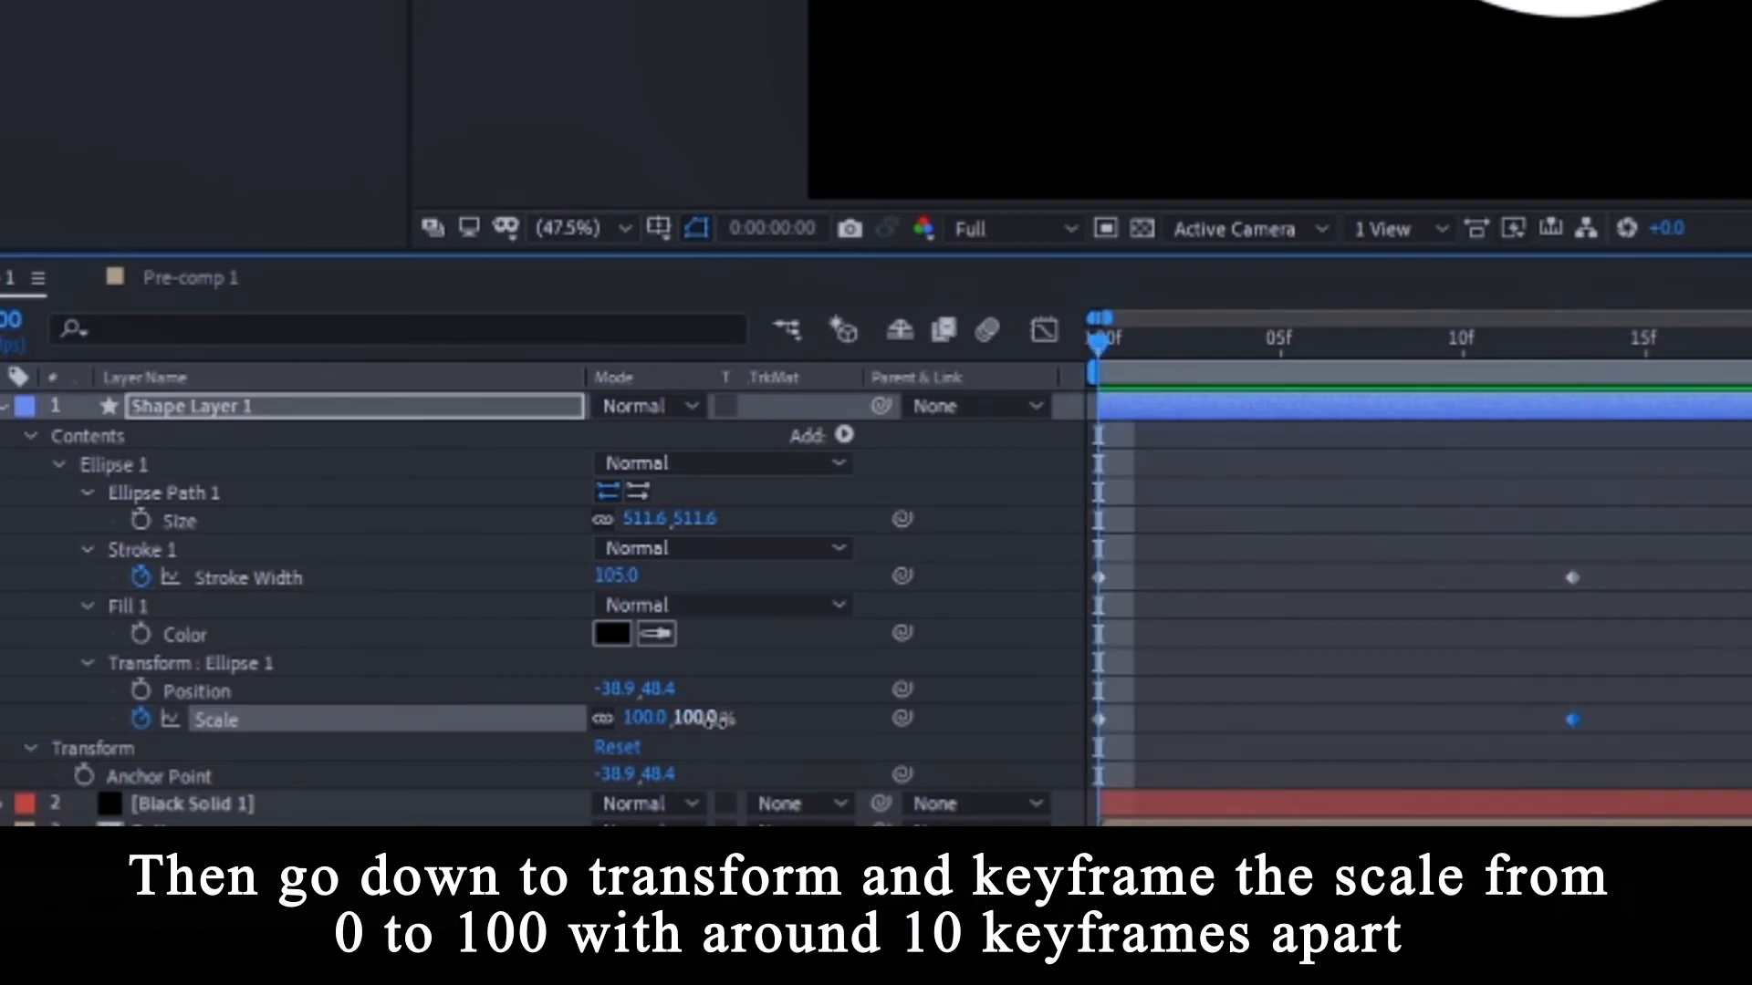
pyautogui.click(703, 718)
pyautogui.write('0')
pyautogui.press('Return')
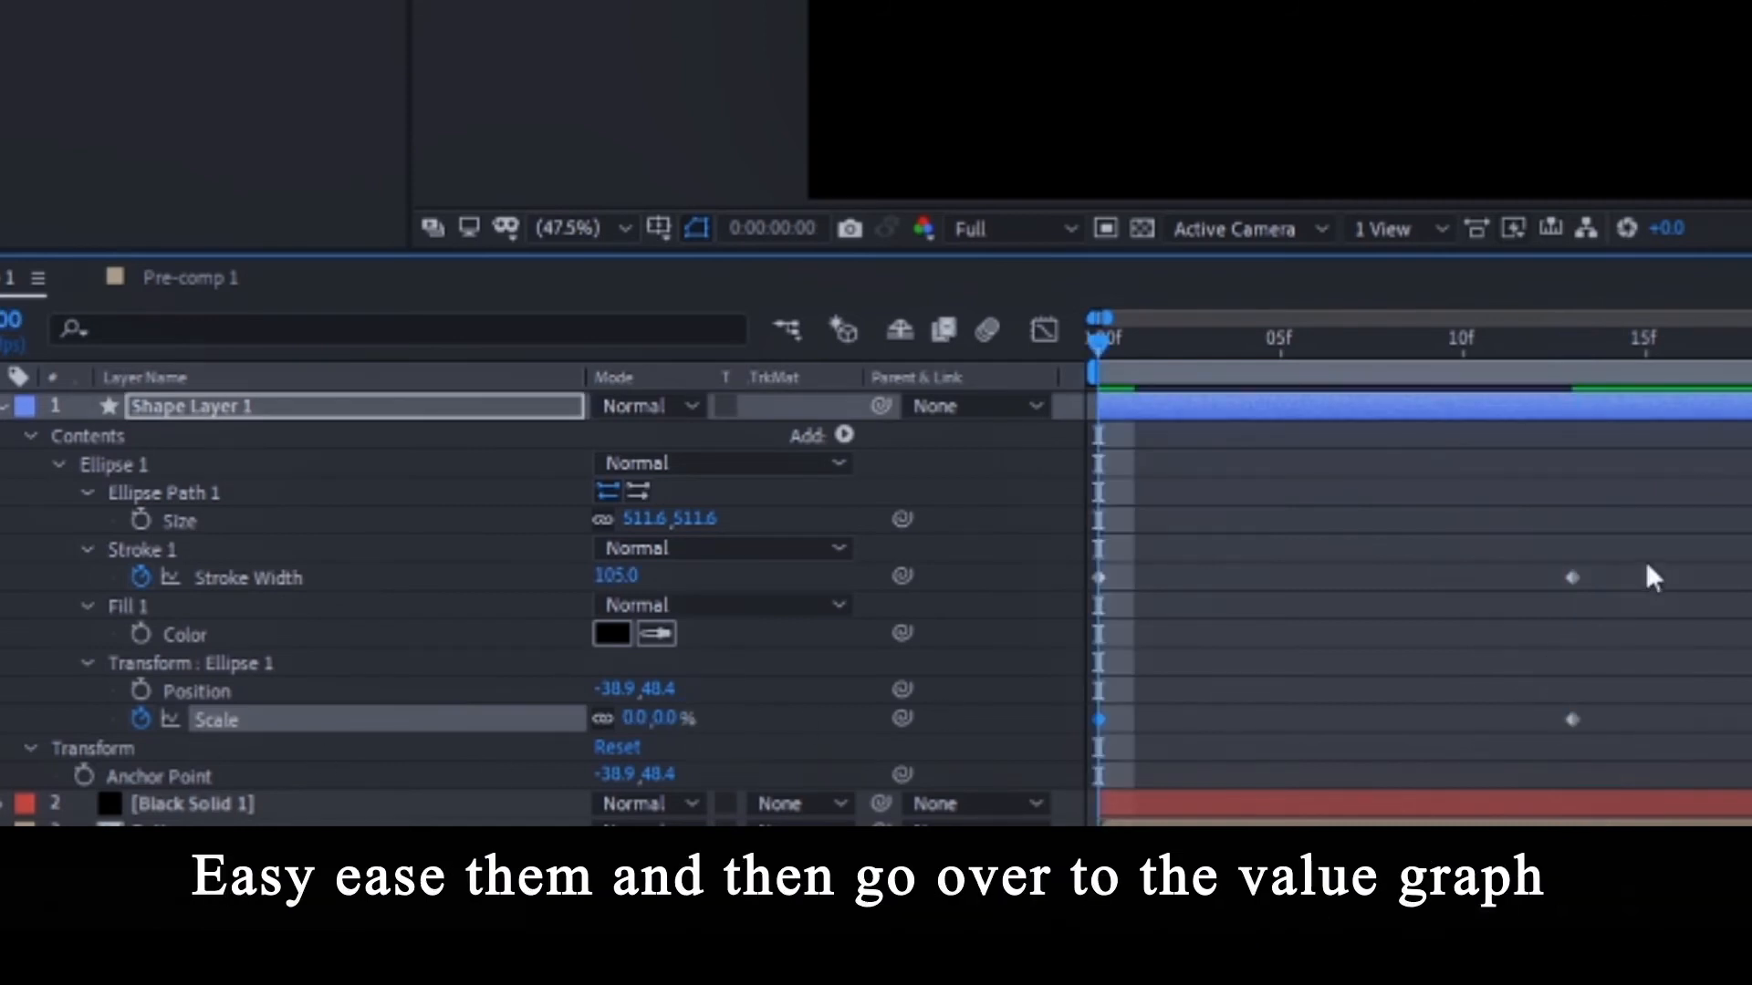
# - Apply Easy Ease to all Stroke Width and Scale keyframes and show their curves as a value graph
pyautogui.moveTo(1647, 562); pyautogui.dragTo(1088, 772)
pyautogui.press('F9')
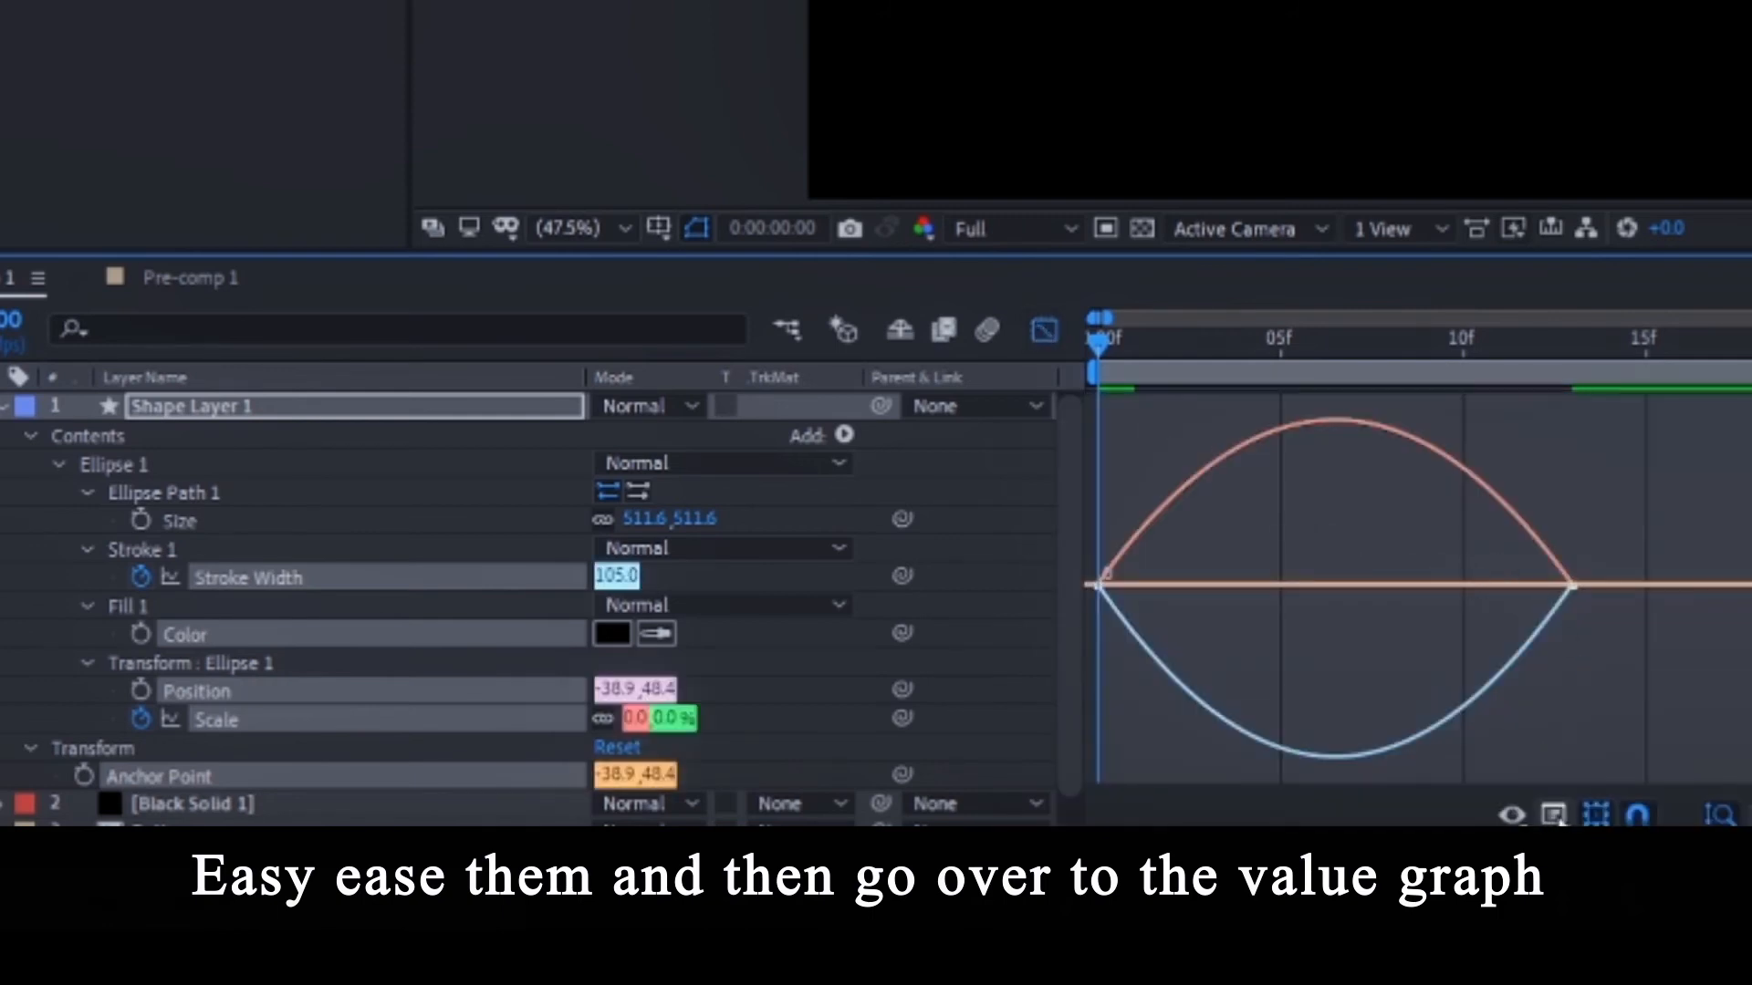
pyautogui.click(1554, 814)
pyautogui.click(1612, 458)
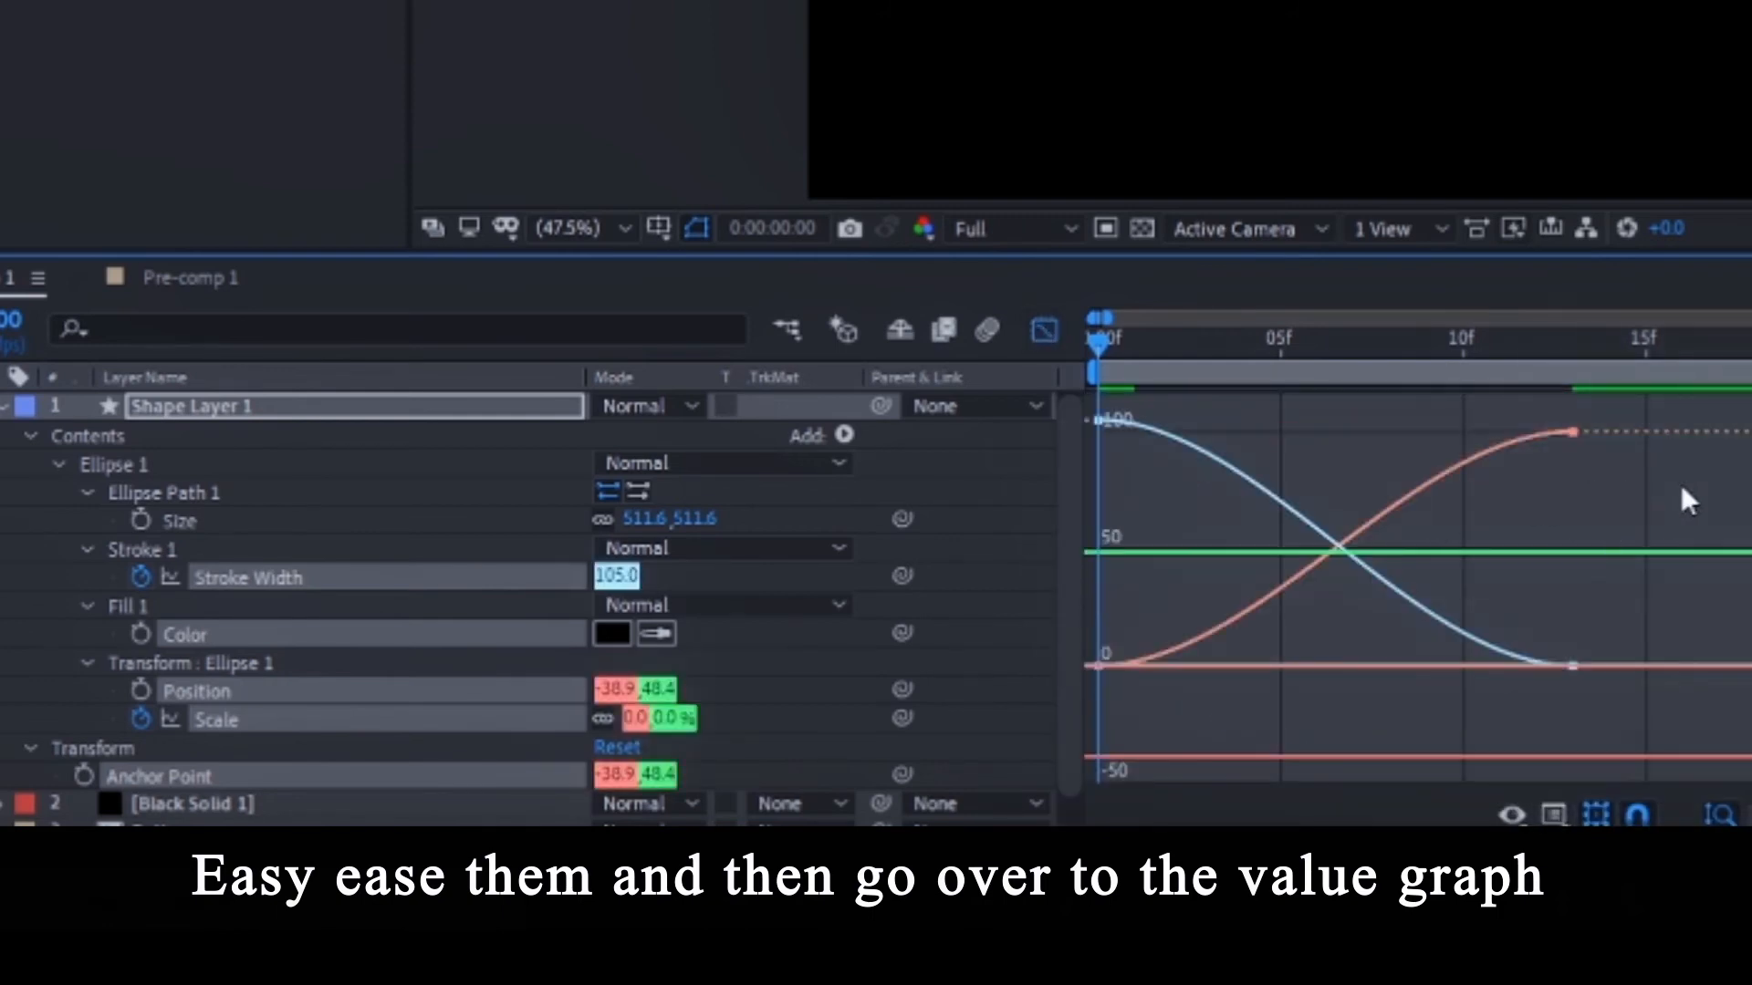
# - Reshape the Stroke Width value curve so it drops steeply at the start and flattens gradually towards the last keyframe
pyautogui.click(1550, 428)
pyautogui.click(1417, 453)
pyautogui.click(712, 618)
pyautogui.click(293, 584)
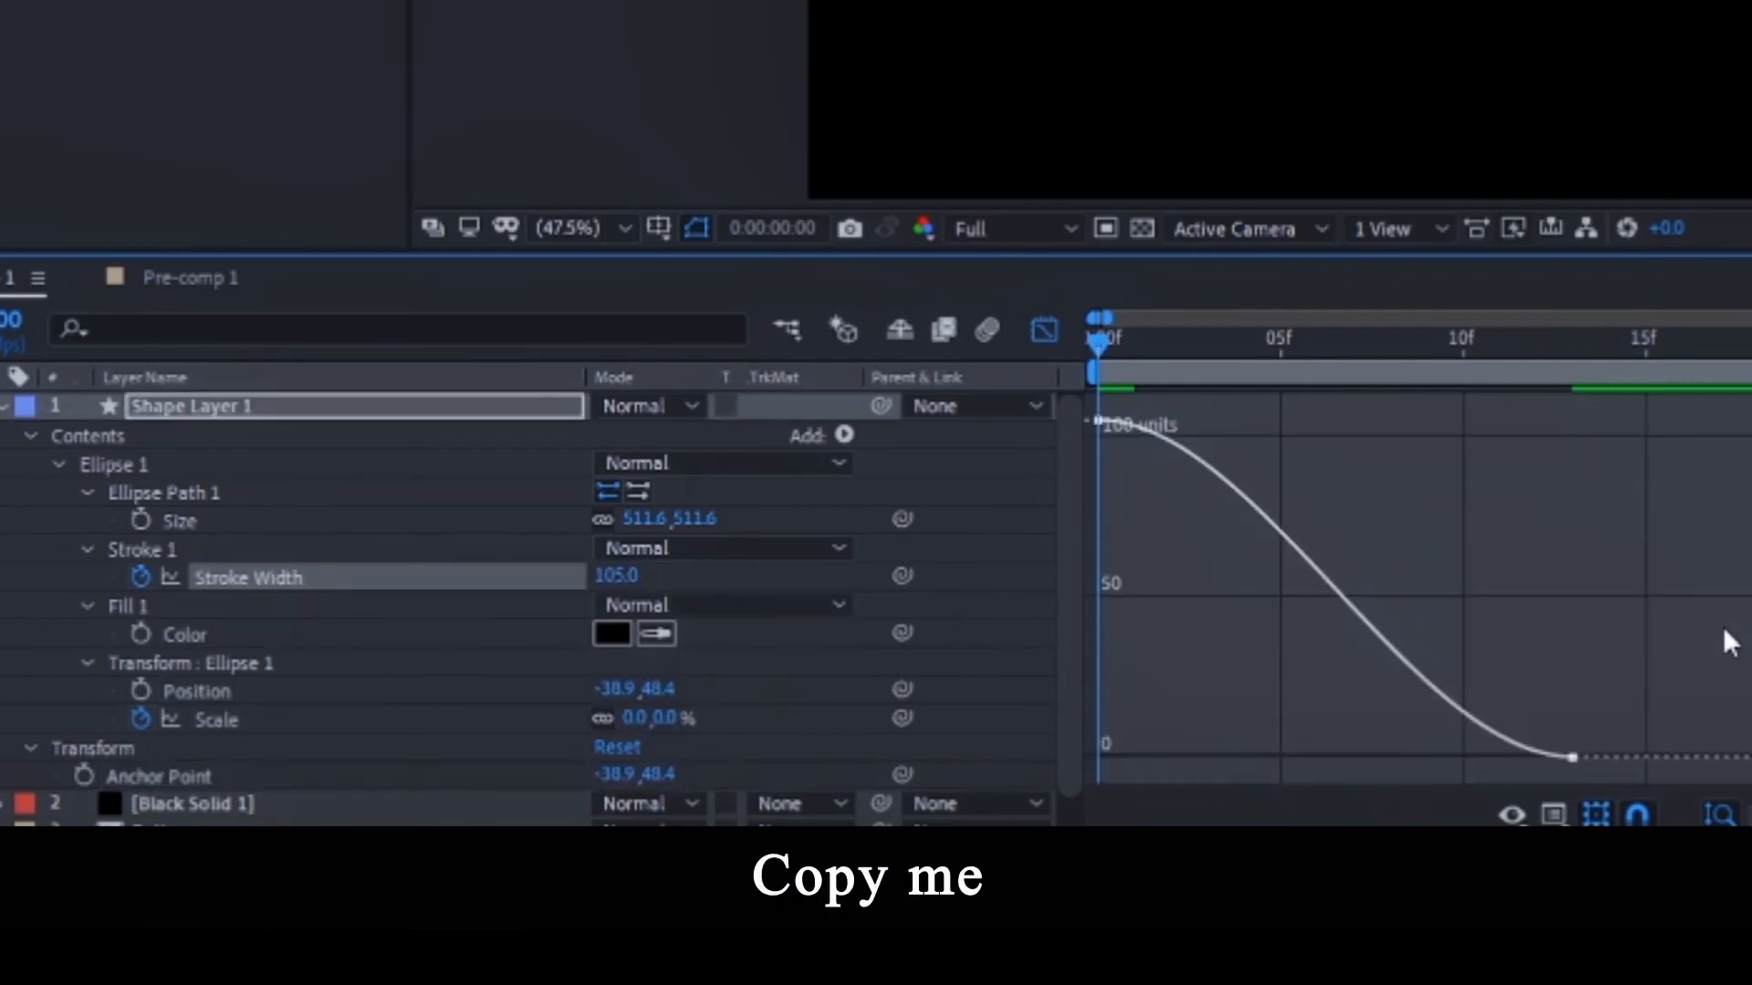
pyautogui.moveTo(1413, 757); pyautogui.dragTo(1189, 757)
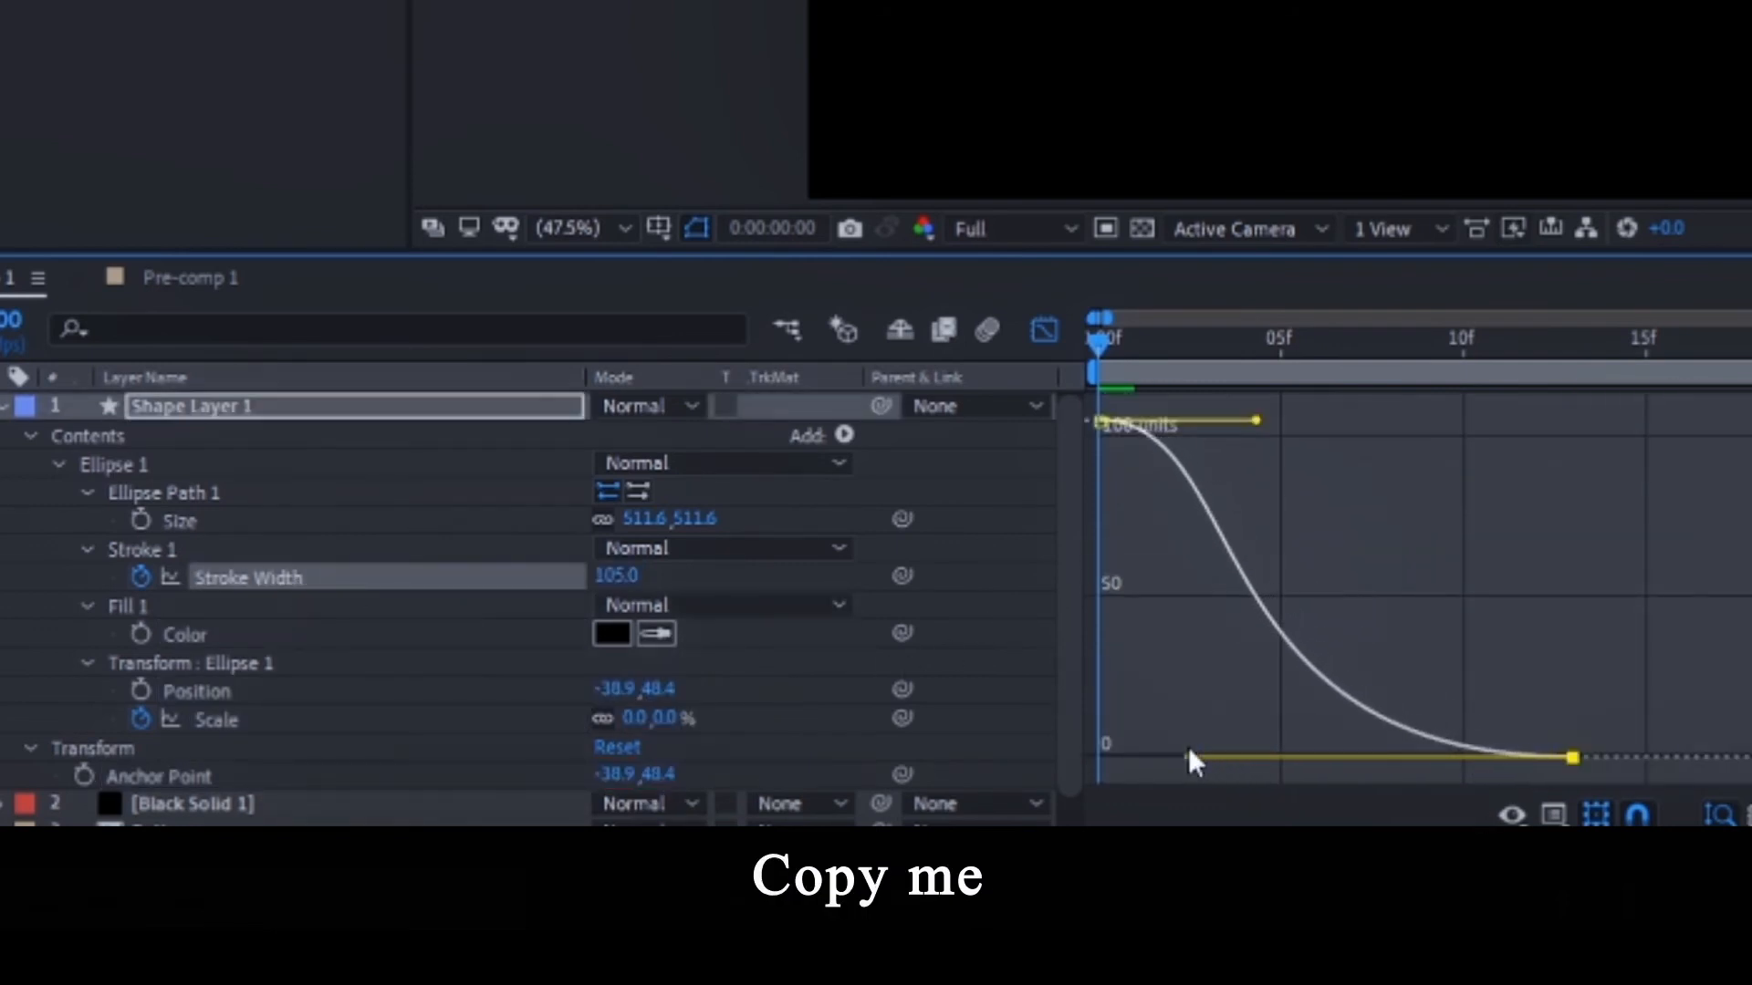
pyautogui.moveTo(1256, 421); pyautogui.dragTo(1100, 575)
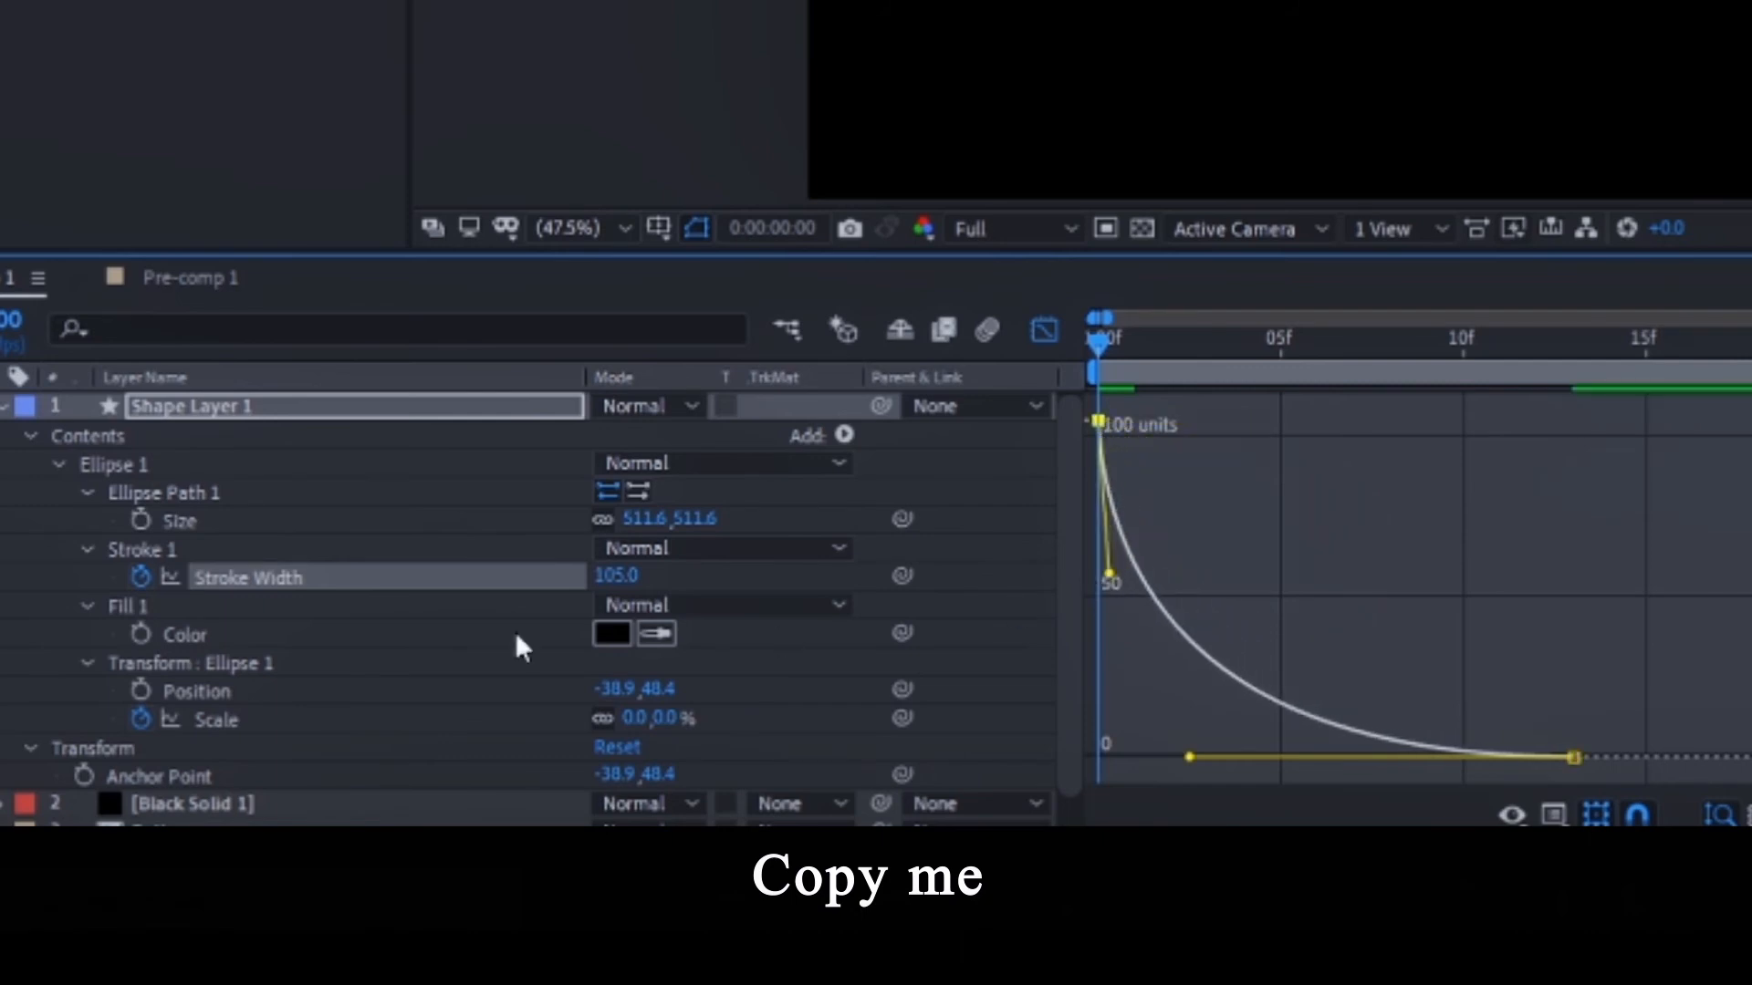
# - Reshape the ellipse's Scale value curve to rise steeply and level off towards its last keyframe, then close the graph editor at frame 0
pyautogui.click(217, 720)
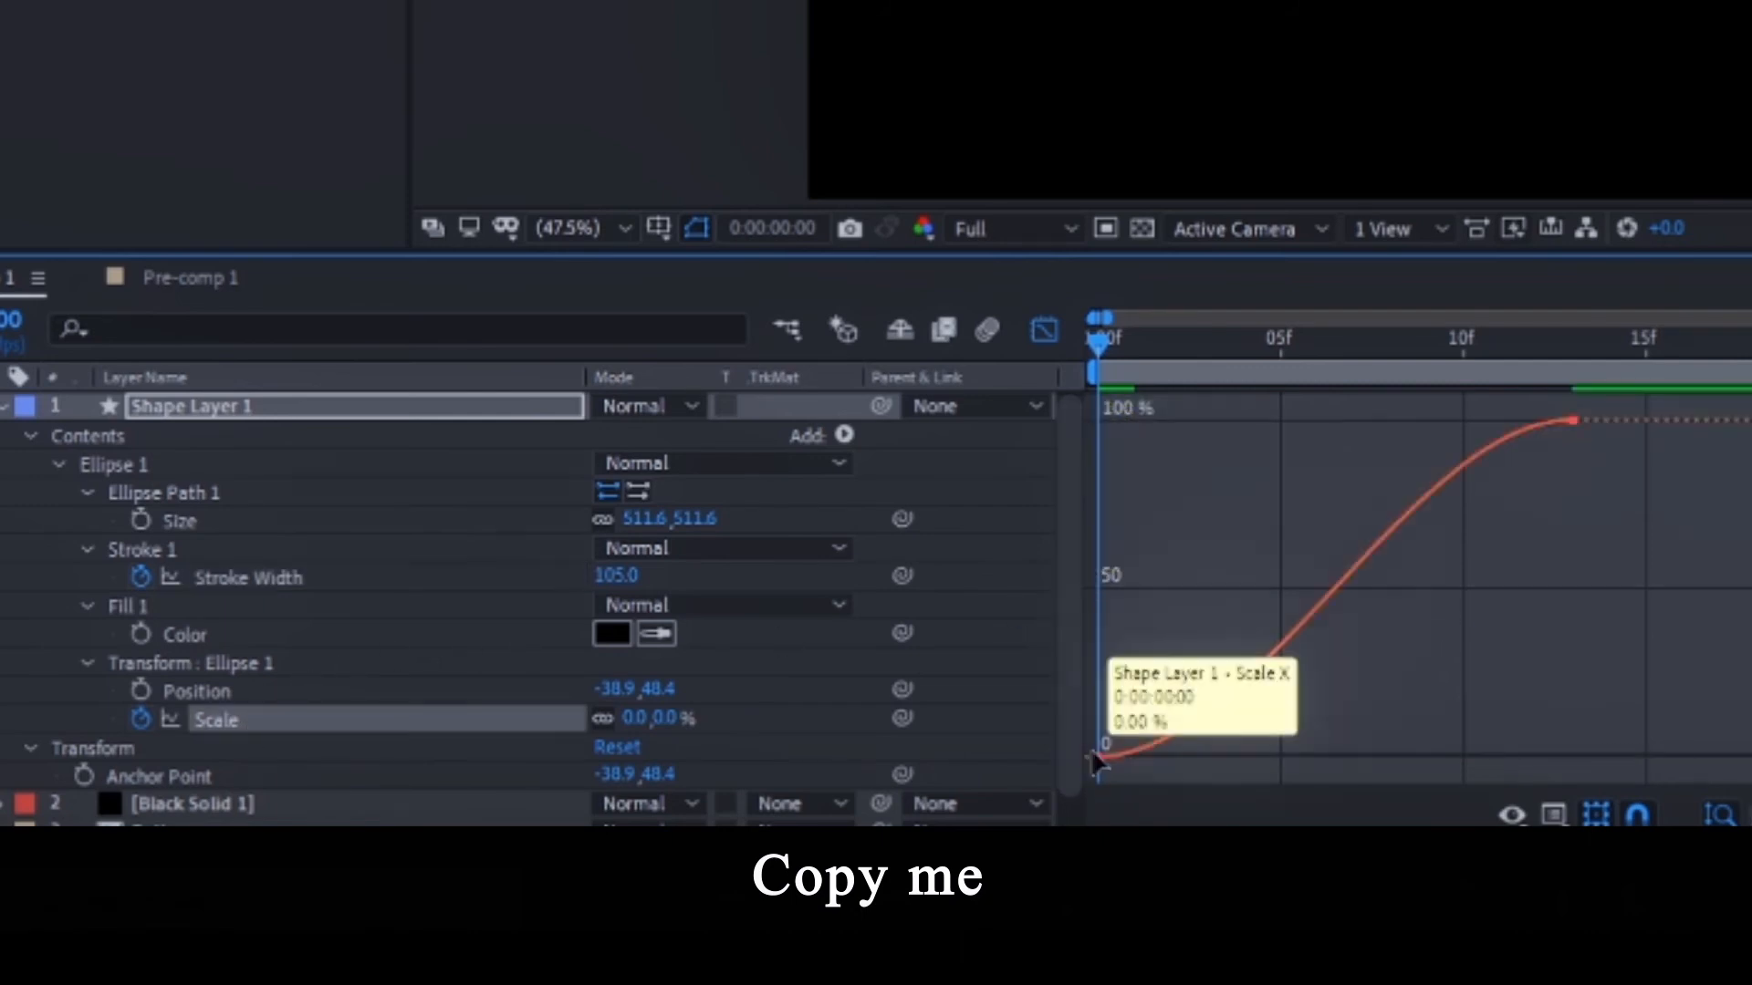
pyautogui.click(1573, 422)
pyautogui.moveTo(1414, 422); pyautogui.dragTo(1287, 421)
pyautogui.moveTo(1256, 757); pyautogui.dragTo(1107, 629)
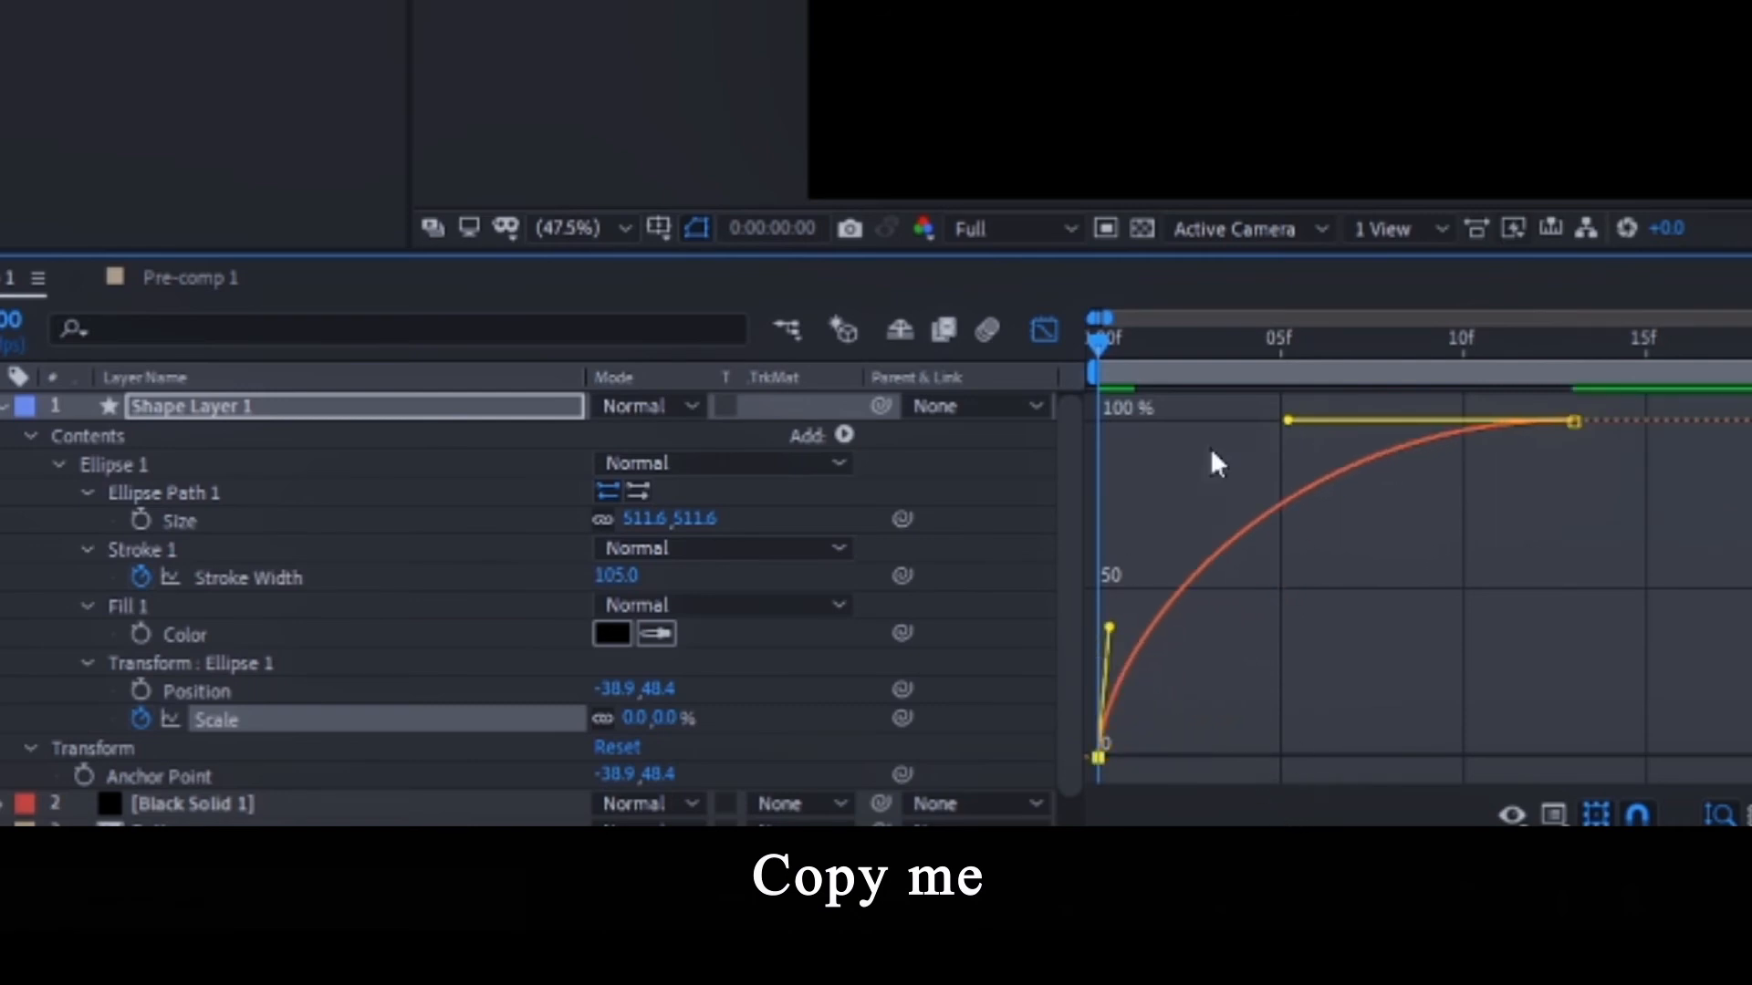
pyautogui.moveTo(1290, 422); pyautogui.dragTo(1238, 423)
pyautogui.moveTo(1101, 342)
pyautogui.mouseDown()
pyautogui.moveTo(1284, 346)
pyautogui.moveTo(995, 325)
pyautogui.moveTo(1129, 332)
pyautogui.moveTo(1076, 332)
pyautogui.mouseUp()
pyautogui.click(1043, 330)
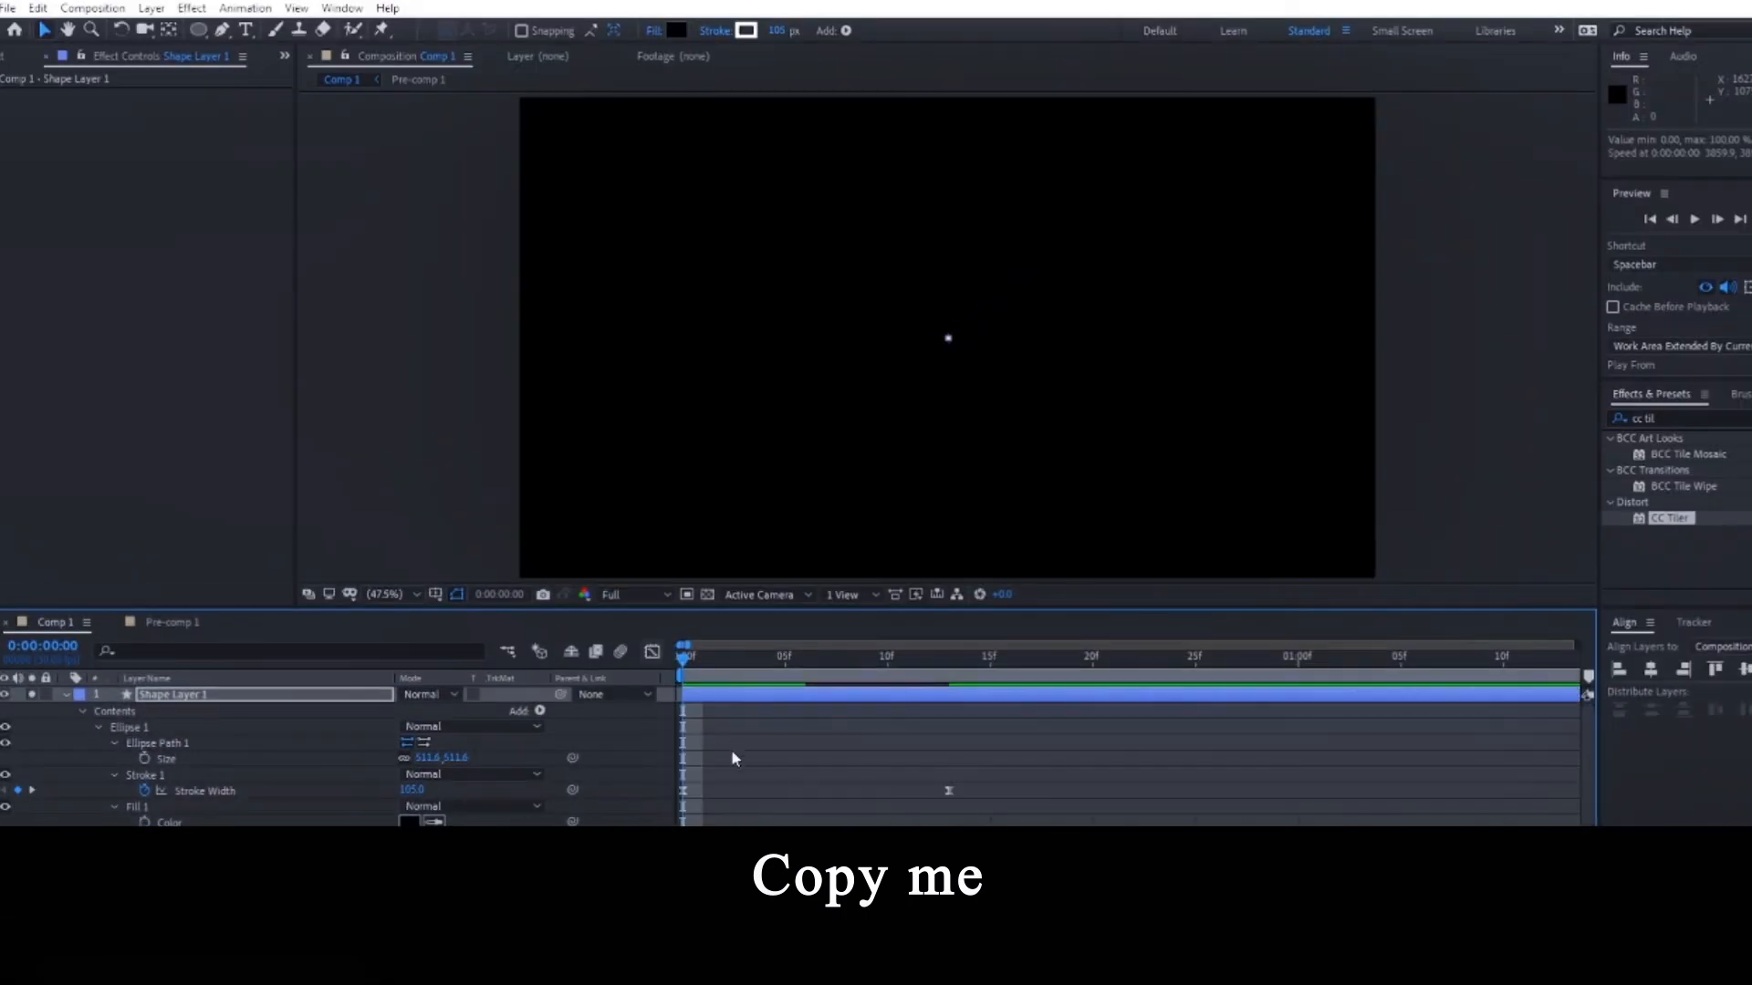
# - Set the Stroke Width at the first keyframe to 292 and preview the circle animation
pyautogui.click(1141, 500)
pyautogui.click(697, 698)
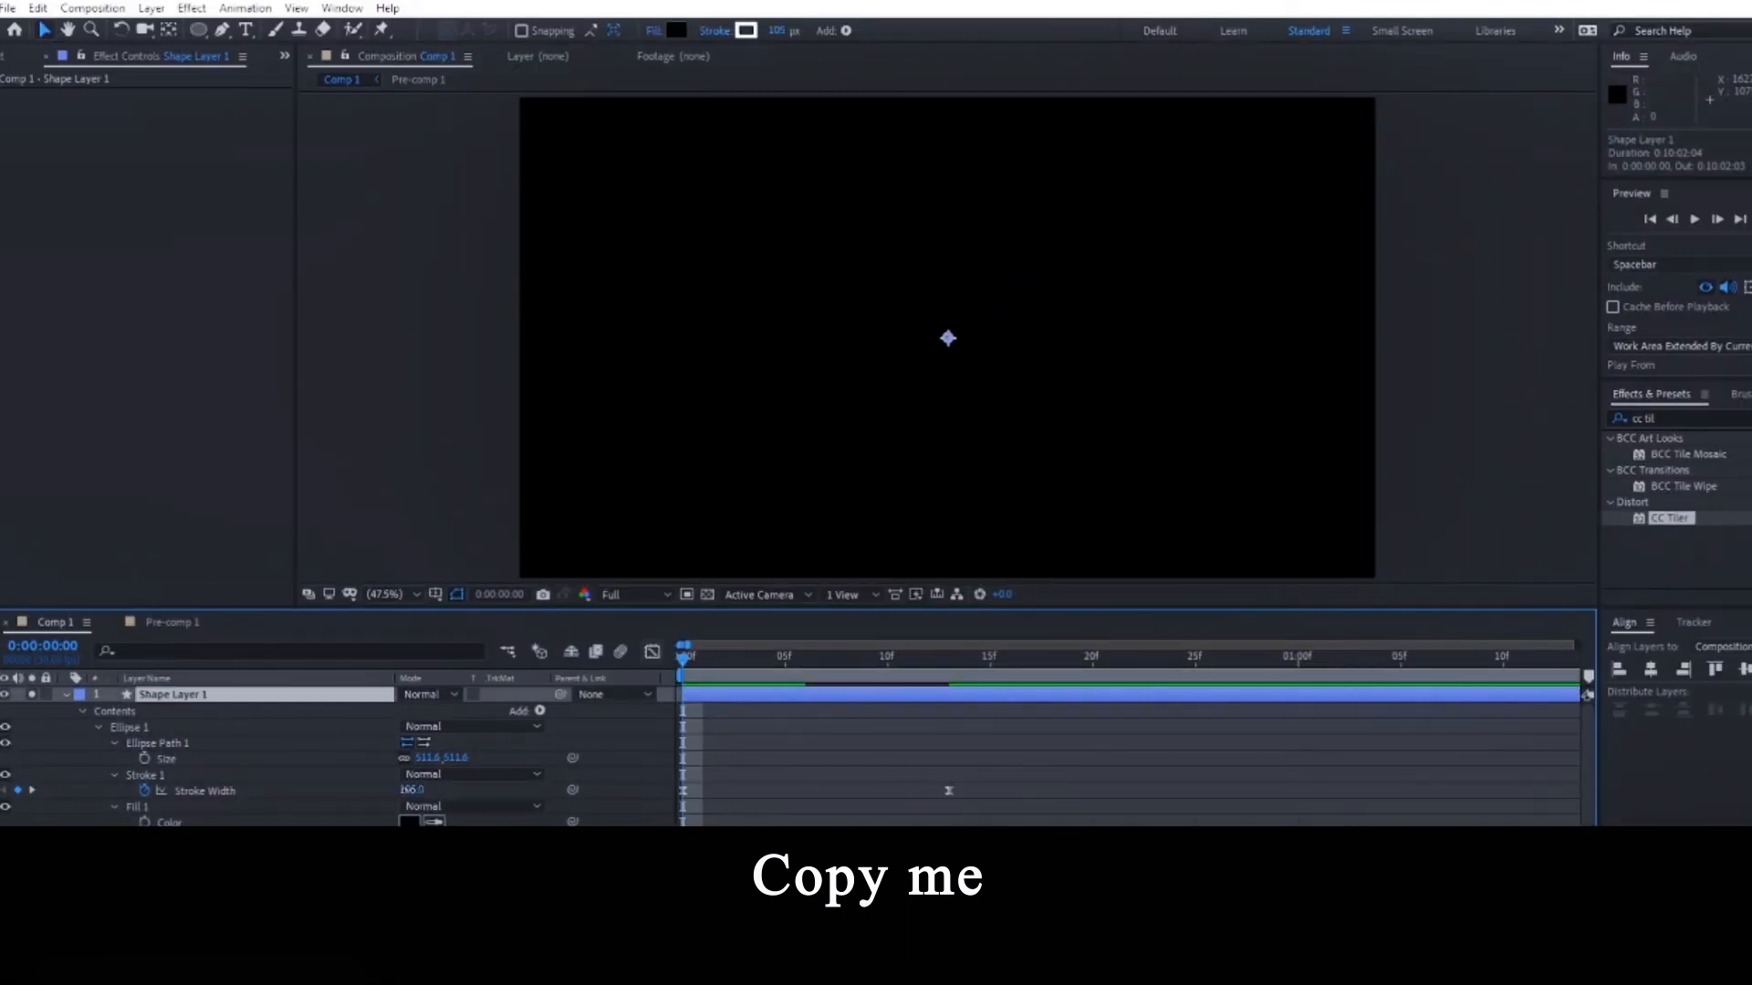
pyautogui.moveTo(419, 790); pyautogui.dragTo(559, 790)
pyautogui.moveTo(686, 658); pyautogui.dragTo(930, 686)
pyautogui.press('space')
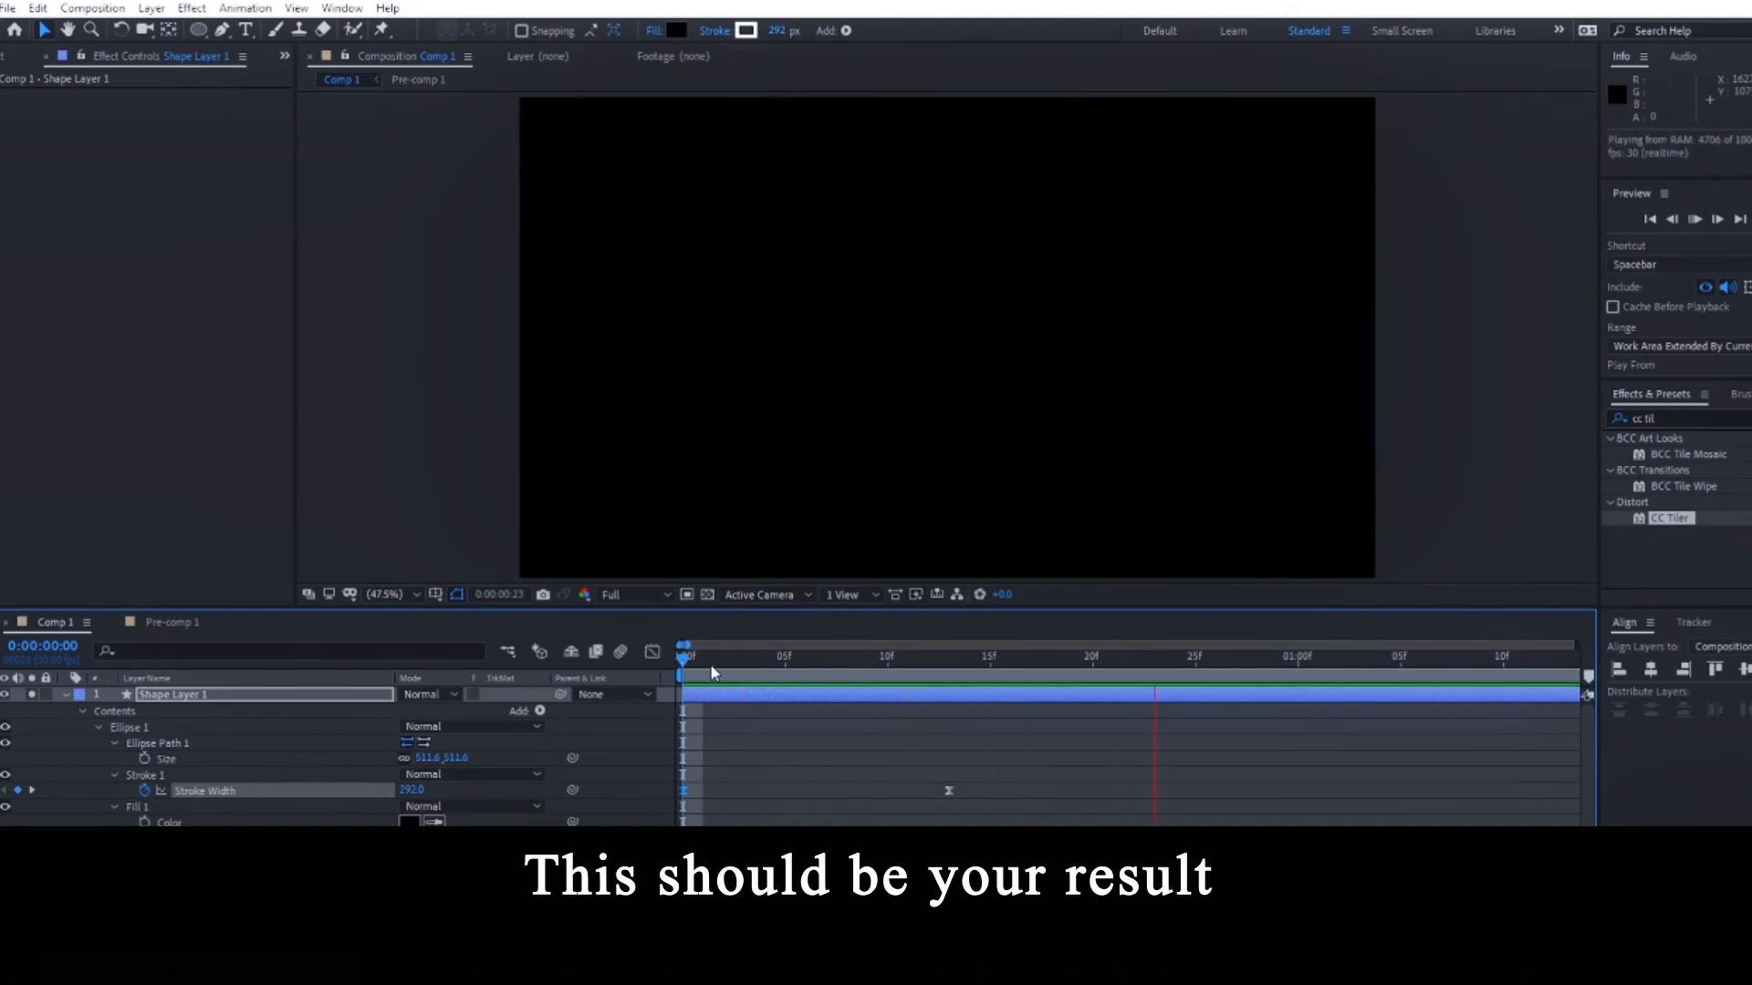
pyautogui.press('space')
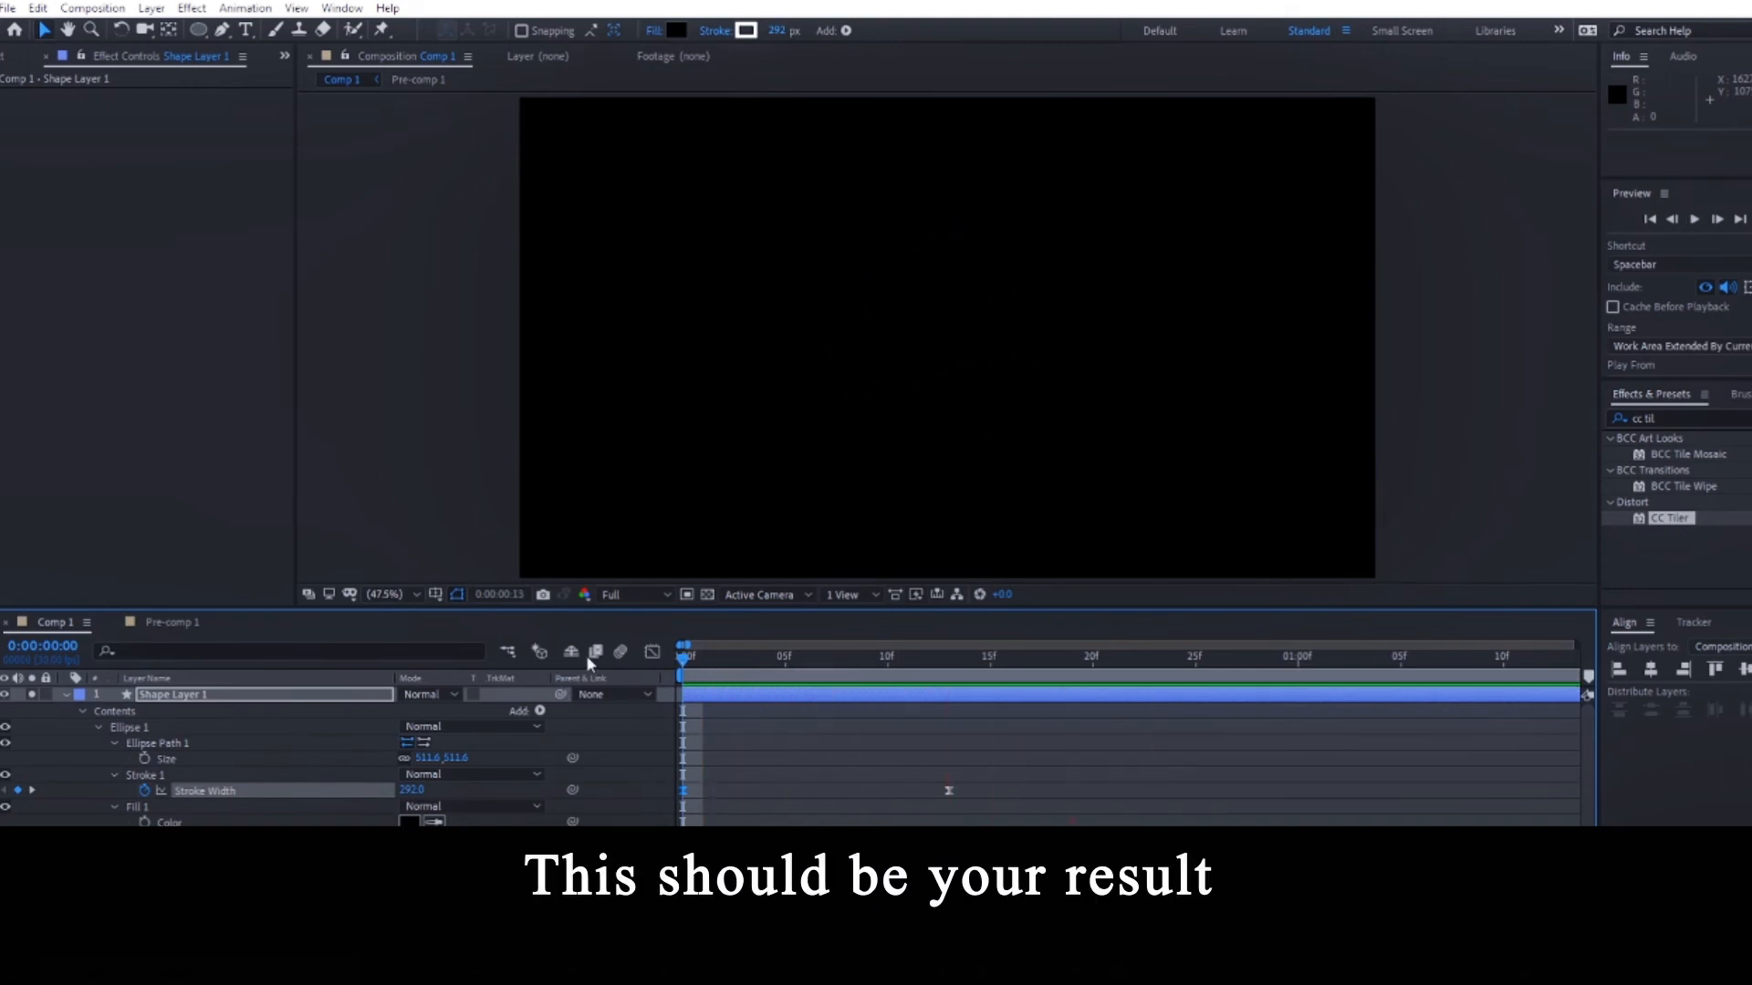
# - Collapse the circle's shape layer, enable motion blur for it and preview the animation
pyautogui.click(67, 695)
pyautogui.click(759, 777)
pyautogui.click(725, 696)
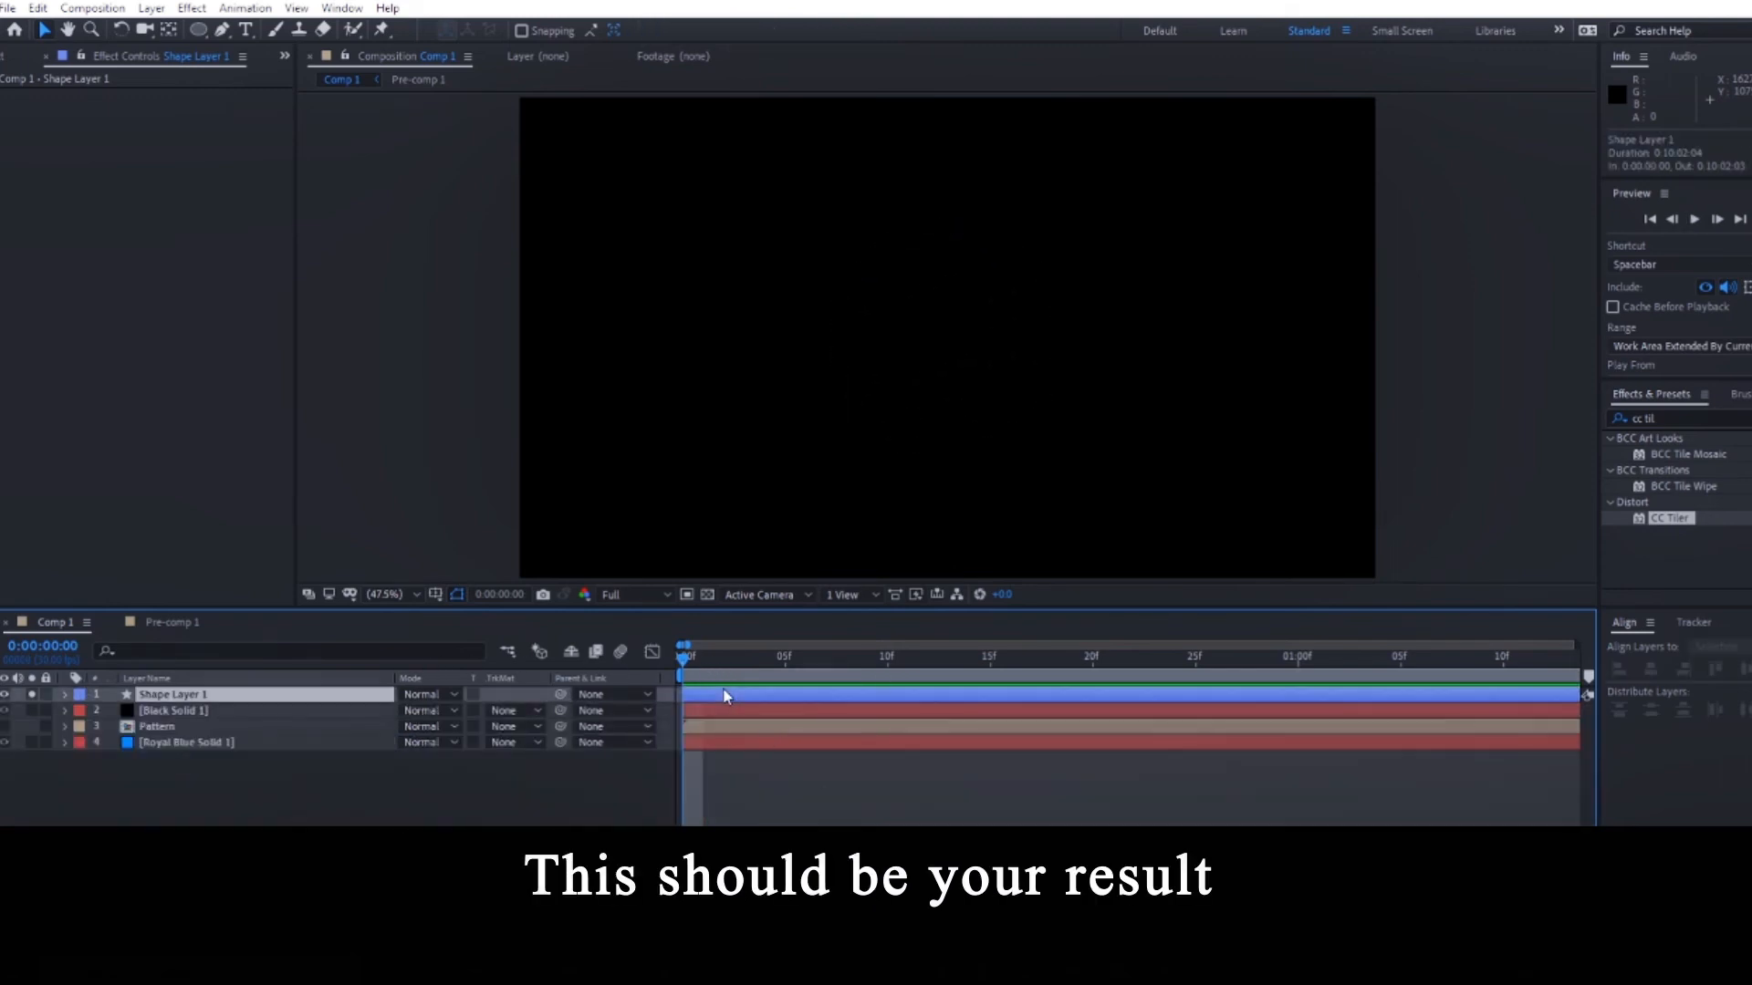
pyautogui.press('F4')
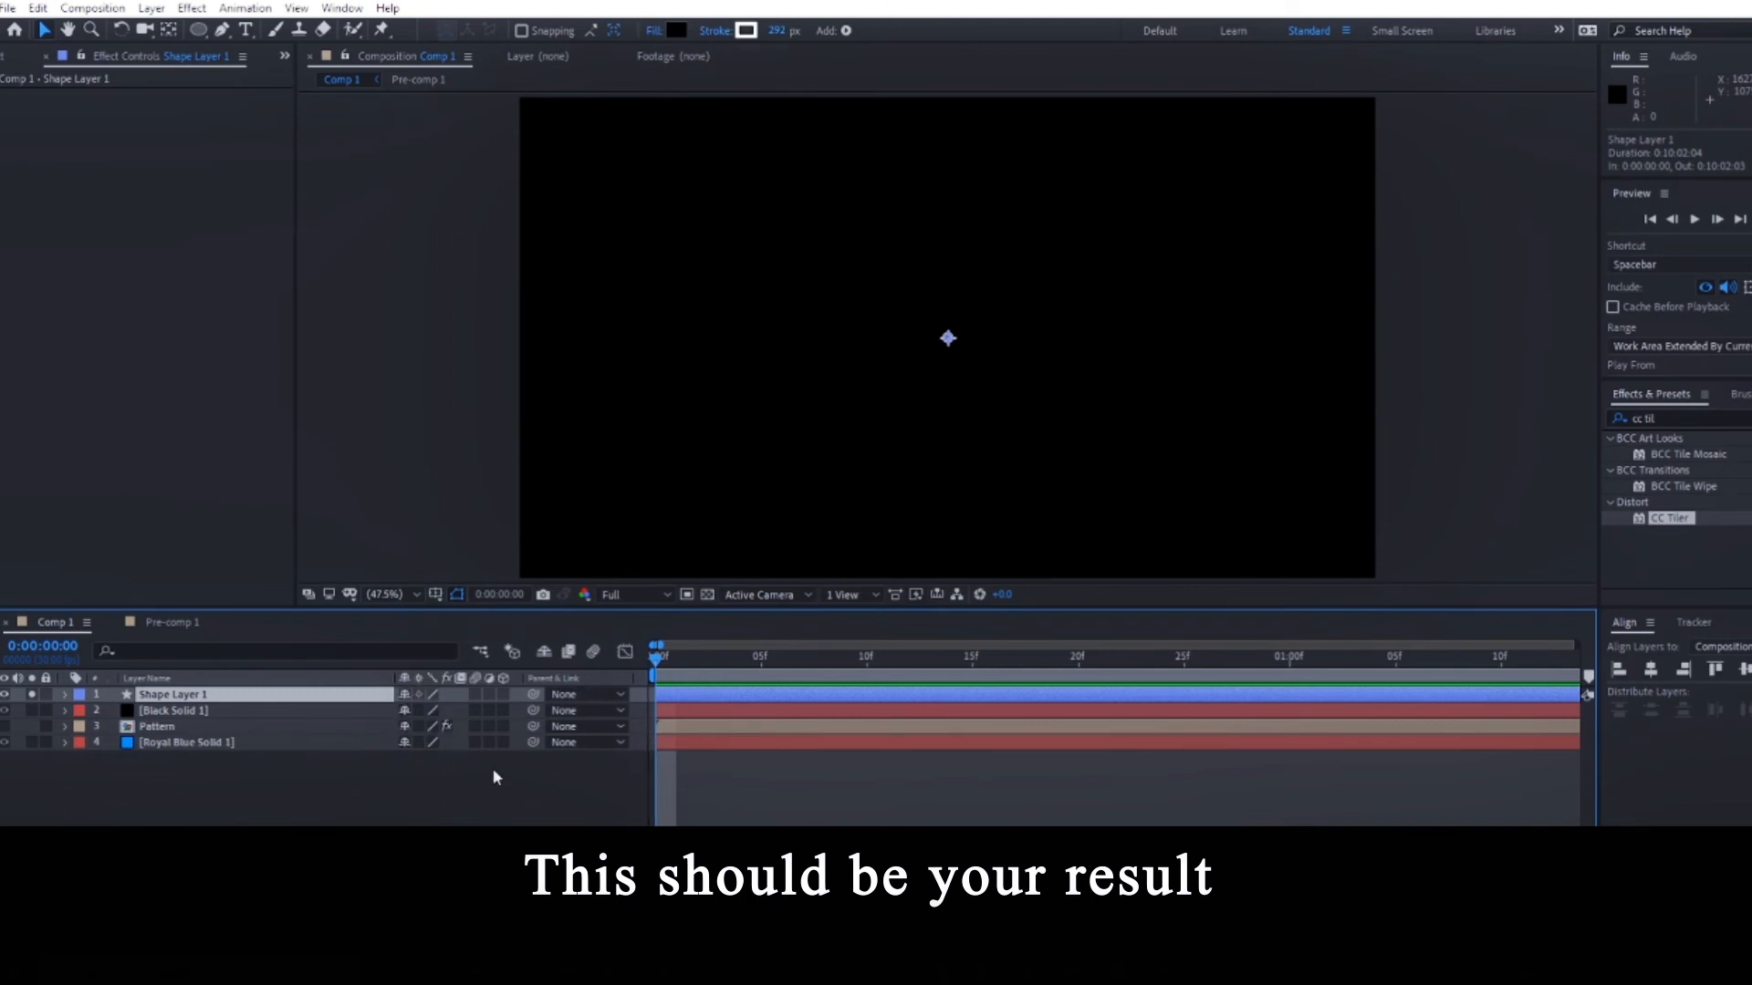
pyautogui.click(475, 695)
pyautogui.press('space')
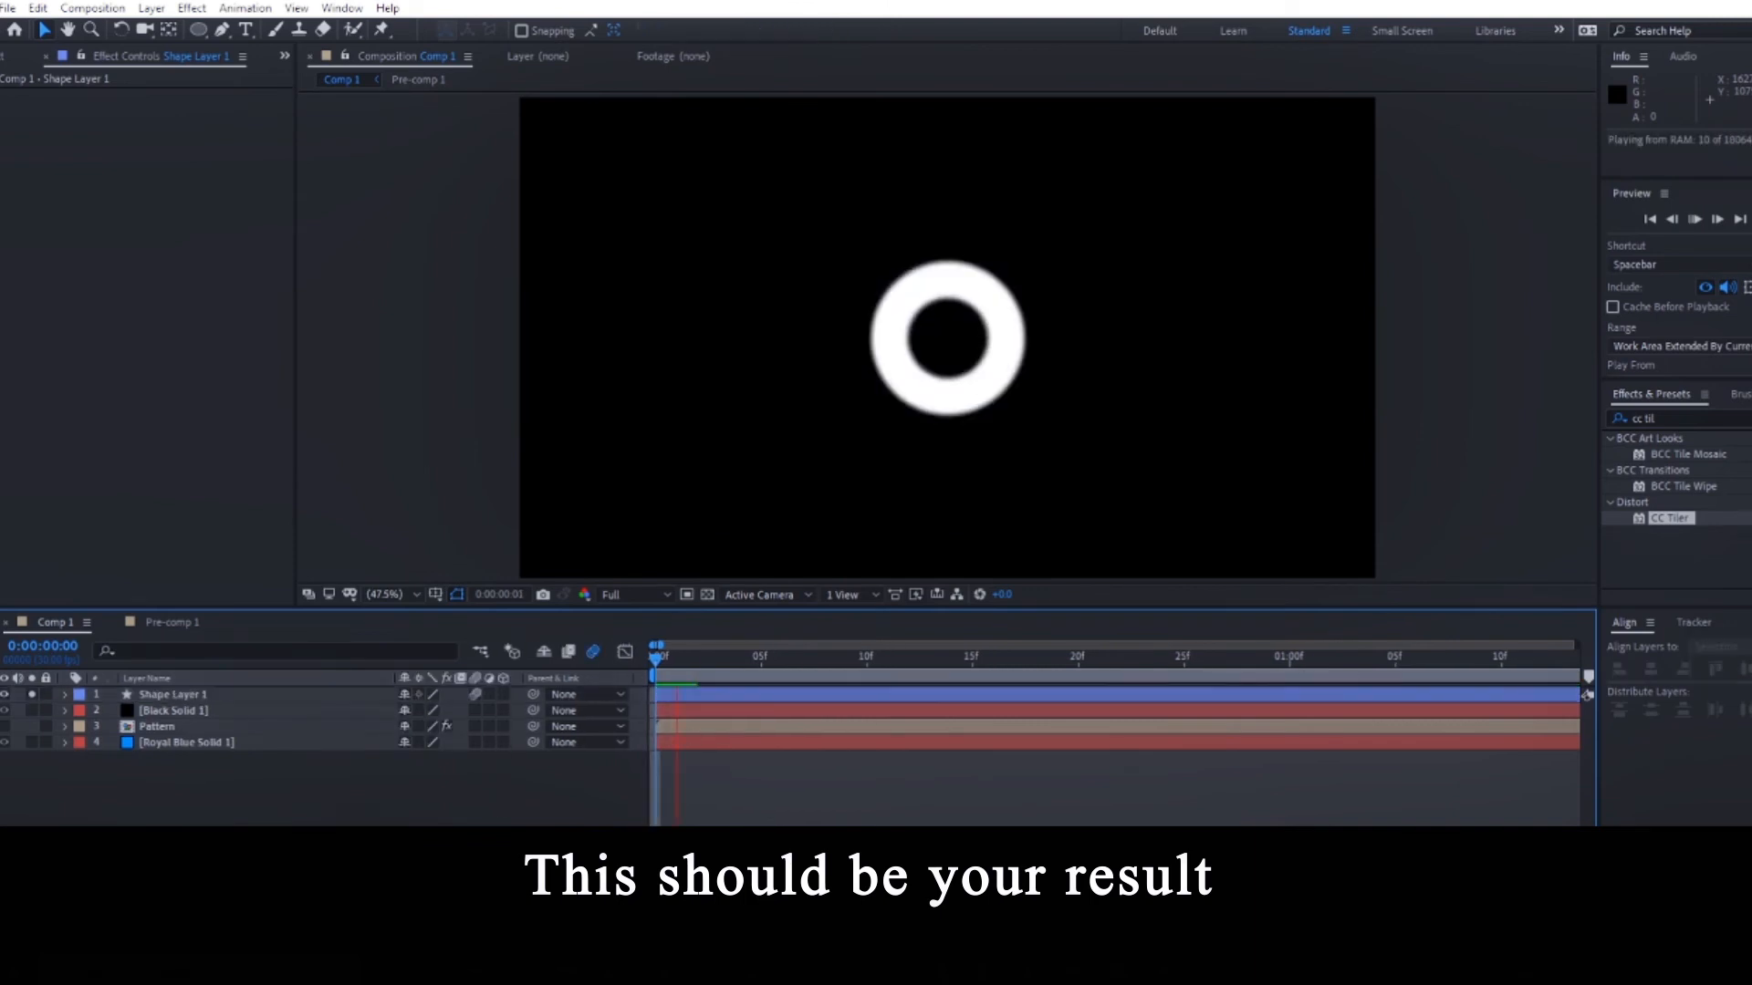
pyautogui.press('space')
# - Duplicate the circle's shape layer and offset the copy to start at frame 12
pyautogui.click(668, 691)
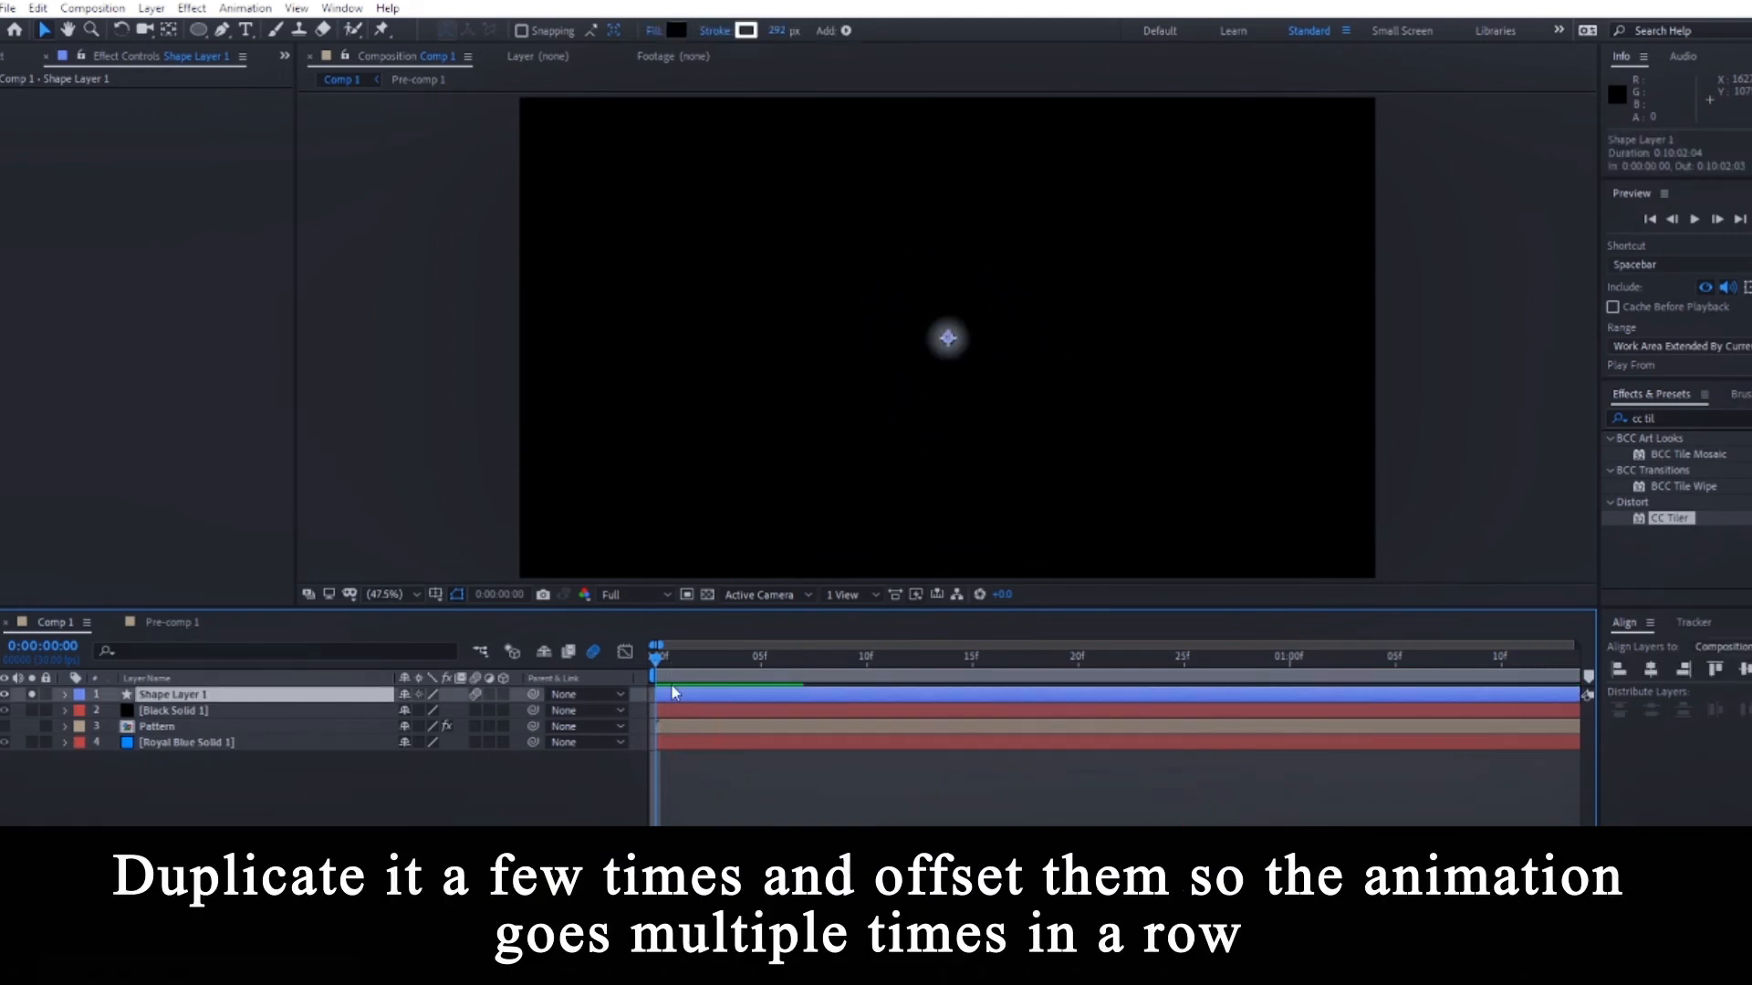
pyautogui.press('=')
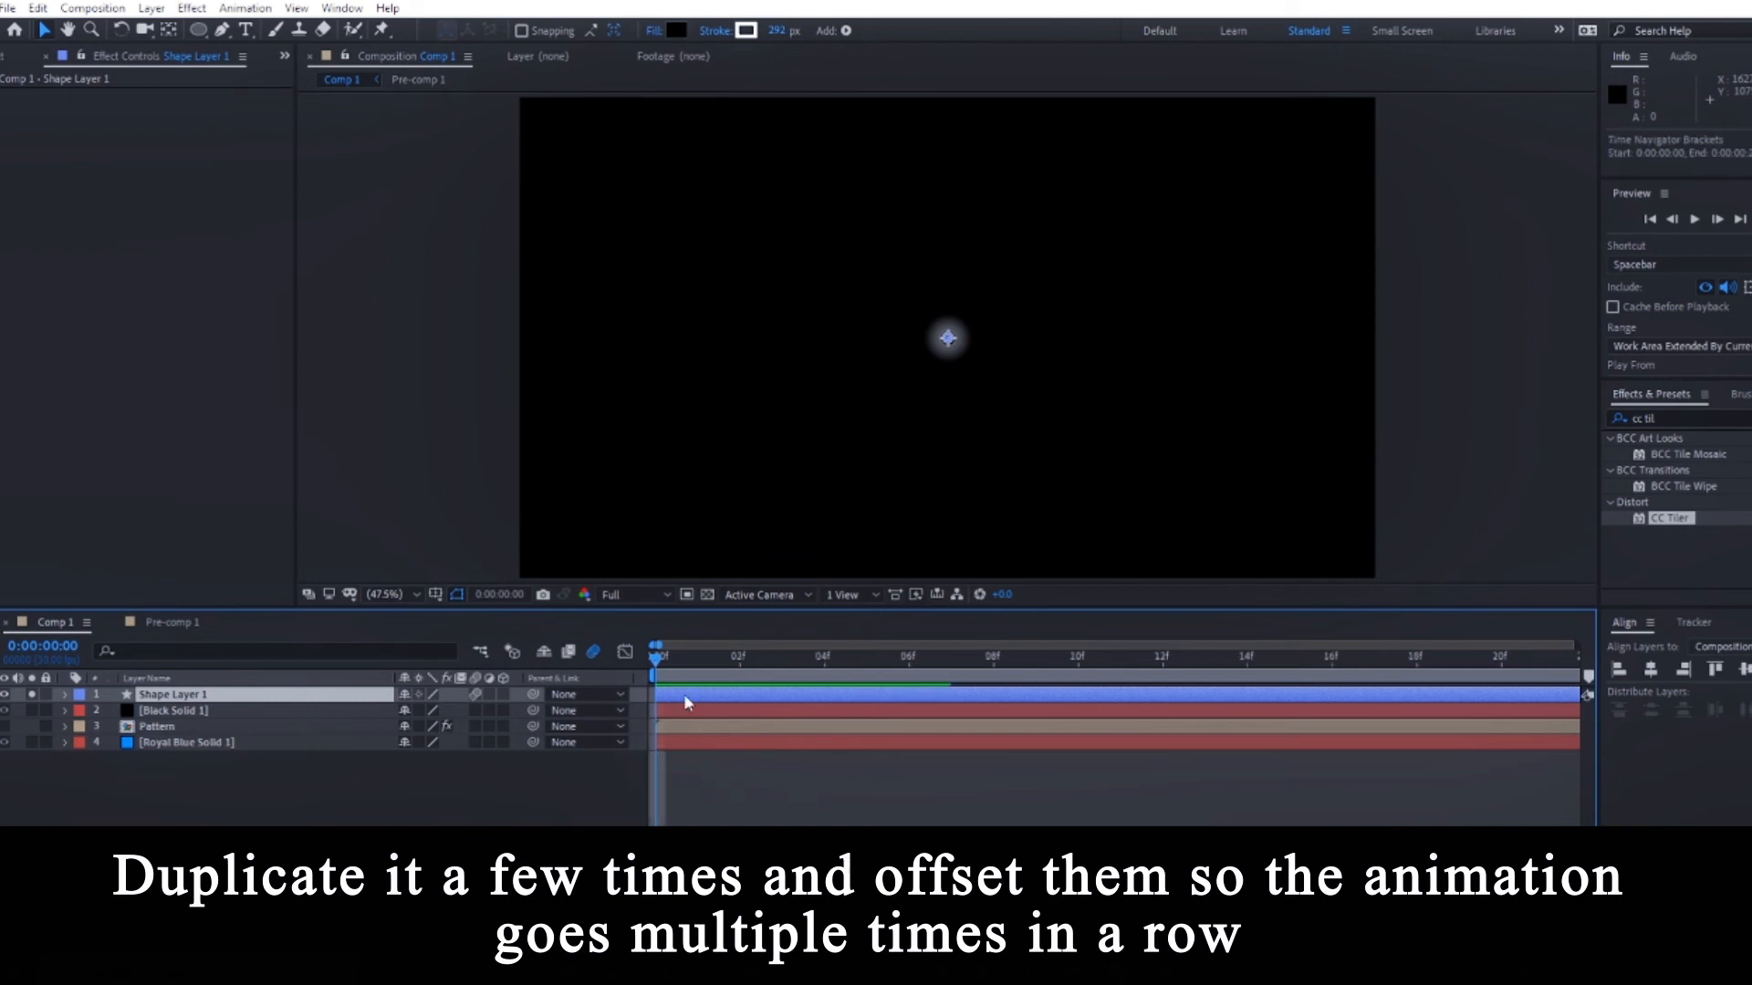
pyautogui.hotkey('ctrl', 'd')
pyautogui.moveTo(717, 703); pyautogui.dragTo(1182, 702)
pyautogui.press('space')
pyautogui.press('-')
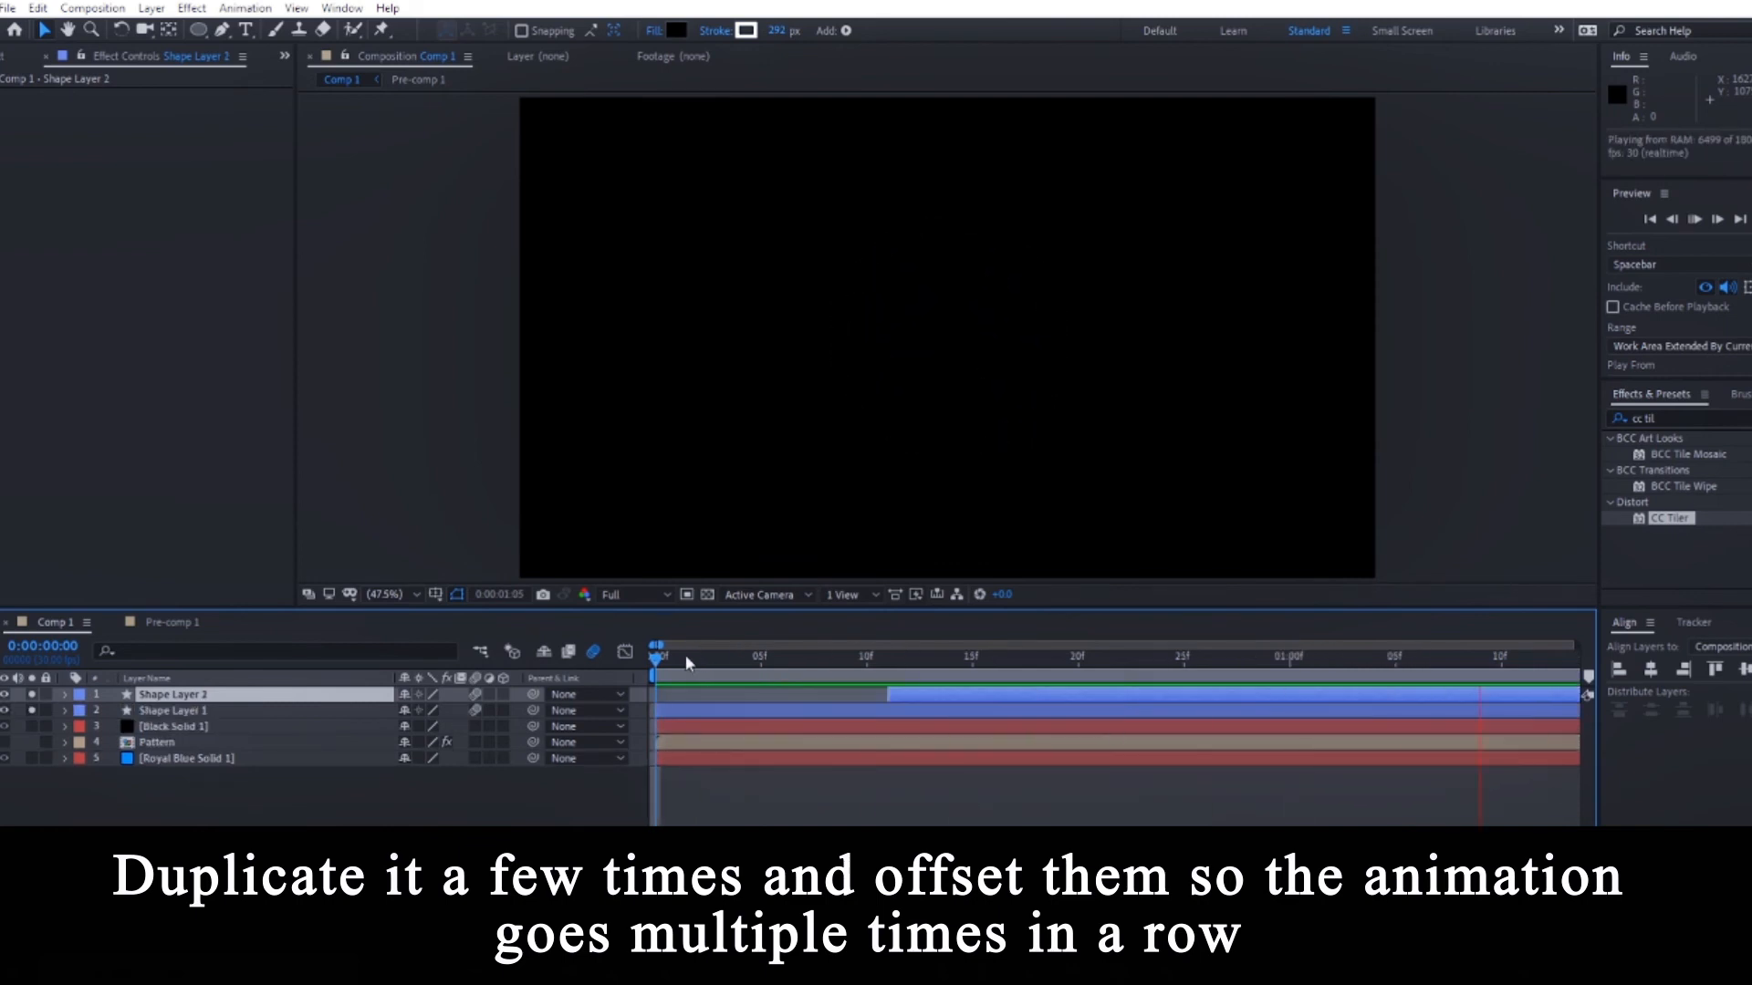
pyautogui.press('space')
pyautogui.press('-')
pyautogui.press('-')
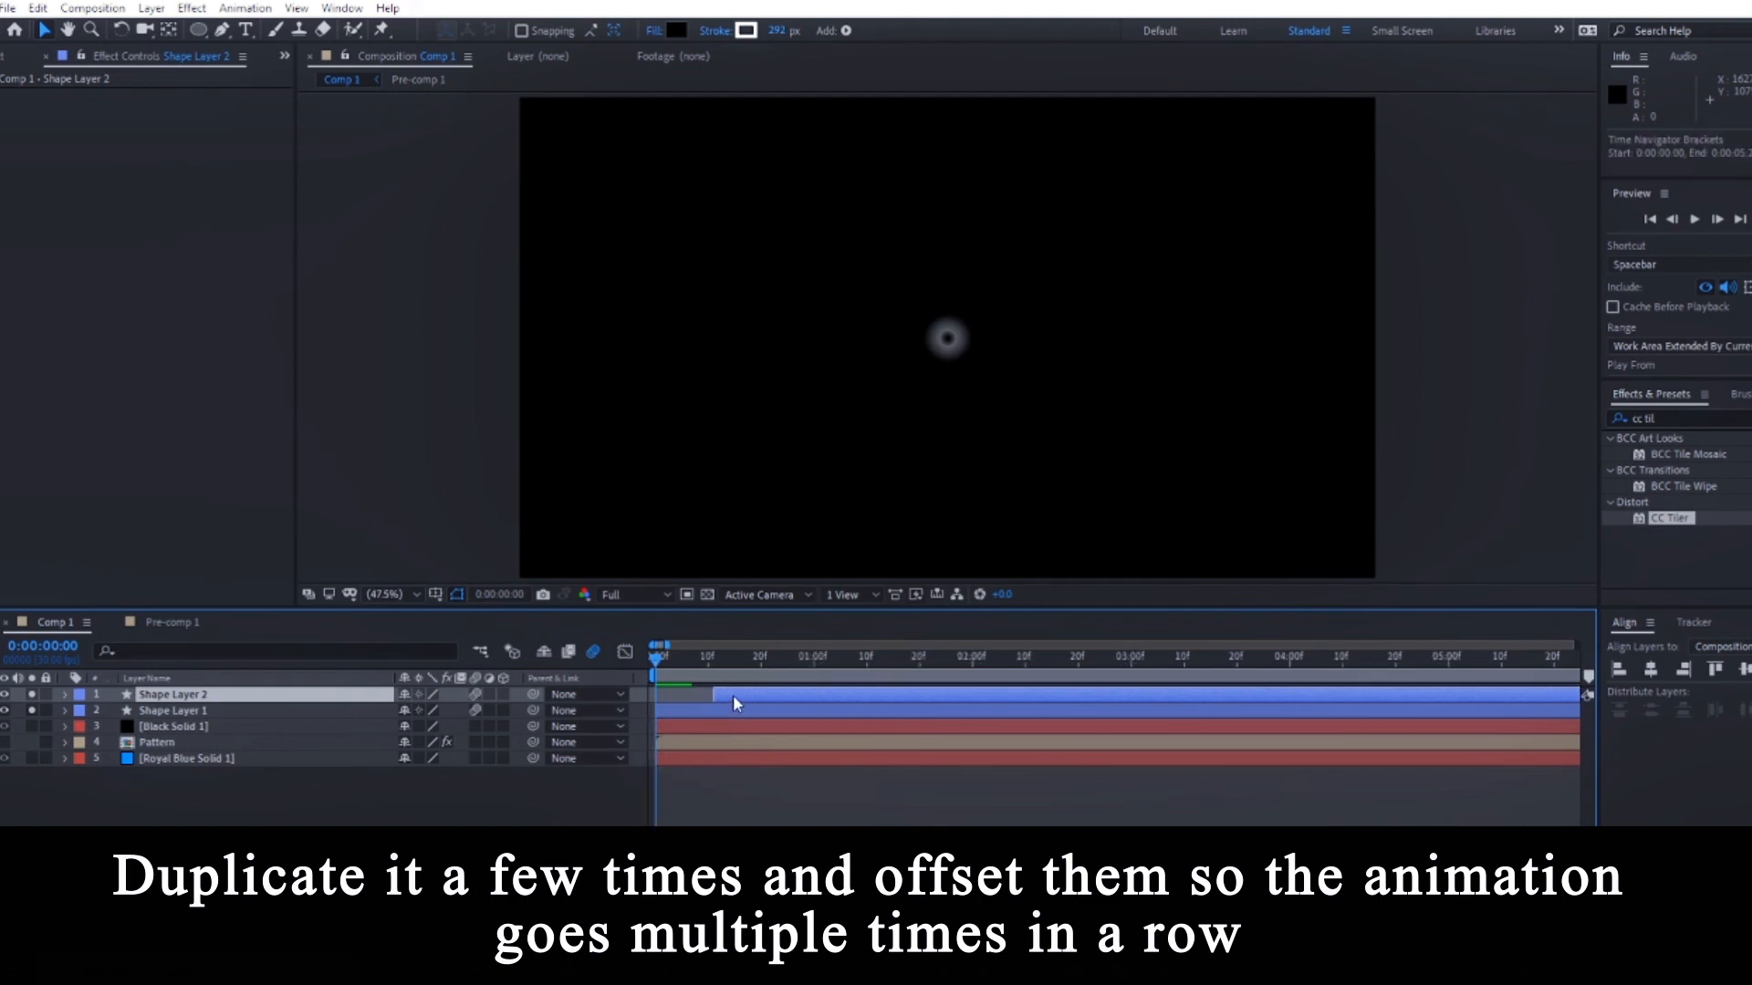
pyautogui.press('space')
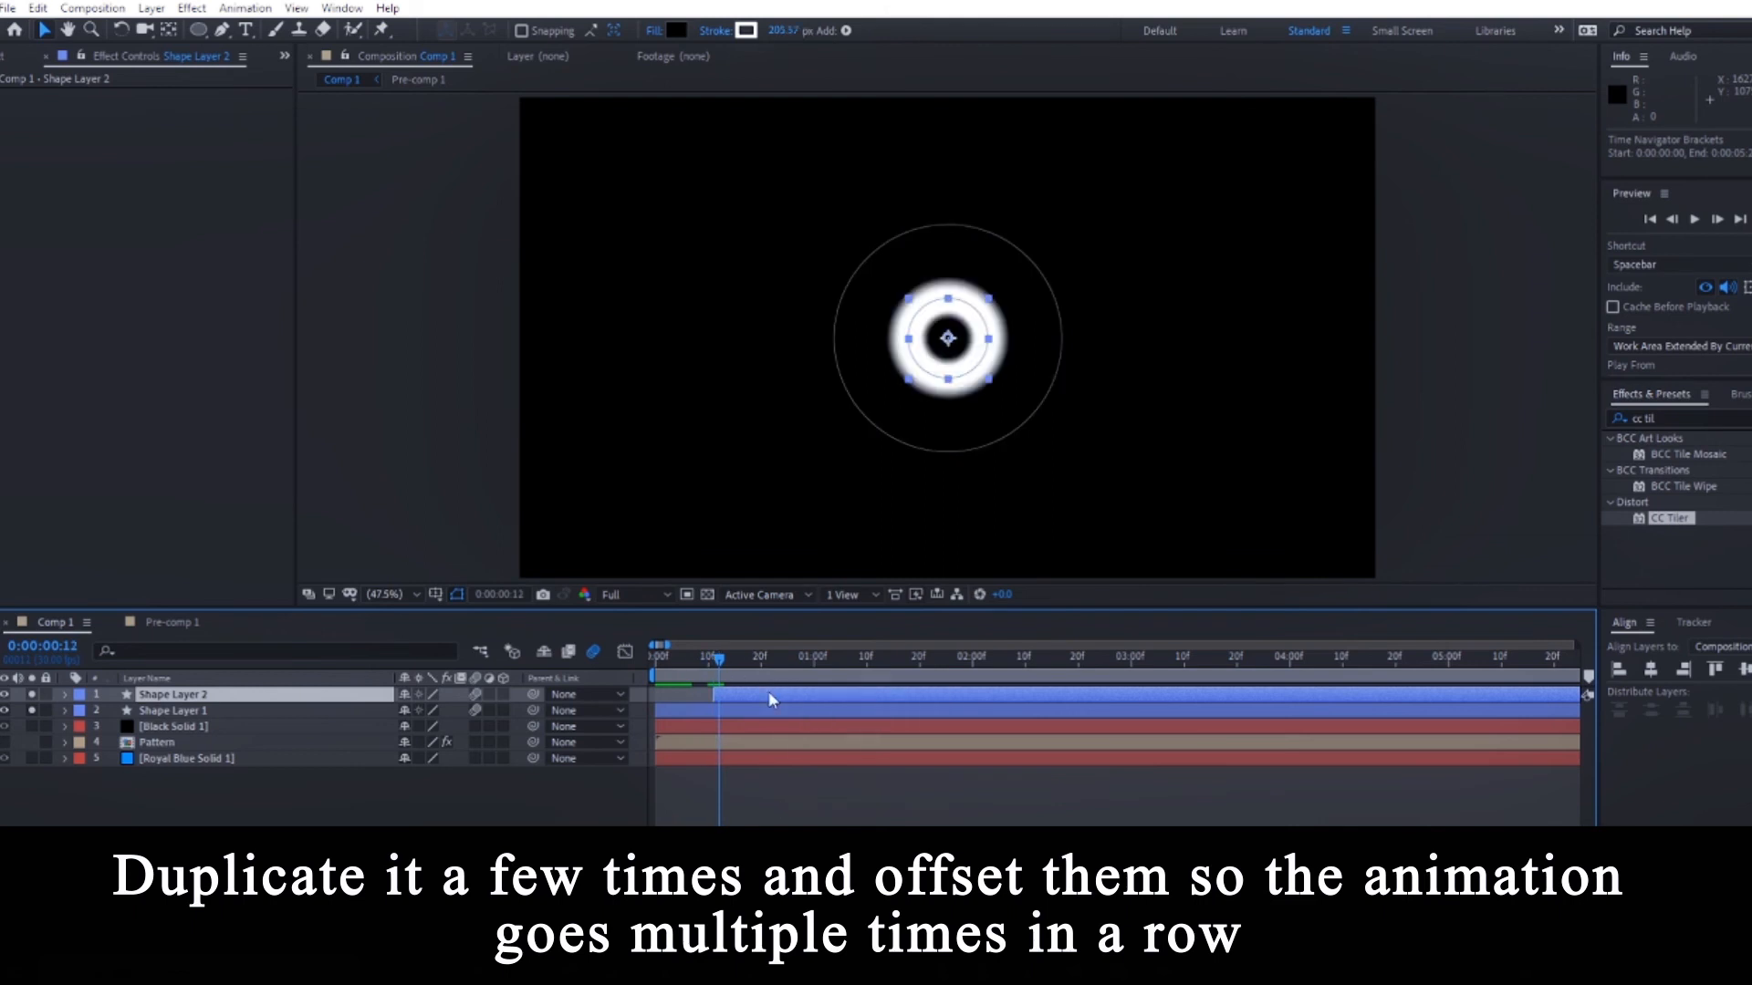
pyautogui.moveTo(768, 692); pyautogui.dragTo(779, 692)
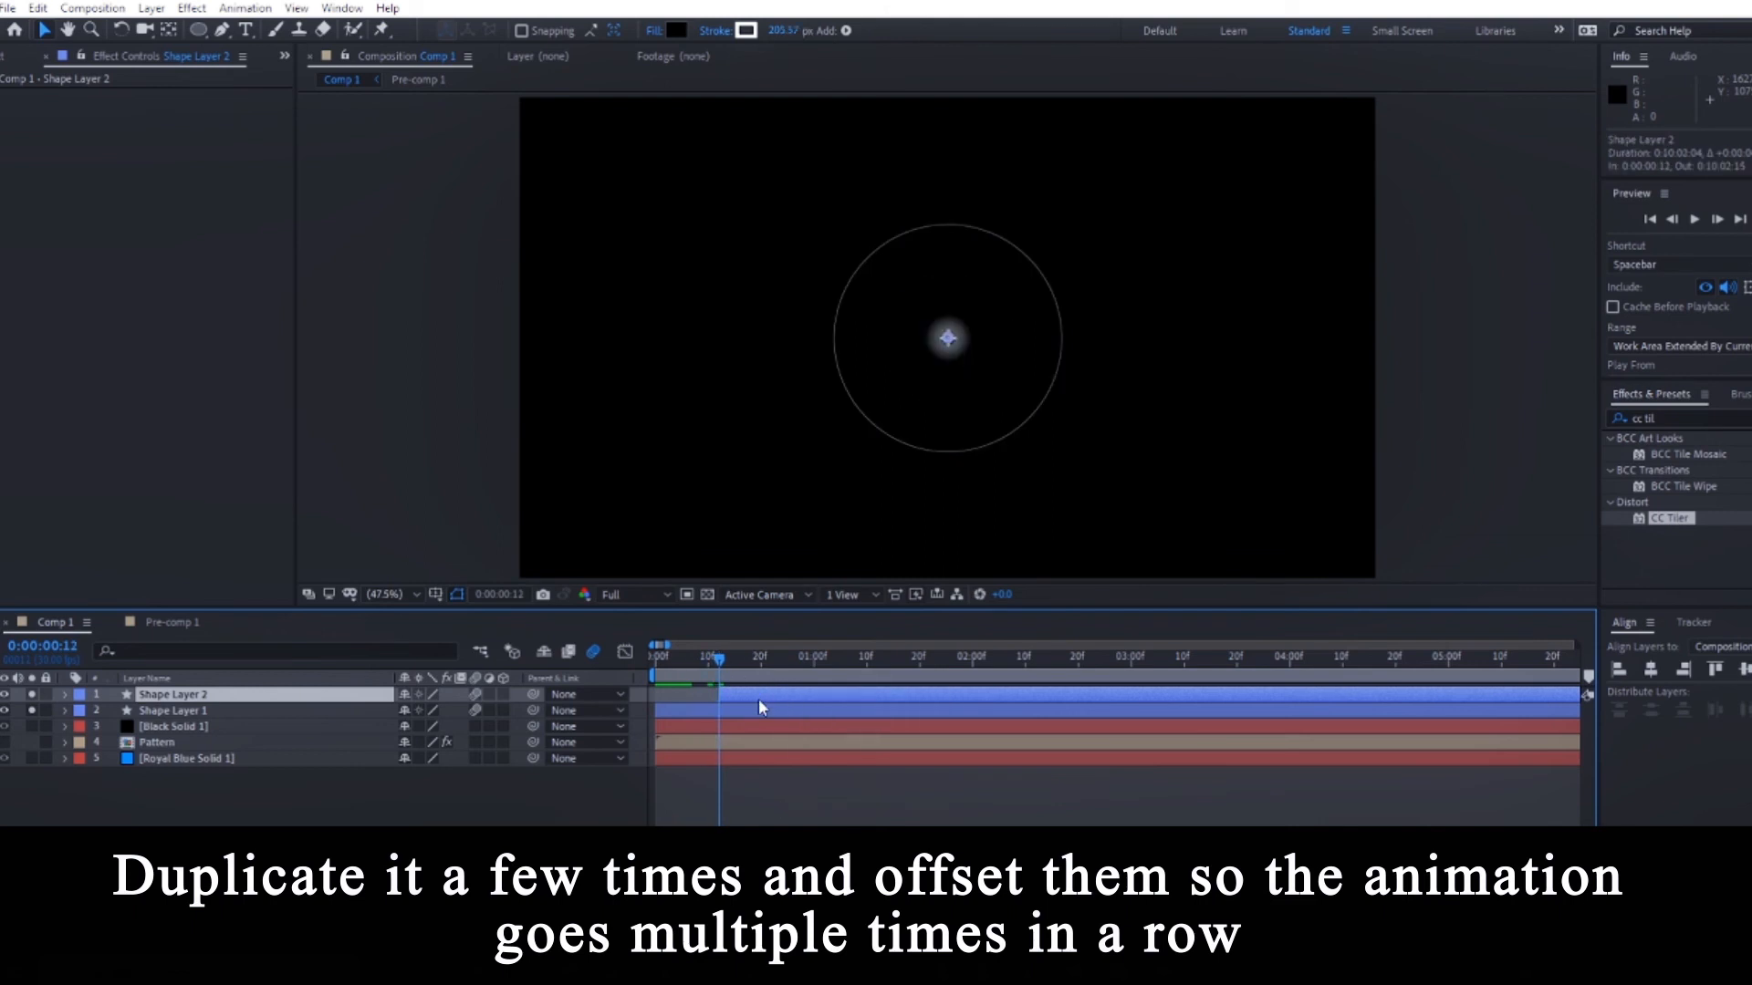
# - Duplicate the circle layer twice more, offsetting the copies to start at about frames 24 and 36, and preview the sequence
pyautogui.hotkey('ctrl', 'd')
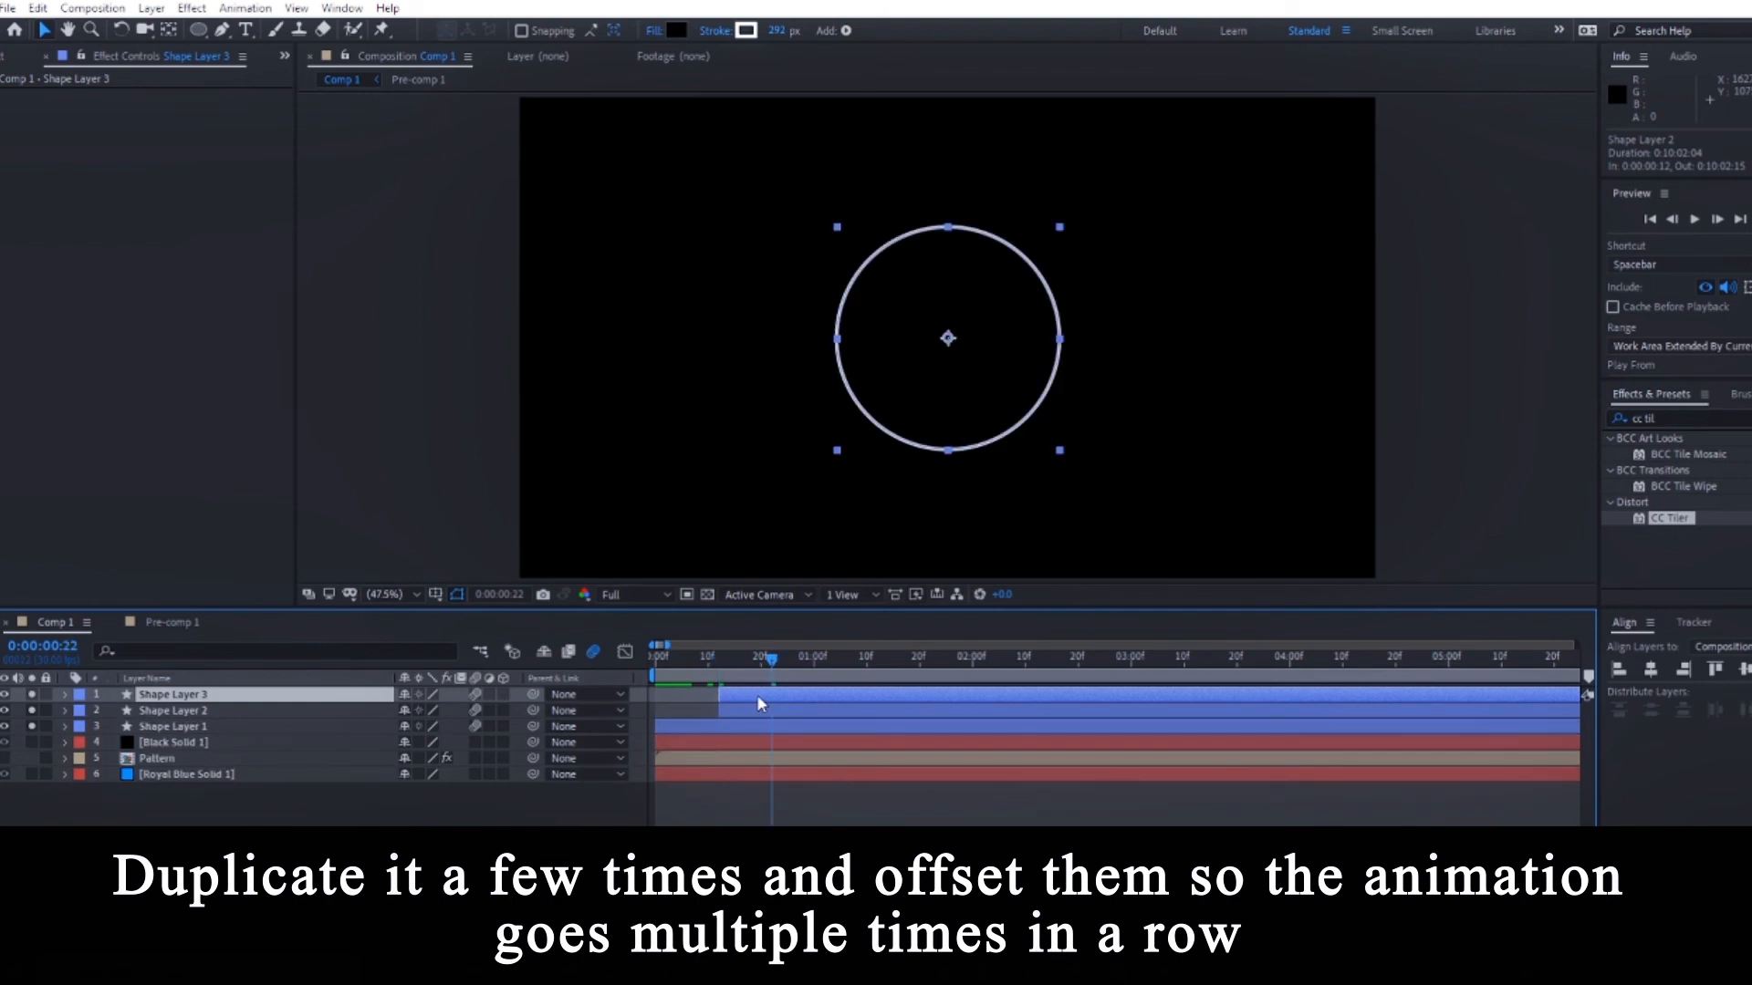
pyautogui.moveTo(757, 704); pyautogui.dragTo(615, 653)
pyautogui.hotkey('ctrl', 'd')
pyautogui.press('space')
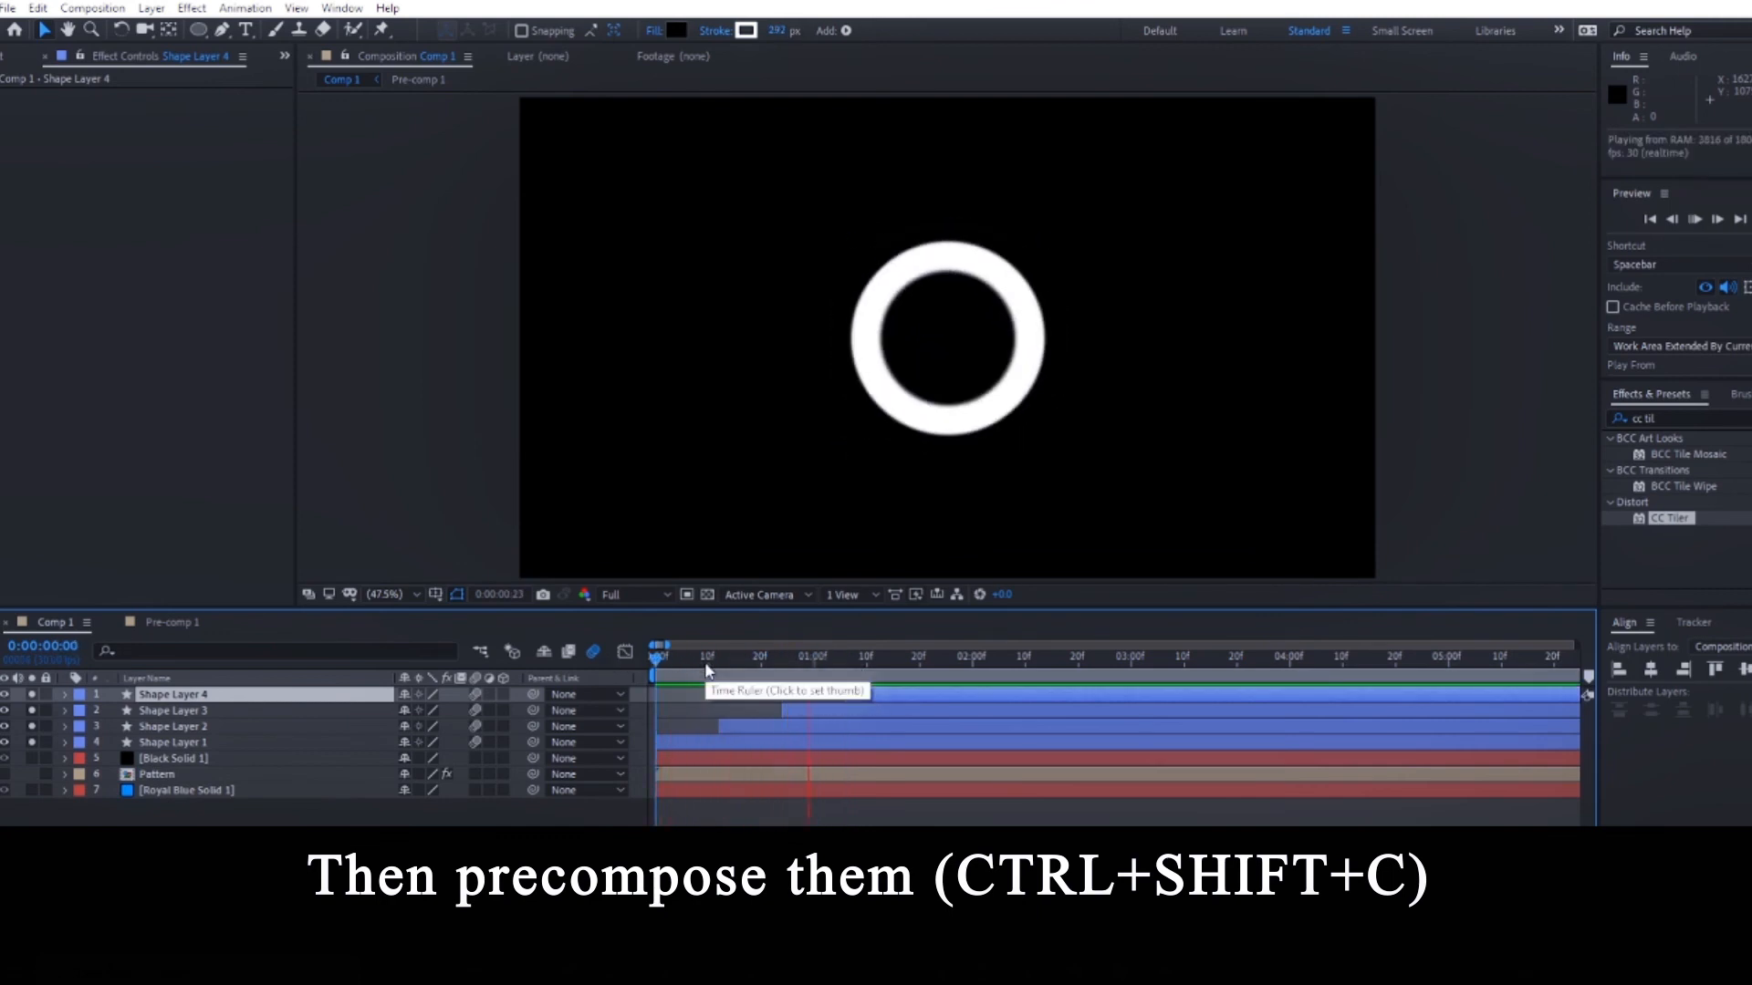
pyautogui.press('space')
# - Precompose the four circle shape layers together, moving all attributes into the new composition
pyautogui.click(730, 742)
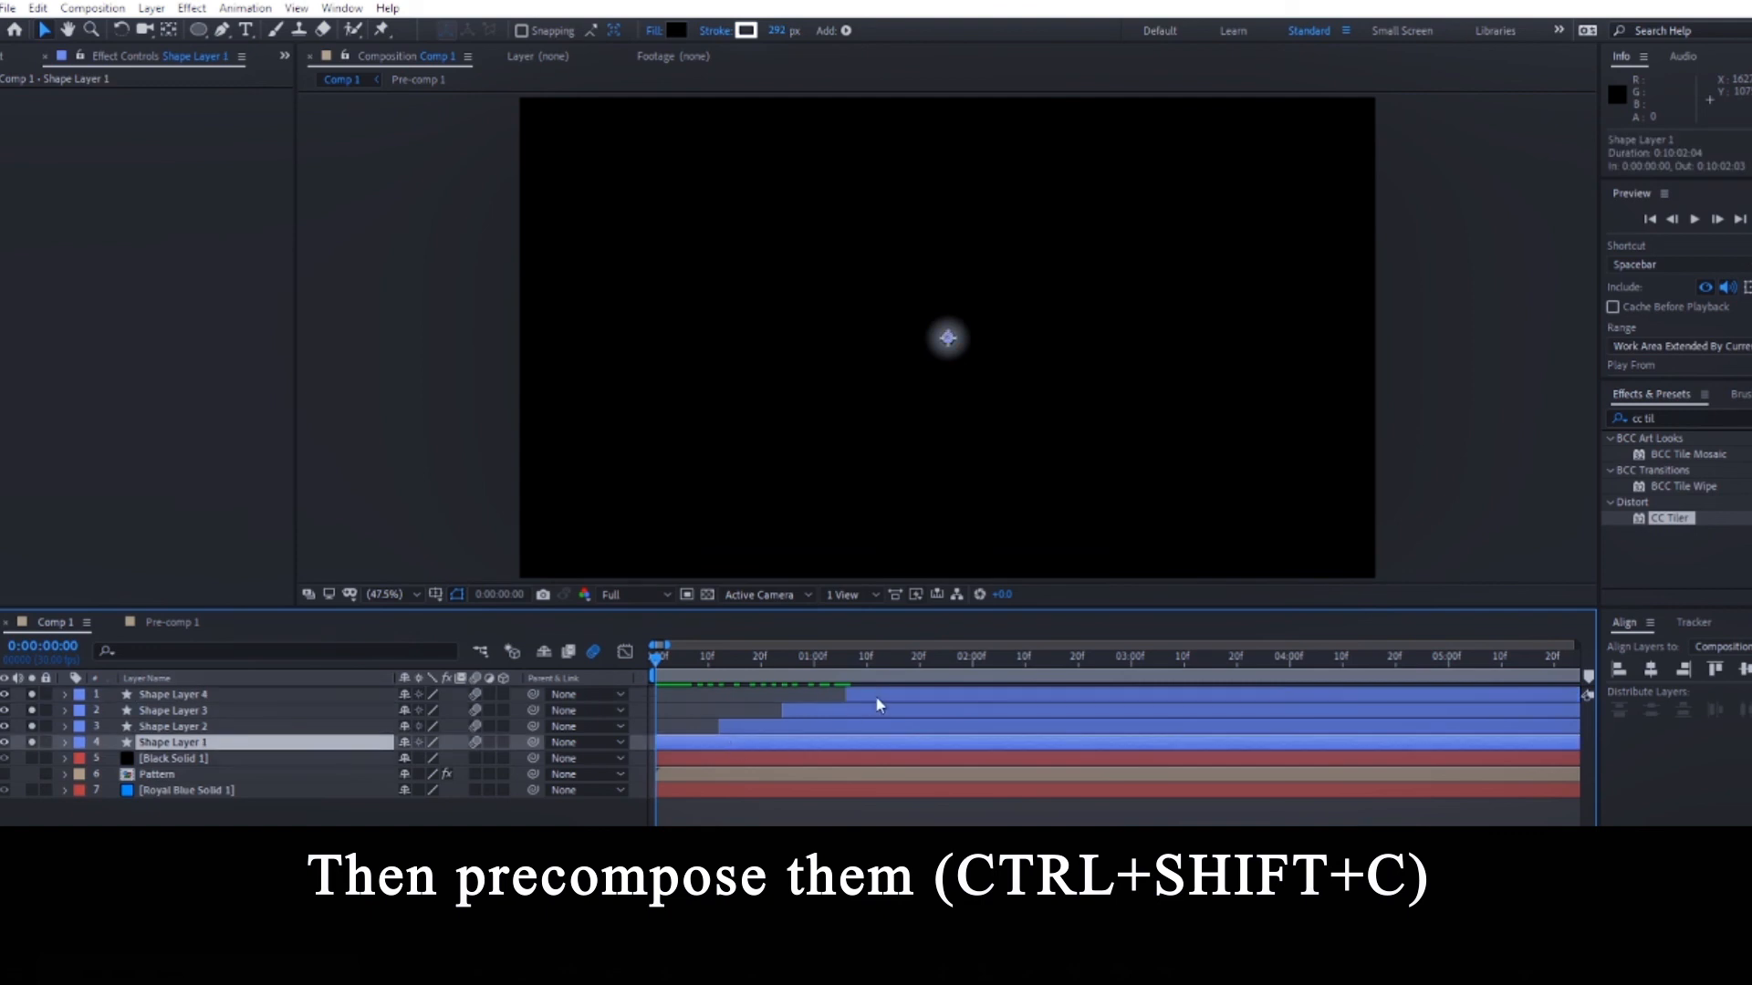
pyautogui.keyDown('shift'); pyautogui.click(881, 697); pyautogui.keyUp('shift')
pyautogui.hotkey('ctrl', 'shift', 'c')
pyautogui.click(693, 498)
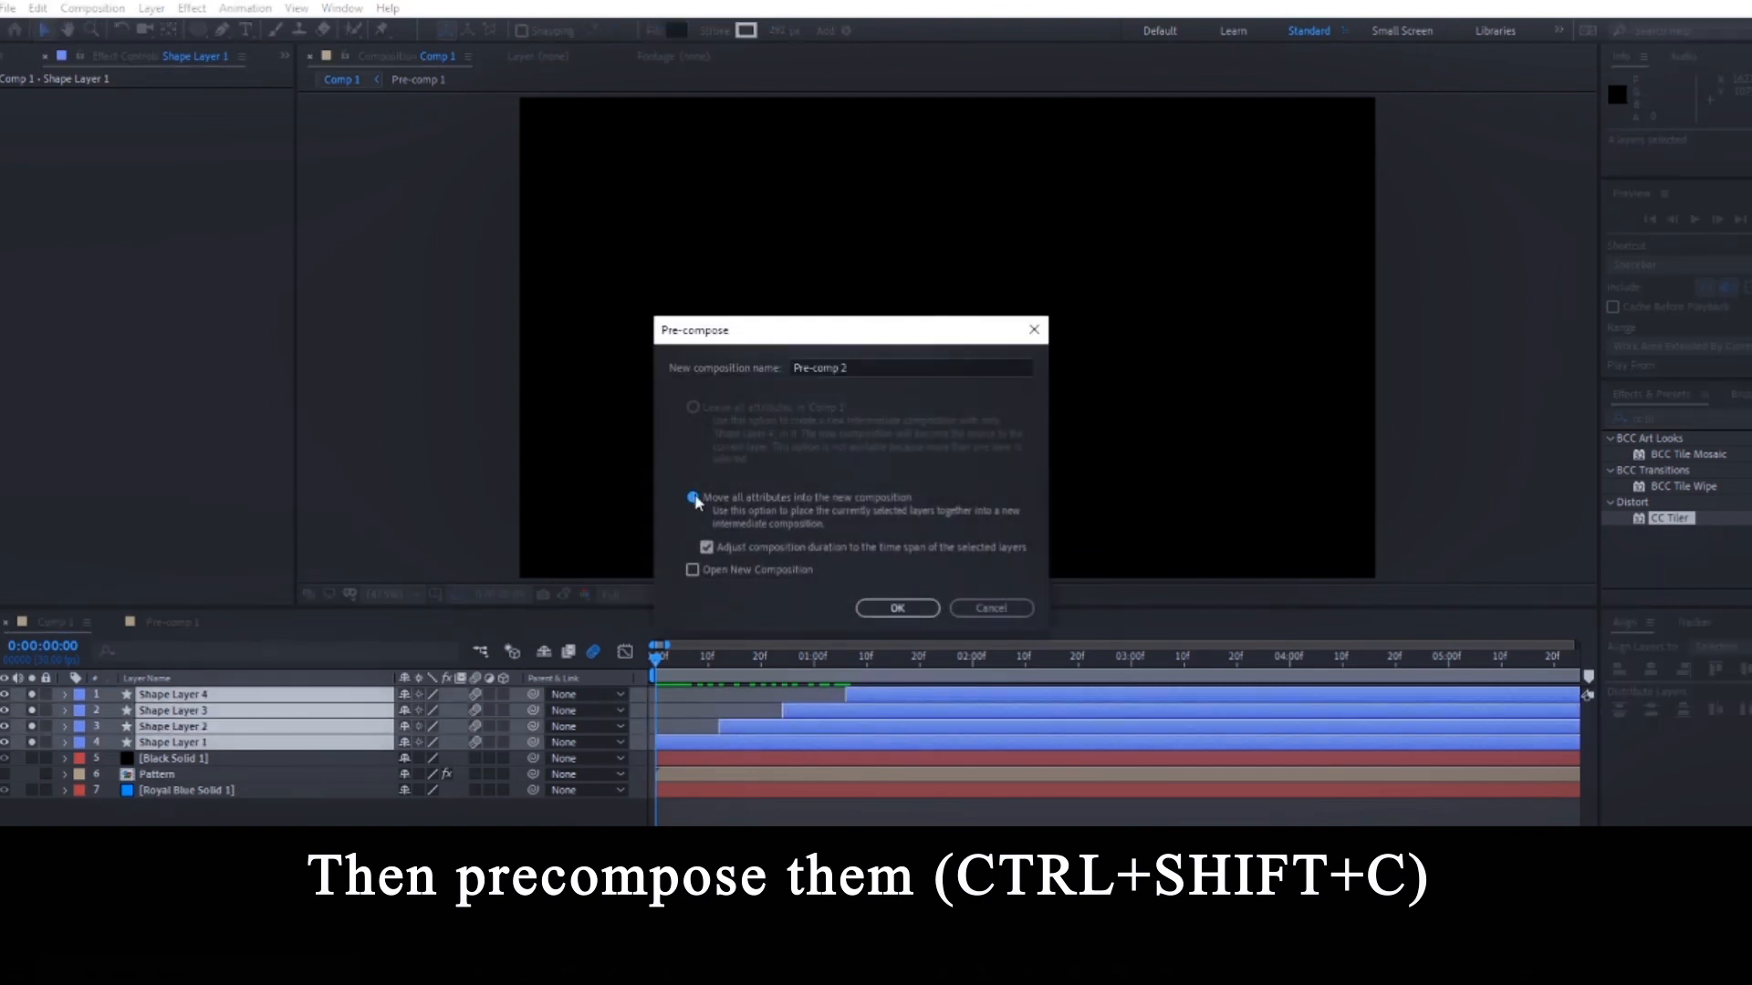
pyautogui.click(897, 608)
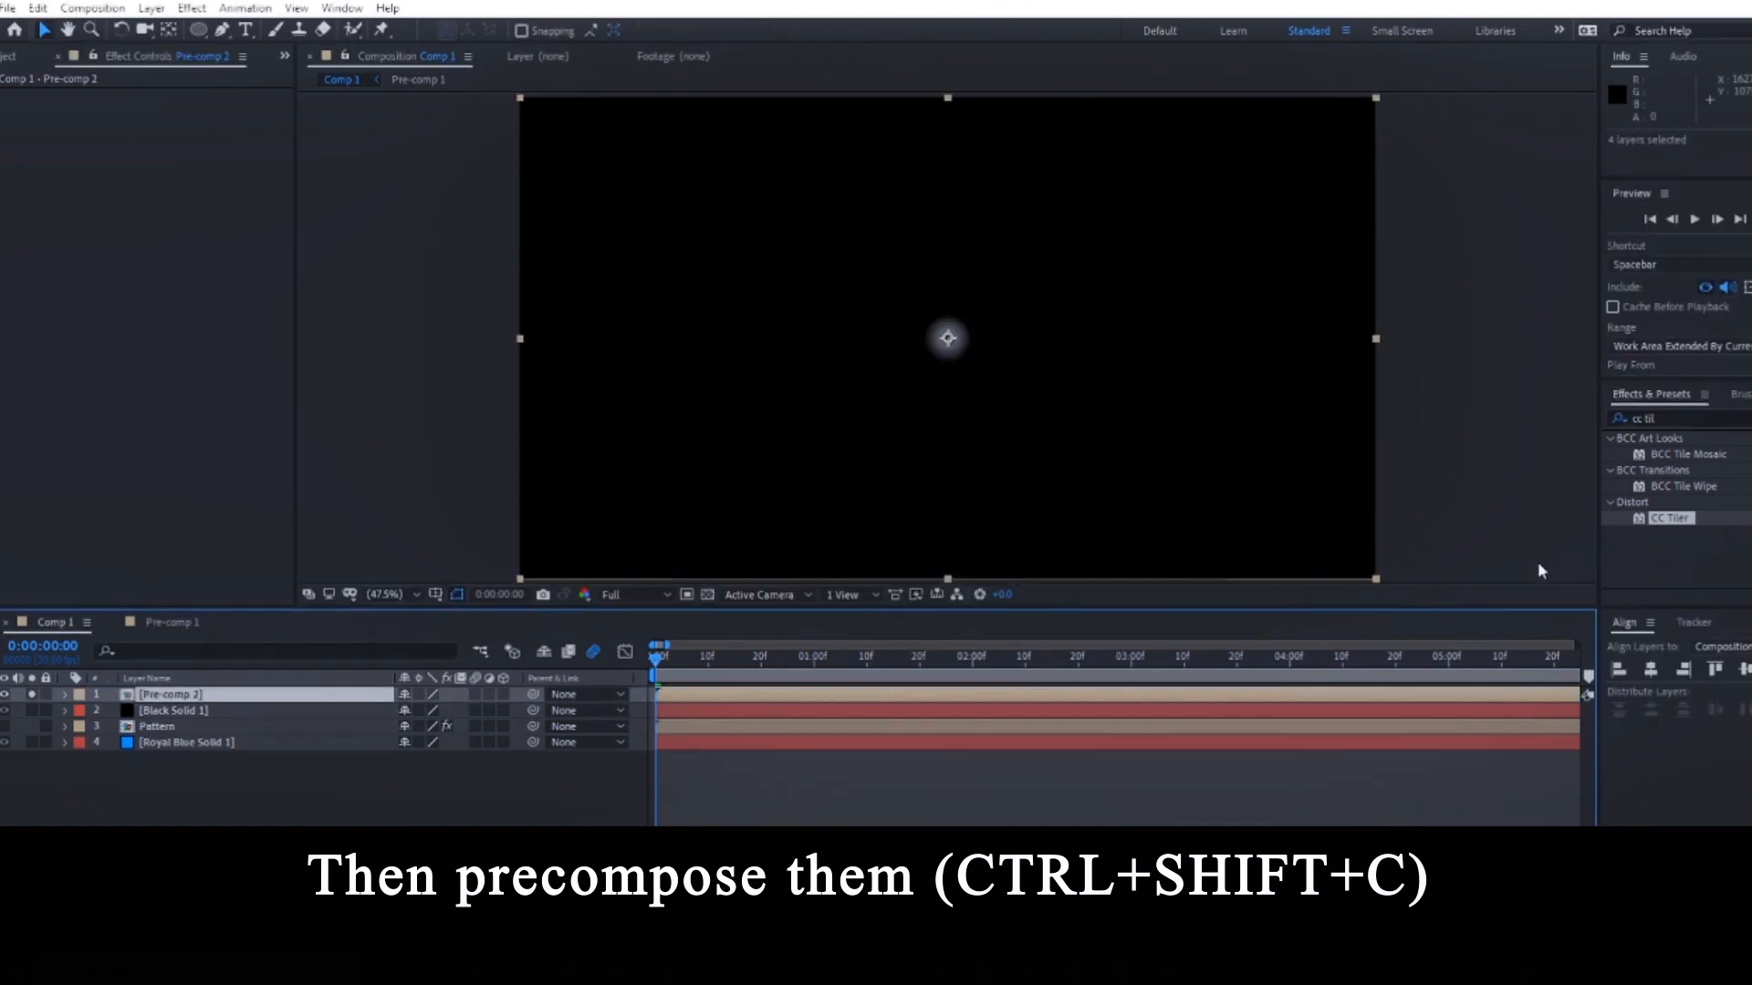
# - Apply CC Tiler to the circle precomp, set its Scale to 36% and check the tiled circles at early frames
pyautogui.doubleClick(1695, 518)
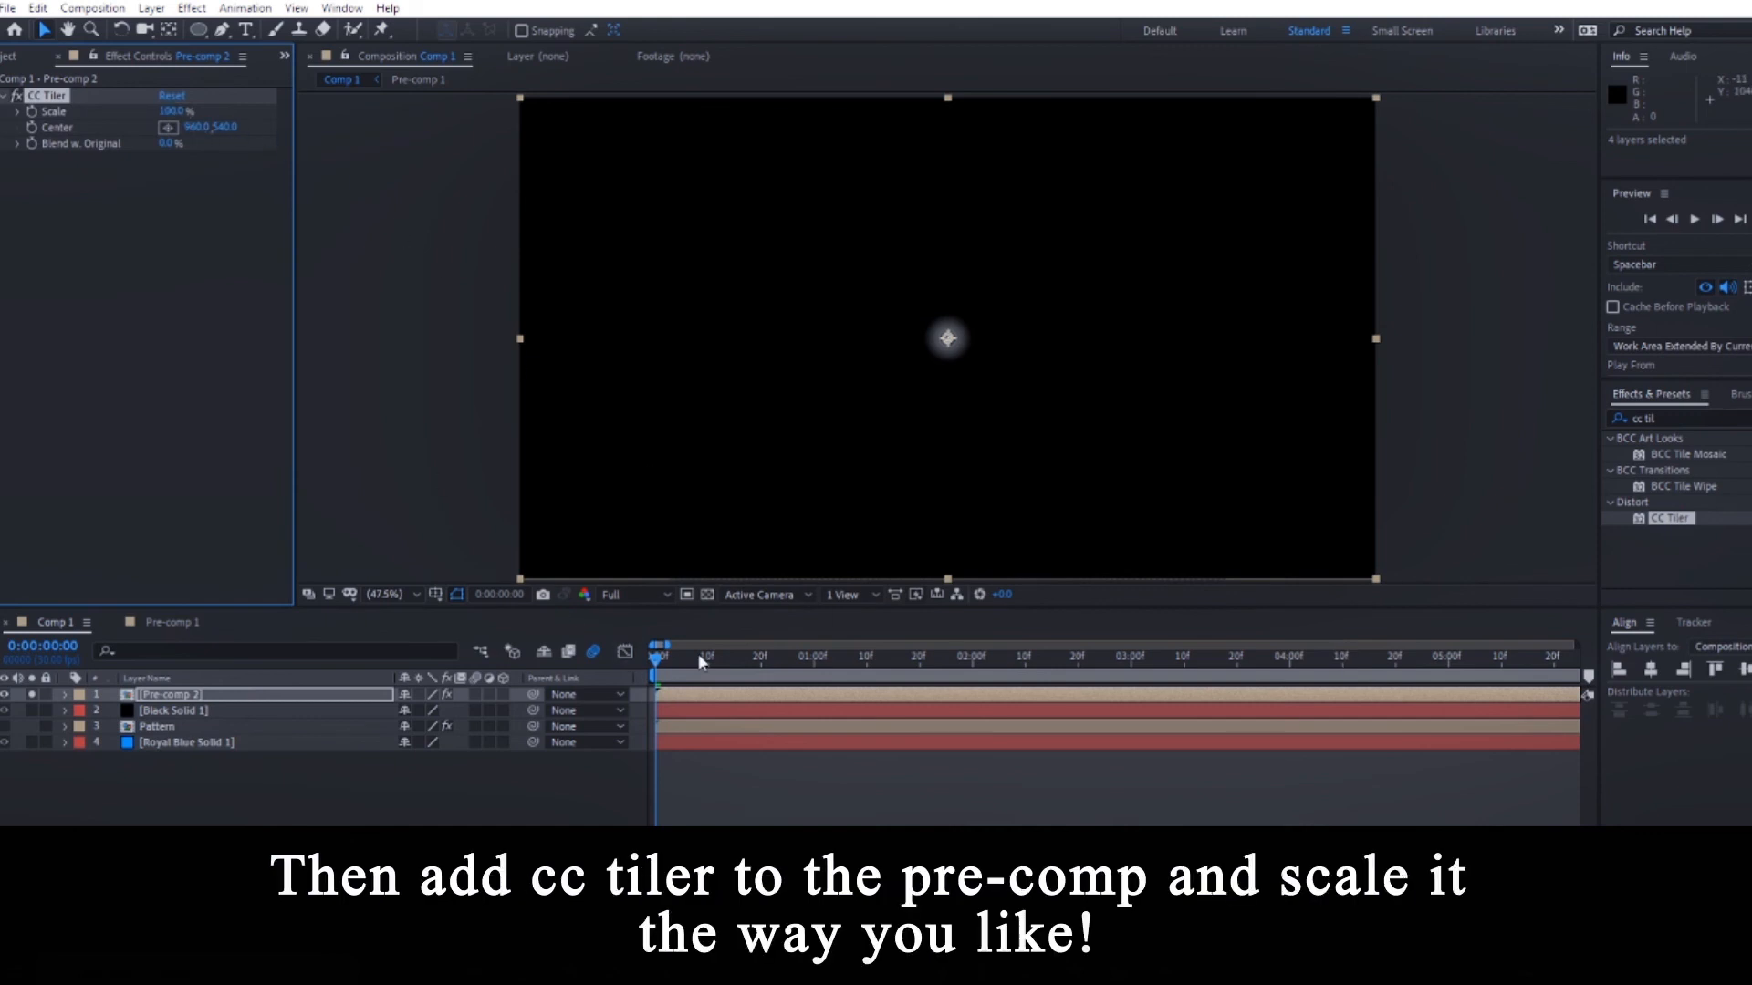
pyautogui.moveTo(701, 662); pyautogui.dragTo(776, 669)
pyautogui.moveTo(174, 113); pyautogui.dragTo(107, 111)
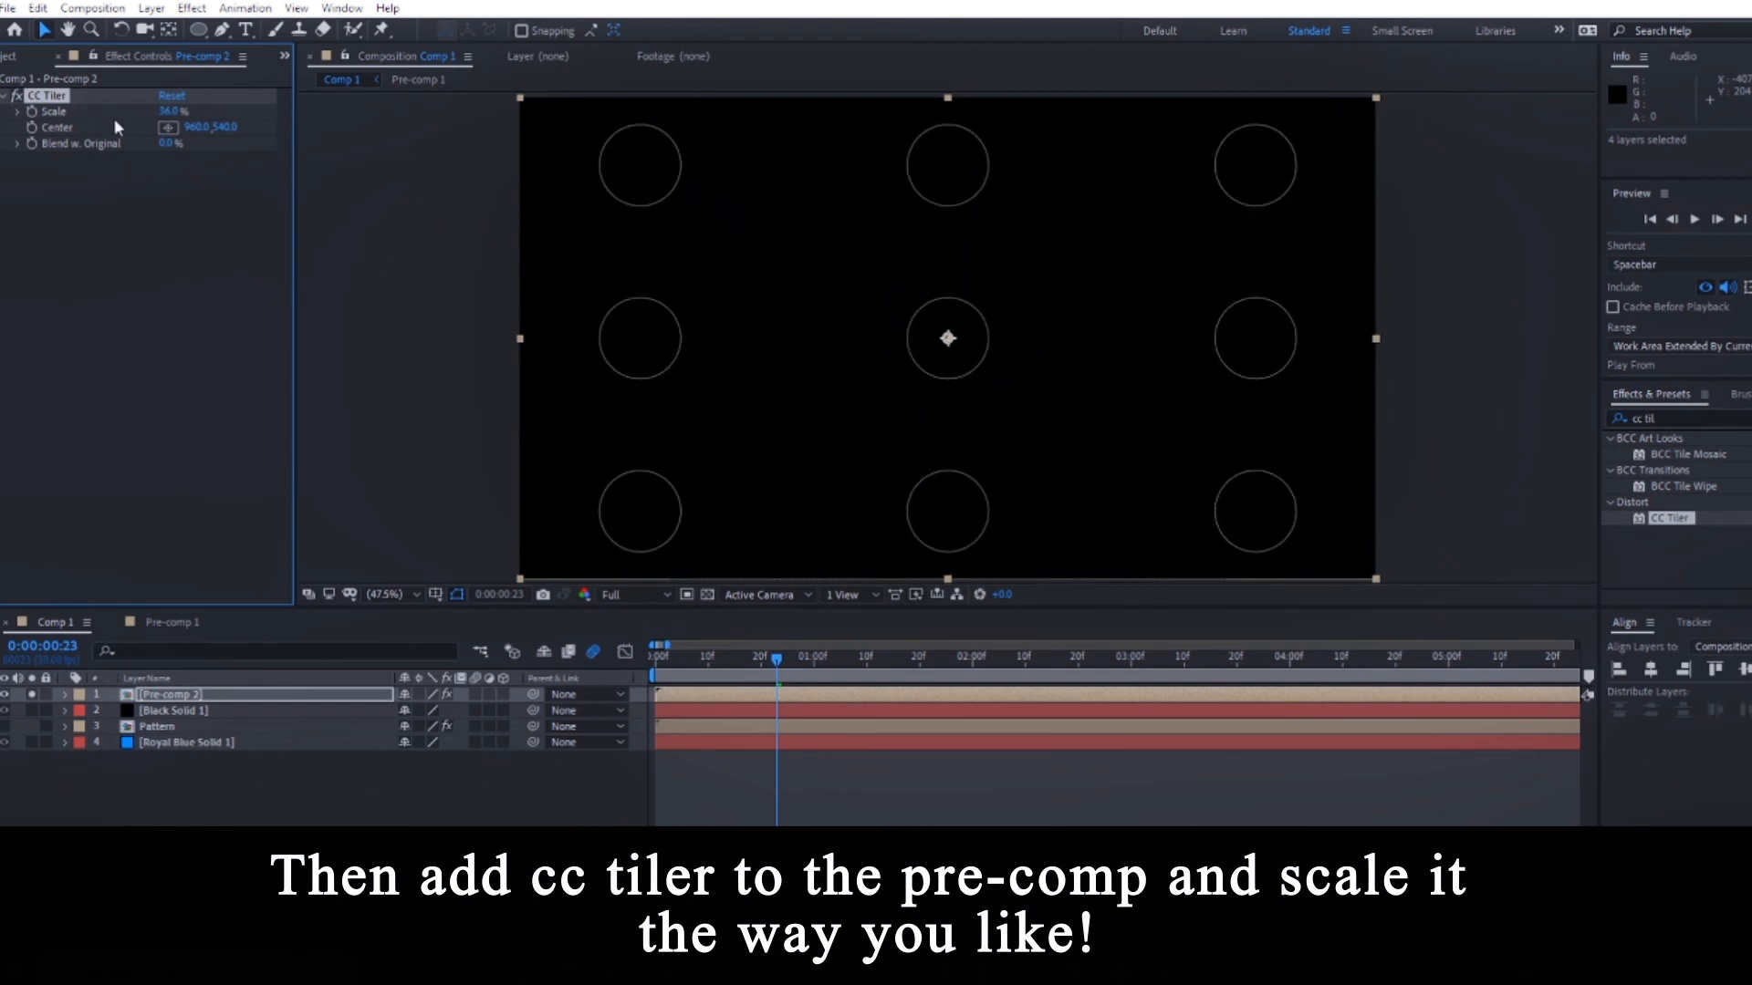
pyautogui.moveTo(727, 661); pyautogui.dragTo(586, 660)
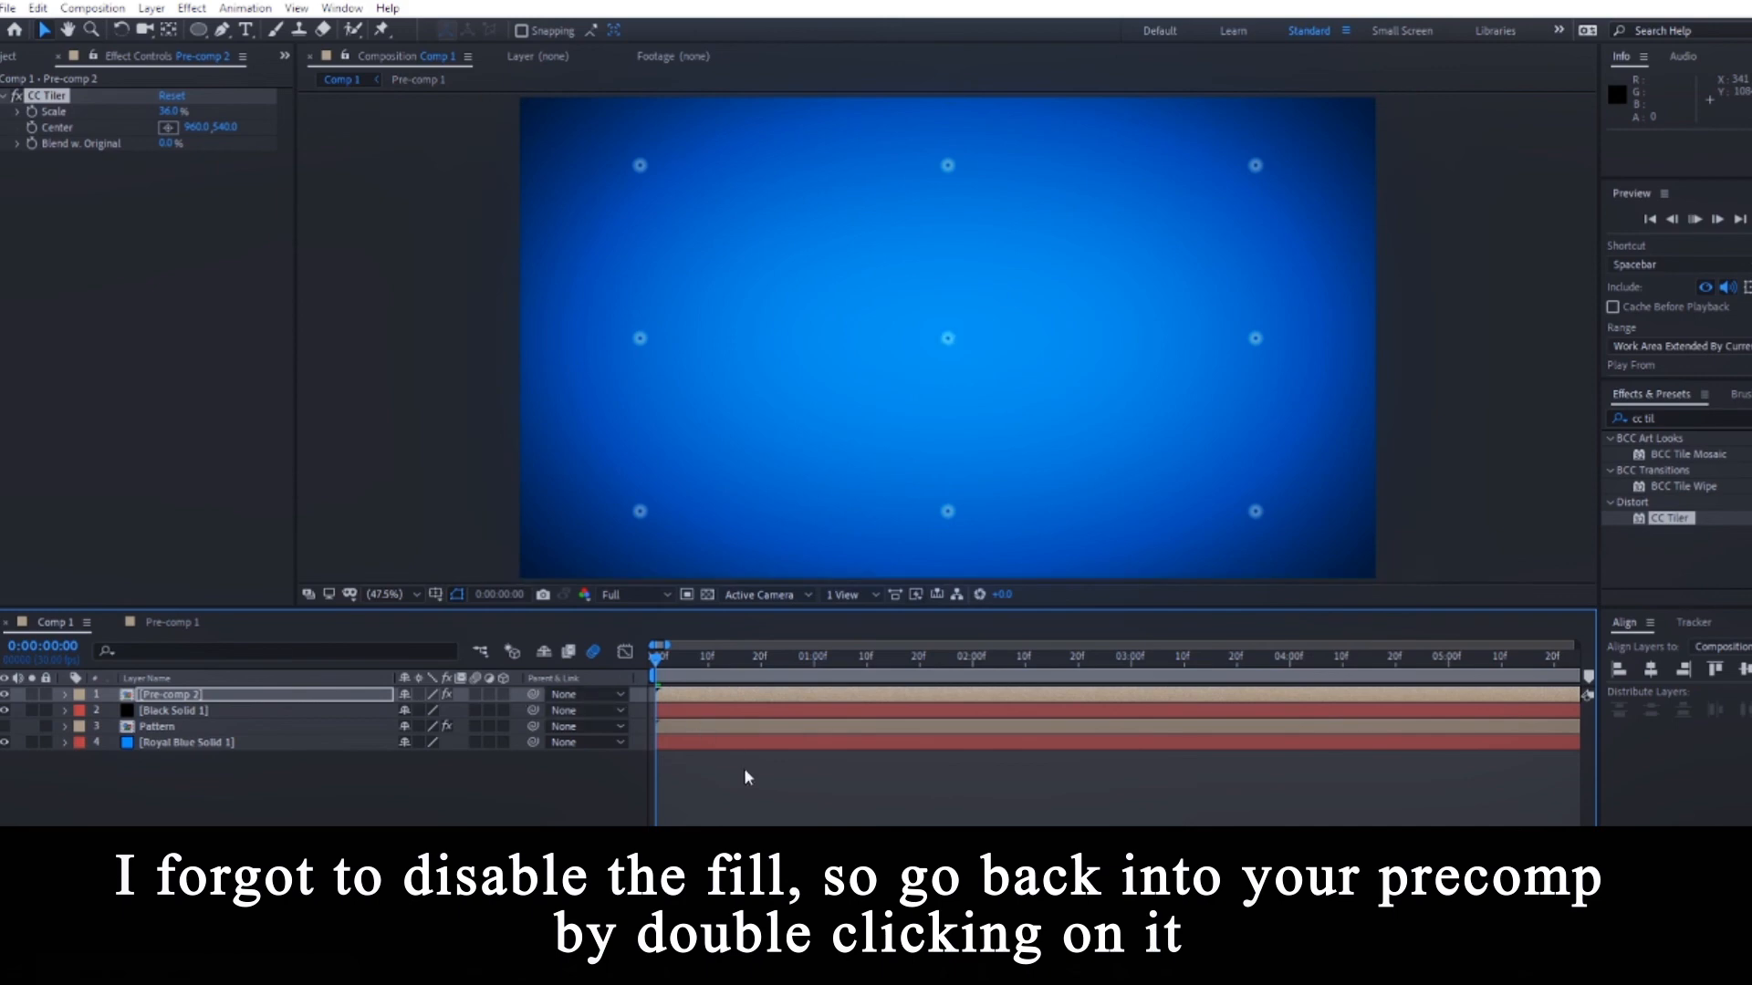
pyautogui.click(675, 656)
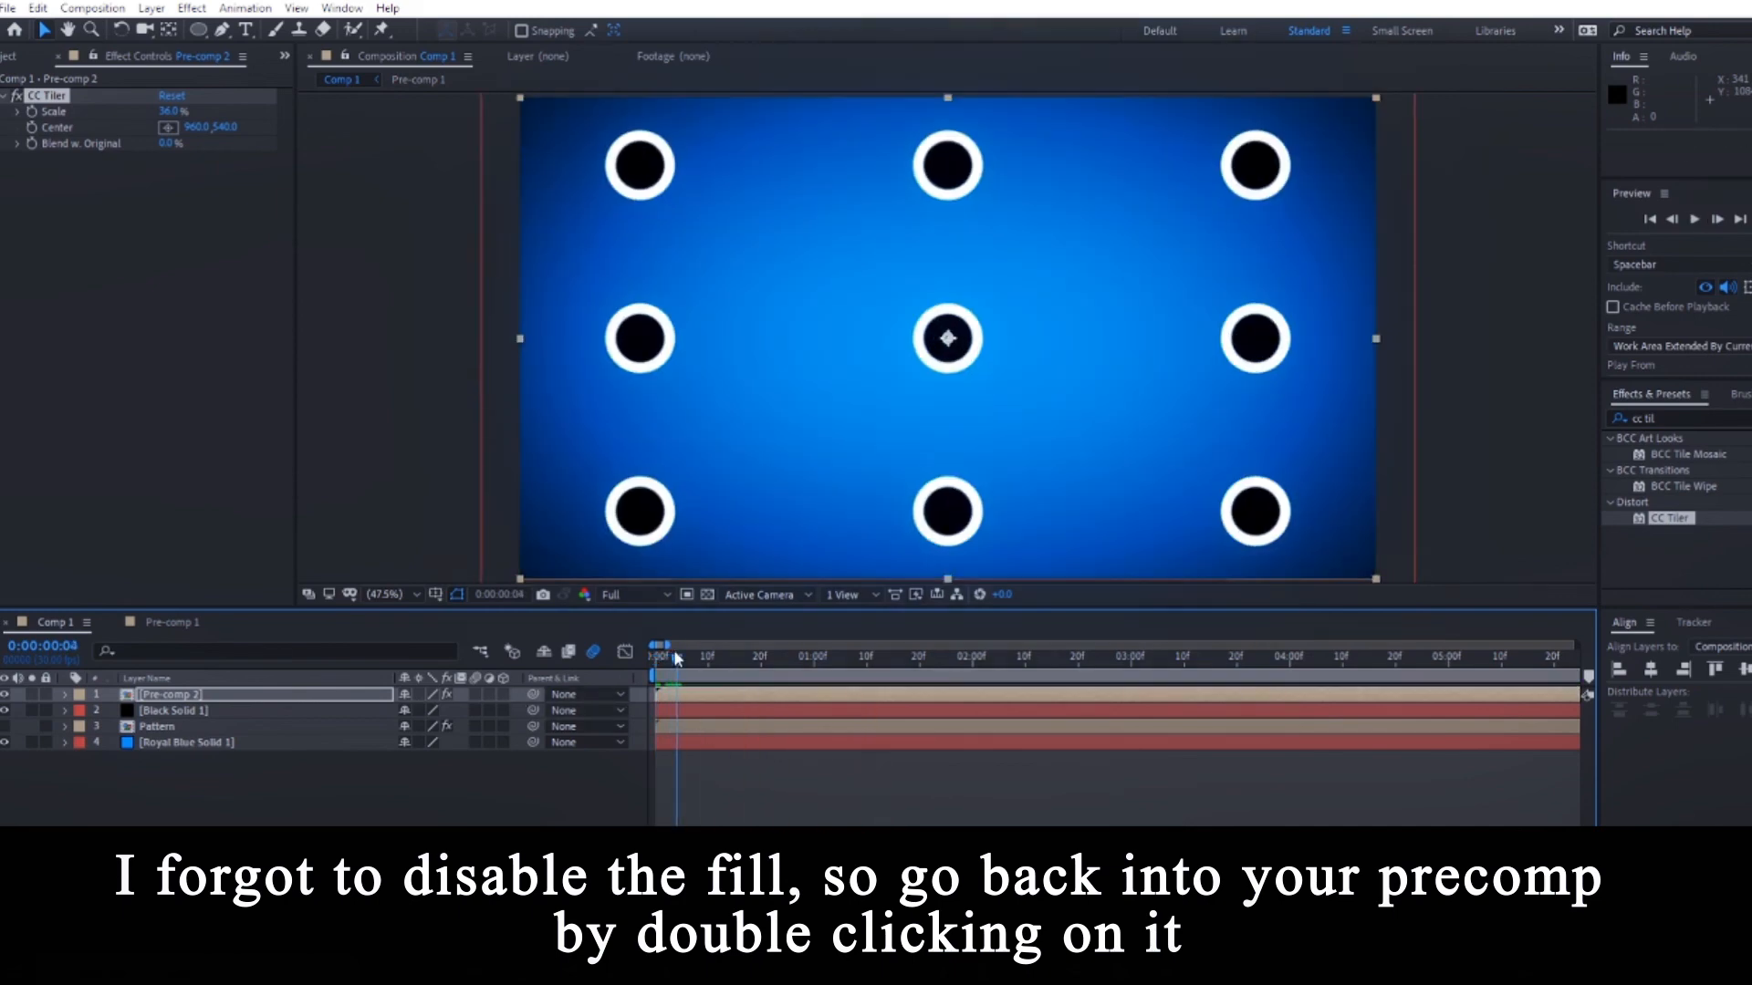
# - Open the circle precomp and set the fill of all four shape layers to None
pyautogui.doubleClick(686, 698)
pyautogui.click(686, 693)
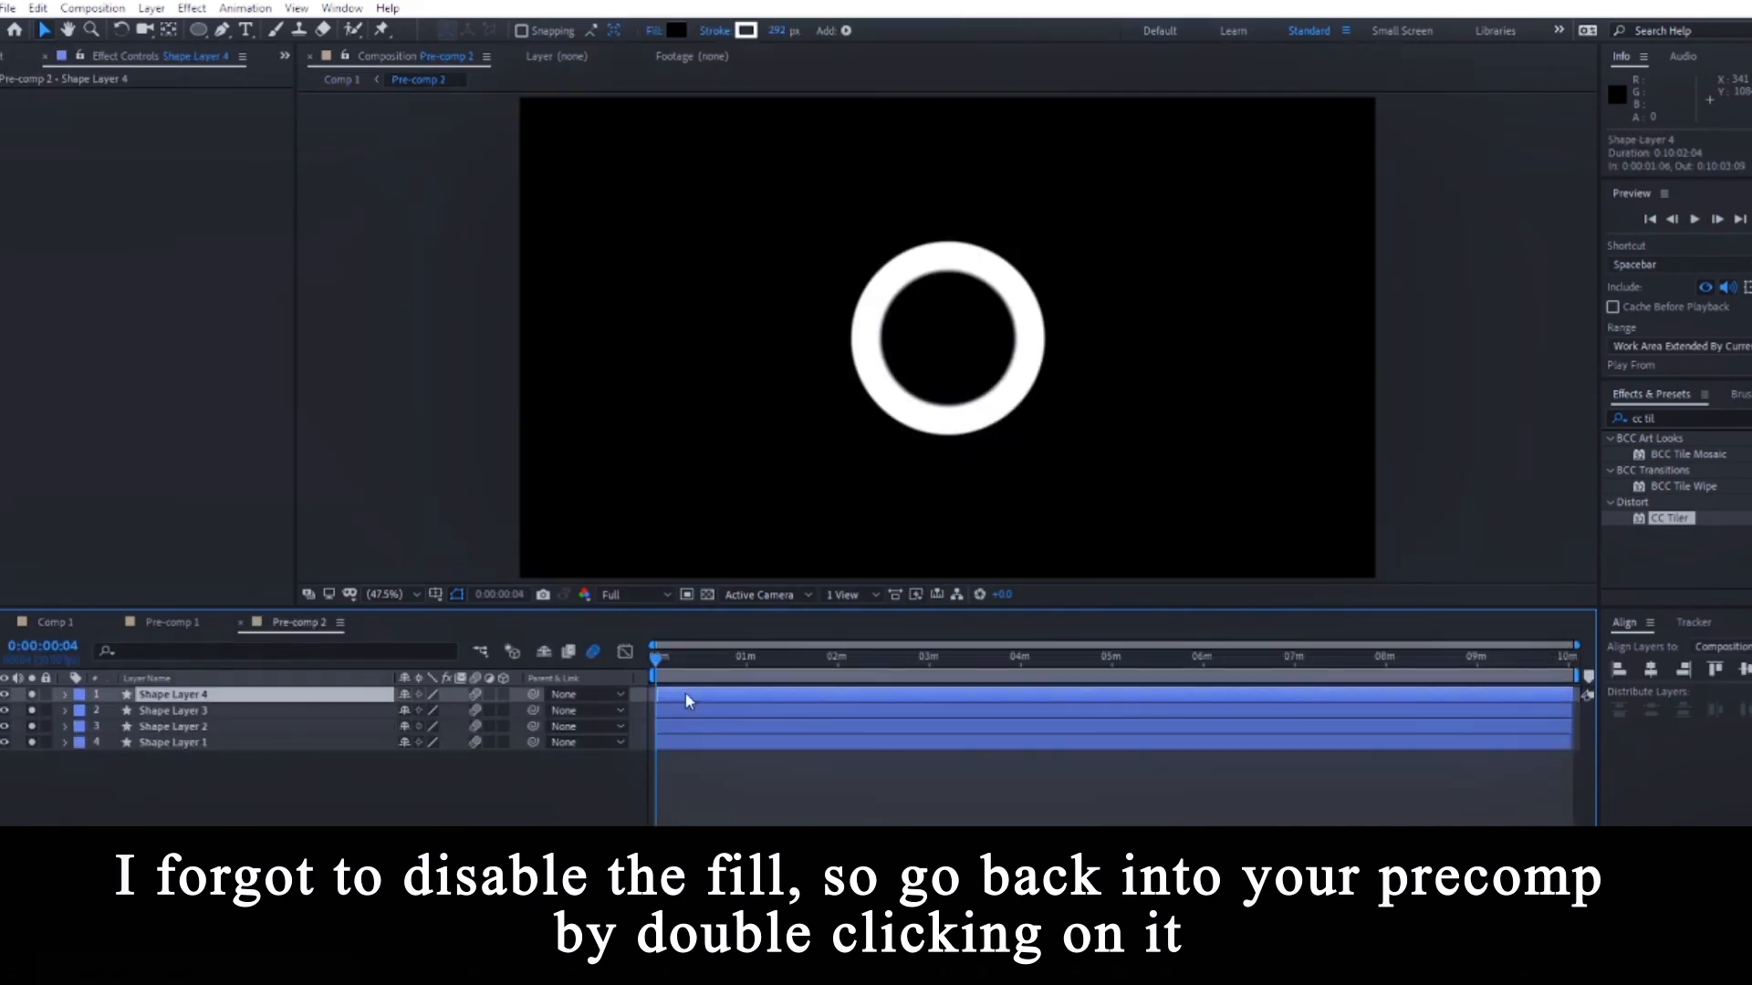
pyautogui.keyDown('shift'); pyautogui.click(675, 741); pyautogui.keyUp('shift')
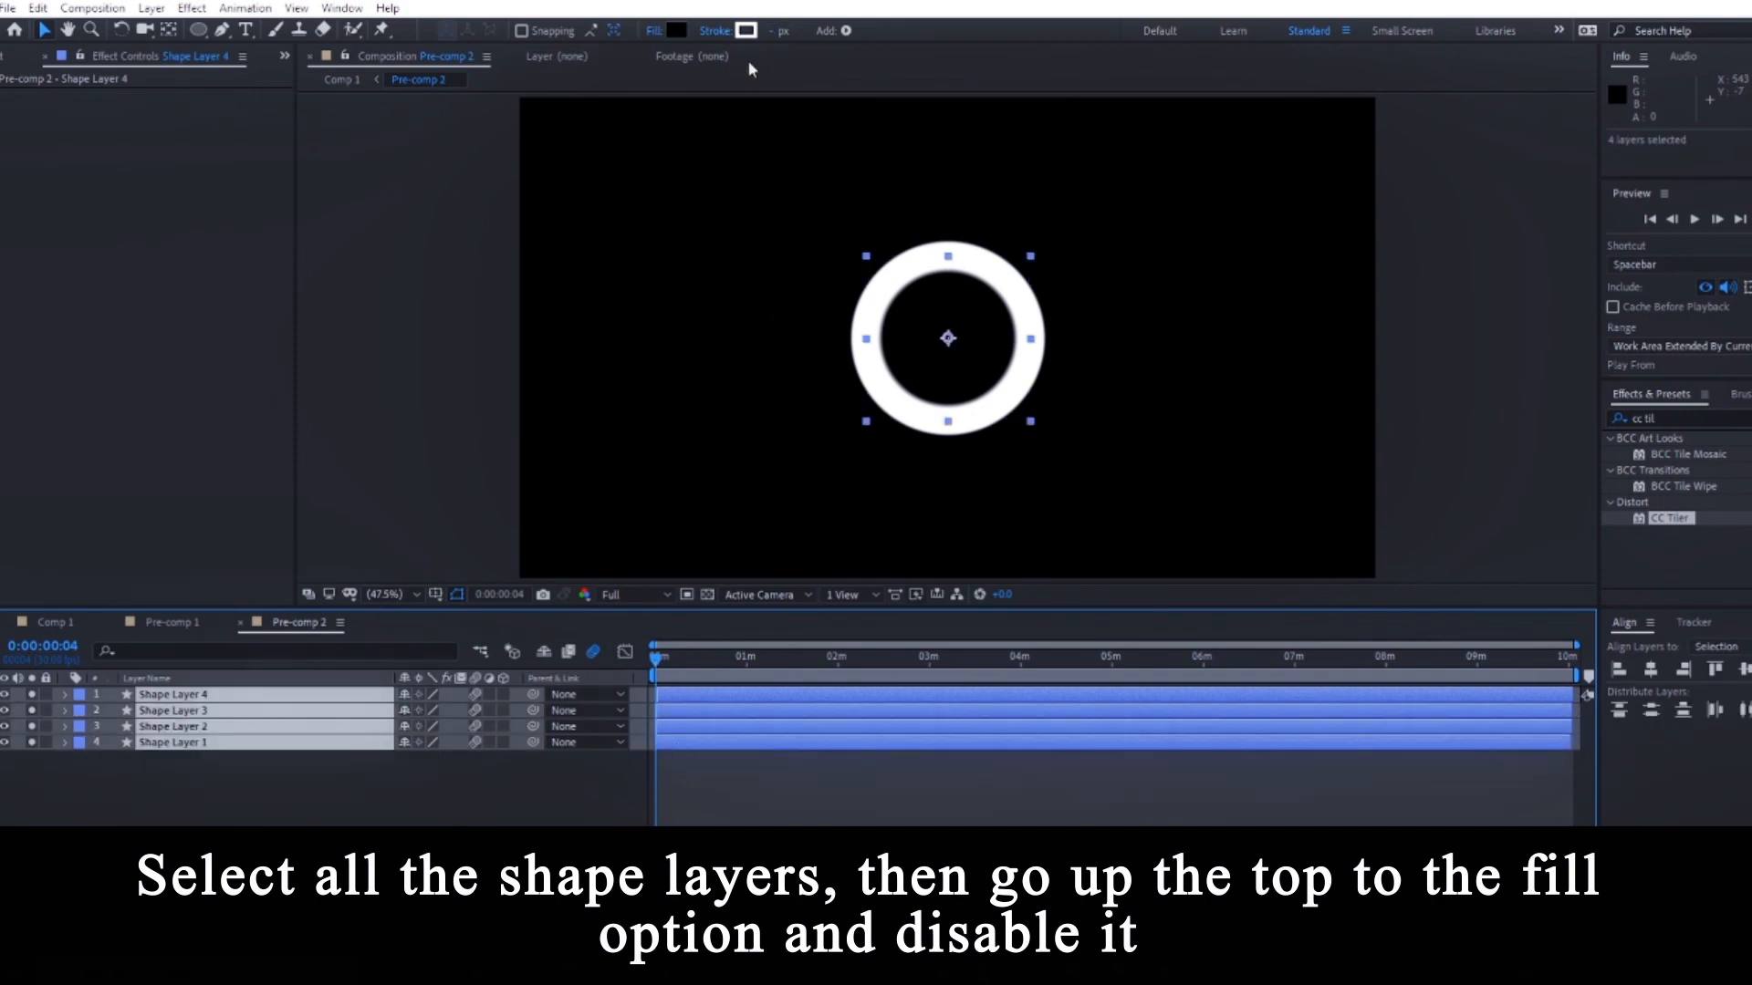
pyautogui.click(676, 30)
pyautogui.click(516, 625)
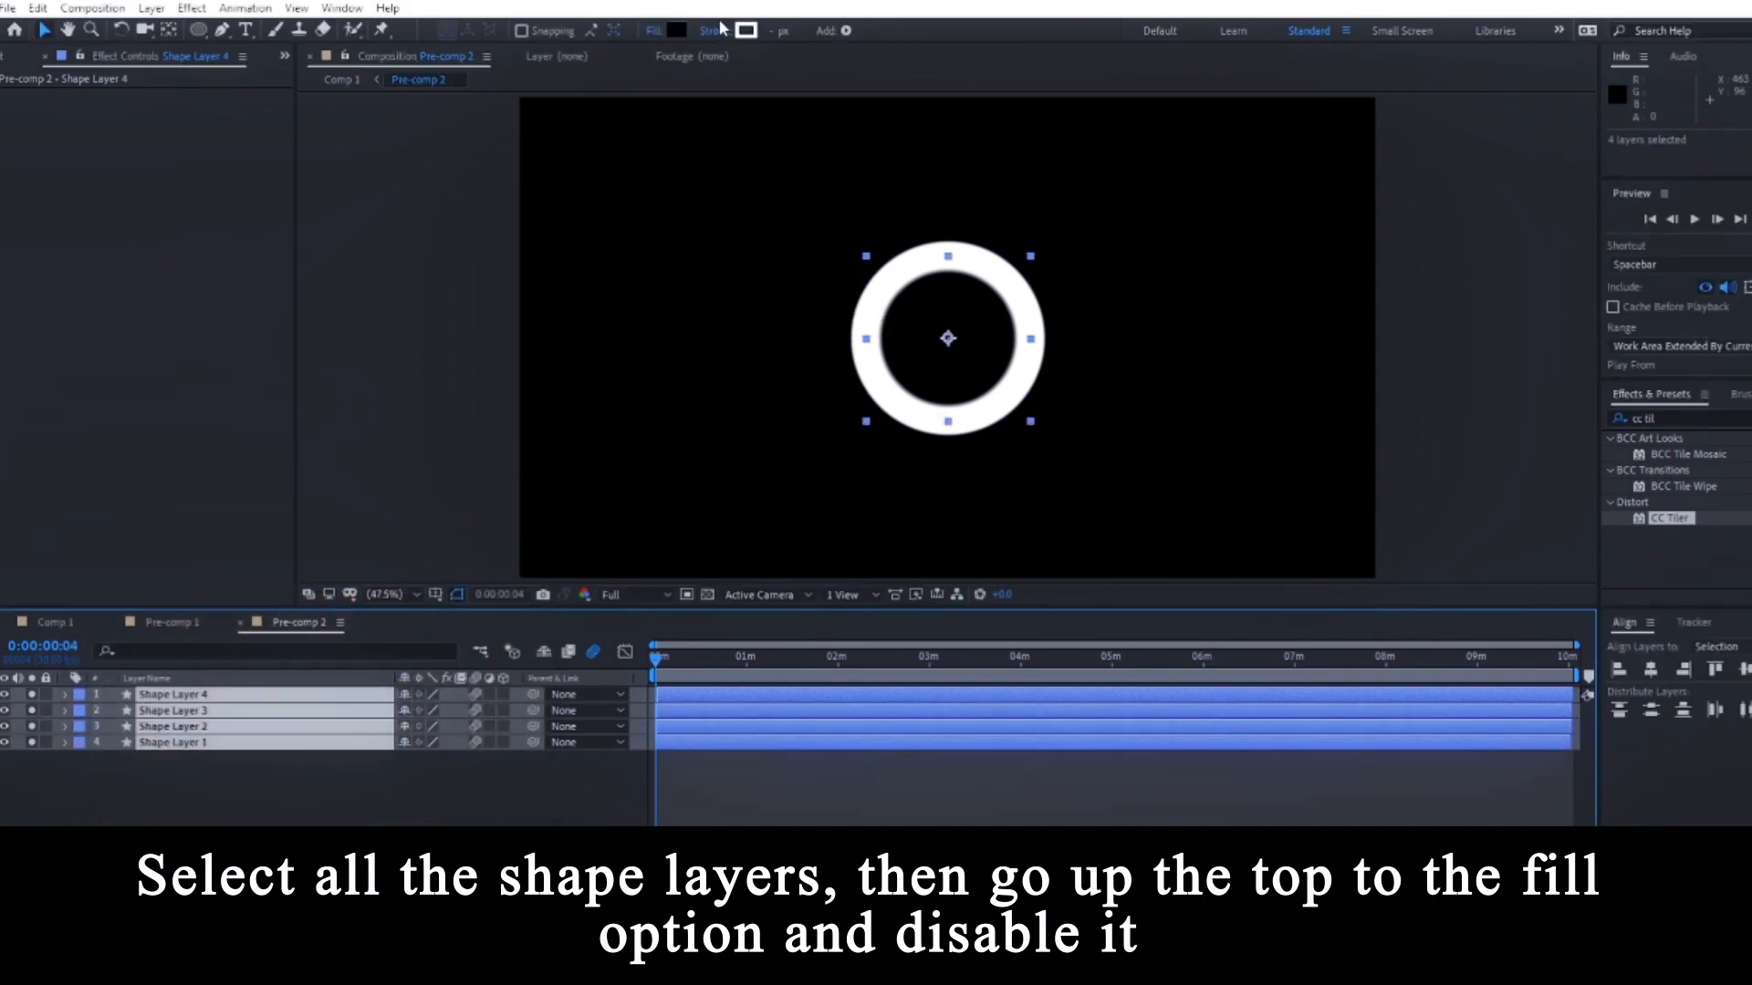
pyautogui.click(653, 31)
pyautogui.click(858, 530)
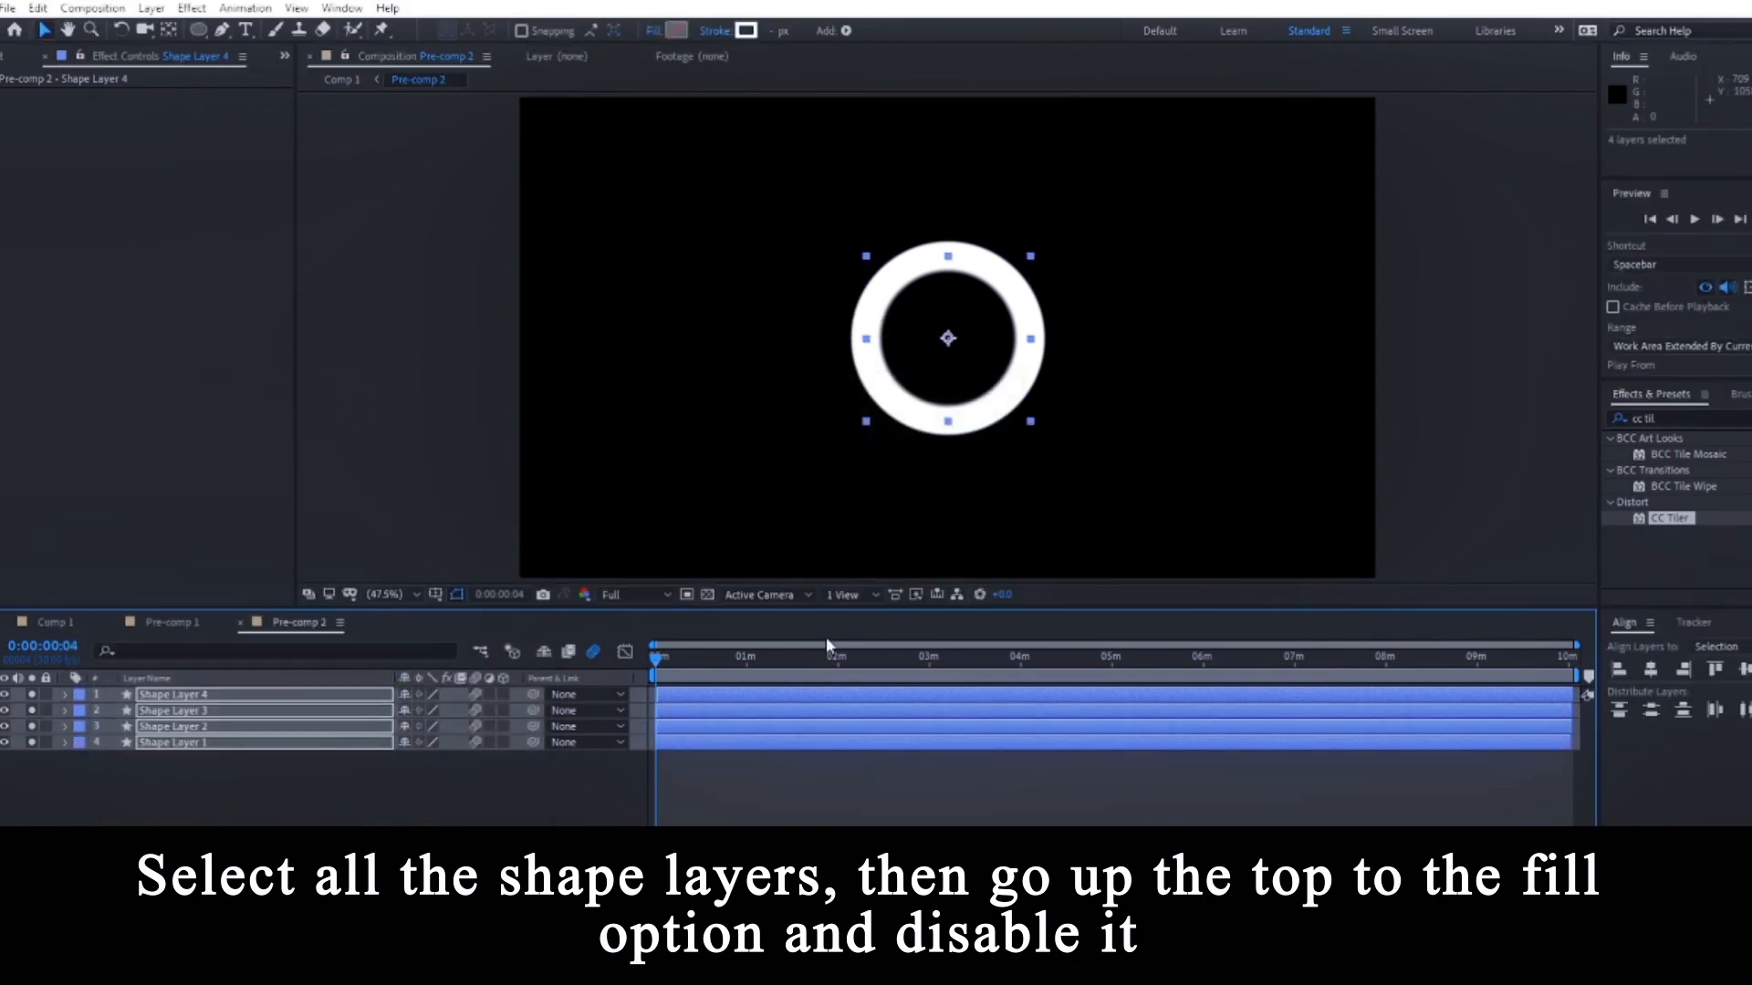
# - Check the circle layers individually in the precomp and turn on the transparency grid to inspect the unfilled rings
pyautogui.click(737, 808)
pyautogui.click(701, 707)
pyautogui.click(697, 726)
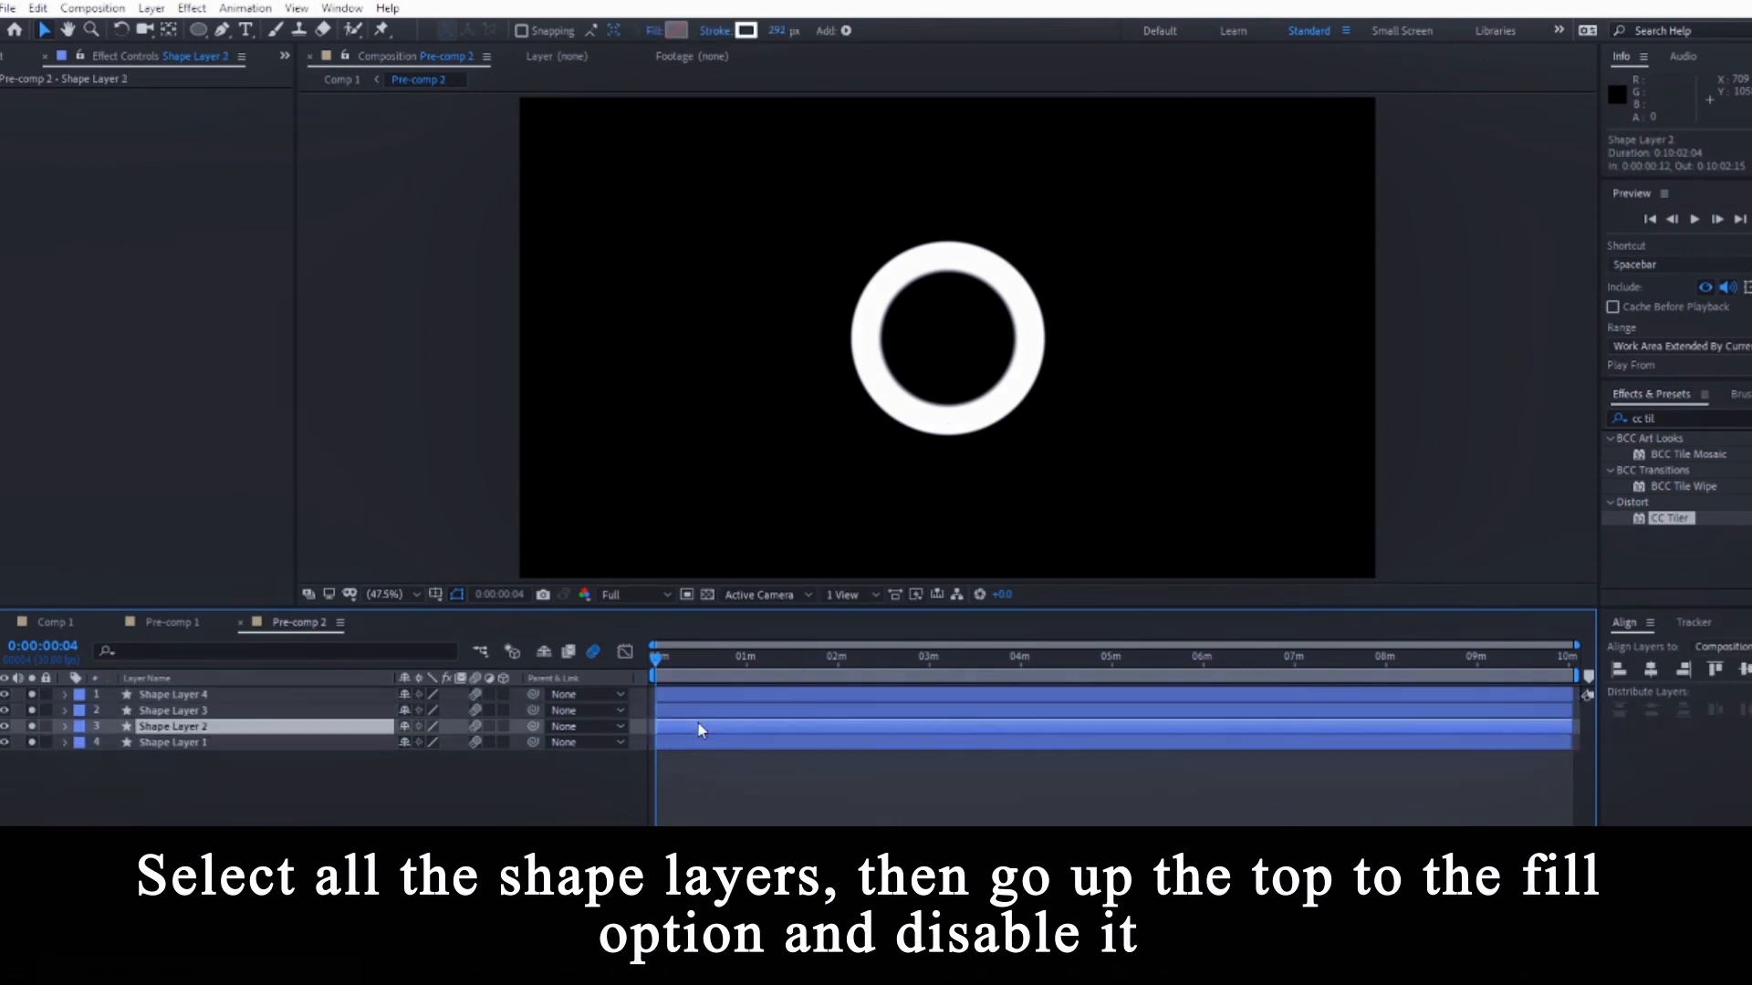
pyautogui.click(697, 744)
pyautogui.click(665, 778)
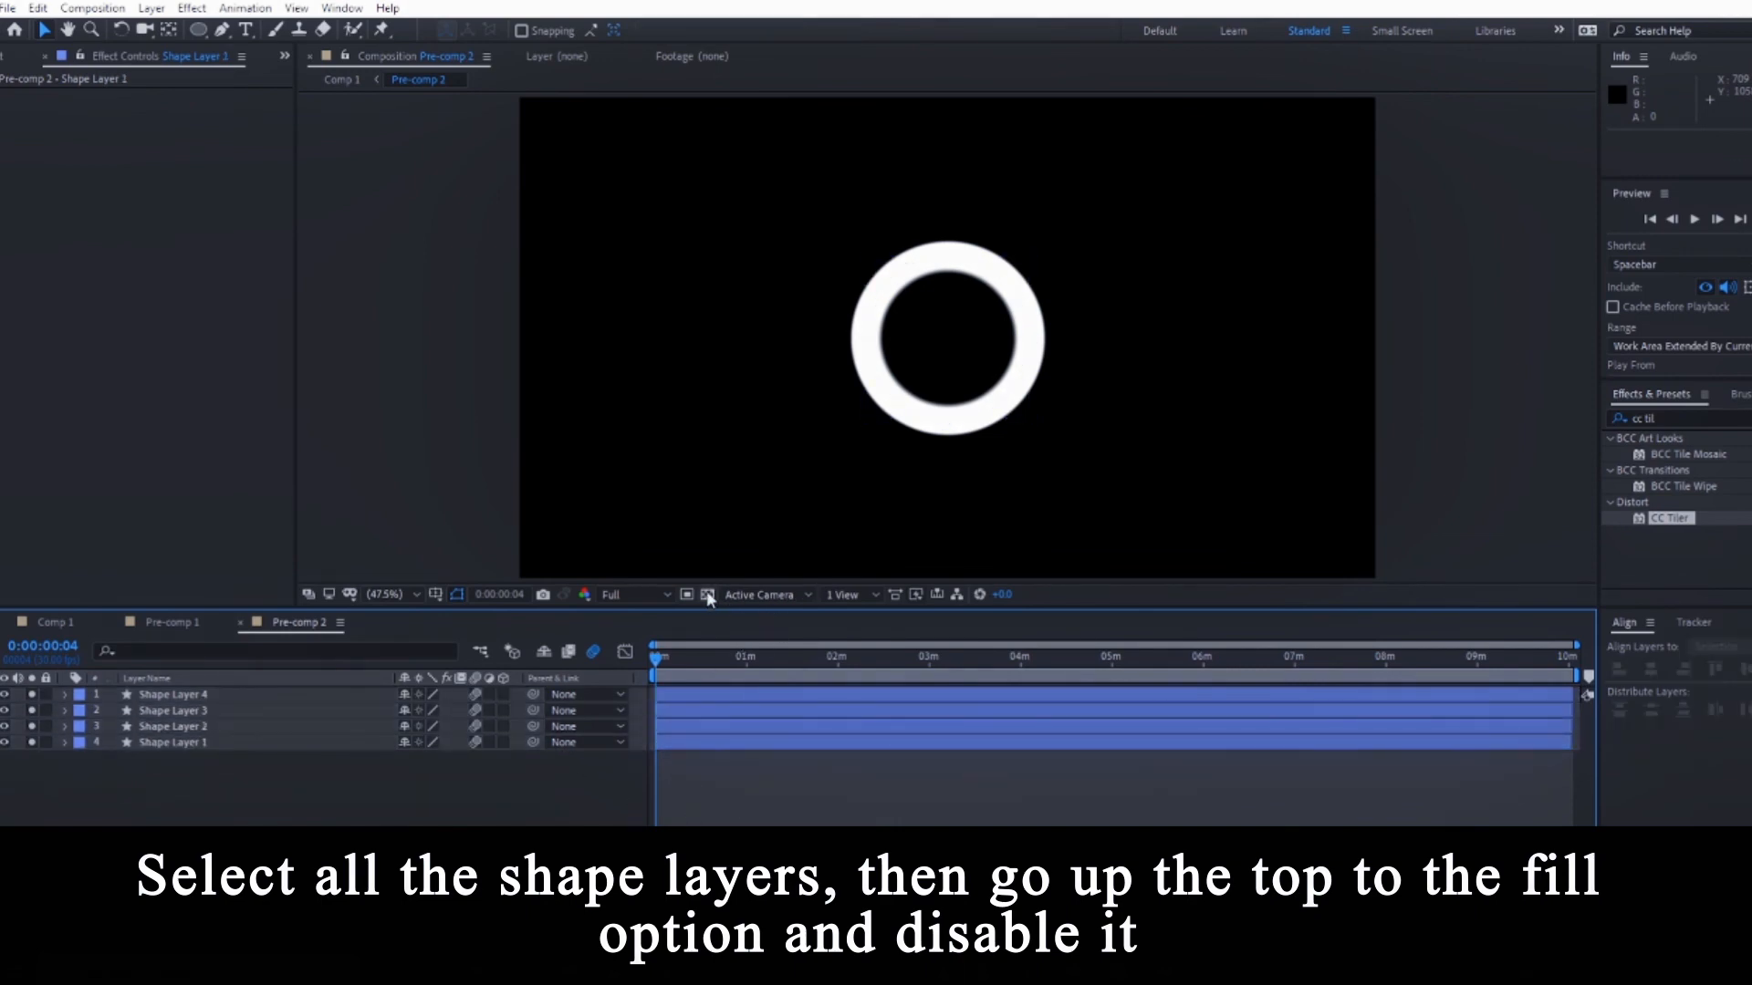
pyautogui.click(708, 594)
pyautogui.click(725, 658)
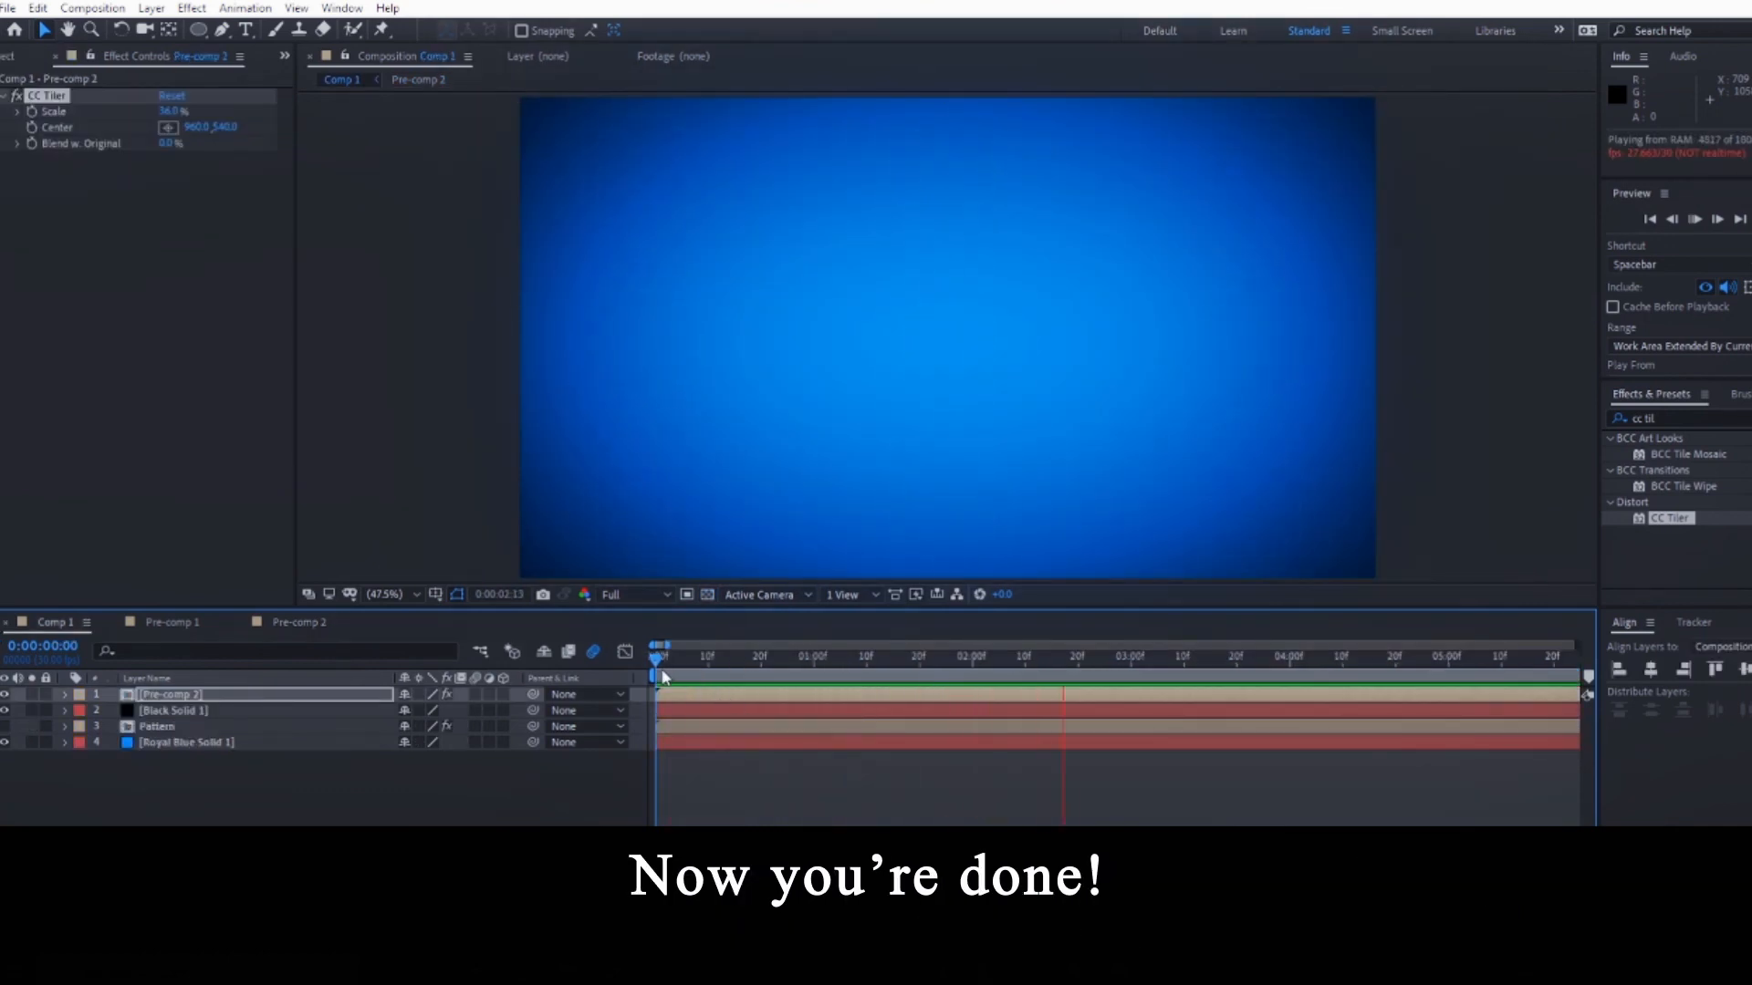
# - Scrub through the tiled circle animation, reopen the circle precomp and turn off motion blur for all four shape layers
pyautogui.moveTo(663, 676); pyautogui.dragTo(929, 698)
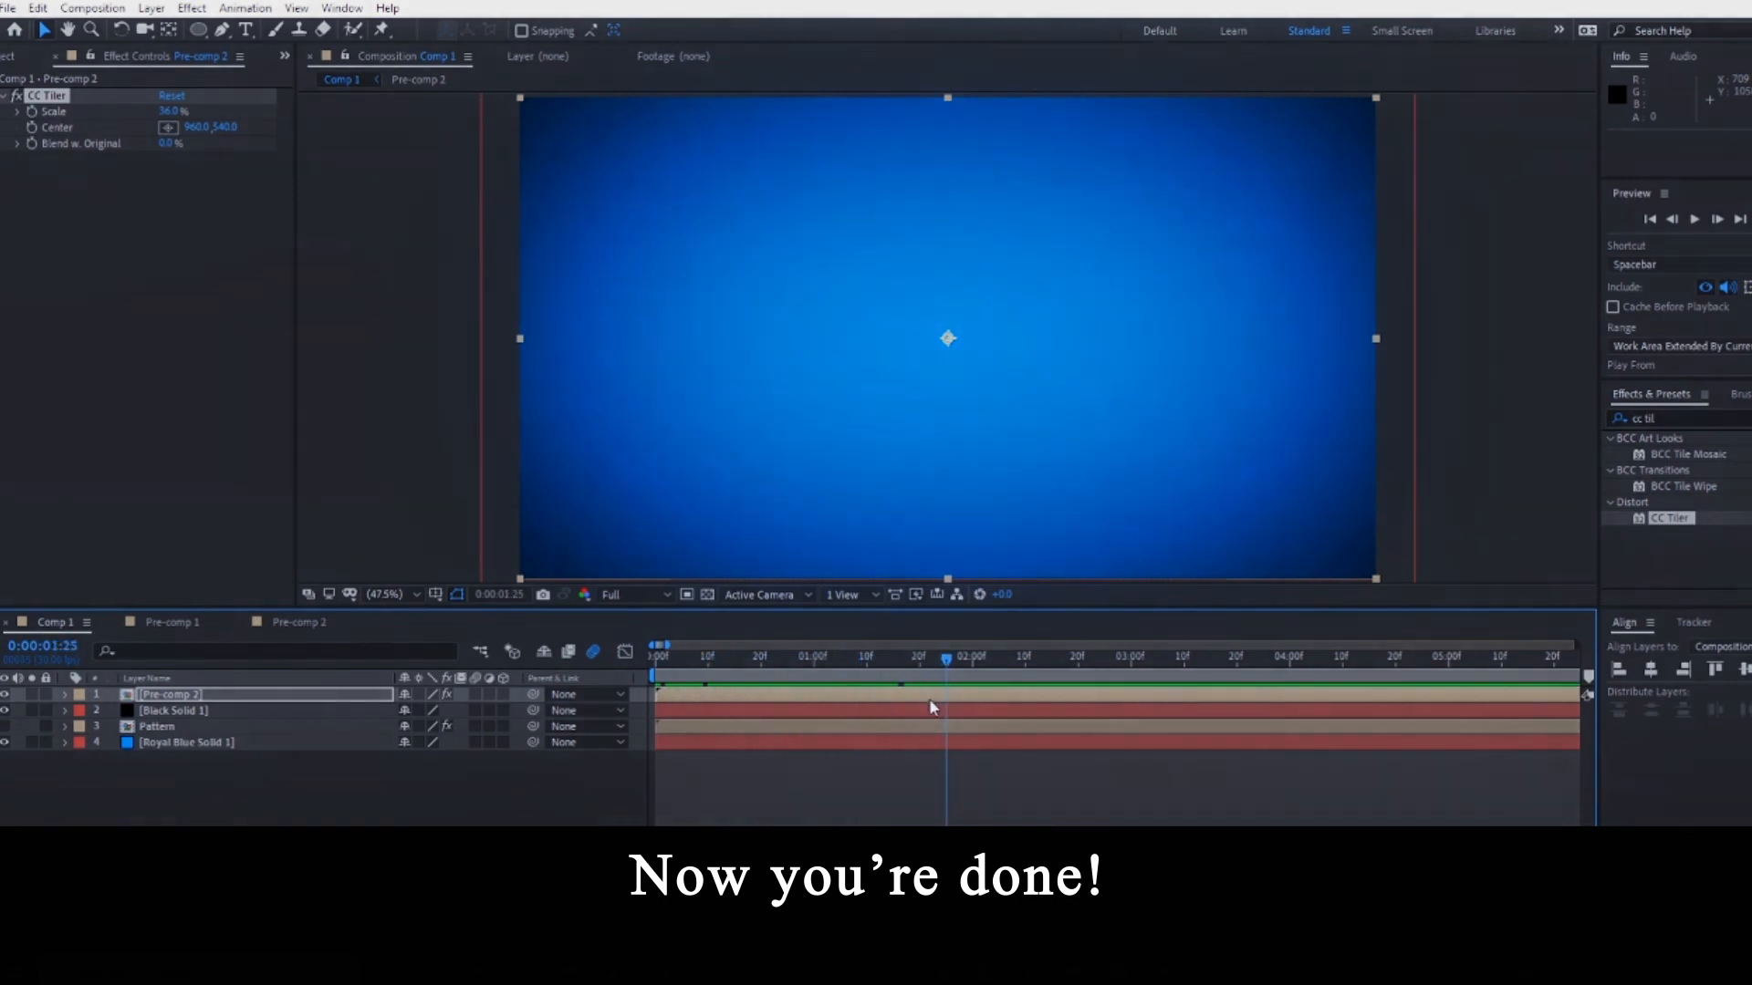
pyautogui.doubleClick(928, 697)
pyautogui.moveTo(475, 694); pyautogui.dragTo(475, 742)
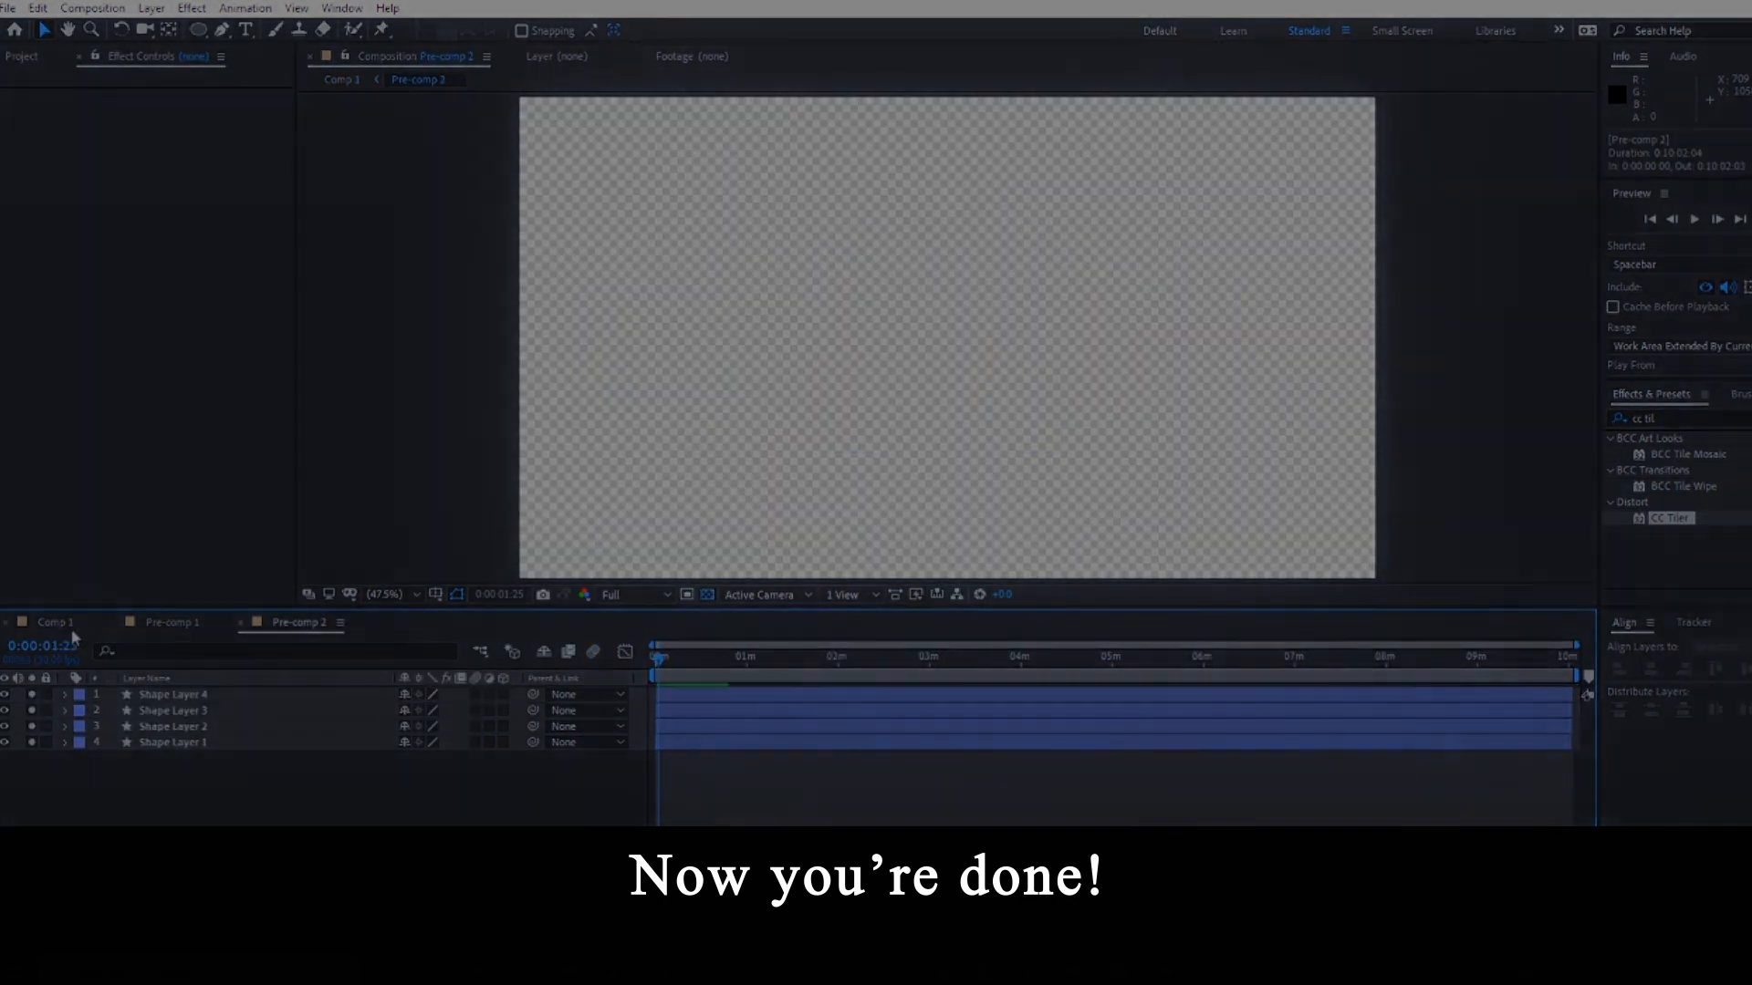